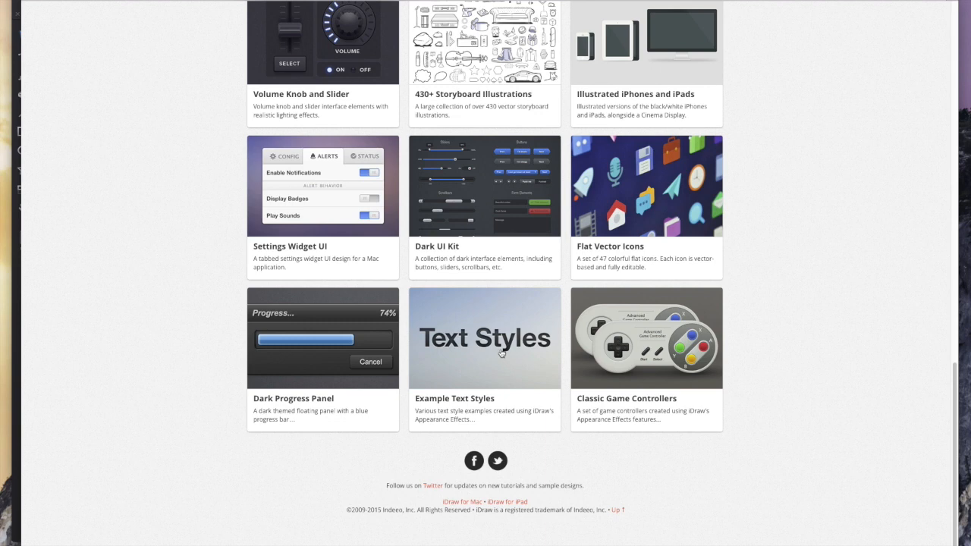
Open the Example Text Styles sample, look over its page and return to the tutorials overview
left_click(501, 351)
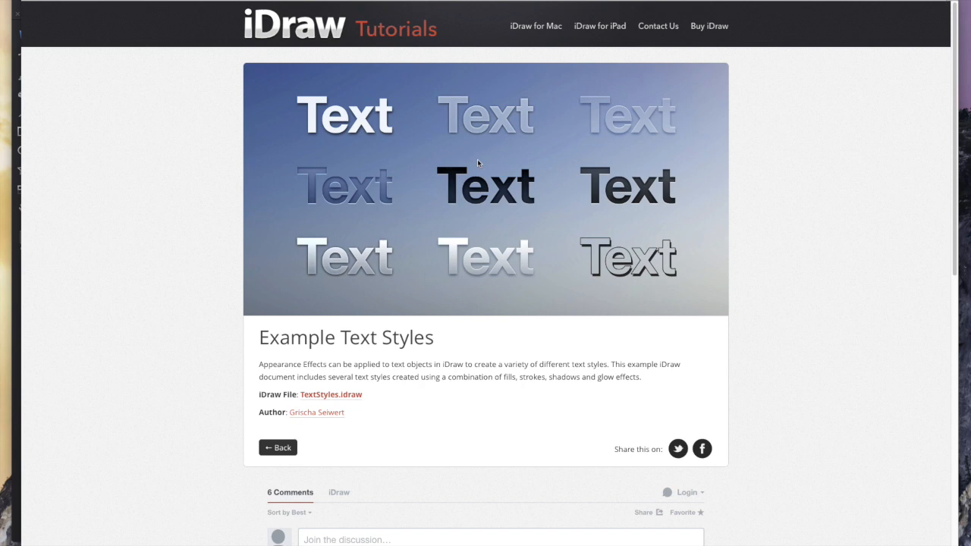
scroll(477, 158, "down", 3)
scroll(477, 159, "up", 3)
left_click(413, 34)
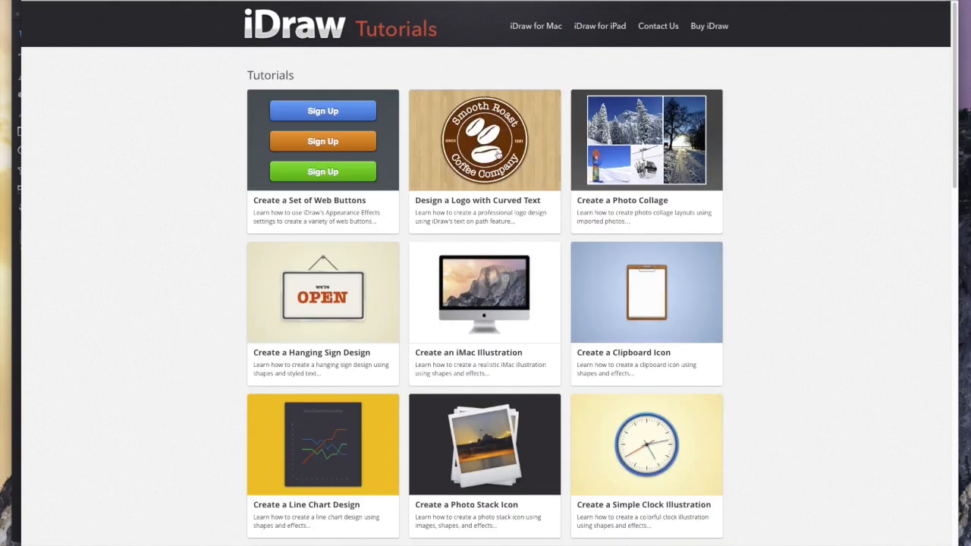
Browse the full gallery of tutorials and sample designs and reopen the Example Text Styles page
scroll(559, 303, "down", 5)
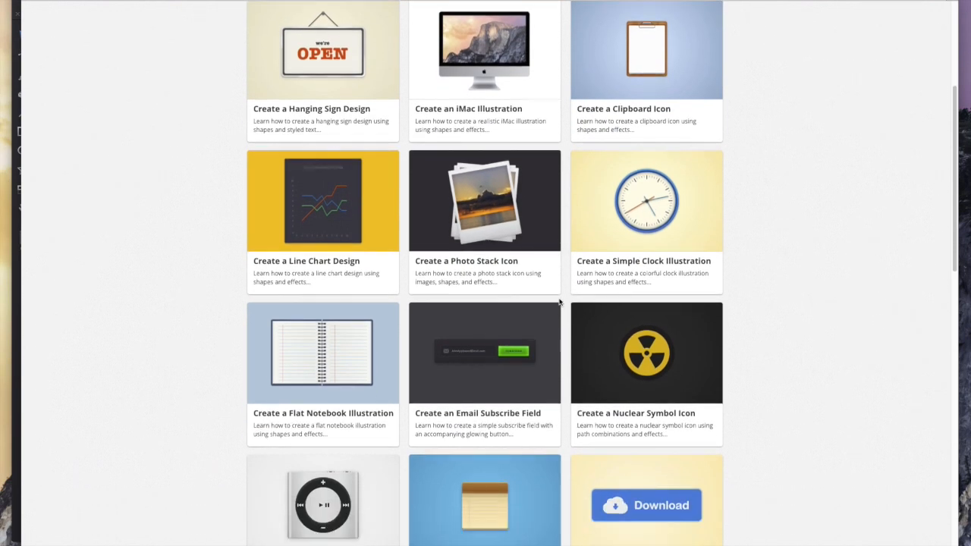
scroll(559, 303, "up", 5)
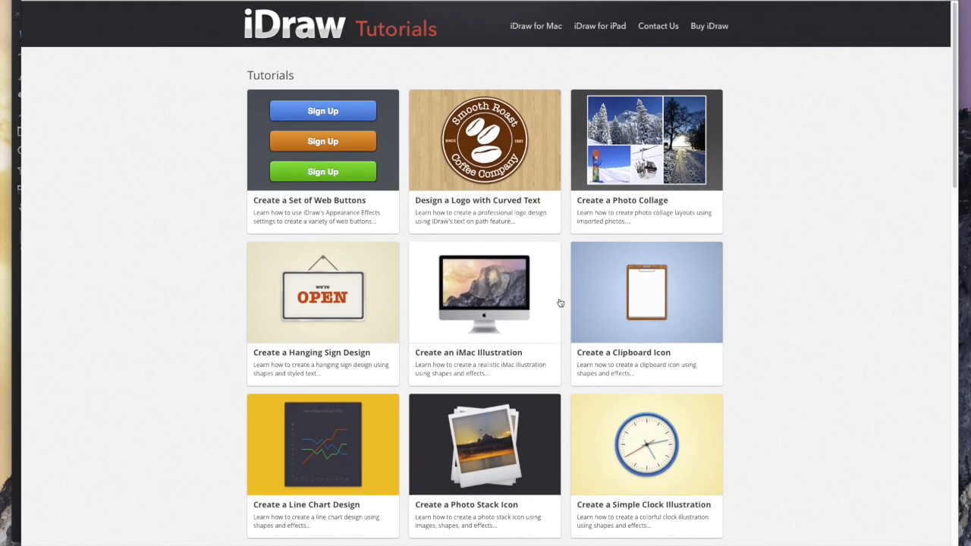
scroll(559, 303, "down", 20)
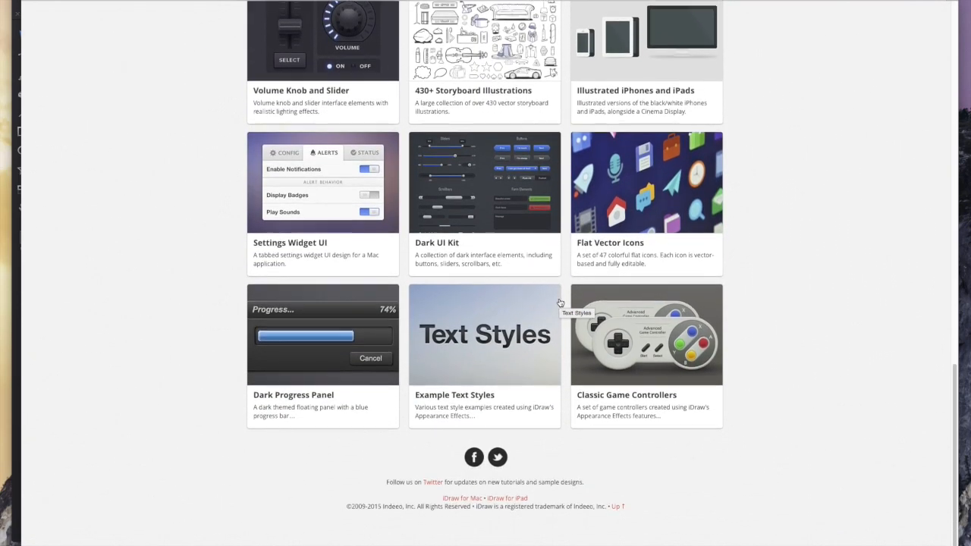
scroll(559, 303, "up", 6)
scroll(559, 303, "down", 6)
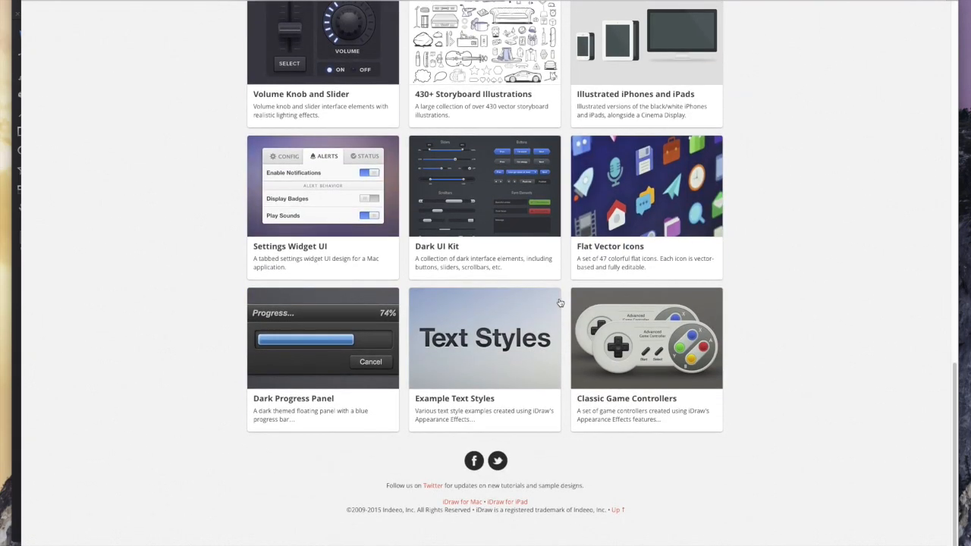
left_click(490, 363)
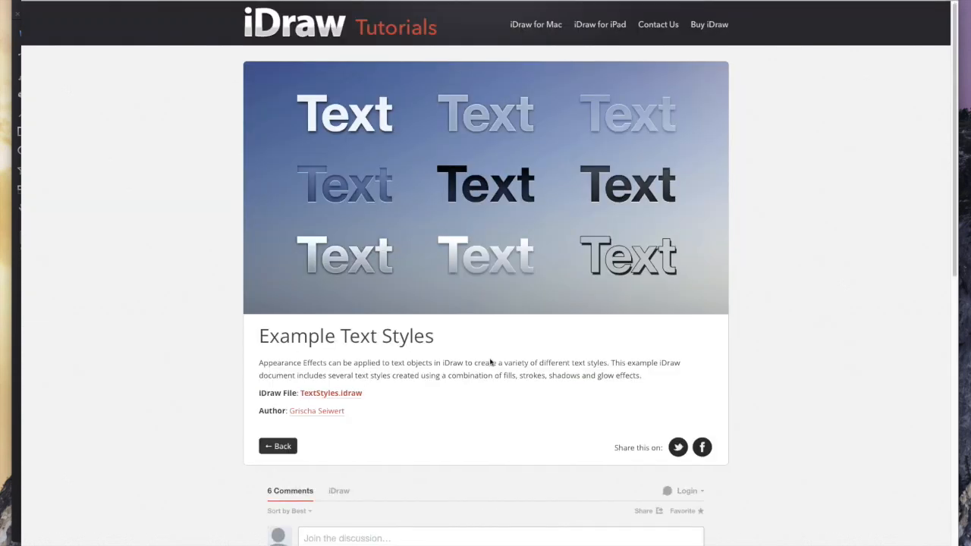
Examine the text style samples, the description and the reader comments on the Example Text Styles page
scroll(490, 363, "down", 6)
scroll(490, 362, "up", 4)
scroll(490, 363, "up", 2)
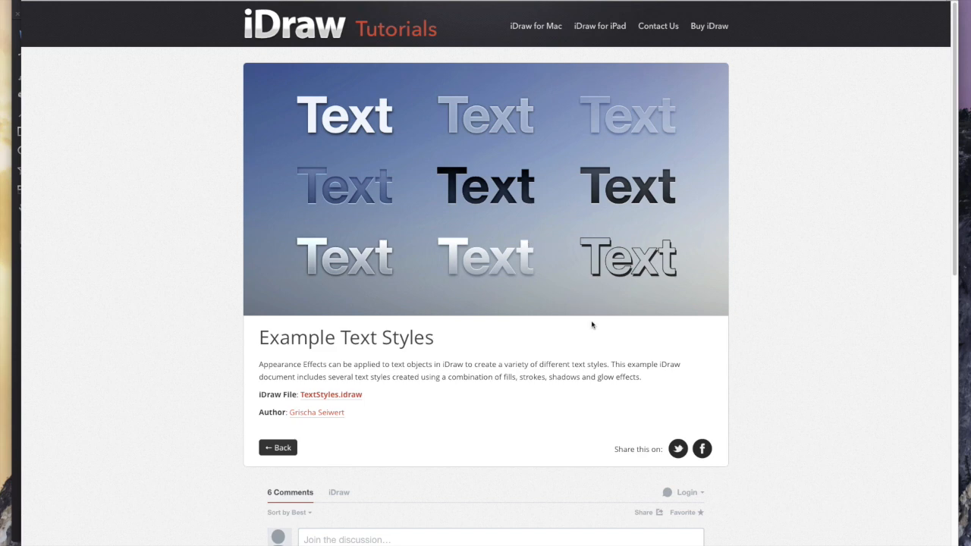
scroll(593, 325, "down", 4)
scroll(592, 325, "up", 4)
scroll(566, 315, "down", 12)
scroll(566, 315, "up", 9)
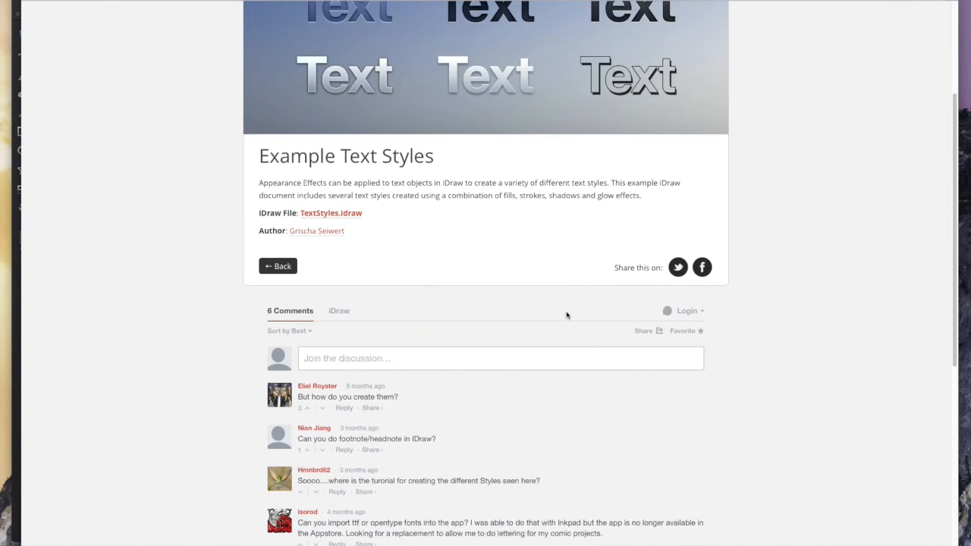
scroll(566, 315, "down", 1)
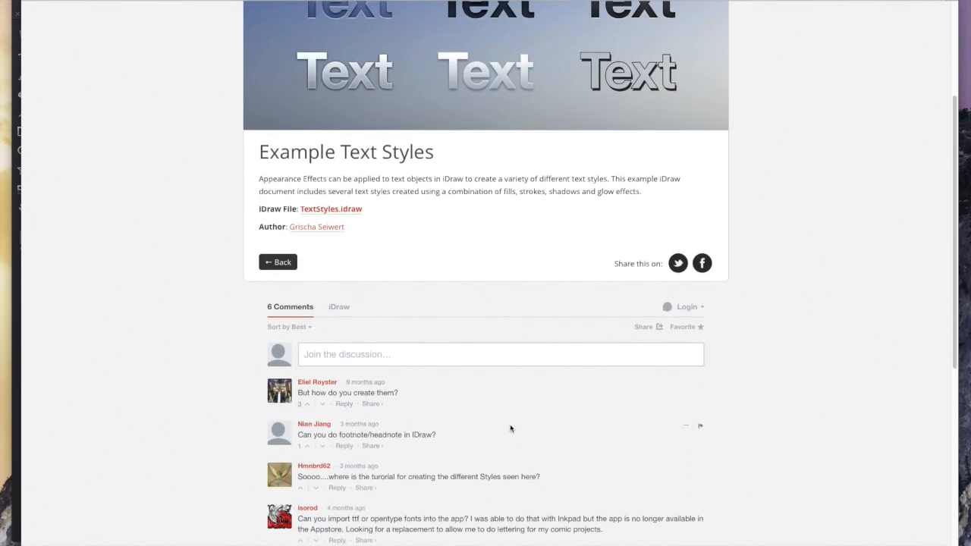
scroll(513, 431, "up", 5)
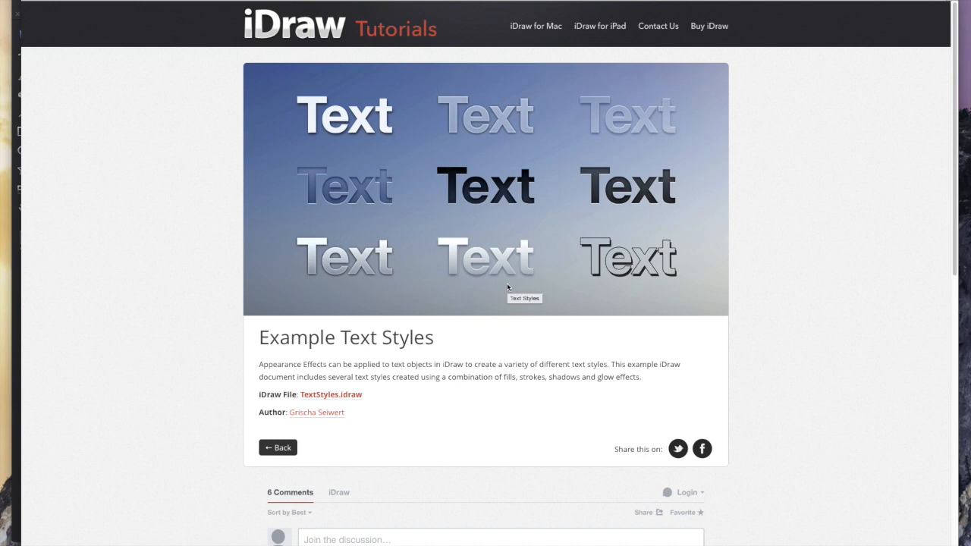
scroll(508, 287, "down", 4)
scroll(508, 287, "up", 4)
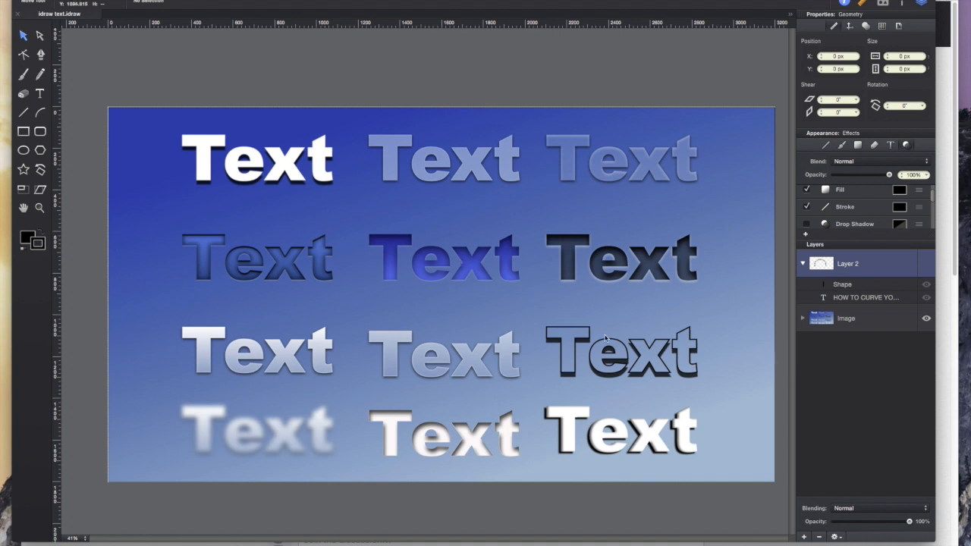
In iDraw, show Layer 2 with the curved text, isolate it by hiding the Image layer, and hide Layer 2 again
left_click(928, 264)
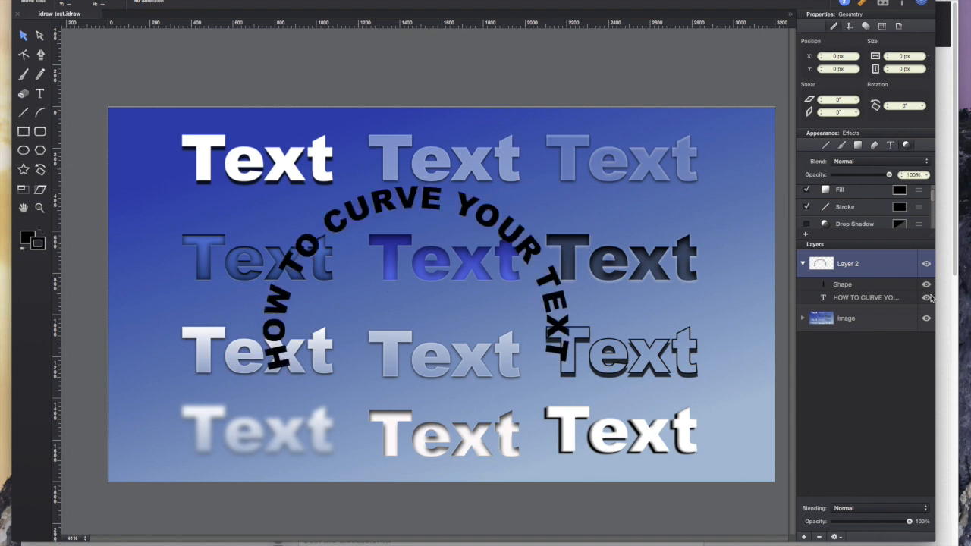
left_click(927, 318)
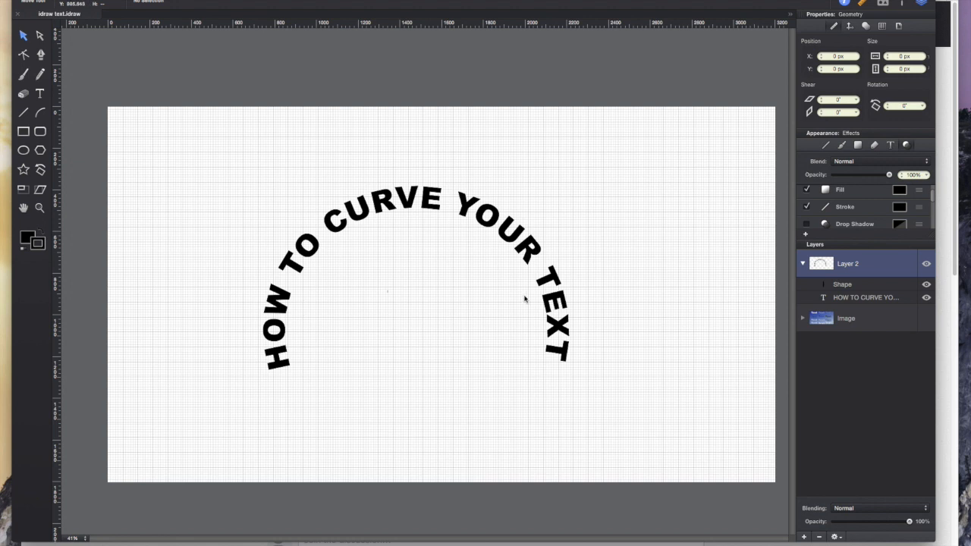
left_click(927, 264)
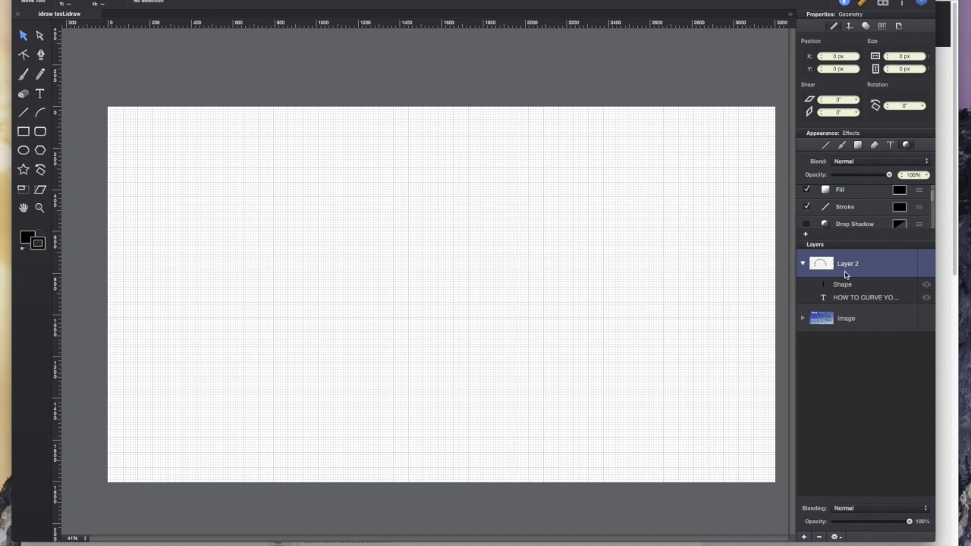
Delete Layer 2, which holds the shape and the curved text
scroll(612, 271, "down", 4)
scroll(612, 270, "up", 3)
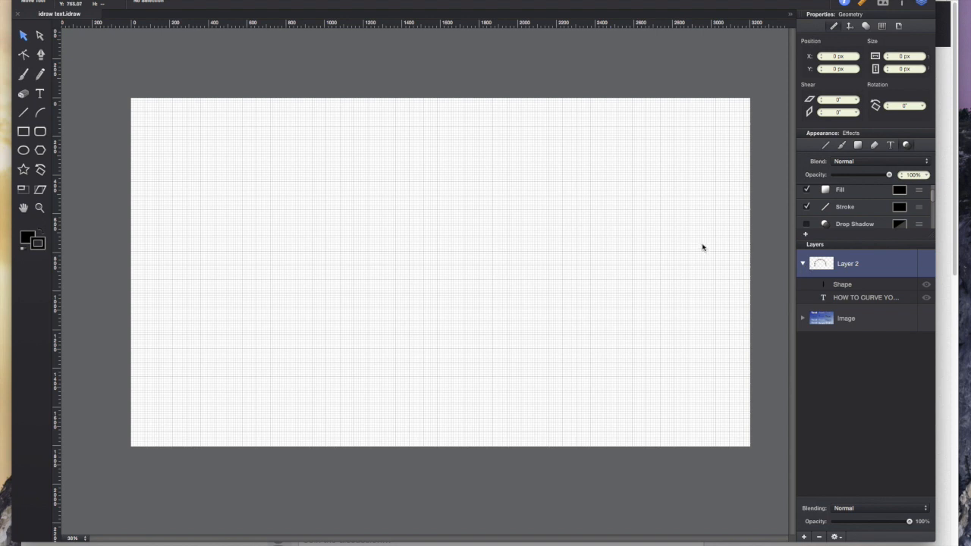
left_click(850, 286)
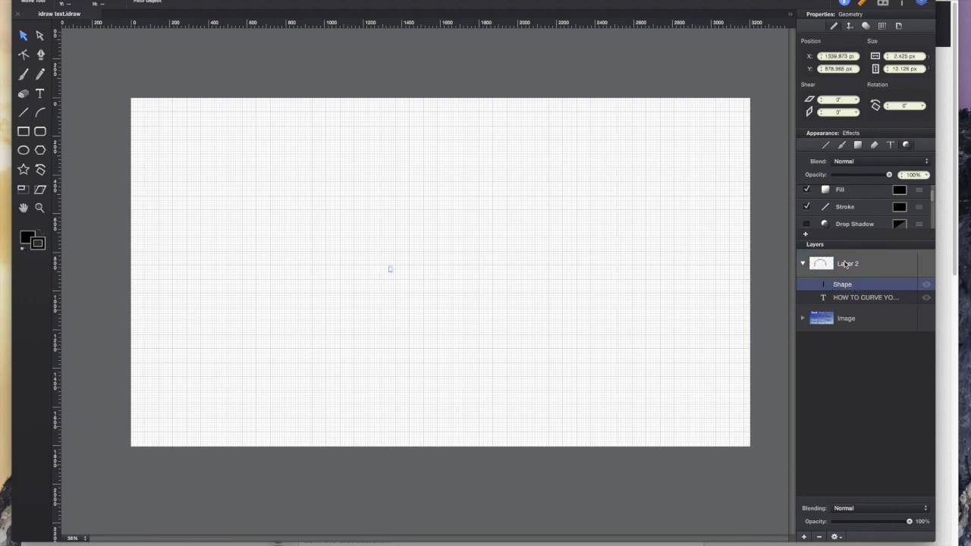
left_click(846, 265)
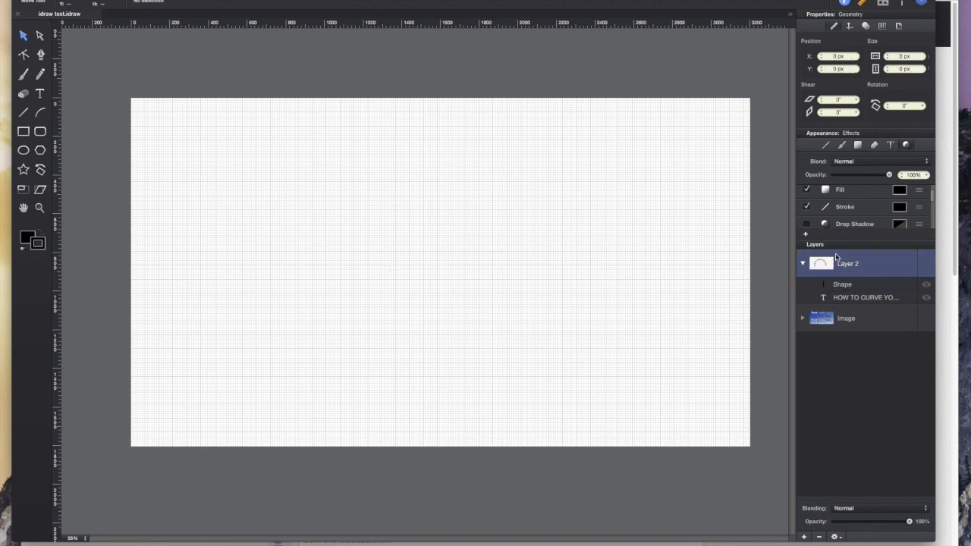
right_click(860, 265)
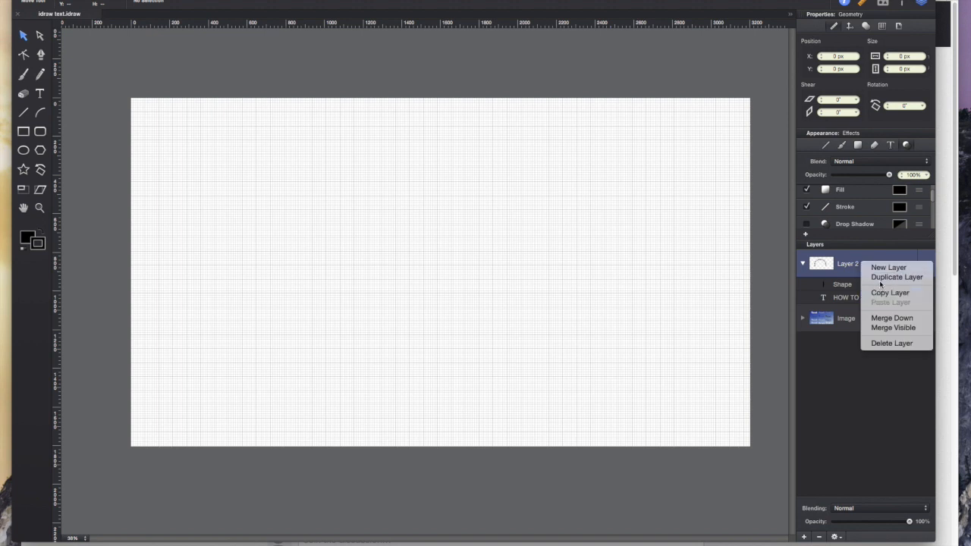
left_click(892, 343)
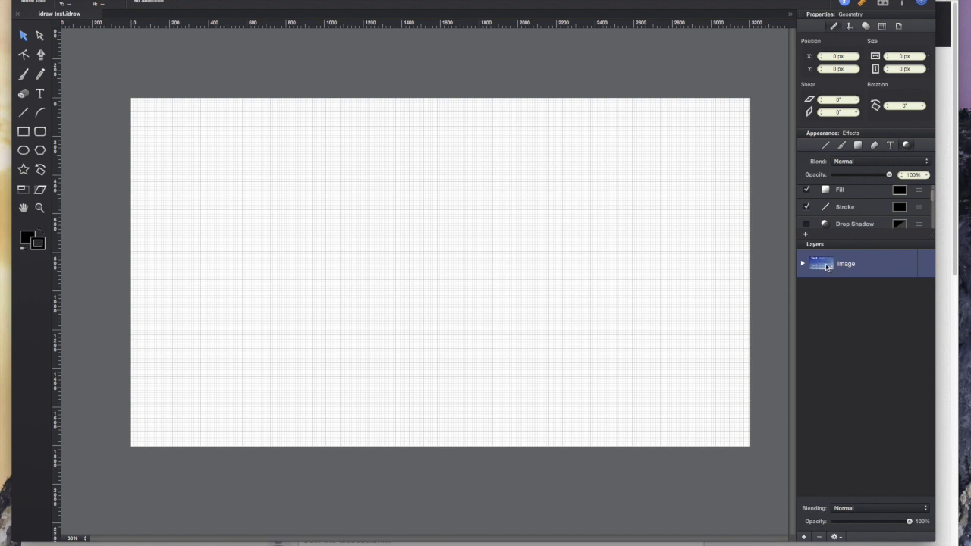
Add a new empty layer and delete the Image layer
left_click(806, 536)
right_click(852, 303)
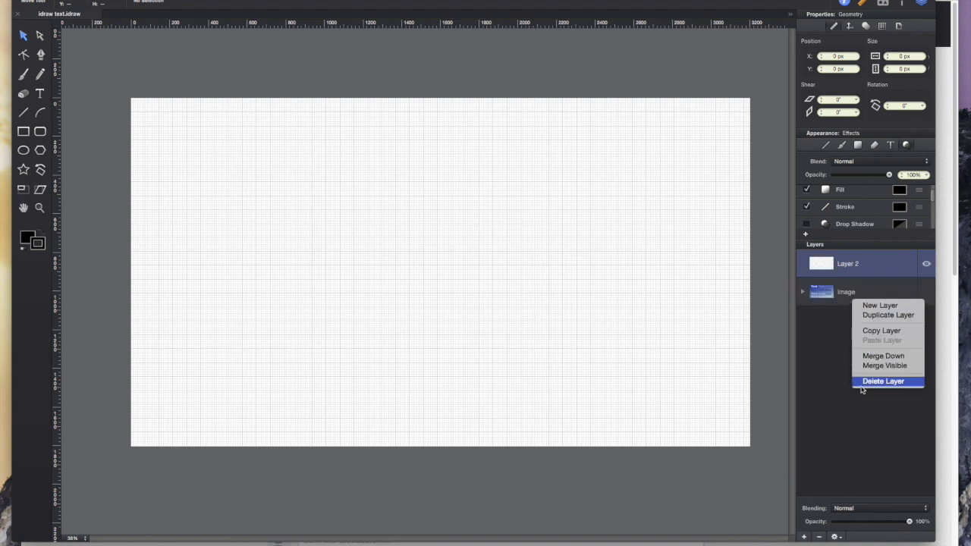
left_click(844, 295)
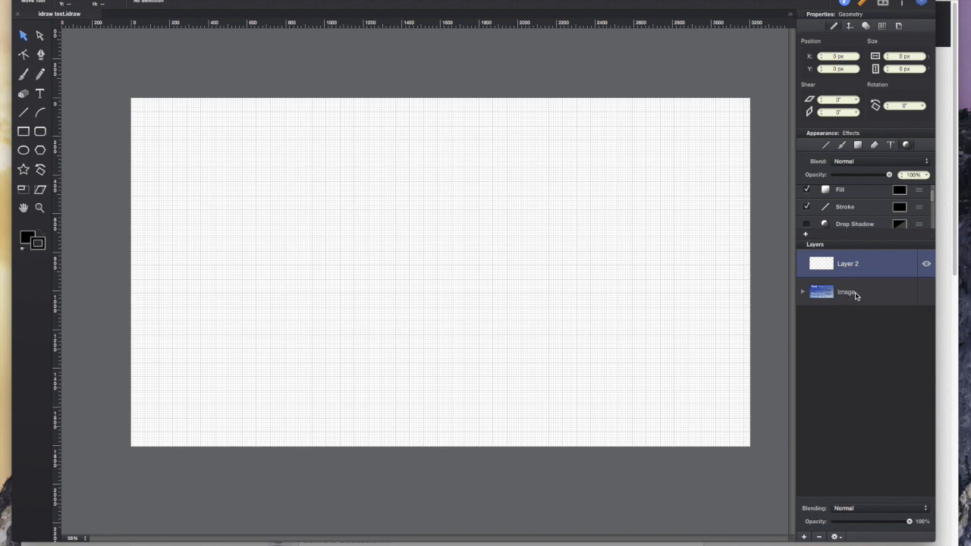
left_click(854, 296)
right_click(856, 293)
left_click(871, 374)
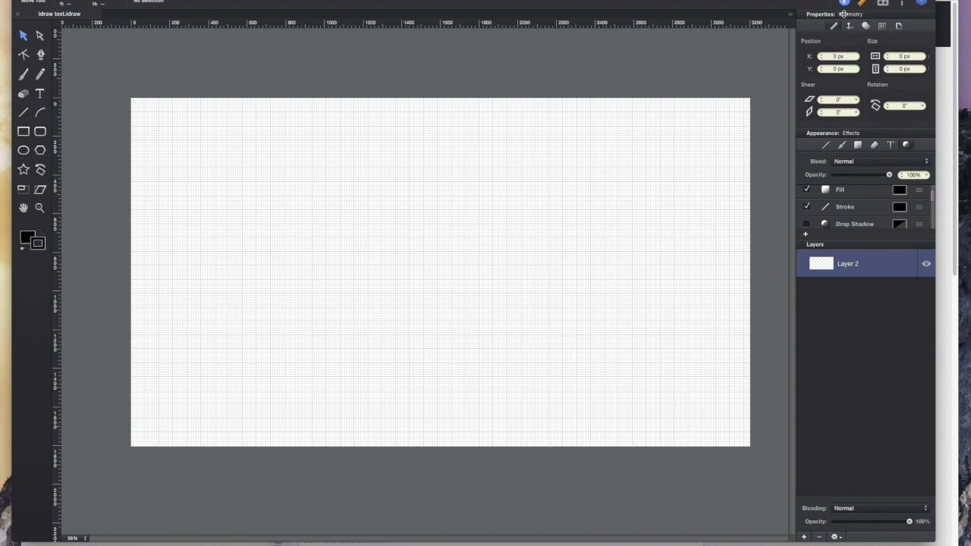
Arrange the inspector to show Properties, Appearance, Styles and Layers together, with the Shape Library hidden
left_click(883, 3)
left_click(920, 3)
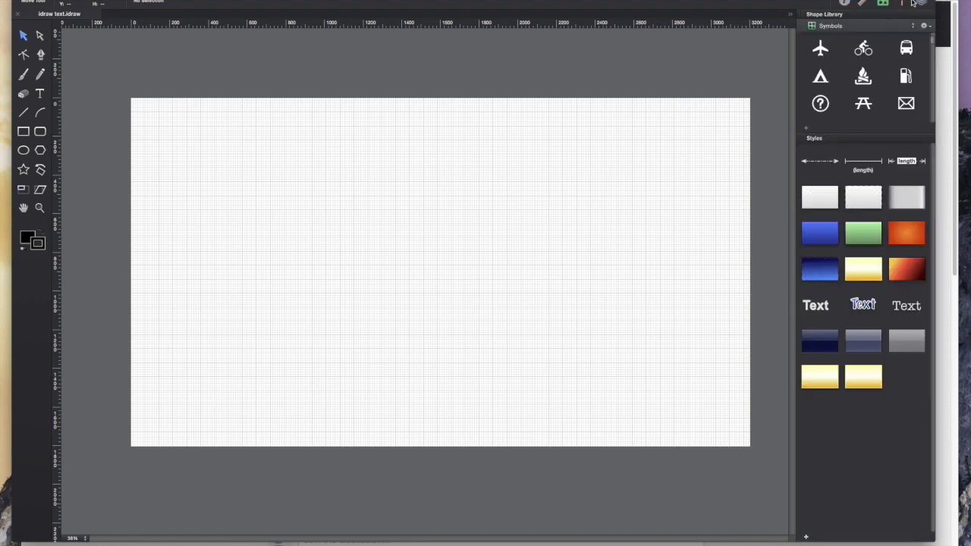
left_click(883, 3)
left_click(864, 3)
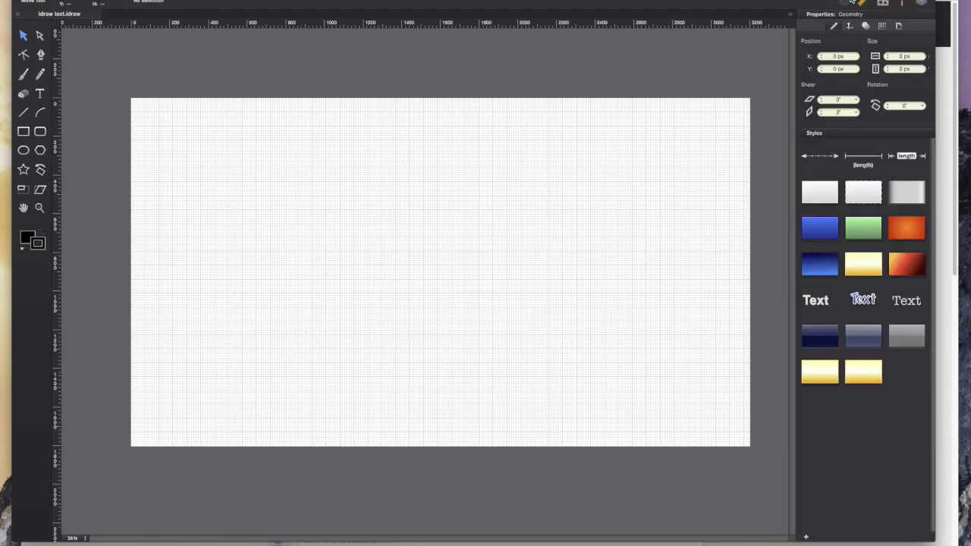
left_click(845, 3)
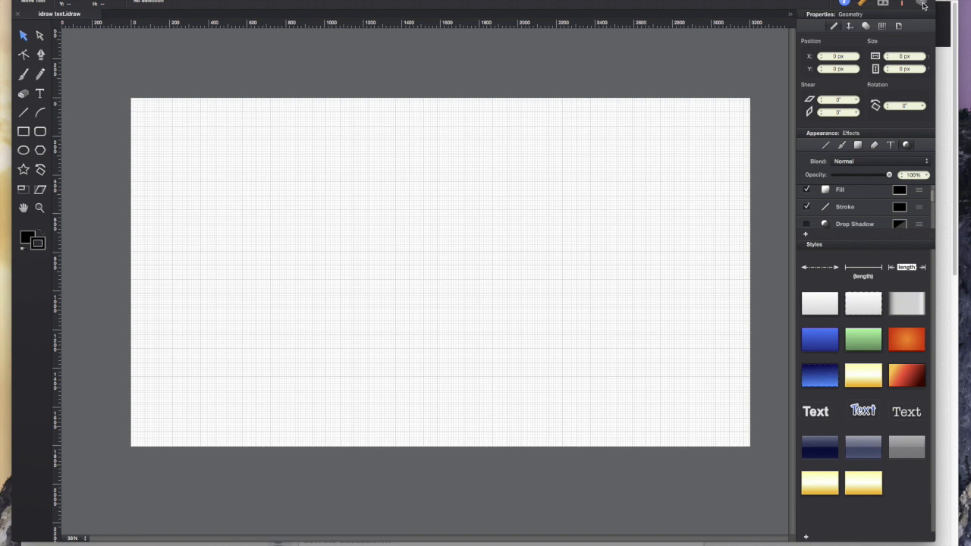
left_click(922, 3)
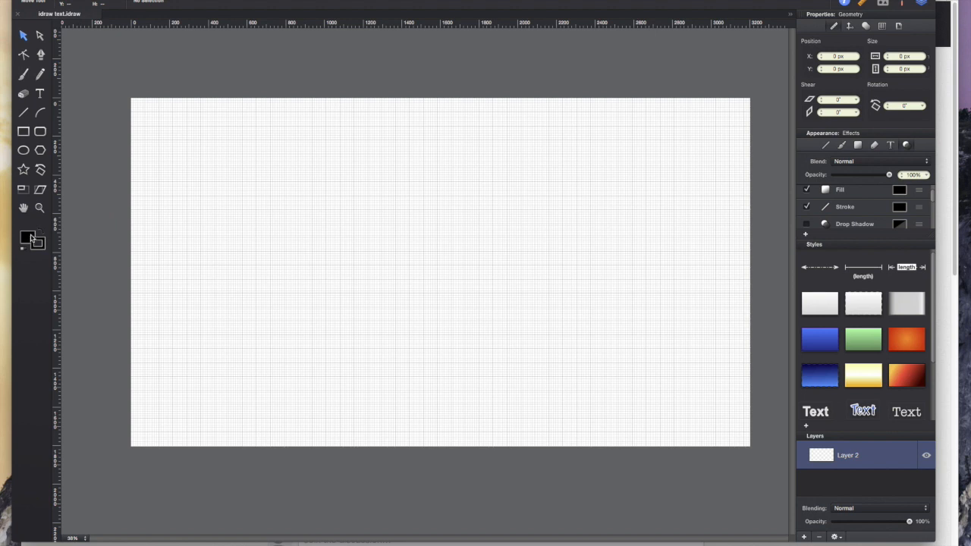
Set the fill to the blue linear gradient preset and make the stroke transparent with 0% alpha
left_click(27, 239)
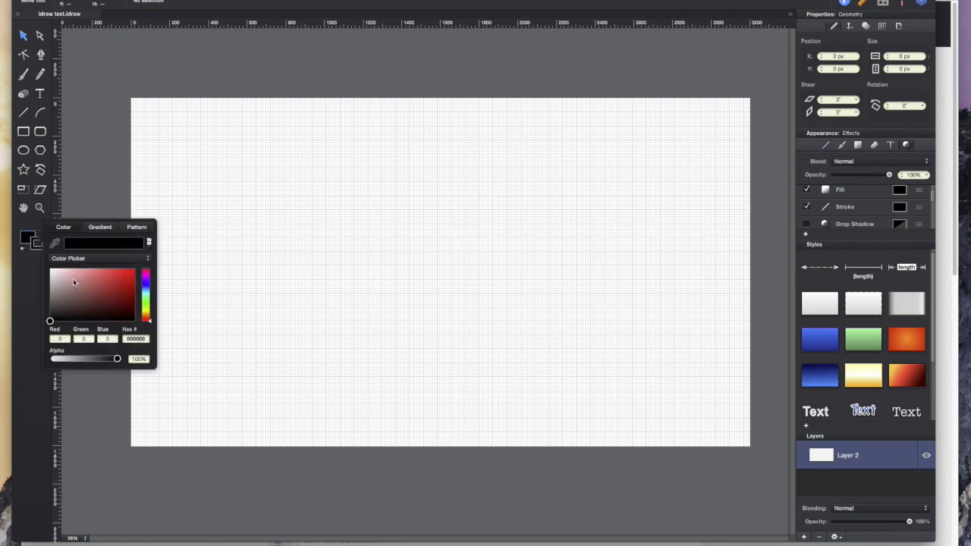
left_click(147, 294)
left_click_drag(147, 292, 147, 289)
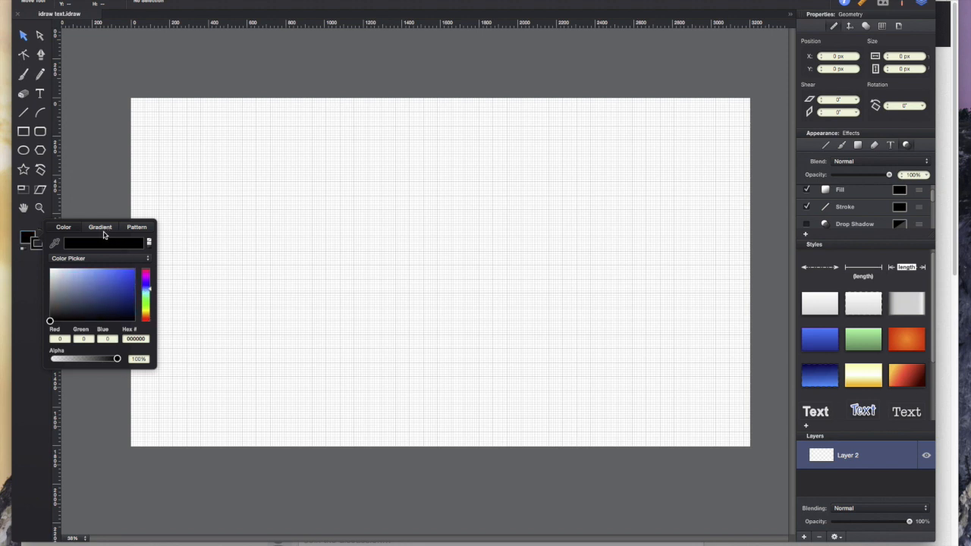
left_click(103, 227)
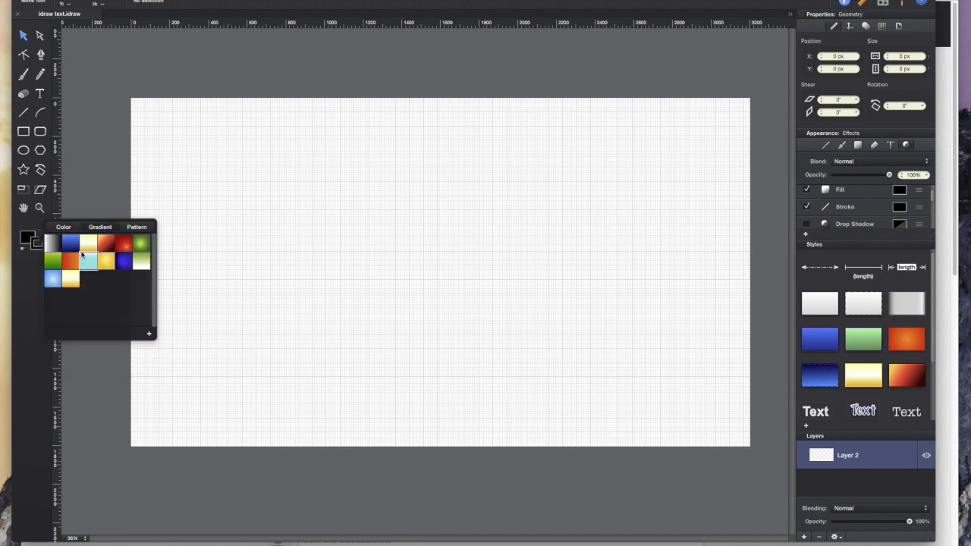
left_click(74, 243)
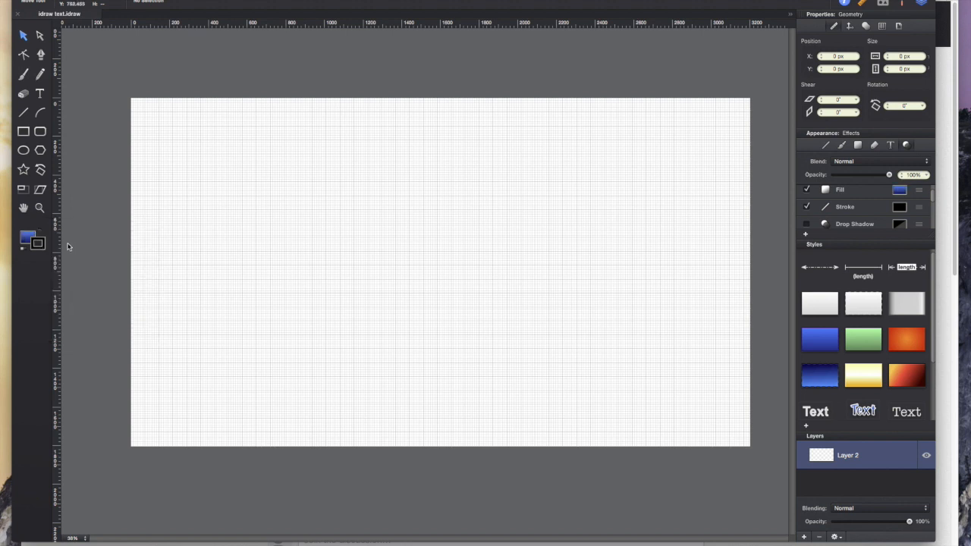
left_click(43, 243)
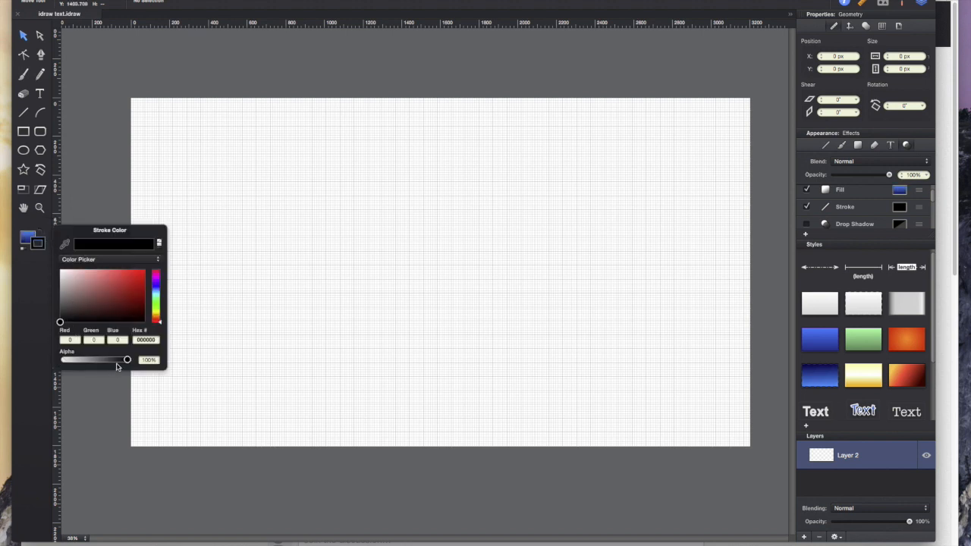
left_click_drag(126, 360, 57, 358)
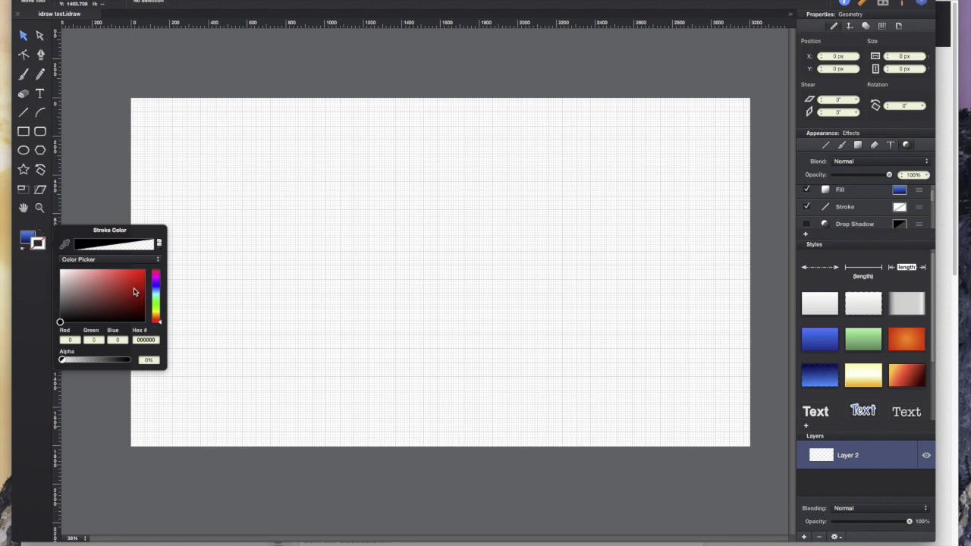
Draw a 3200 × 1800 px gradient-filled background rectangle covering the whole canvas
left_click(26, 133)
left_click(26, 134)
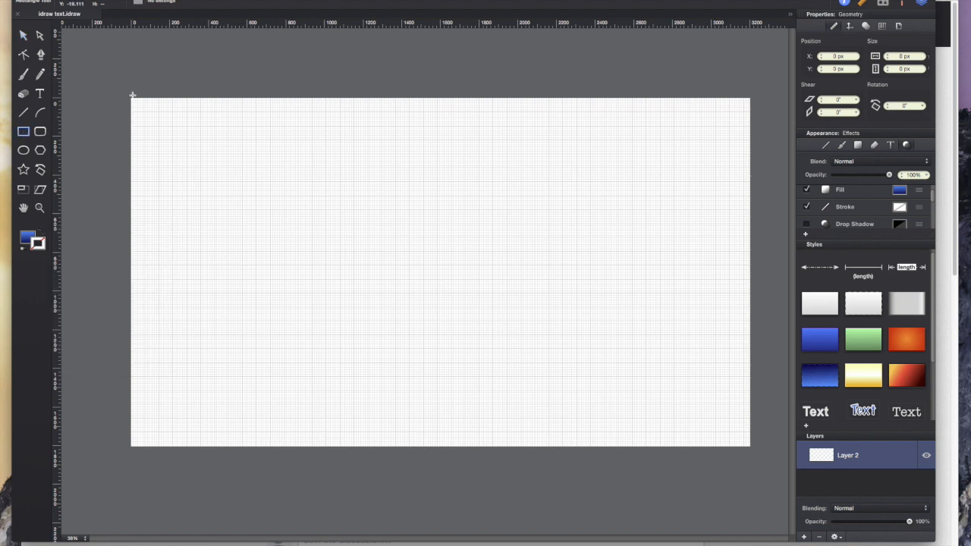
left_click_drag(131, 98, 750, 446)
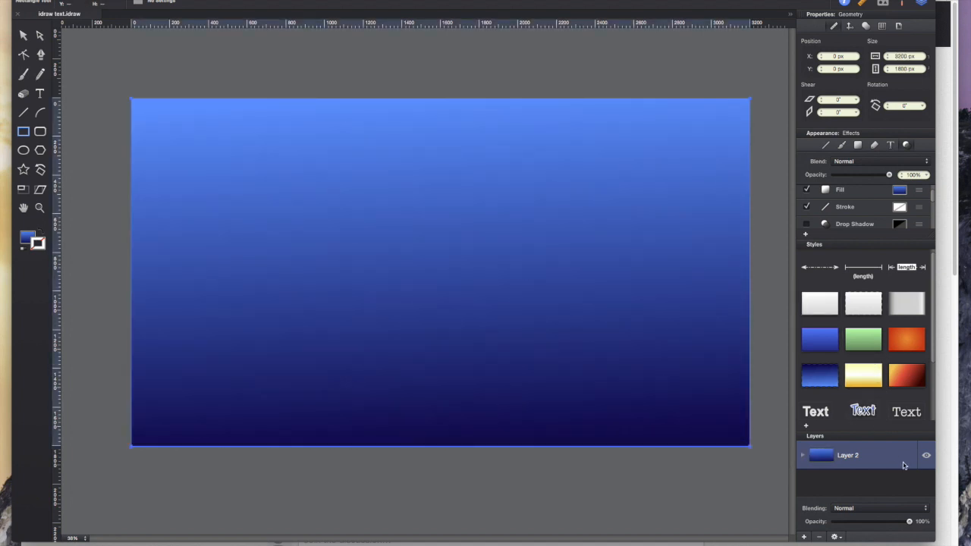
Expand Layer 2 and open the linear gradient settings of the background shape's Fill in the Effects list
left_click(803, 456)
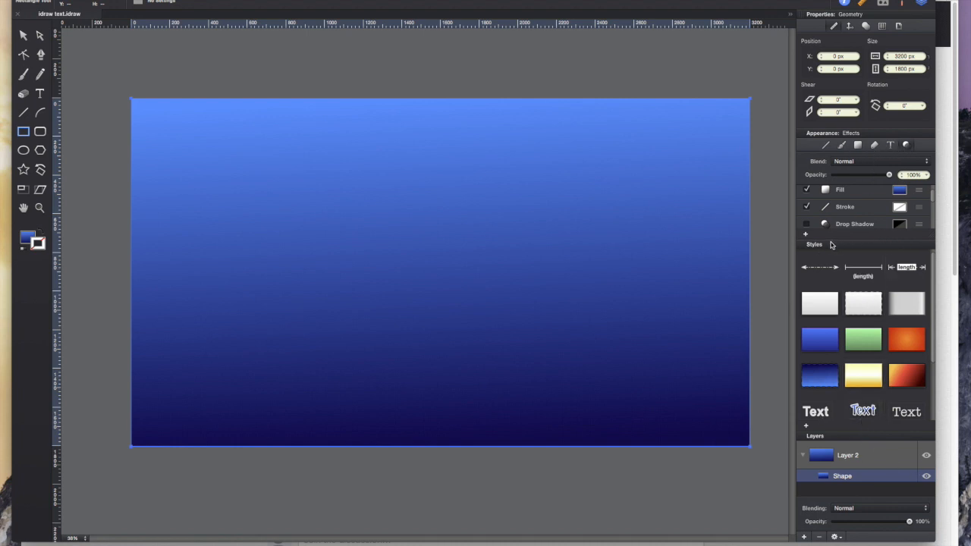
left_click(892, 145)
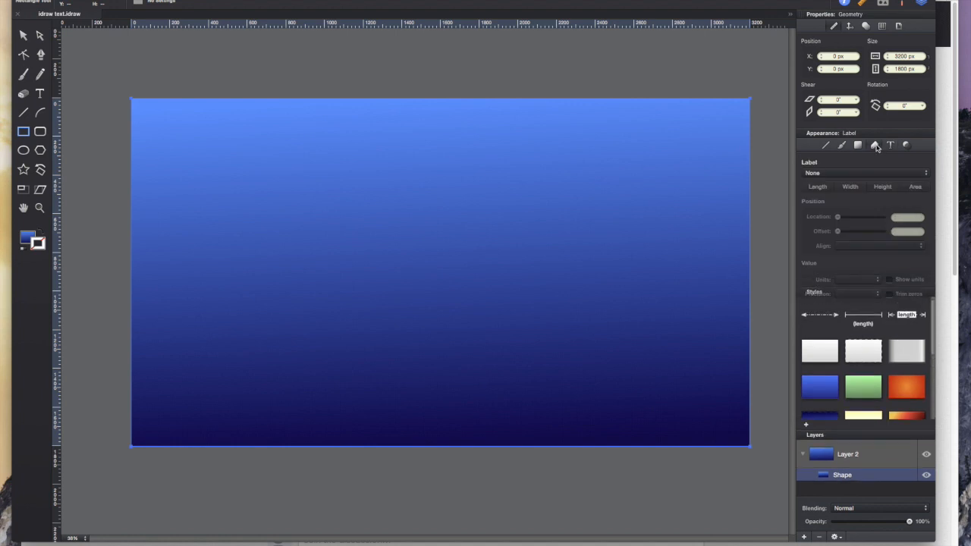
left_click(860, 145)
left_click(905, 146)
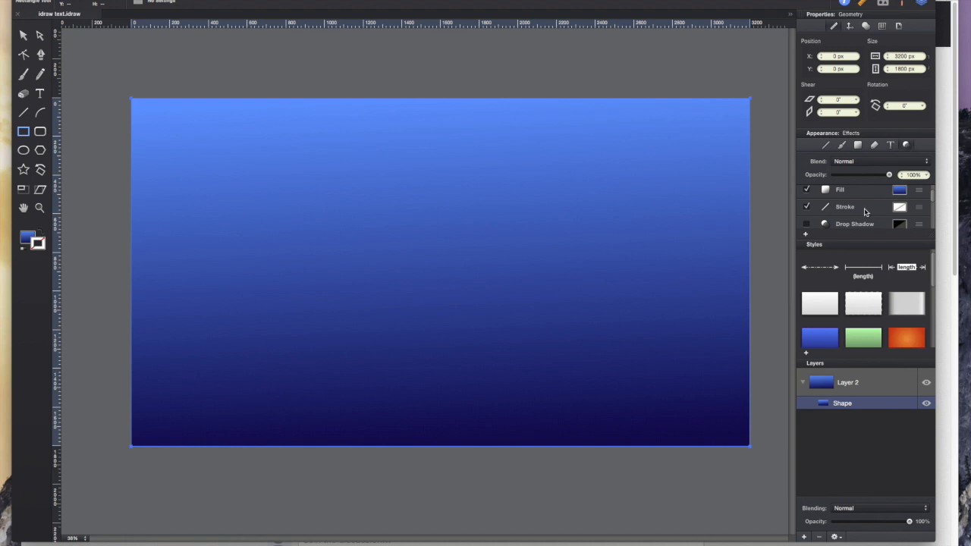
scroll(866, 211, "up", 1)
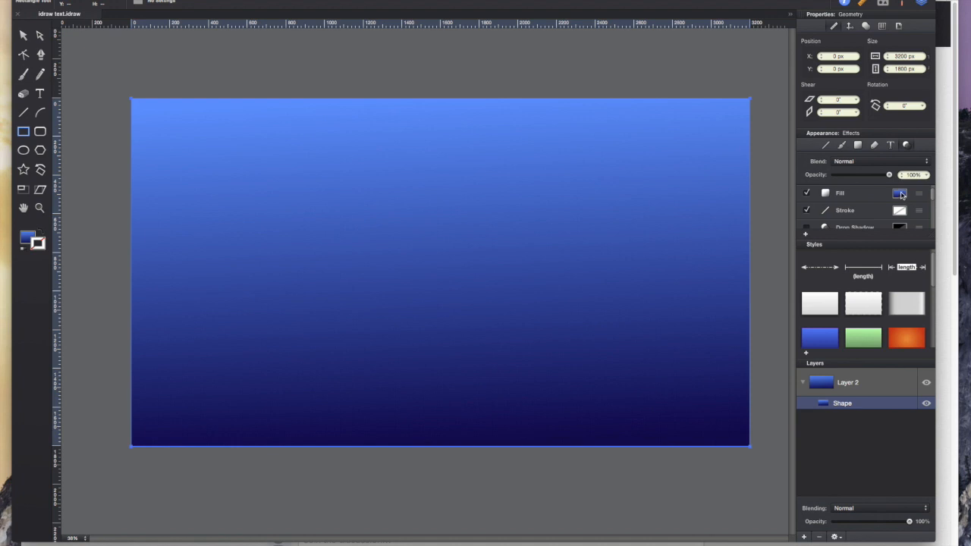
left_click(900, 195)
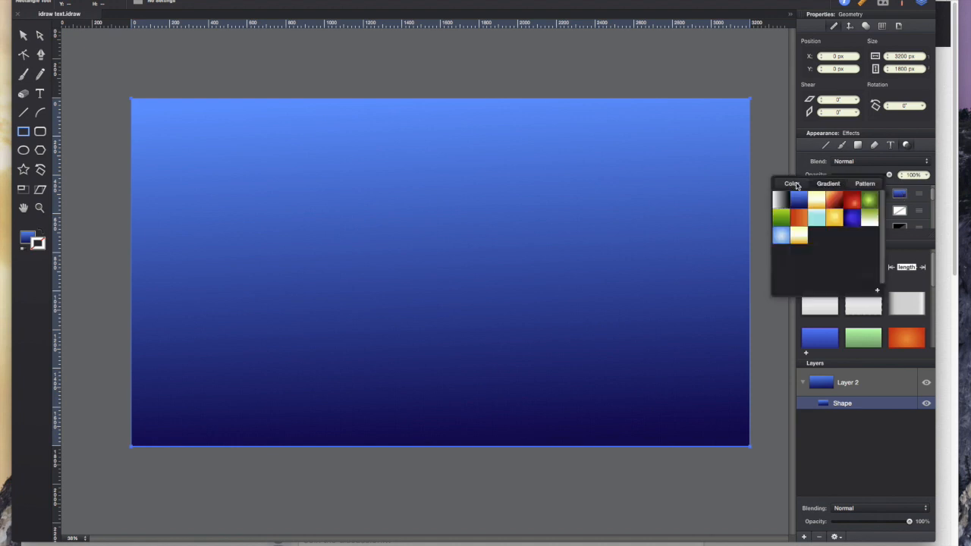
left_click(901, 196)
left_click(921, 194)
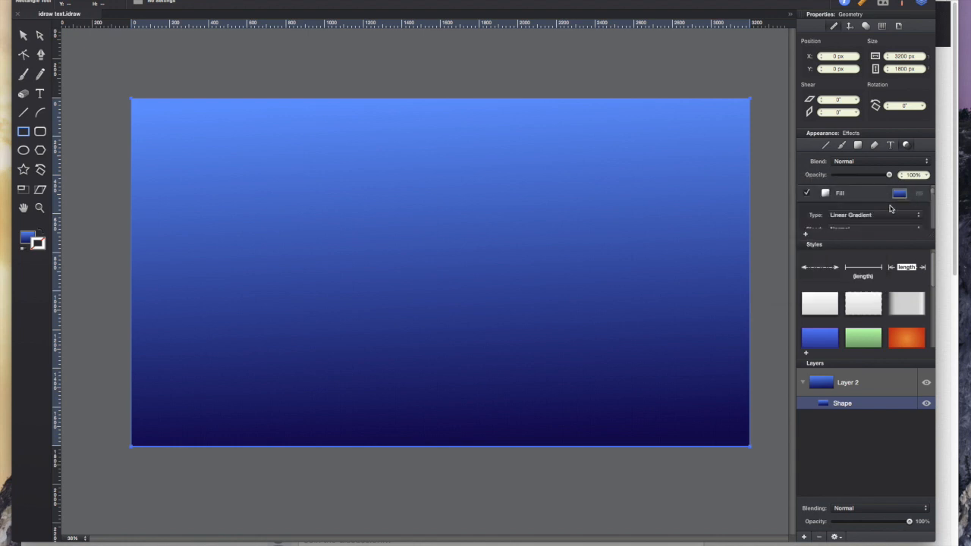
scroll(891, 208, "up", 2)
scroll(900, 216, "down", 3)
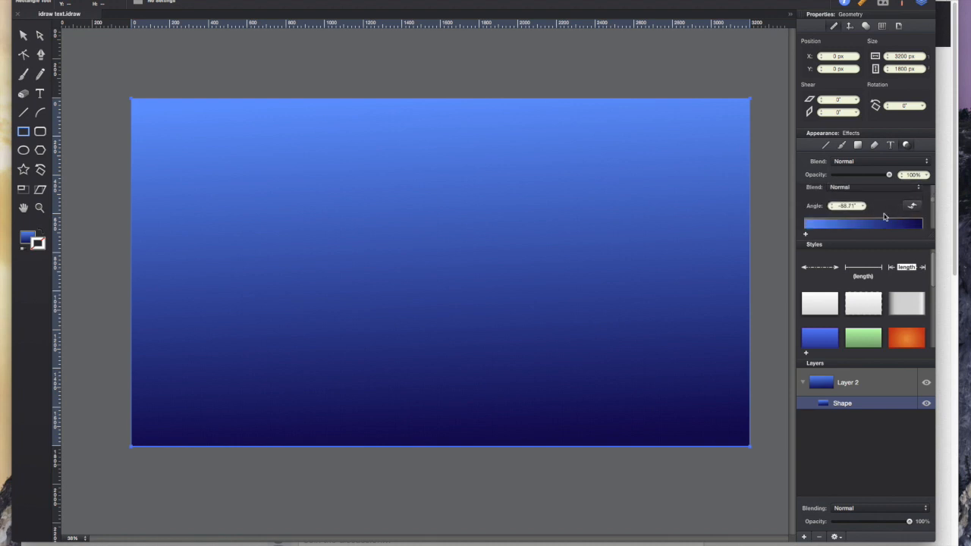
Set the background fill's linear gradient angle to 120°
left_click(863, 207)
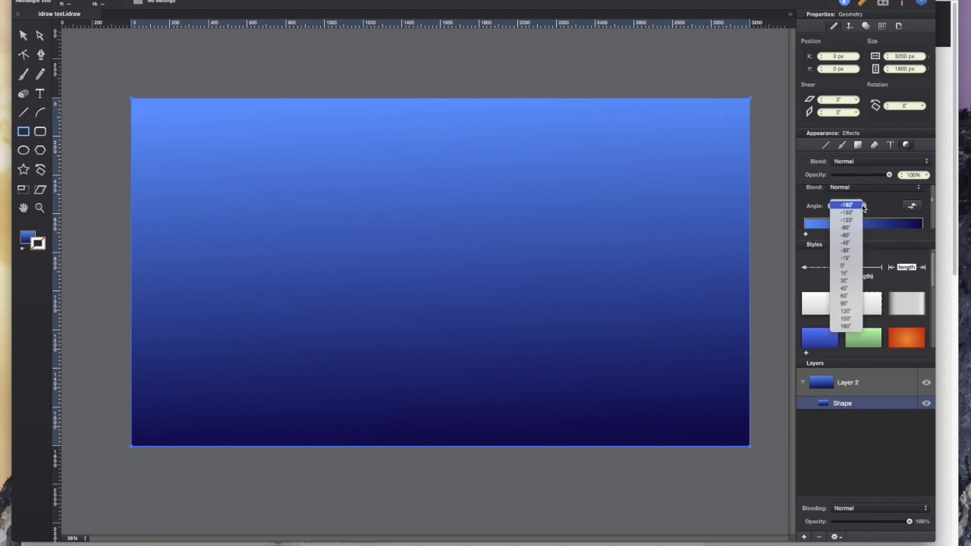
left_click(850, 228)
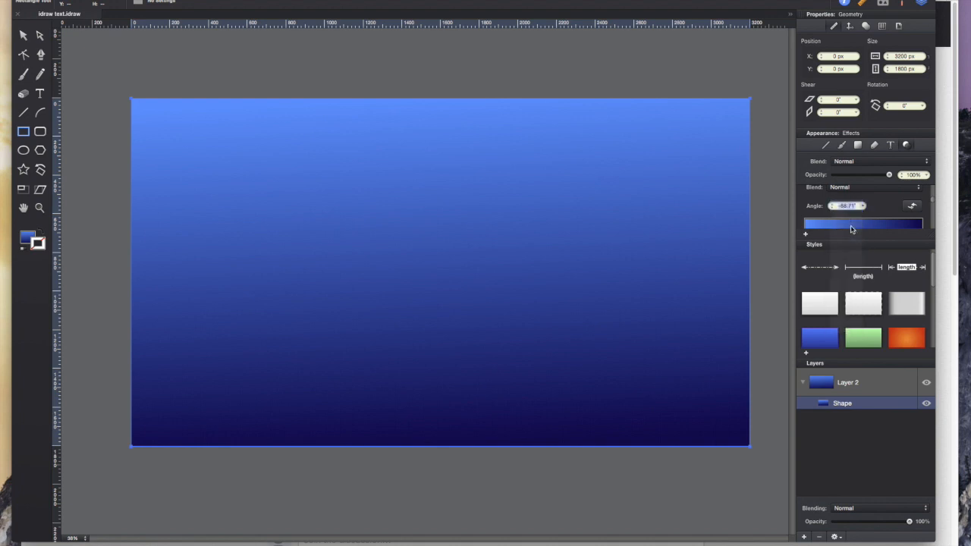
left_click(862, 207)
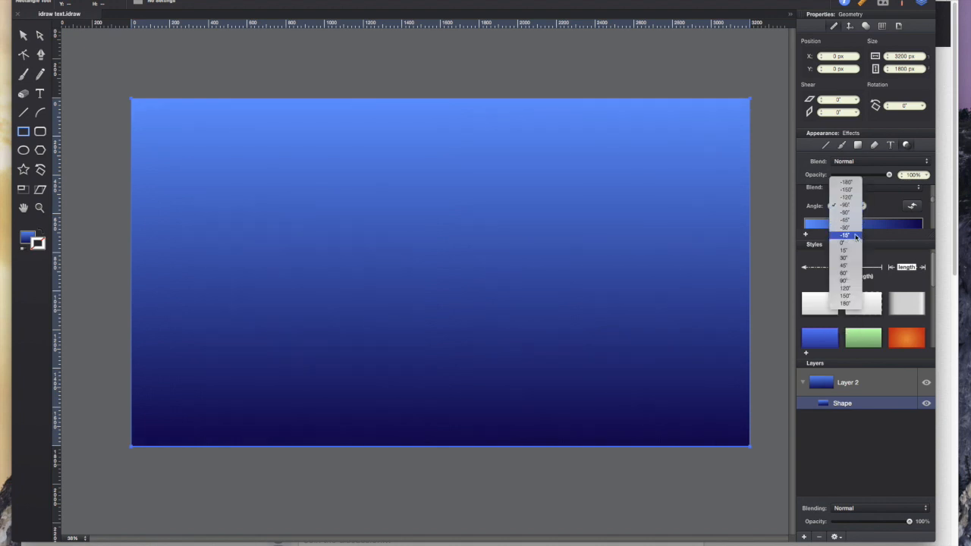
left_click(846, 289)
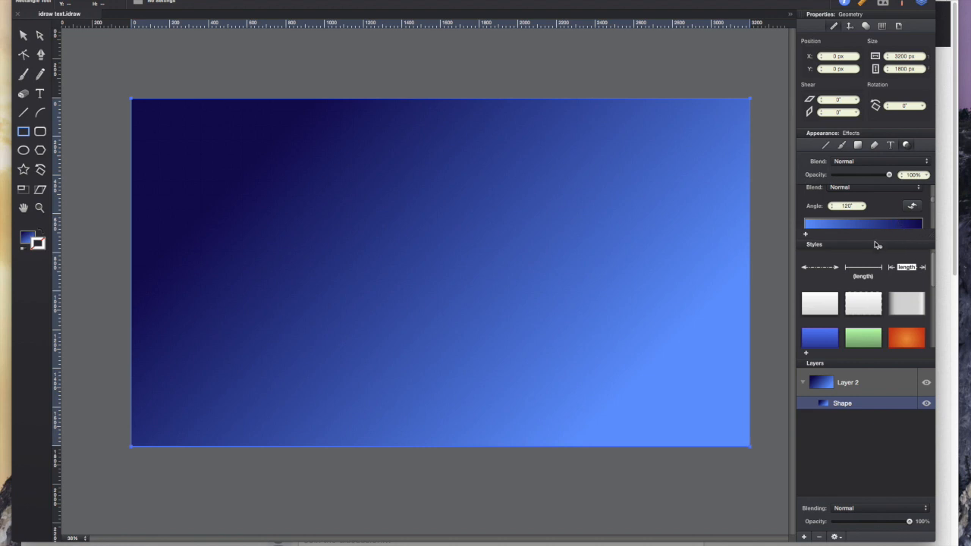
Enlarge the Appearance area, move the gradient's middle stop to the centre and recolour the dark end stop to 004098
left_click_drag(877, 244, 885, 321)
scroll(899, 276, "down", 2)
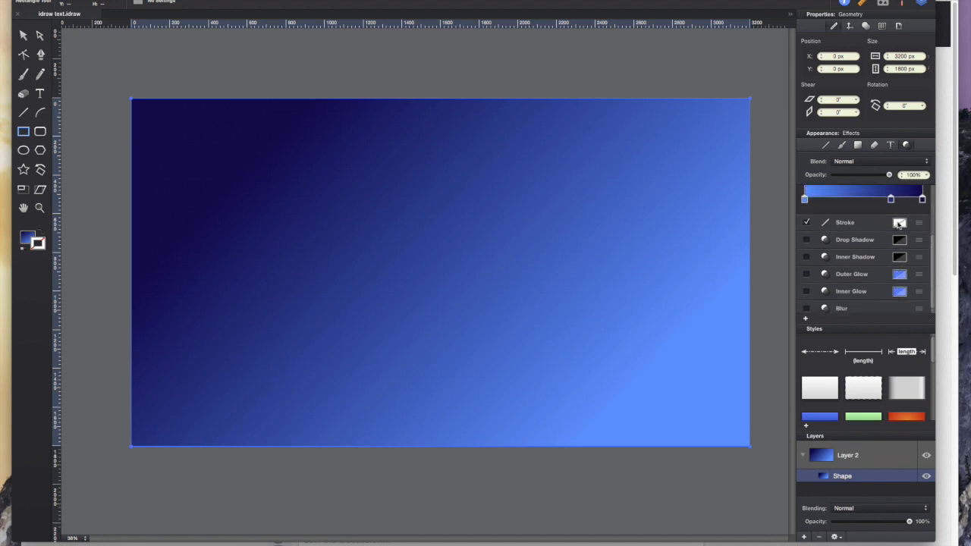
left_click_drag(891, 199, 865, 202)
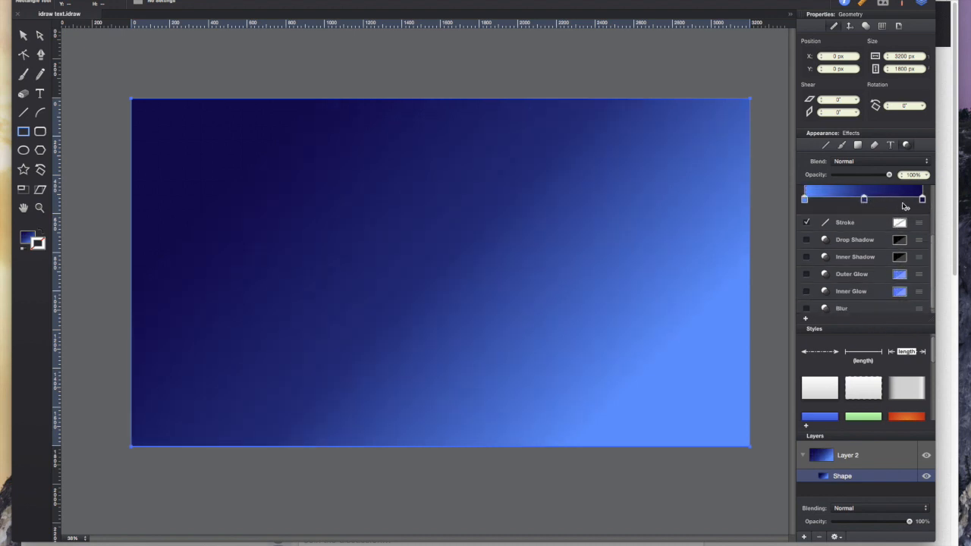
left_click(920, 199)
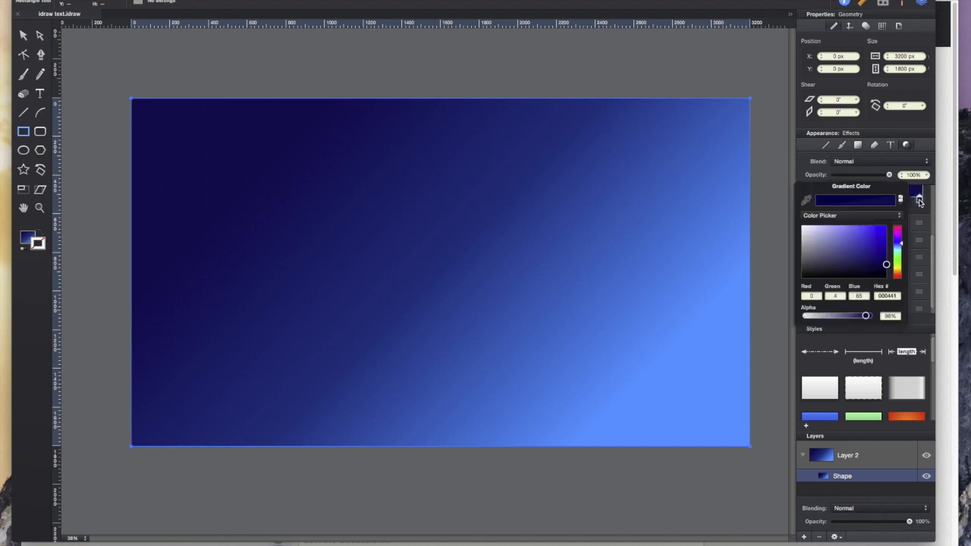
mouse_move(902, 244)
left_mouse_down()
mouse_move(888, 232)
mouse_move(889, 250)
left_mouse_up()
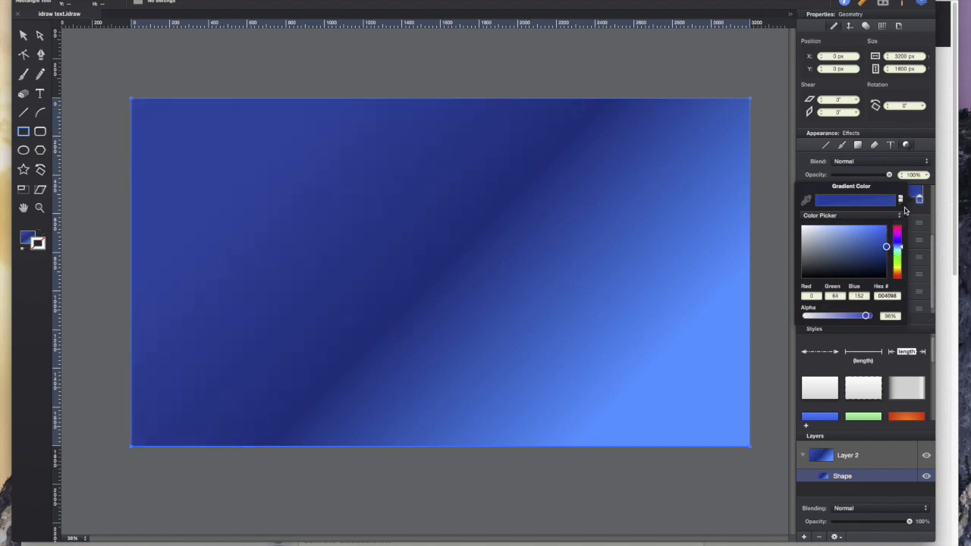
left_click(919, 202)
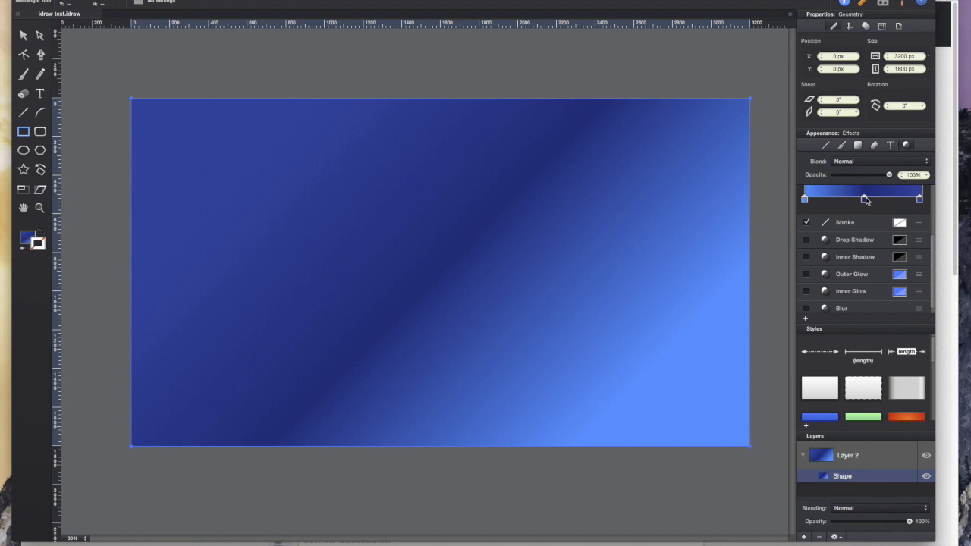
Lower the alpha of the gradient's middle stop to 77%
left_click(864, 200)
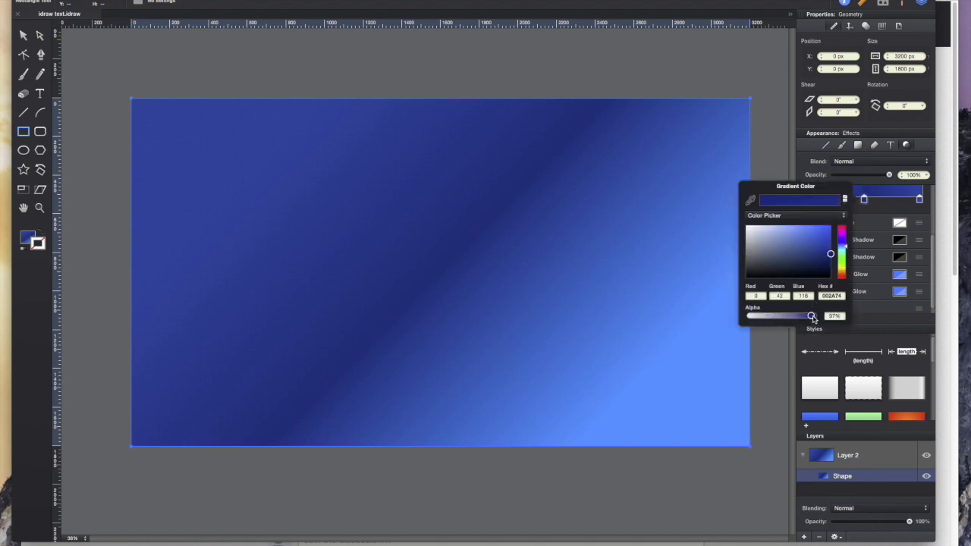
mouse_move(812, 318)
left_mouse_down()
mouse_move(790, 317)
mouse_move(799, 321)
left_mouse_up()
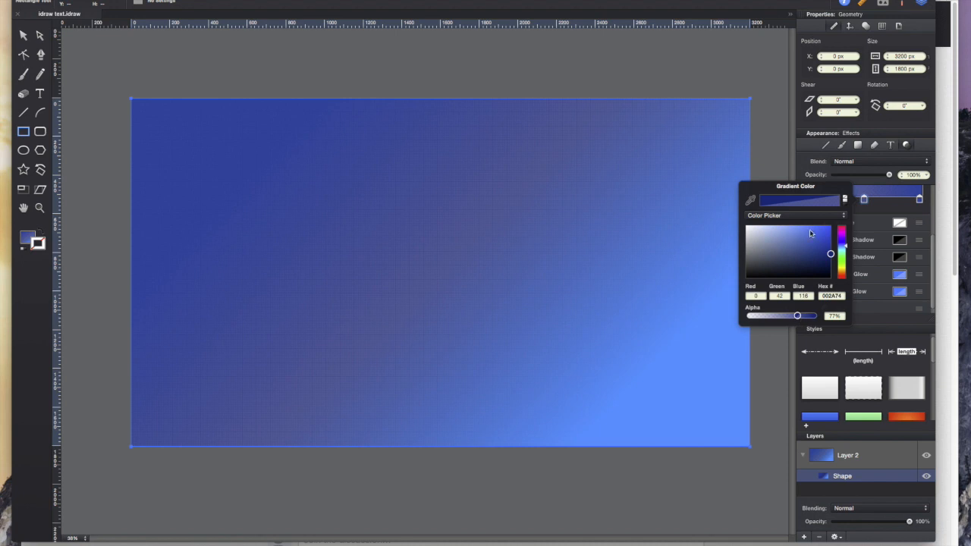
left_click(900, 212)
Recolour the gradient's light end stop to a paler, softer blue and shift the middle stop closer to it
left_click(804, 199)
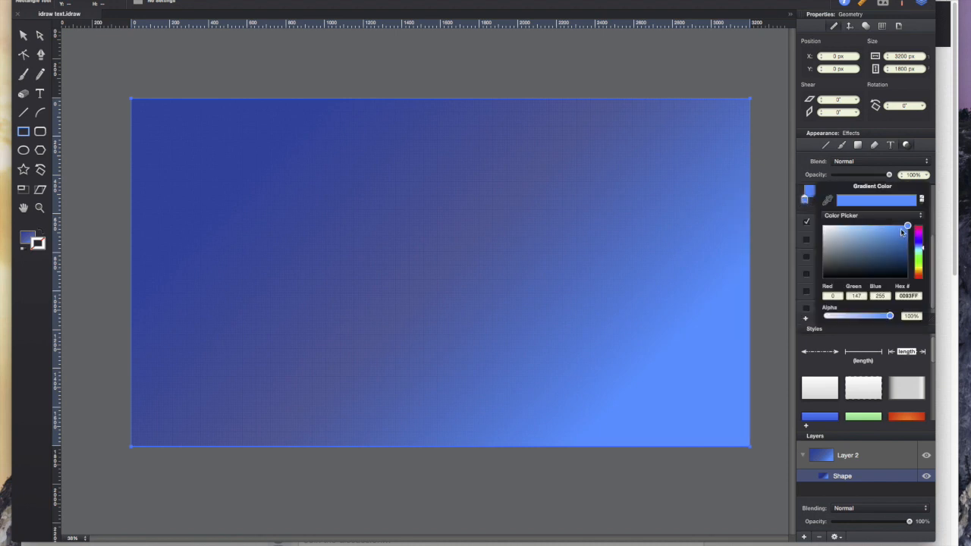
left_click_drag(894, 315, 892, 319)
left_click_drag(894, 231, 850, 200)
left_click(816, 205)
Set the gradient's middle stop to bright blue 0560FF with 100% alpha
left_click(850, 200)
left_click_drag(771, 316, 805, 318)
left_click_drag(817, 256, 814, 227)
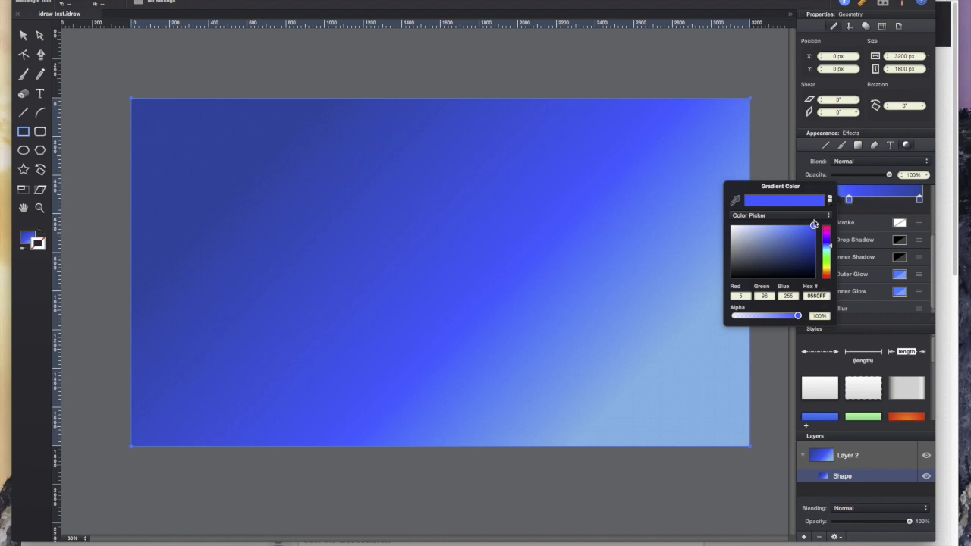
left_click(856, 199)
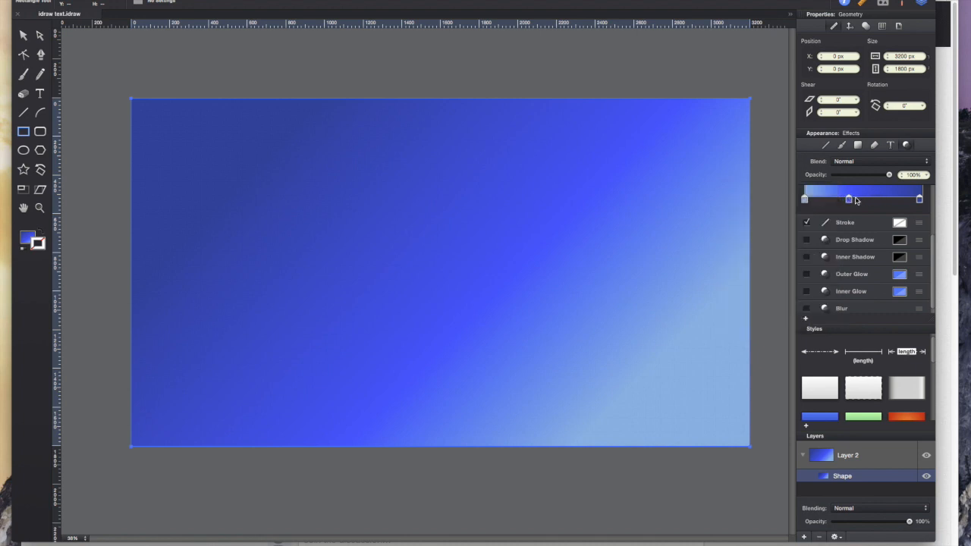
Move the middle stop past the gradient's centre toward the dark end and set the dark end stop to 0052C2
left_click_drag(849, 199, 924, 203)
left_click(923, 201)
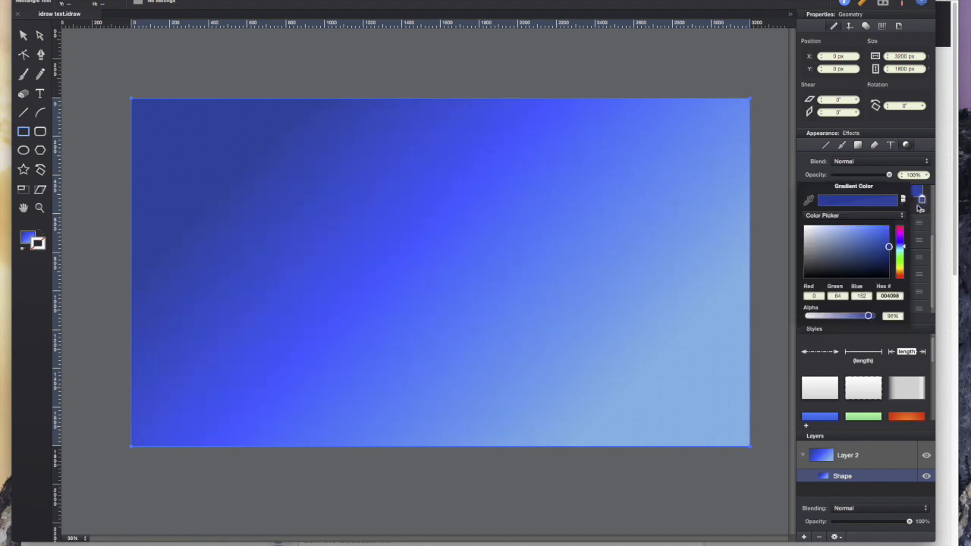
left_click_drag(889, 249, 888, 238)
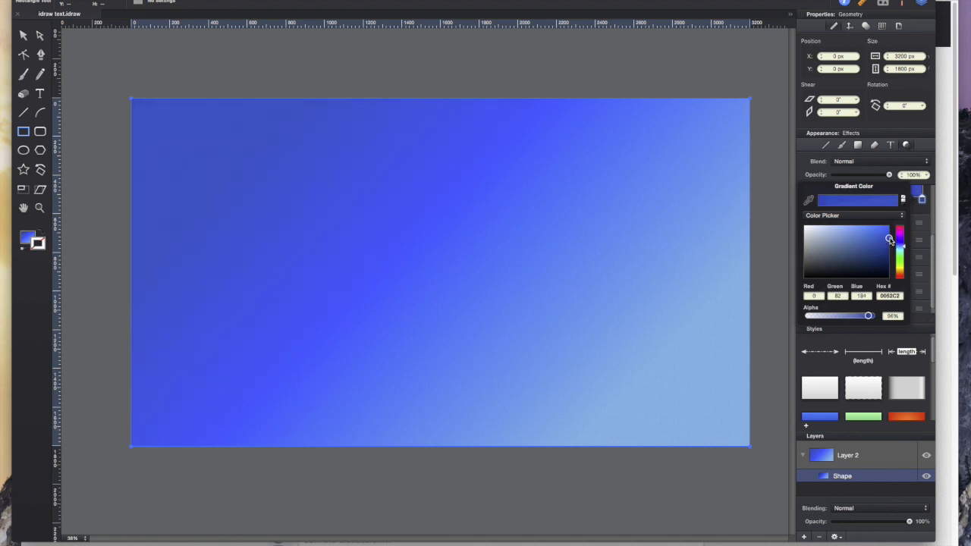
left_click(921, 204)
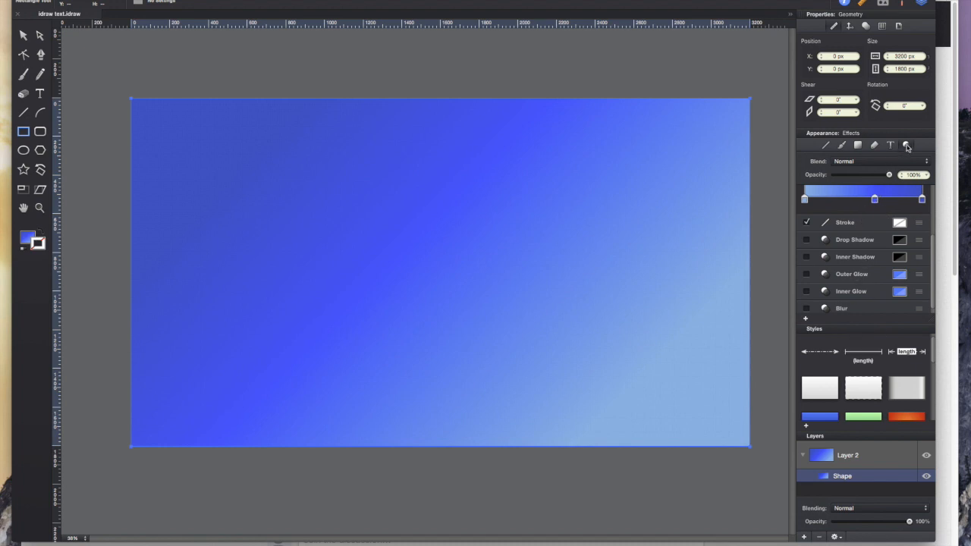
Hide Styles and Properties so the inspector shows only Appearance and Layers
left_click(922, 2)
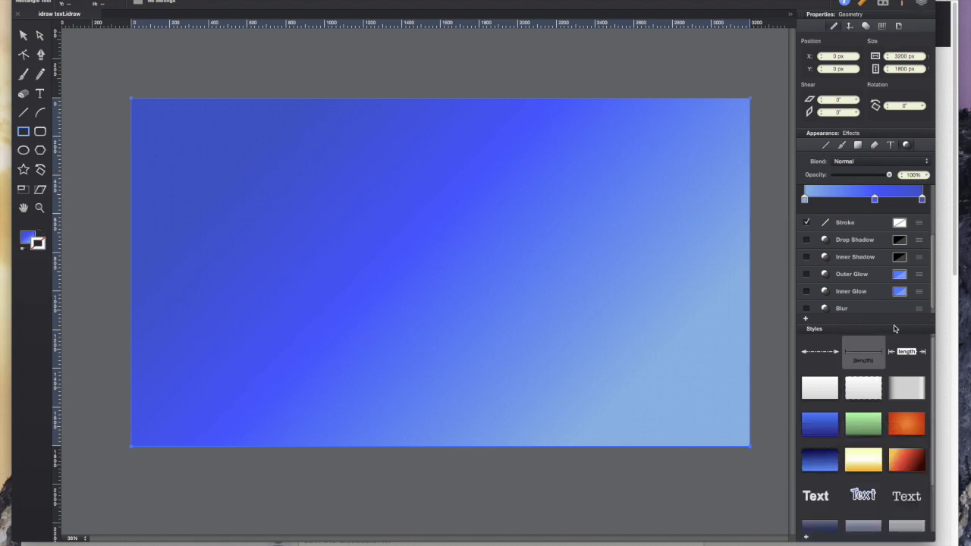
left_click(921, 2)
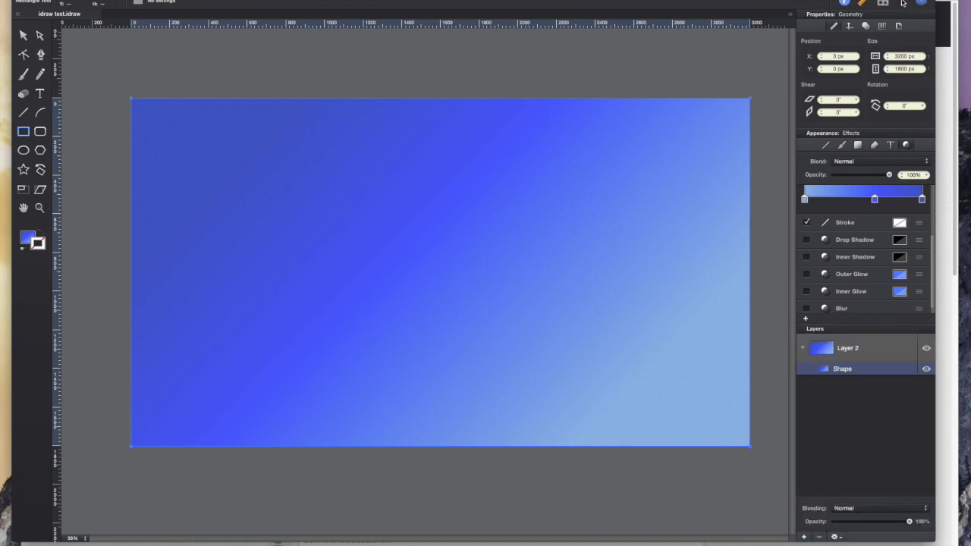
left_click(862, 3)
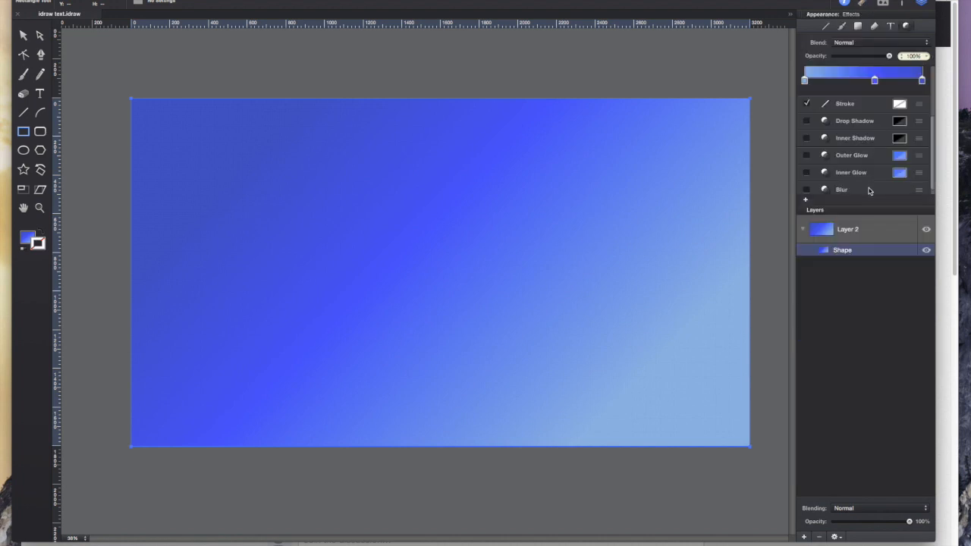
Add a new empty layer above the background layer, keeping its default name
left_click(839, 250)
left_click(834, 230)
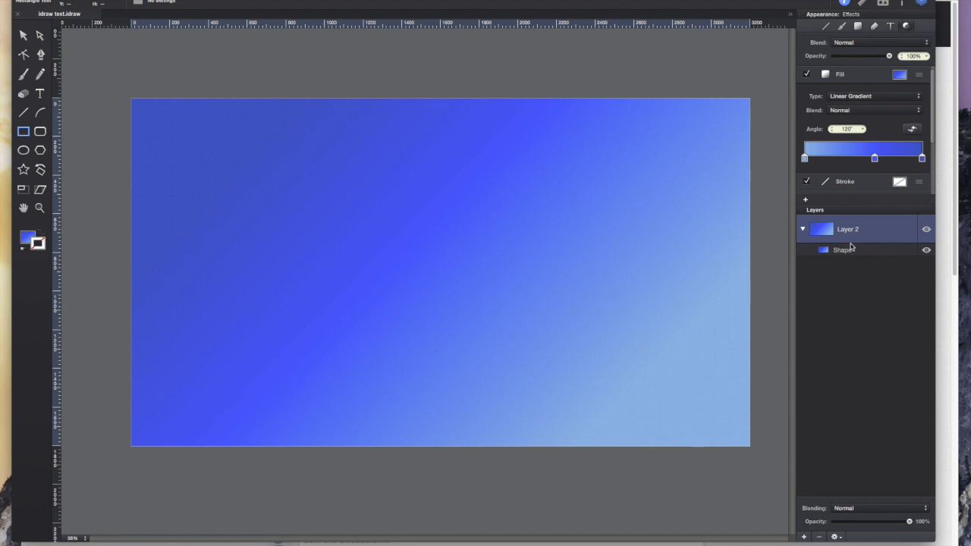
left_click(806, 537)
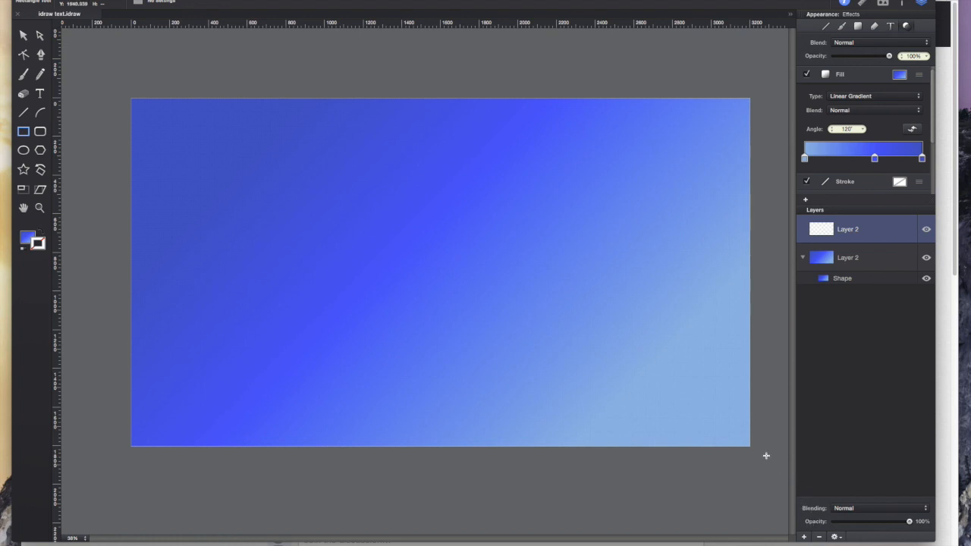
double_click(862, 225)
left_click(872, 322)
Add a text object reading "Text" near the canvas's upper-left corner on the new layer
left_click(40, 94)
left_click(196, 144)
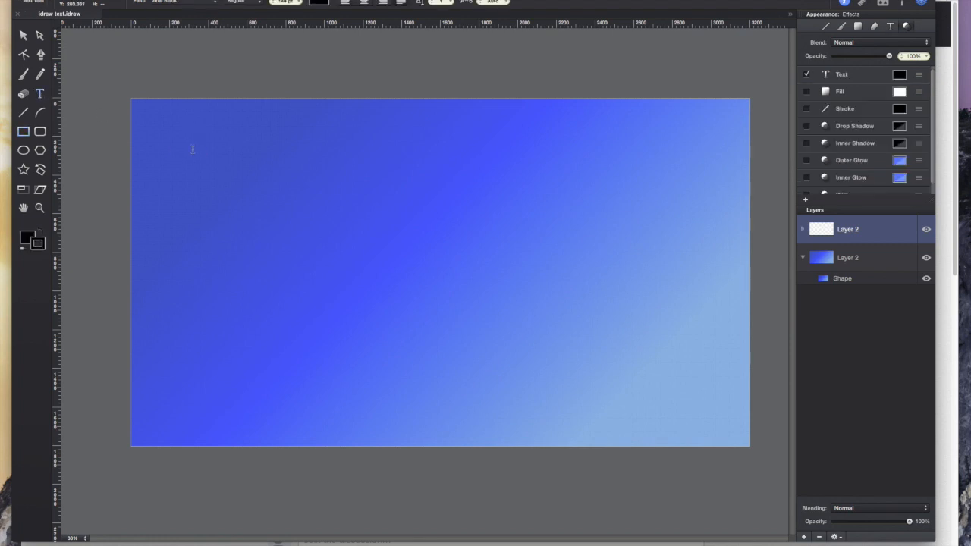
type("TEXT")
key("BackSpace")
key("BackSpace")
key("BackSpace")
type("E")
key("BackSpace")
type("E")
key("BackSpace")
type("ext")
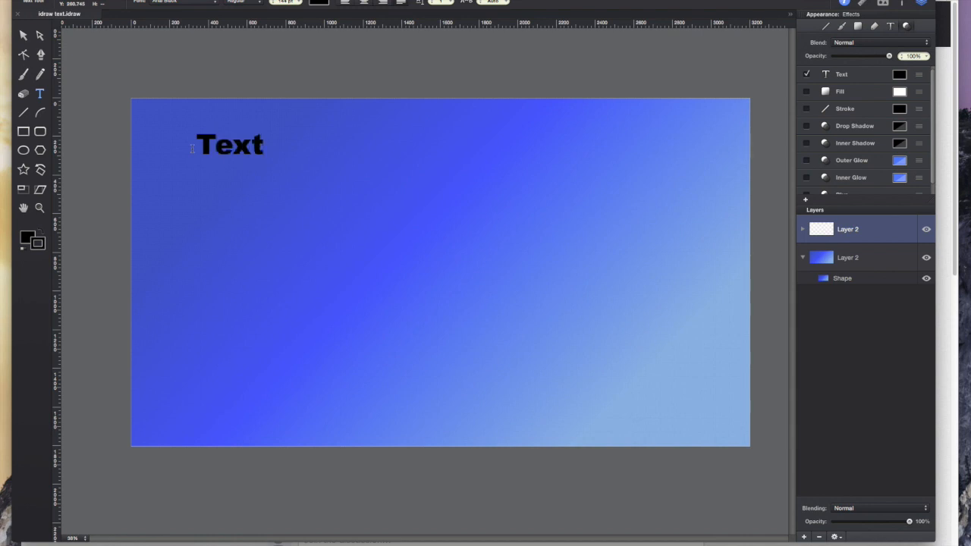
key("Escape")
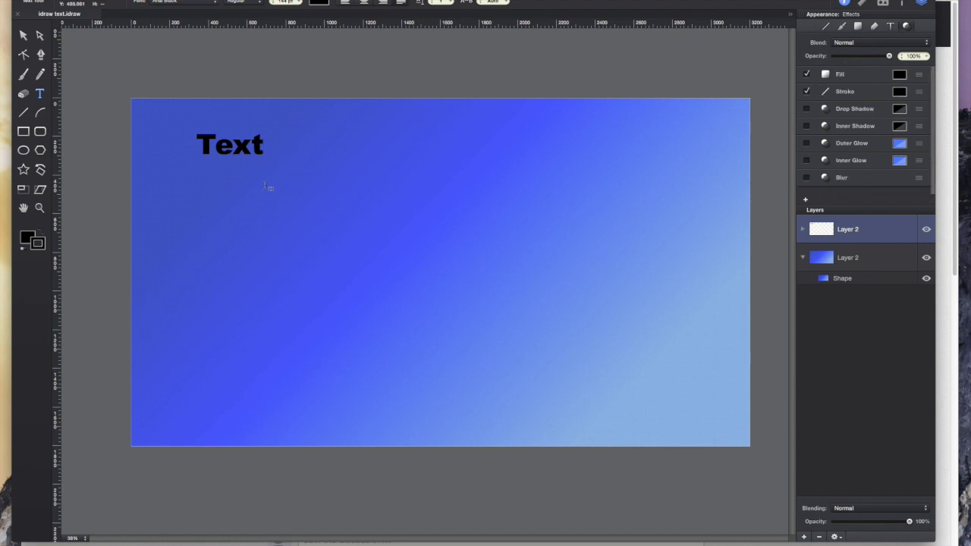
Select the "Text" object and enlarge its text frame to about 550 × 260 px
left_click(23, 35)
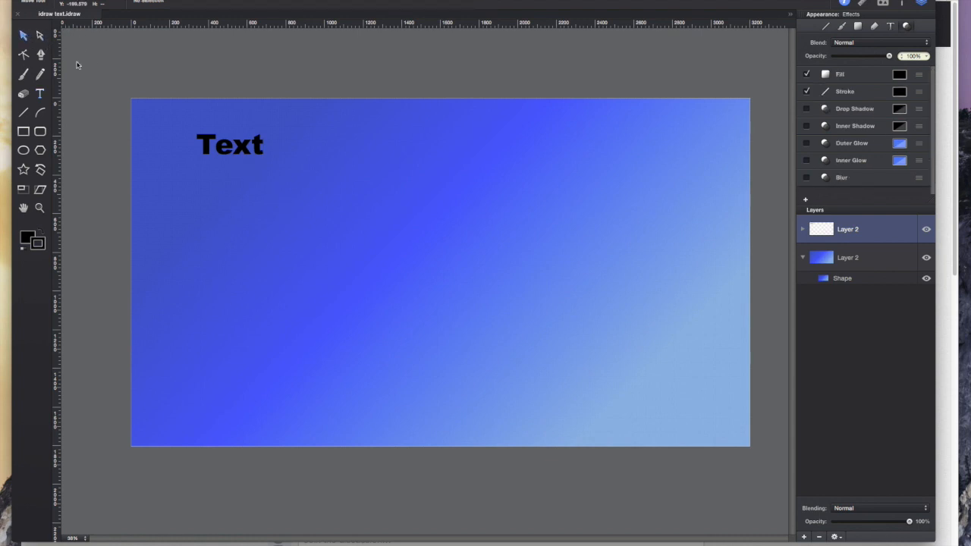
left_click(196, 140)
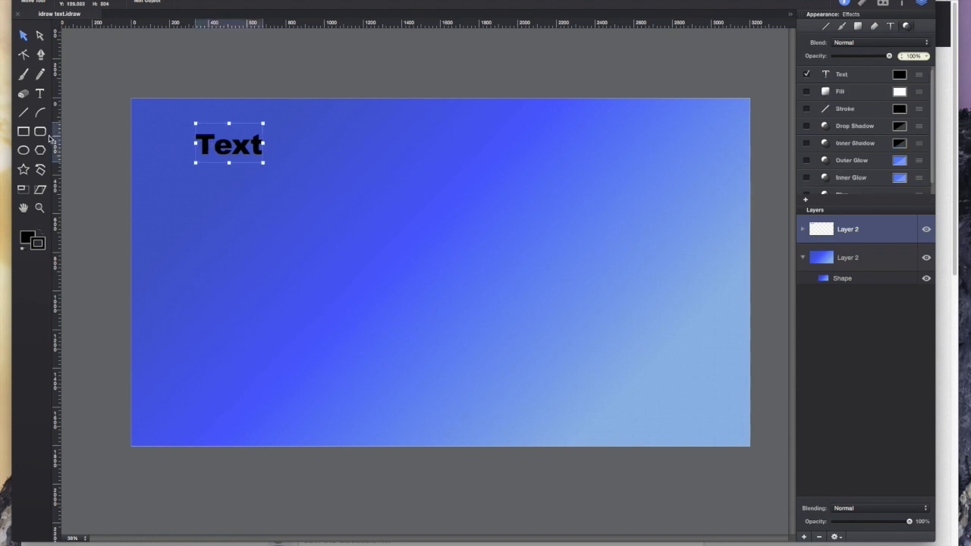
left_click(23, 131)
left_click(23, 35)
left_click_drag(263, 164, 300, 175)
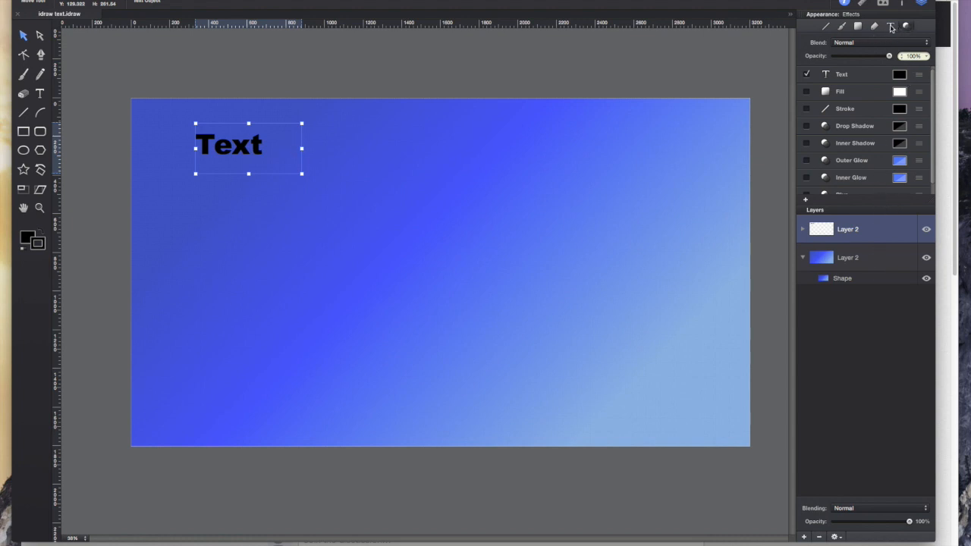
Set the "Text" object's font size to 200 pt and enlarge its frame to fit the larger lettering
left_click(893, 27)
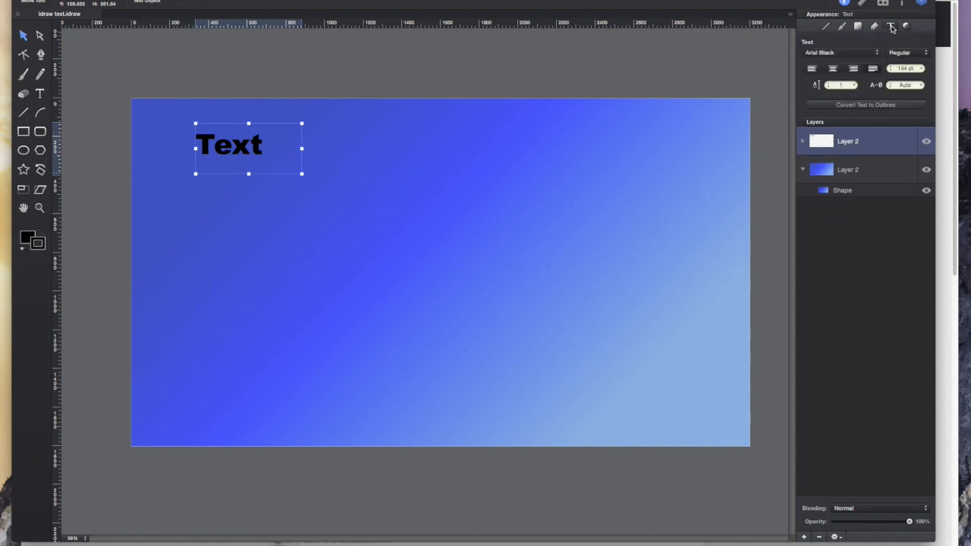
left_click(890, 69)
left_click(891, 68)
left_click(891, 68)
left_click(891, 69)
left_click(890, 69)
left_click(891, 68)
left_click(891, 68)
double_click(900, 68)
type("200")
key("Return")
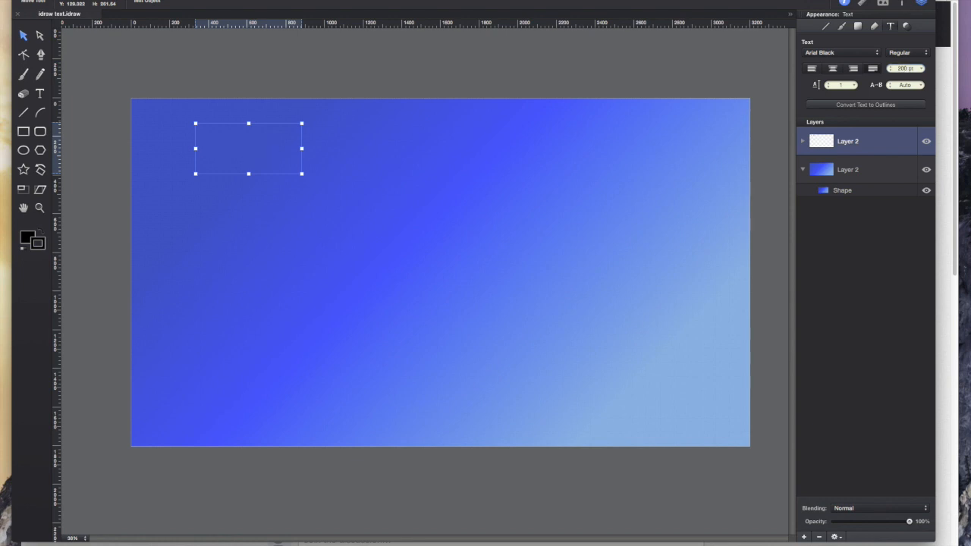
mouse_move(302, 174)
left_mouse_down()
mouse_move(363, 220)
mouse_move(317, 183)
left_mouse_up()
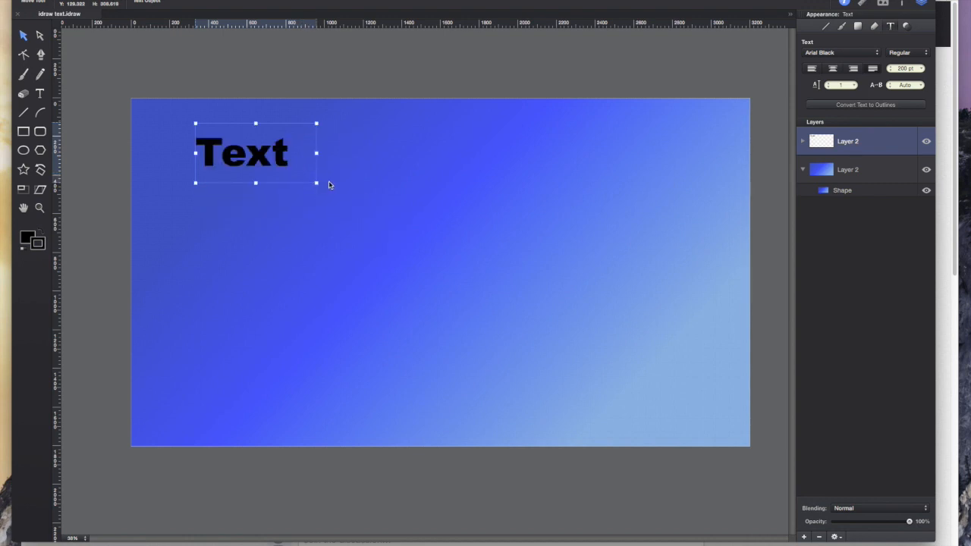
Set the font size to 240 pt and enlarge the text frame to about 650 × 350 px
left_click(894, 68)
type("240")
key("Return")
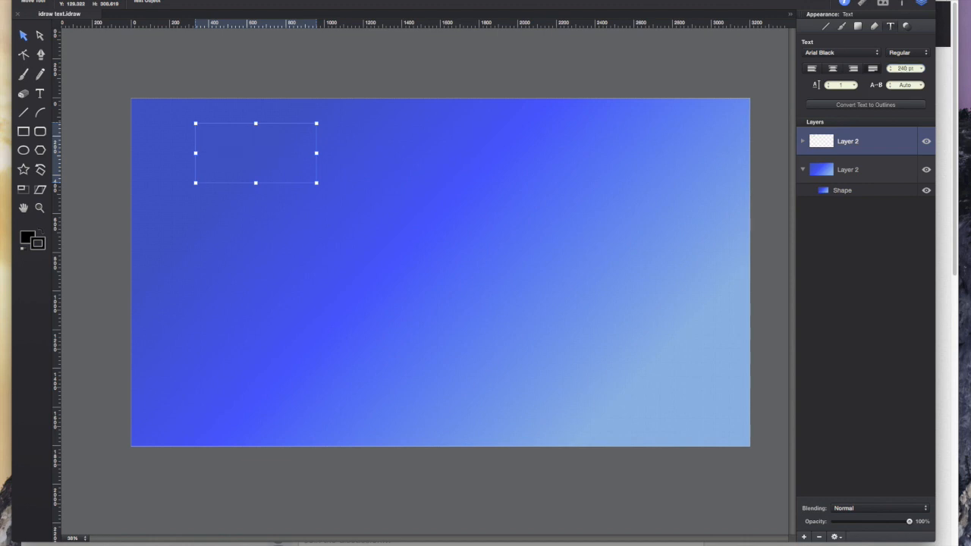
mouse_move(316, 183)
left_mouse_down()
mouse_move(363, 226)
mouse_move(321, 190)
left_mouse_up()
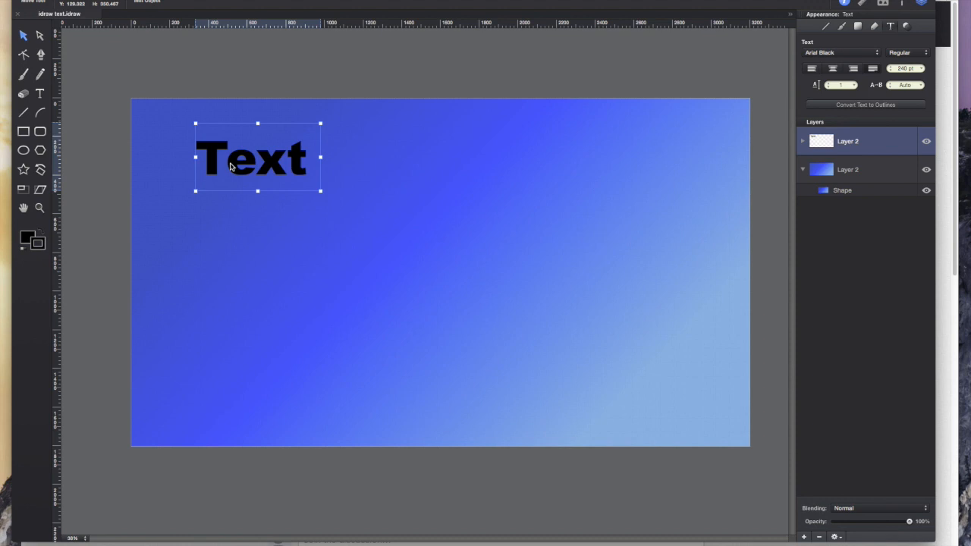
Duplicate the "Text" object twice and line the copies up beside the original as a row of three
key("super+d")
left_click_drag(406, 286, 404, 163)
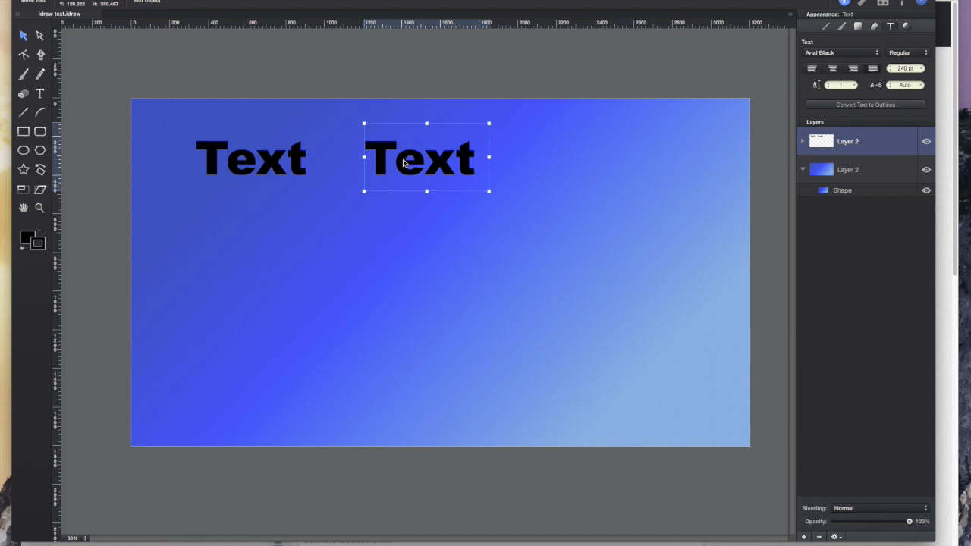
key("super+d")
left_click_drag(424, 277, 582, 156)
Duplicate the row of three text objects twice and place the copies below it as a 3 × 3 grid
left_click_drag(104, 145, 559, 163)
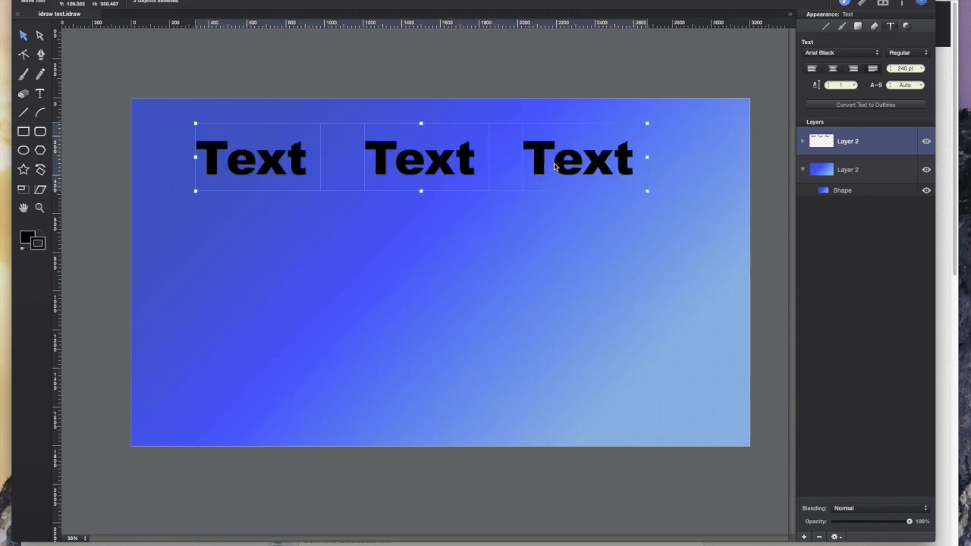
key("super+d")
left_click_drag(425, 292, 431, 240)
key("super+d")
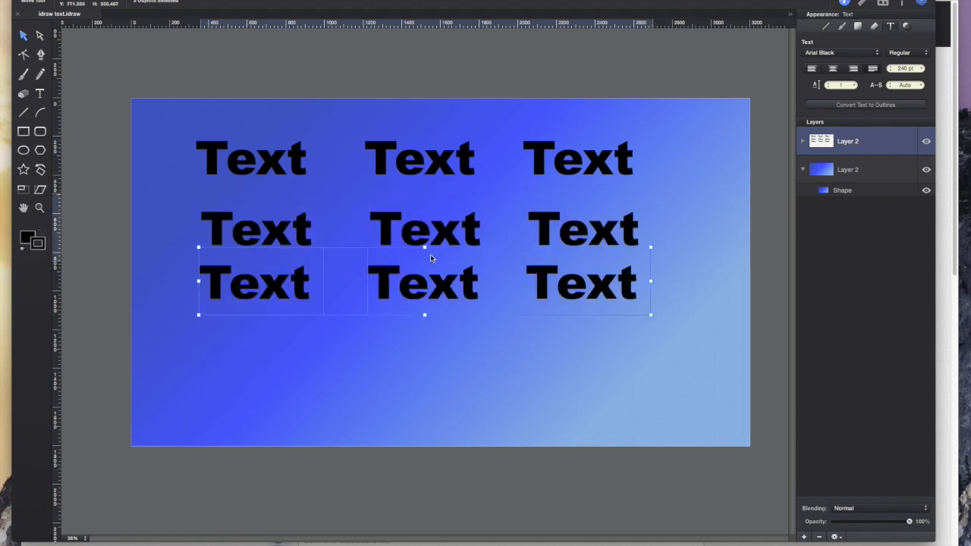
left_click_drag(431, 280, 432, 297)
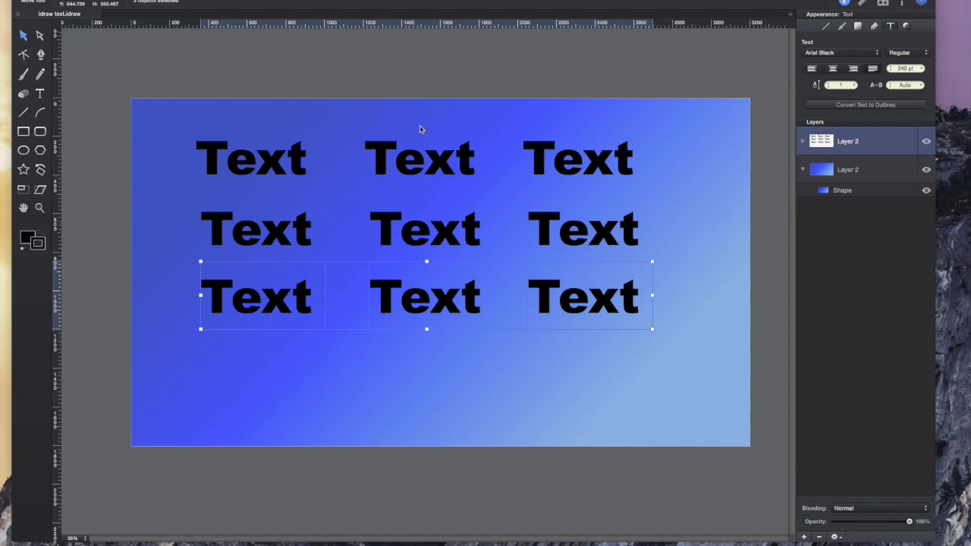
Select the first text object in the upper row and set its text colour to white (FFFFFF), with no fill
left_click(261, 164)
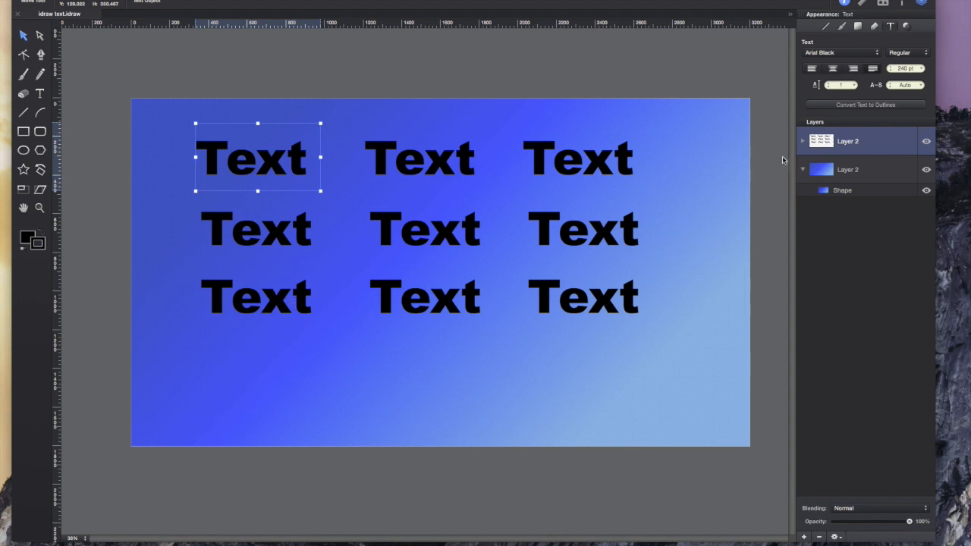
left_click(893, 27)
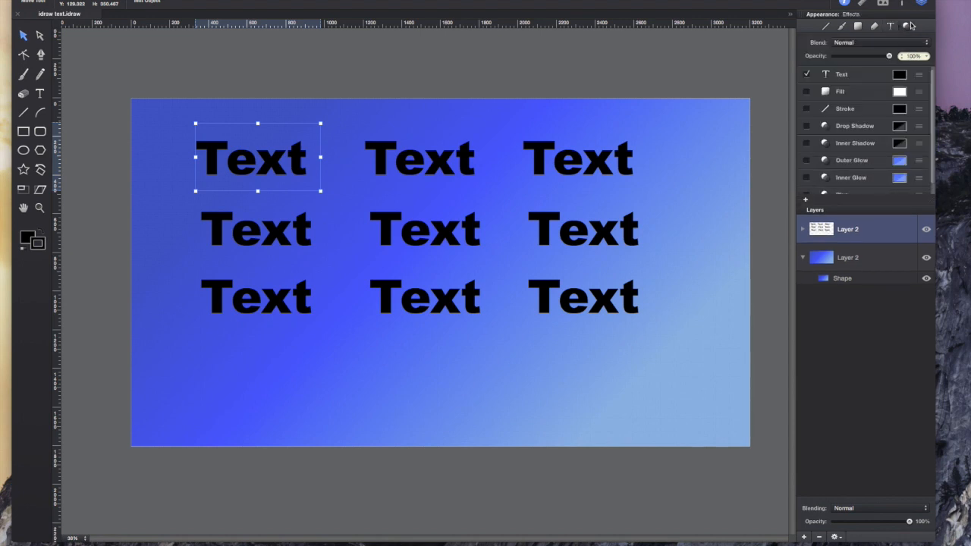
left_click(893, 27)
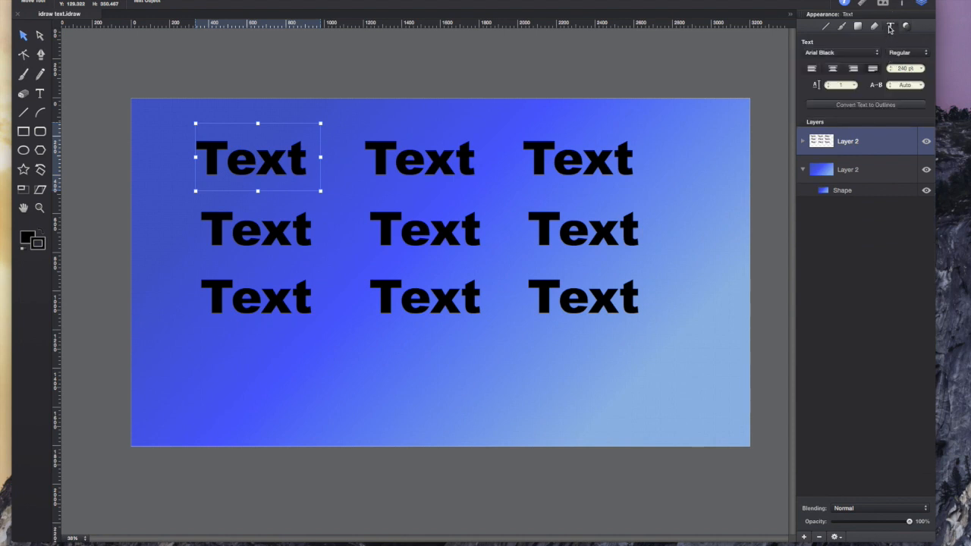
left_click(907, 28)
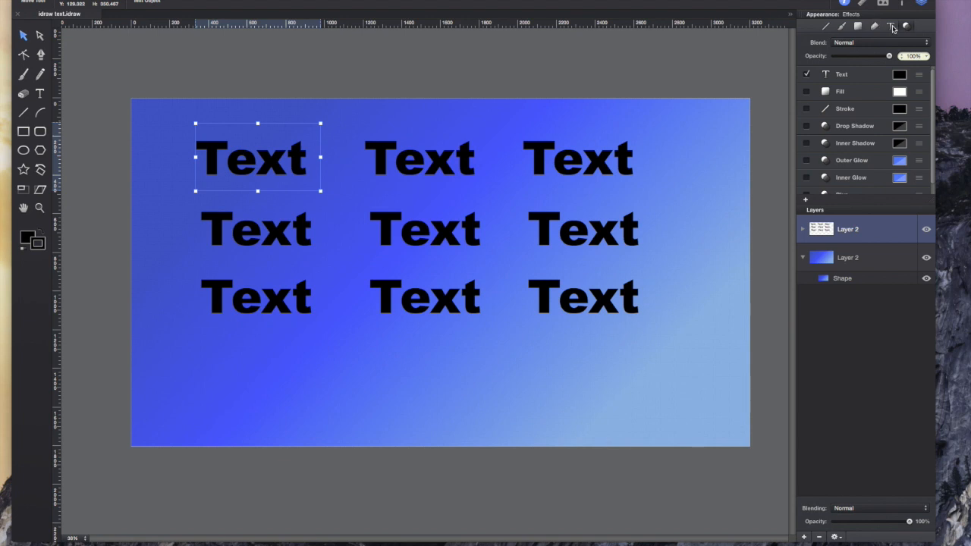
left_click(891, 25)
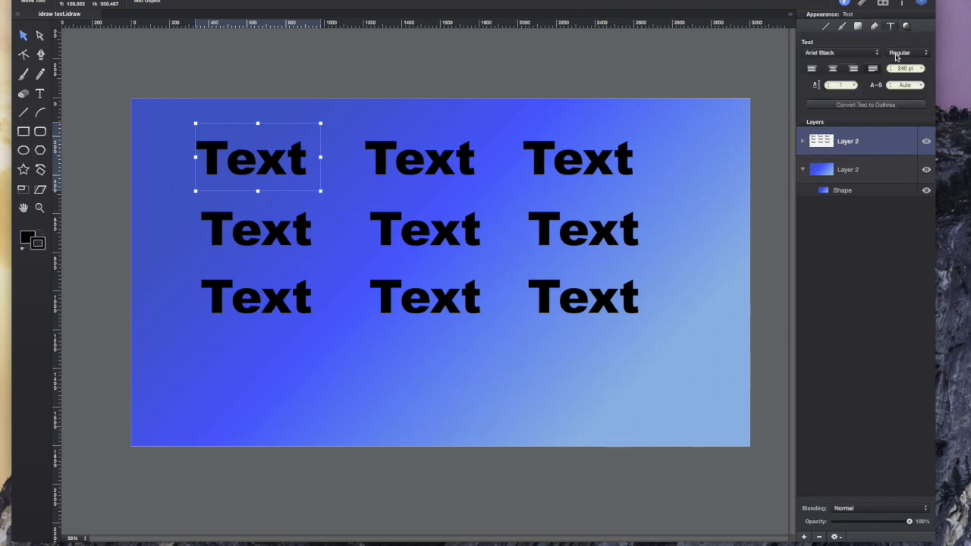
left_click(905, 27)
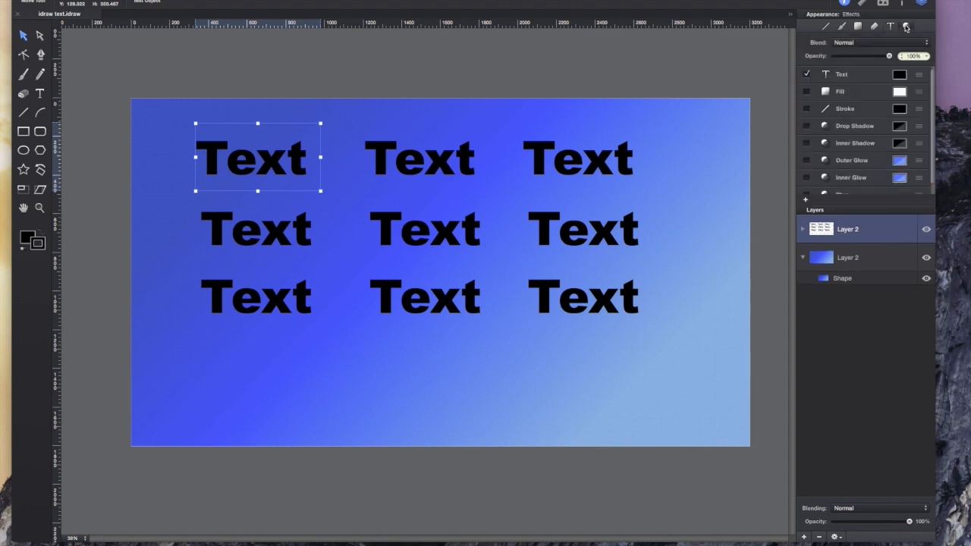
left_click(807, 92)
left_click(807, 92)
left_click(900, 75)
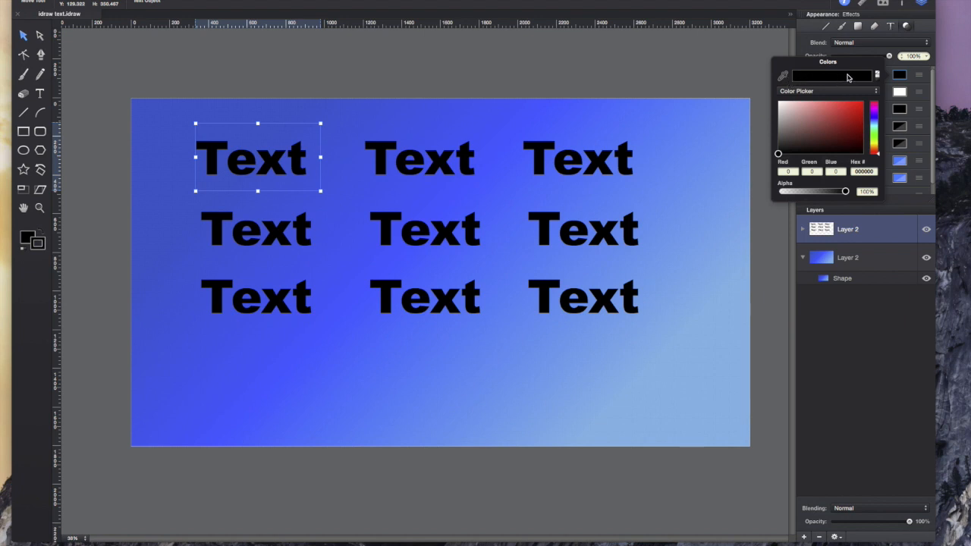
left_click(777, 104)
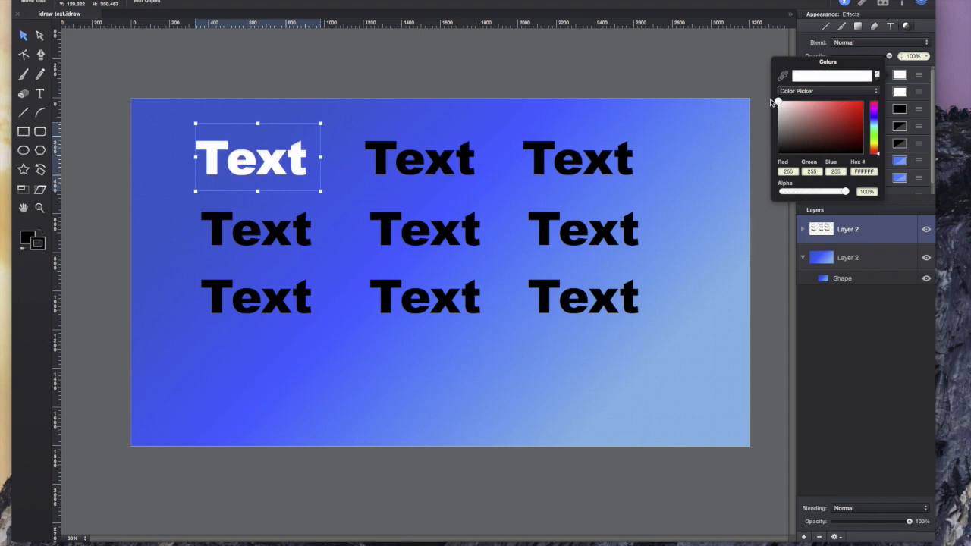
left_click(900, 76)
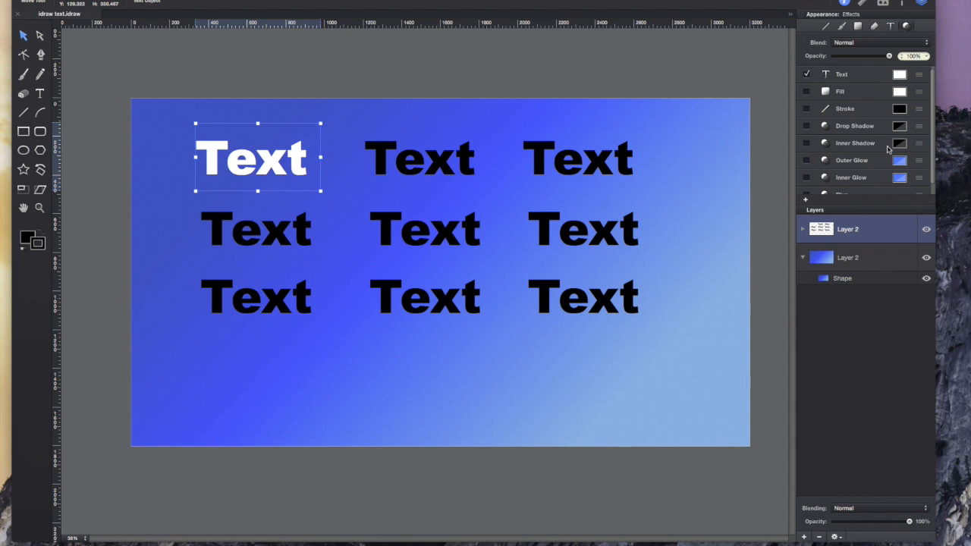
Enable a drop shadow on the white text, show its settings, and set the Y offset to -1 pt
left_click(807, 127)
left_click(918, 128)
scroll(869, 157, "down", 2)
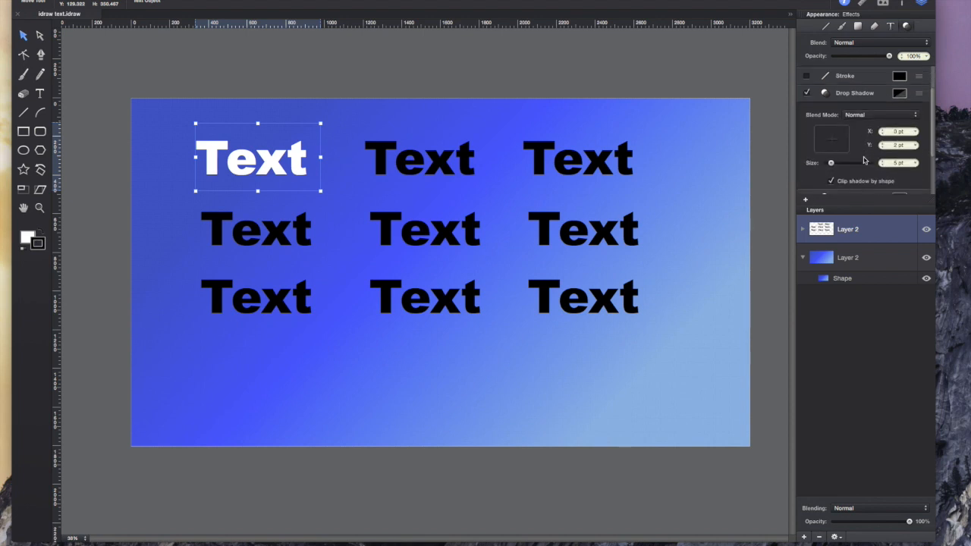
scroll(859, 147, "up", 2)
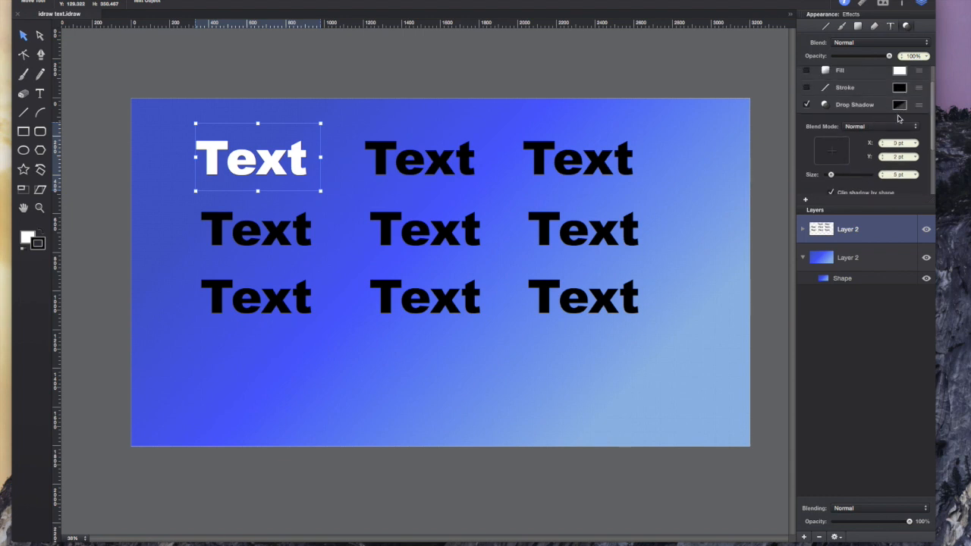
left_click(883, 158)
left_click(882, 159)
left_click(883, 158)
Make the drop shadow colour fully opaque black by setting its alpha to 100%
left_click(900, 104)
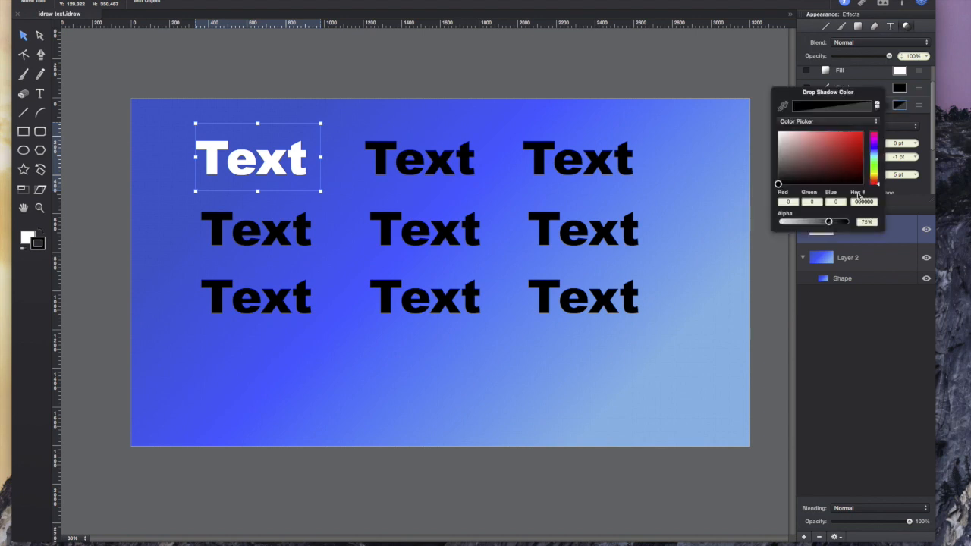
left_click_drag(829, 222, 856, 219)
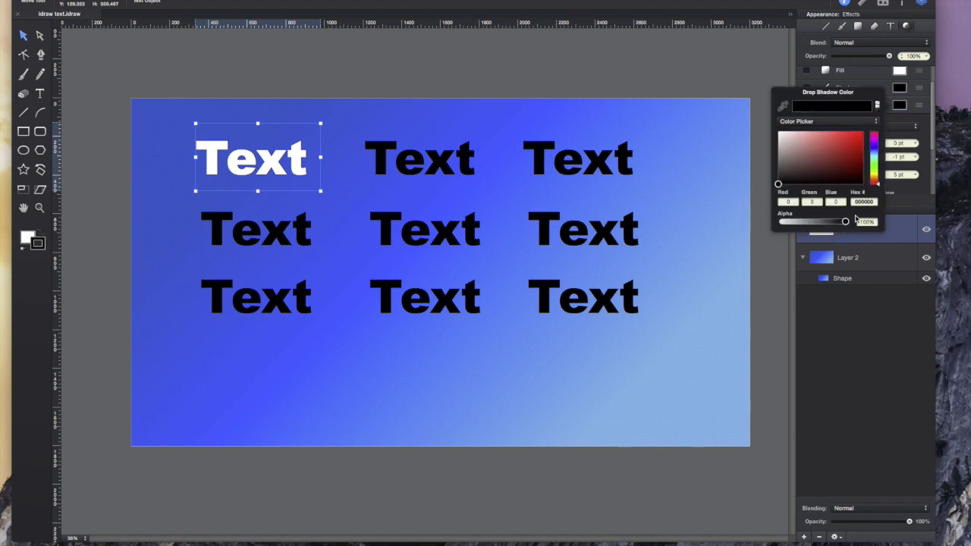
left_click(900, 106)
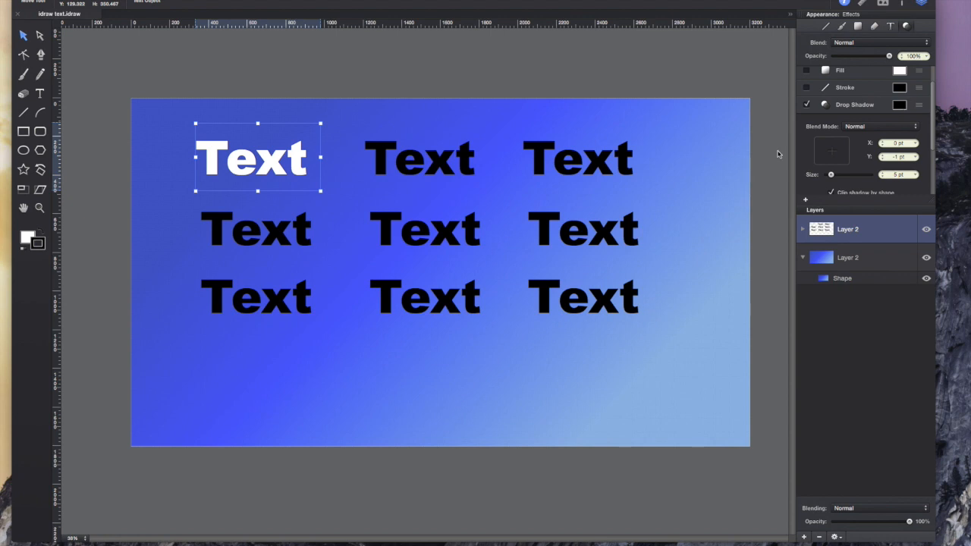
Set the drop shadow's Y offset to 7 pt and its size to 10 pt, and deselect the text
left_click(884, 160)
left_click(884, 155)
left_click(883, 161)
left_click_drag(832, 177, 837, 176)
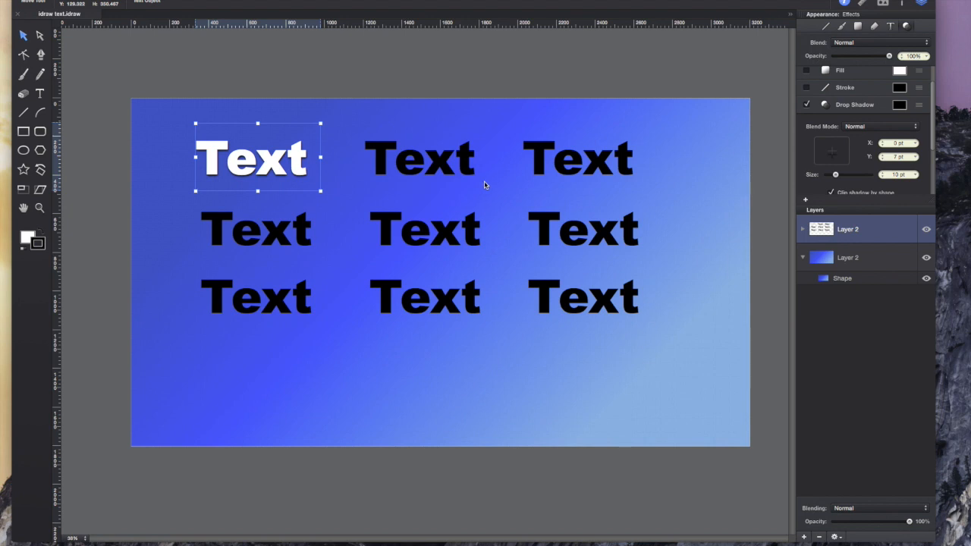
left_click(328, 188)
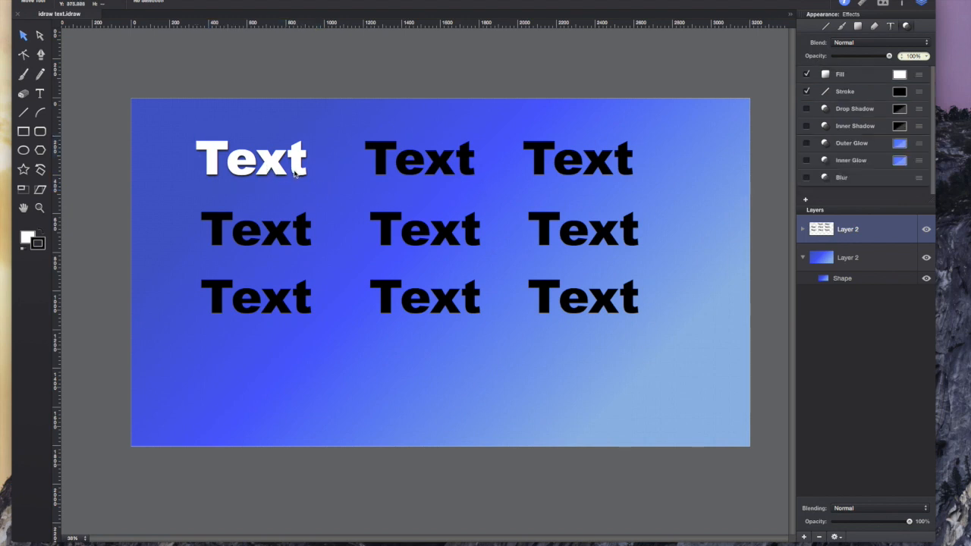
Select the middle text object in the upper row and set its text colour to white (FFFFFF)
left_click(442, 169)
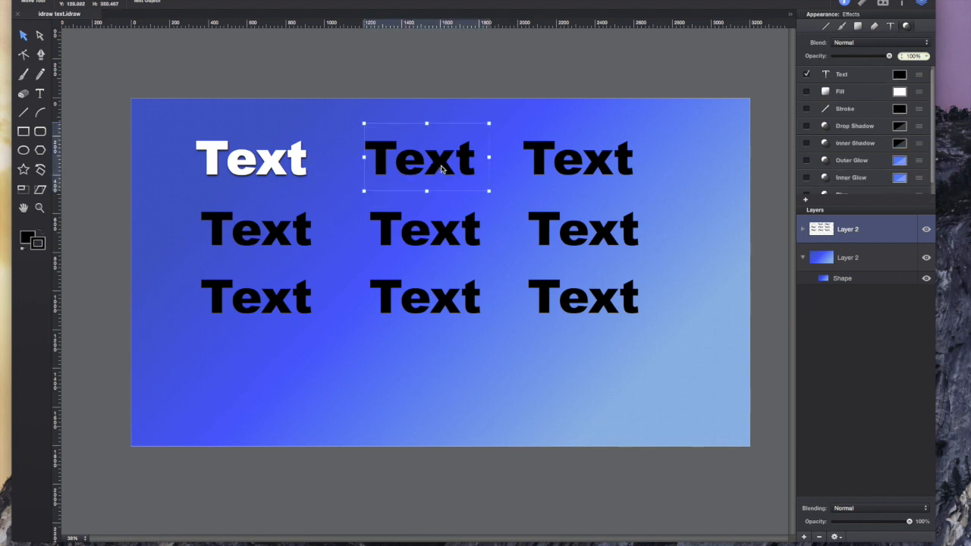
left_click(900, 74)
left_click(781, 106)
left_click_drag(781, 105, 778, 101)
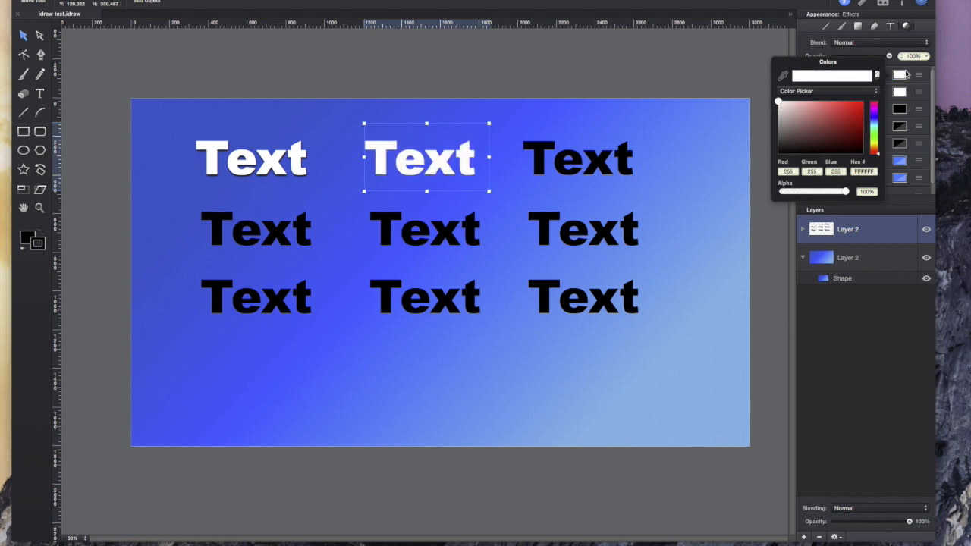
left_click(903, 75)
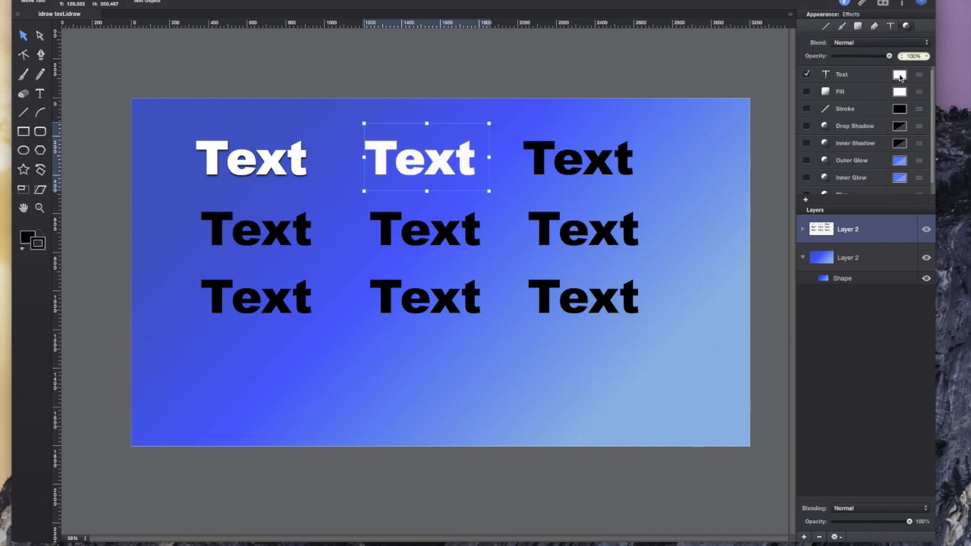
Reduce the alpha of the middle text's white colour to about 35%
left_click(900, 74)
left_click_drag(847, 192, 805, 197)
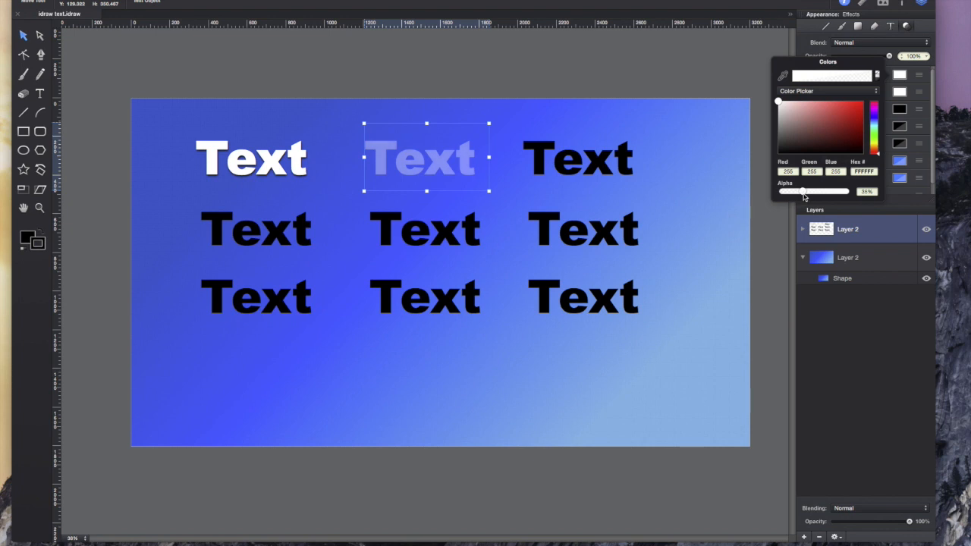
left_click_drag(805, 197, 805, 196)
left_click(906, 79)
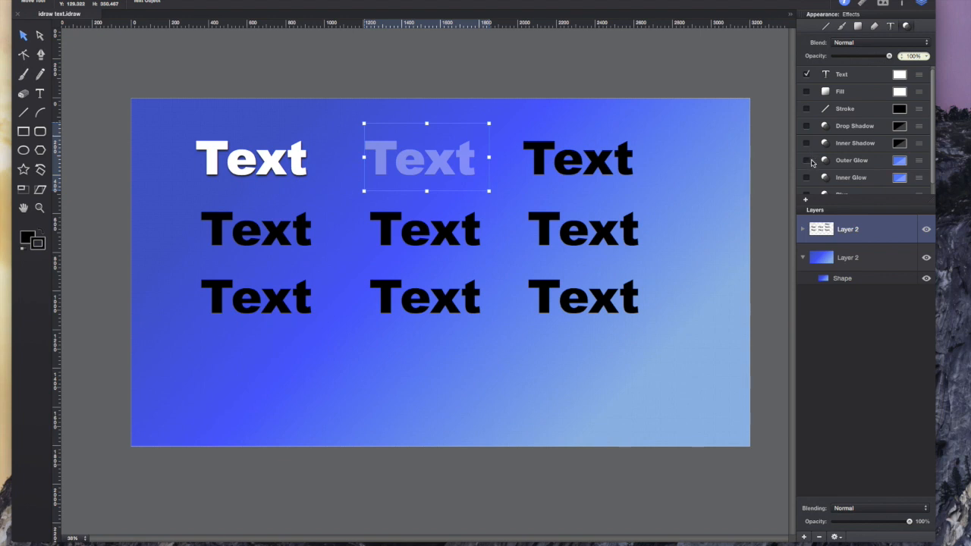
Enable an inner glow on the middle text and make it white (FFFFFF) with 51% alpha
left_click(807, 178)
left_click(900, 179)
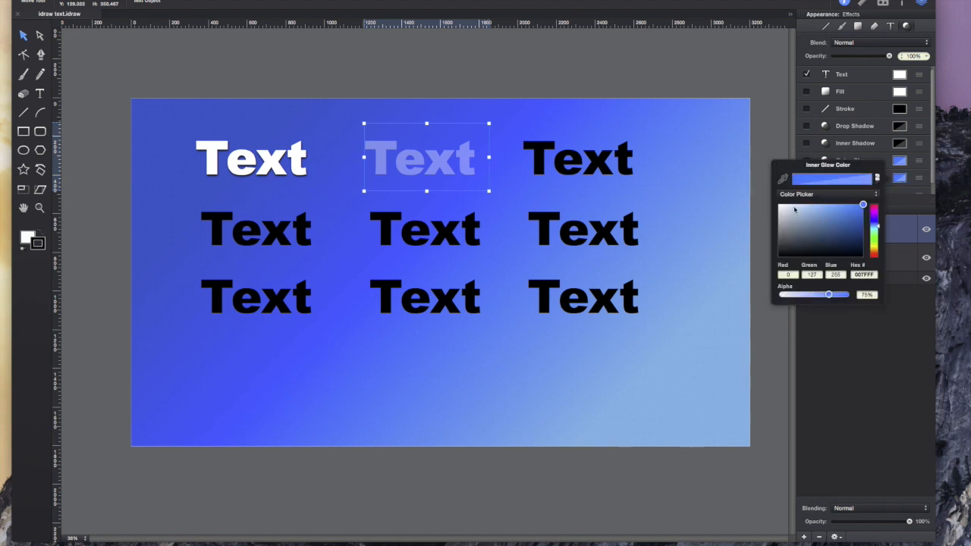
left_click_drag(781, 210, 777, 204)
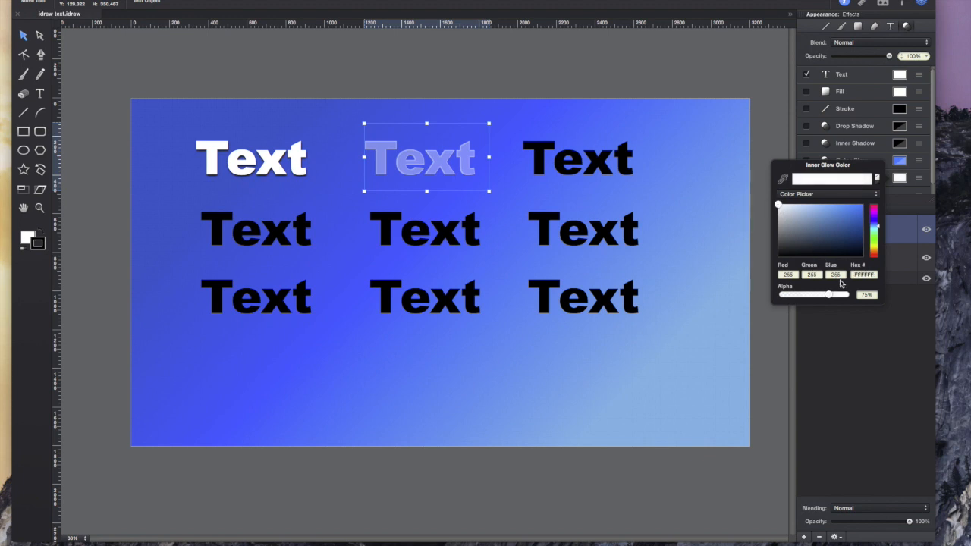
left_click_drag(833, 299, 816, 301)
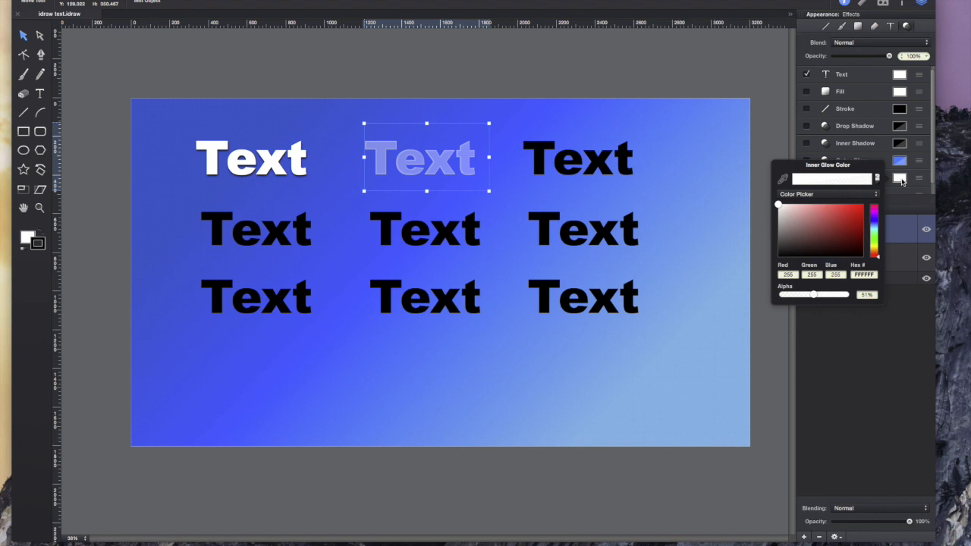
left_click(902, 181)
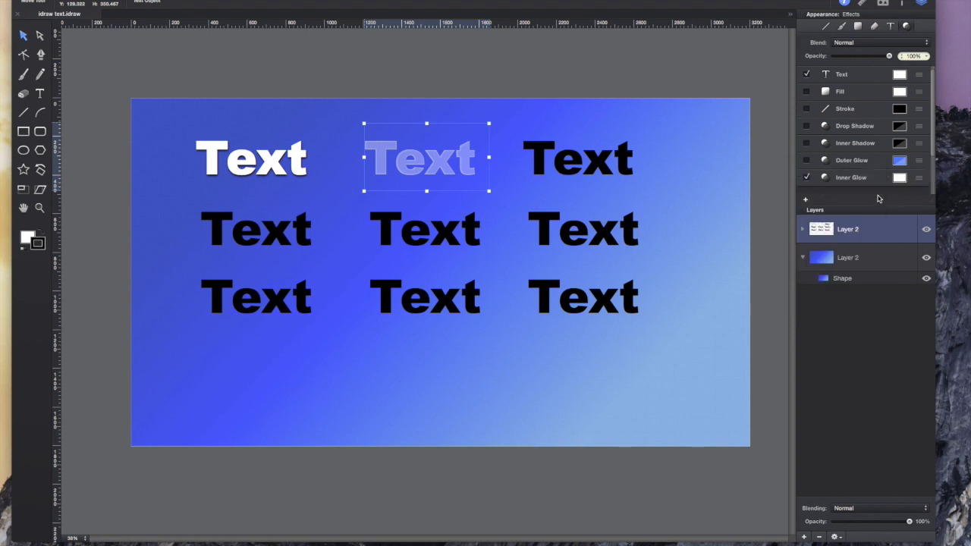
Enlarge the effects list area so that all effects down to Blur fit without scrolling
scroll(899, 186, "down", 2)
left_click_drag(885, 209, 896, 313)
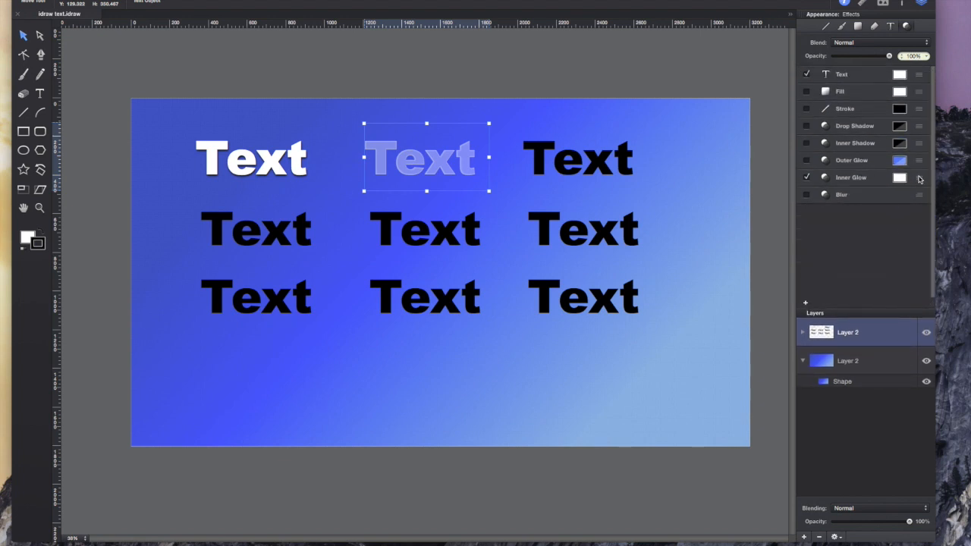
Set the inner glow size of the middle text in the upper row to 3 pt
left_click(919, 177)
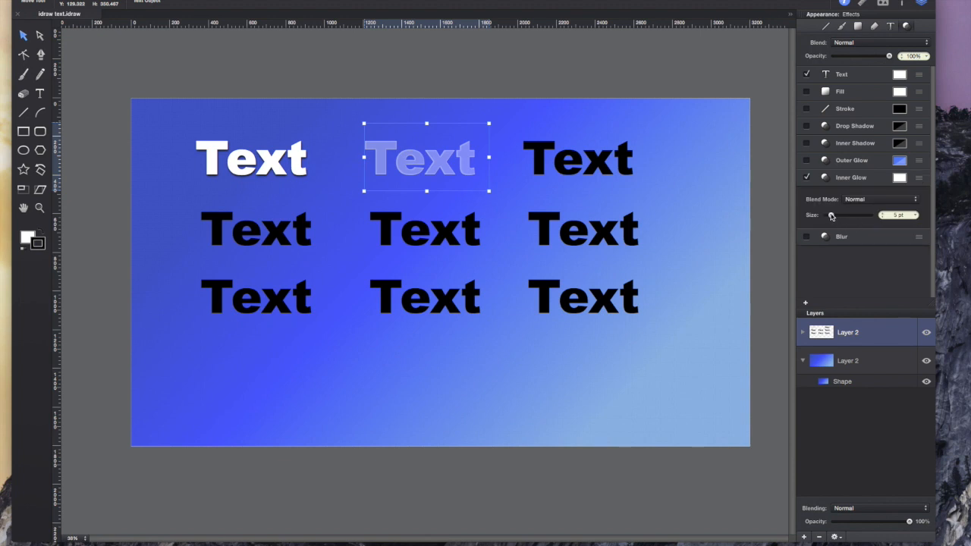
left_click_drag(831, 215, 837, 216)
left_click(902, 178)
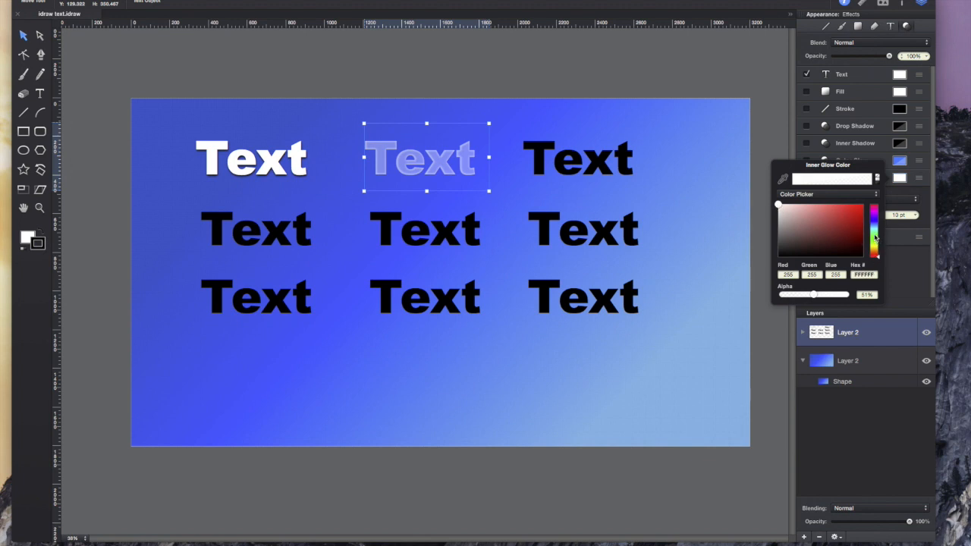
left_click_drag(876, 215, 876, 196)
left_click(779, 204)
left_click_drag(779, 205, 769, 201)
left_click(901, 179)
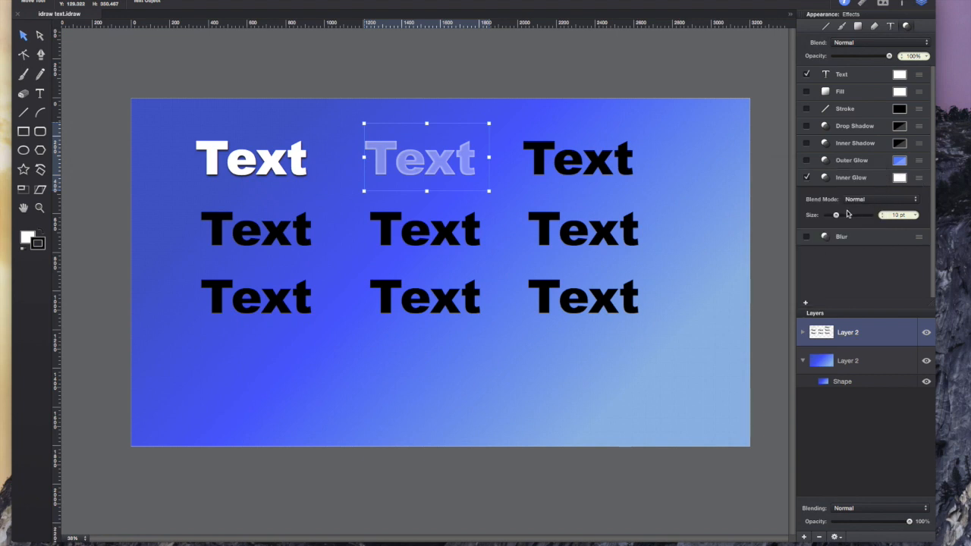
left_click_drag(837, 218, 831, 219)
Slightly lower the alpha of the middle text's white inner glow colour
left_click(901, 178)
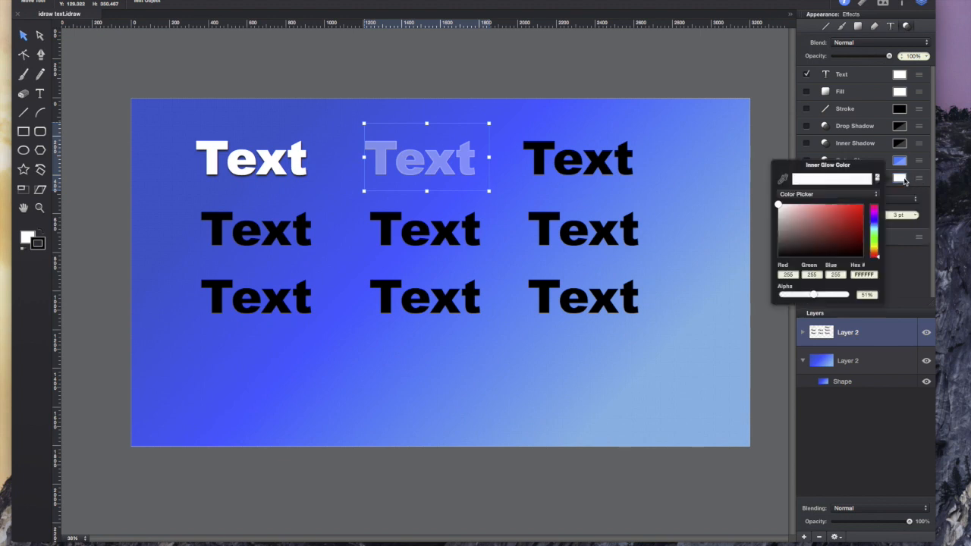
left_click_drag(816, 296, 815, 298)
left_click_drag(815, 297, 810, 298)
Enable a drop shadow on the middle text and raise the alpha of its black colour to 77%
left_click(806, 128)
left_click(807, 127)
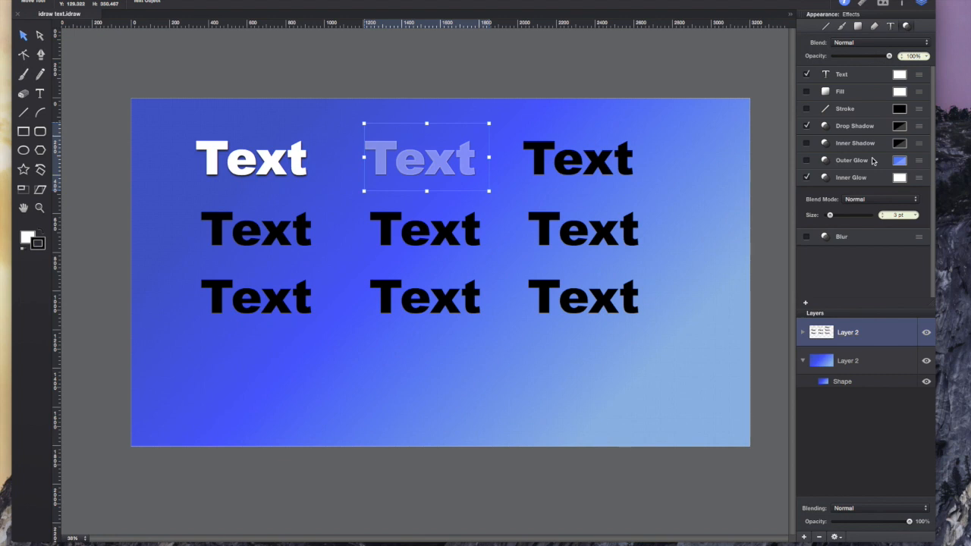
left_click(901, 126)
left_click_drag(828, 245, 833, 243)
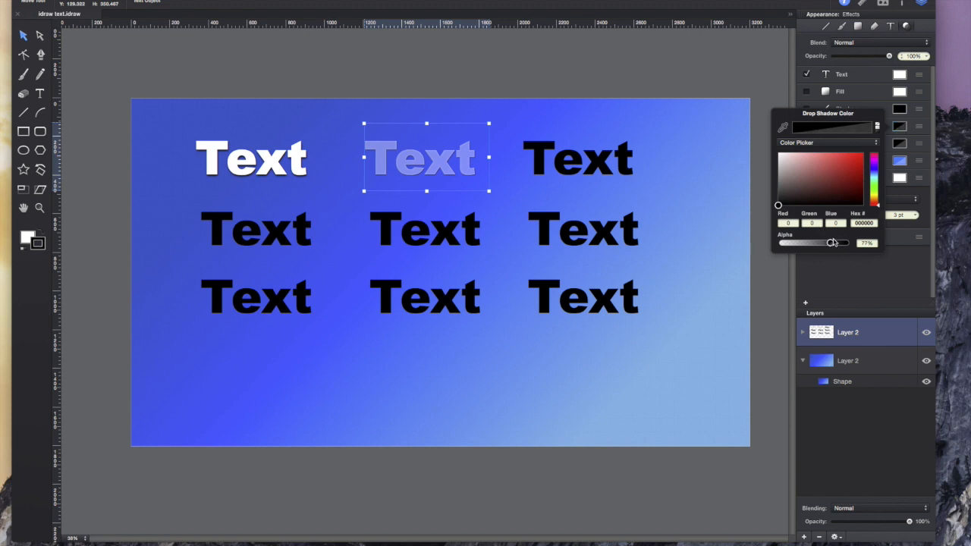
left_click(922, 131)
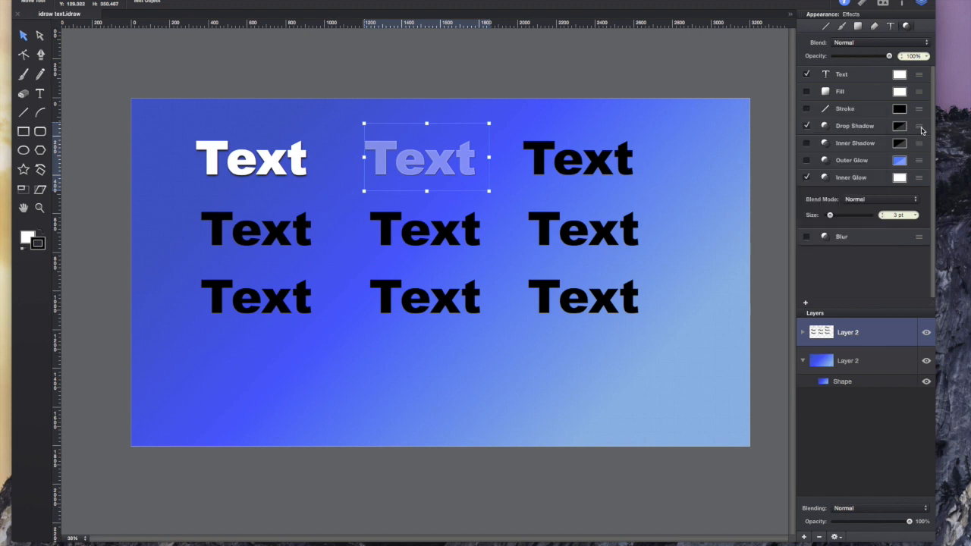
Adjust the Y offset and size of the middle text's drop shadow, leaving the text deselected when done
left_click(922, 129)
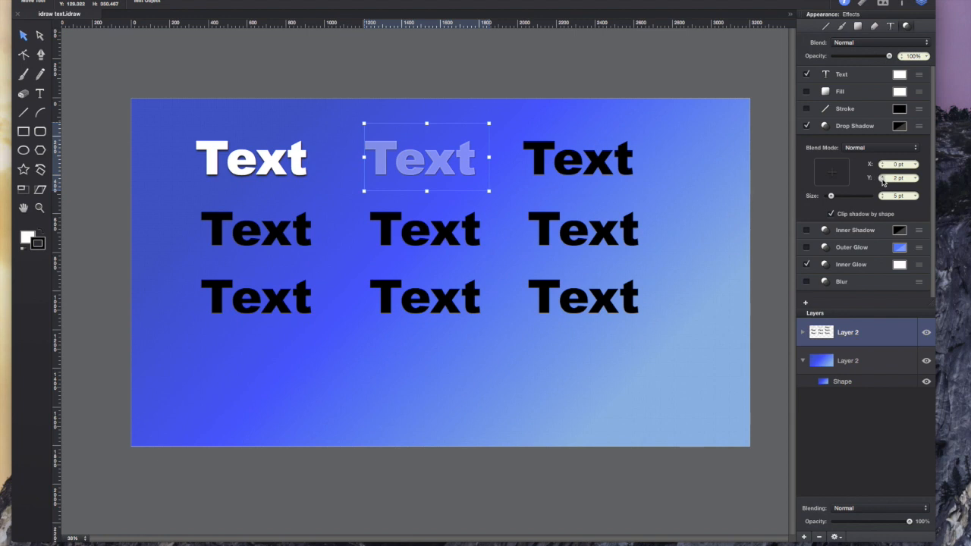
left_click(882, 178)
left_click(882, 178)
left_click(836, 197)
left_click(882, 180)
left_click(882, 180)
left_click(512, 180)
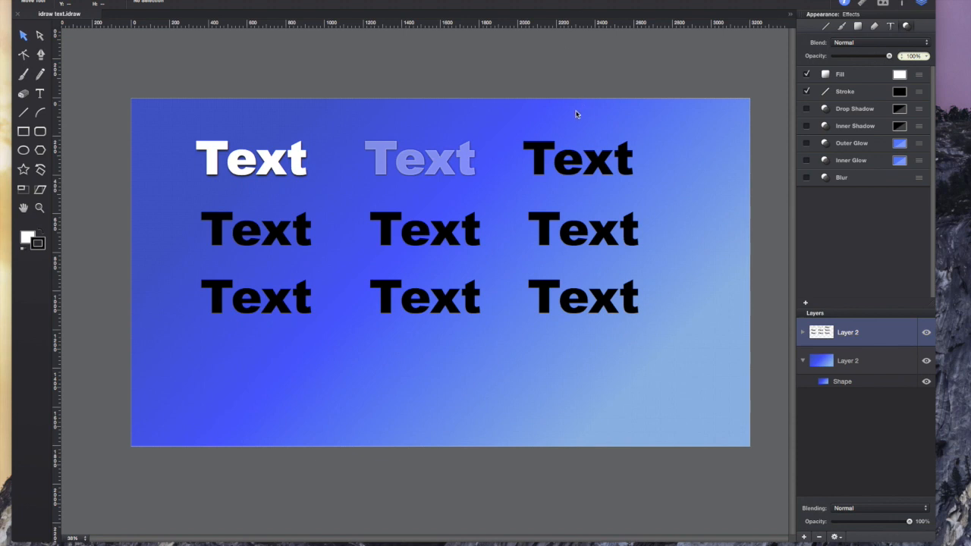
Replace the black text at the right end of the upper row with a copy of the styled middle text
left_click(596, 171)
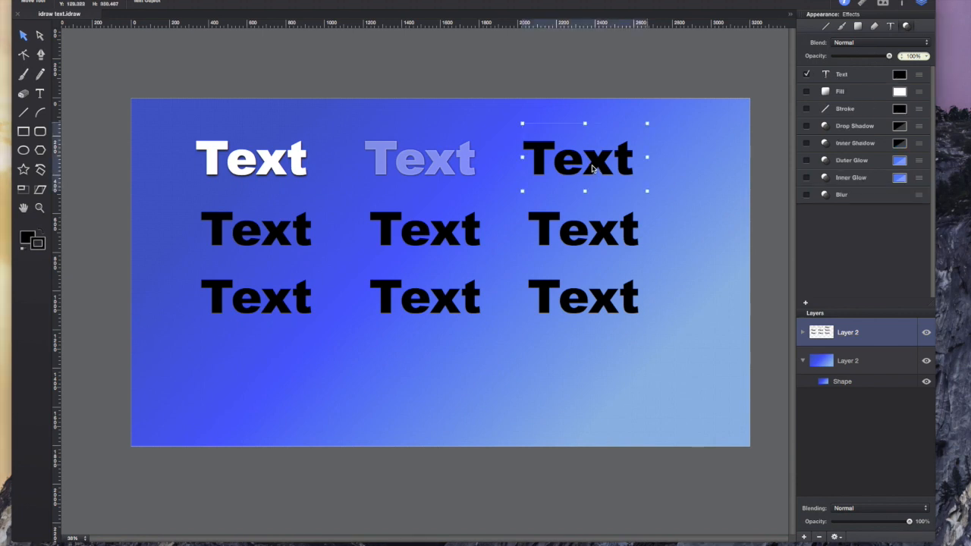
left_click(452, 159)
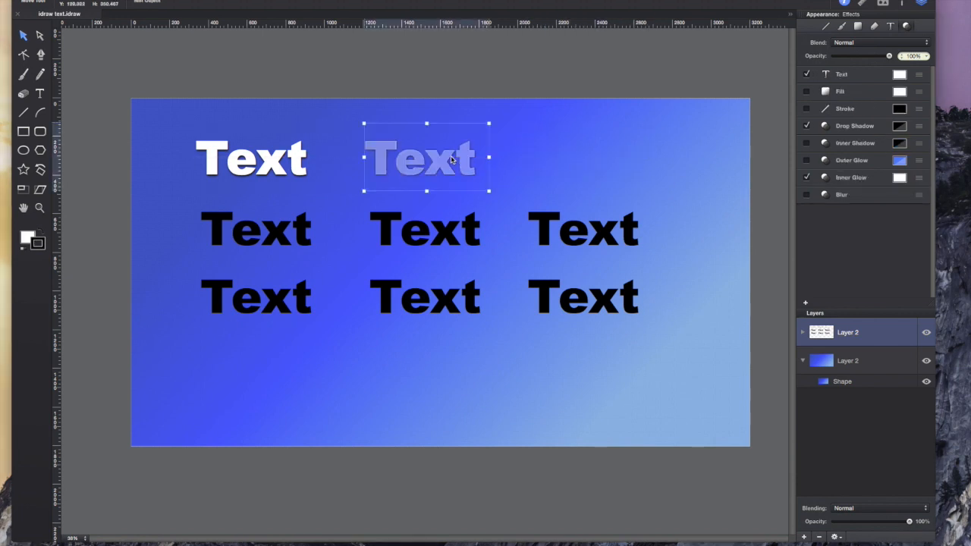
key("super+v")
left_click_drag(453, 273, 611, 149)
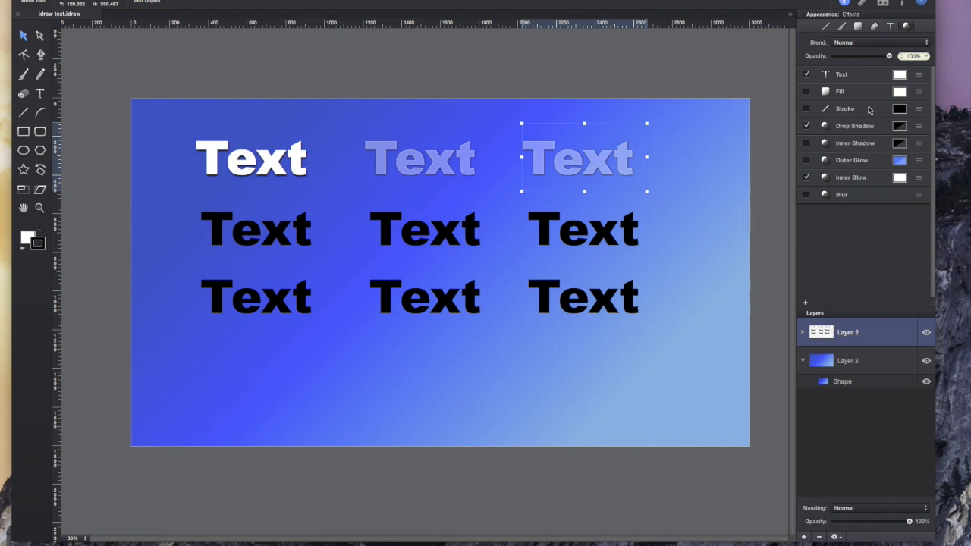
Reduce the alpha of the upper-right text's white colour to 14%
left_click(900, 75)
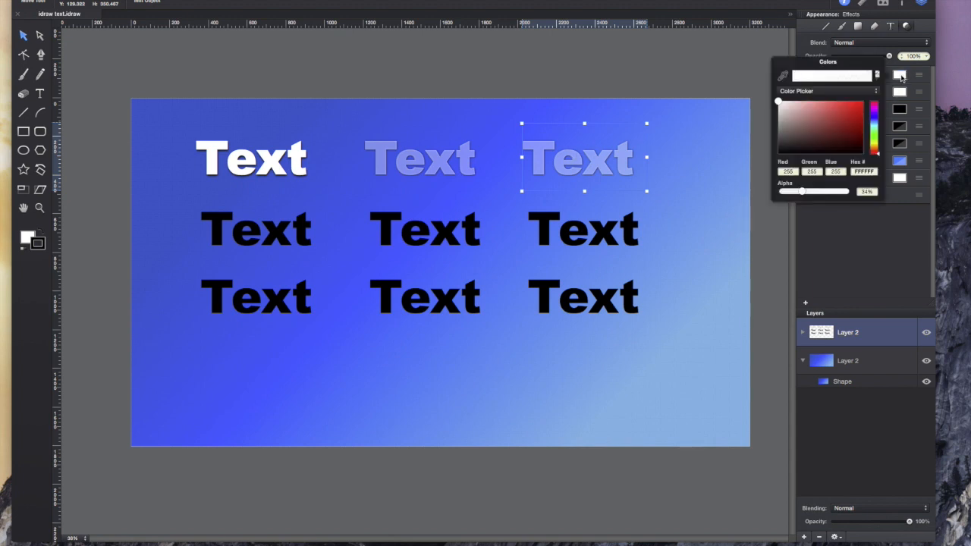
left_click(922, 78)
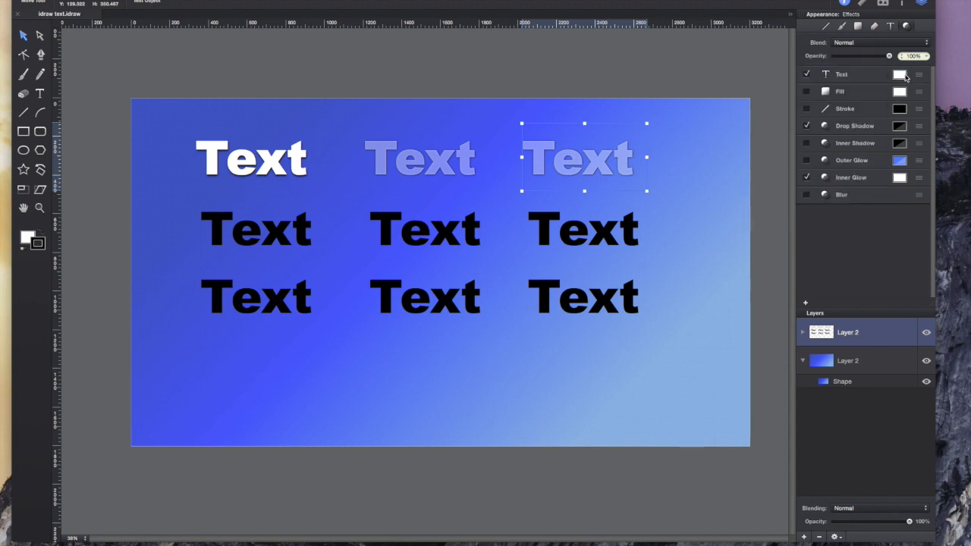
left_click(900, 75)
left_click_drag(803, 193, 790, 196)
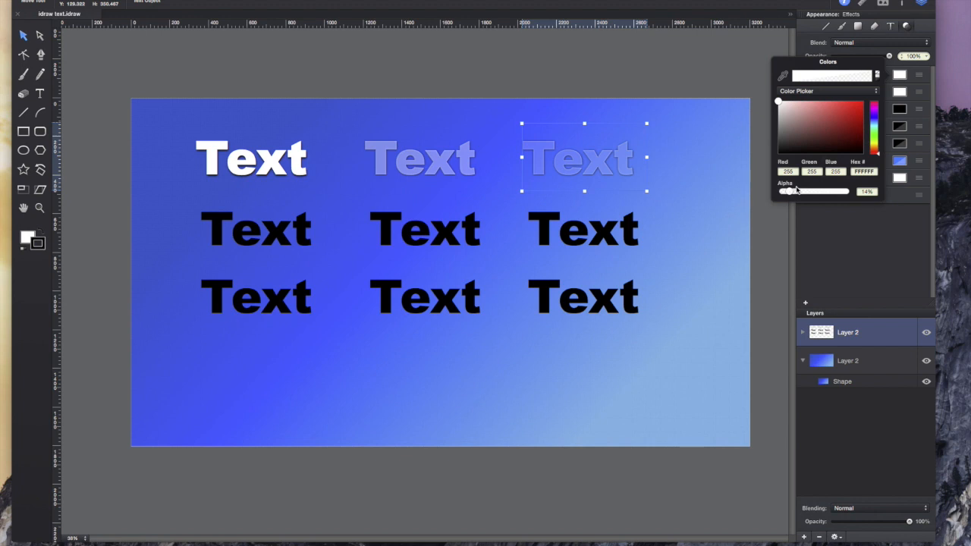
left_click(590, 167)
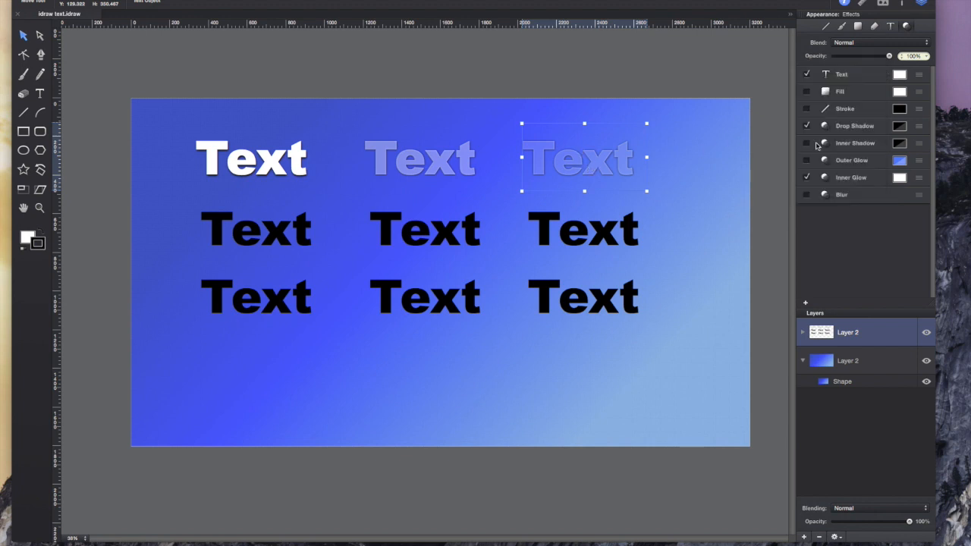
Slightly increase the inner glow size of the upper-right text and deselect it
left_click(919, 177)
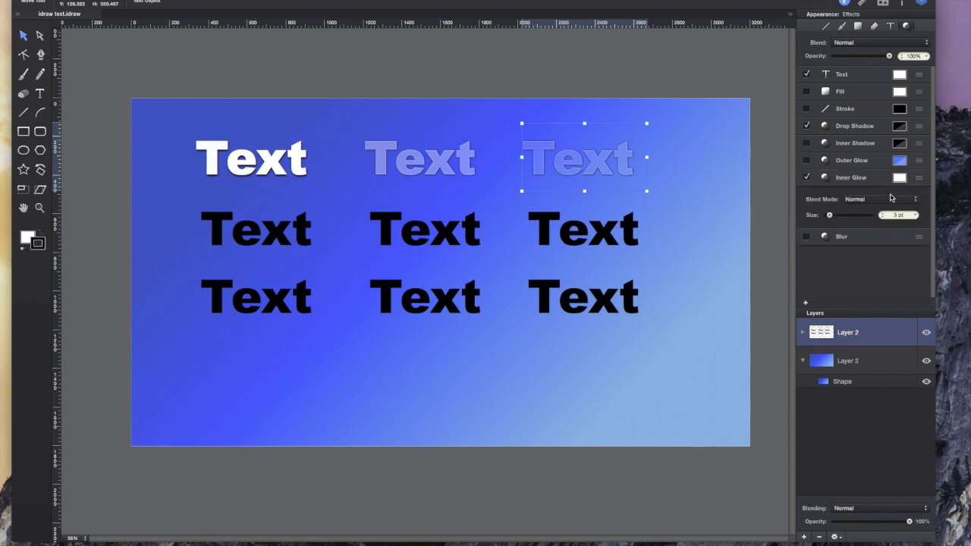
left_click_drag(829, 215, 834, 217)
left_click(708, 172)
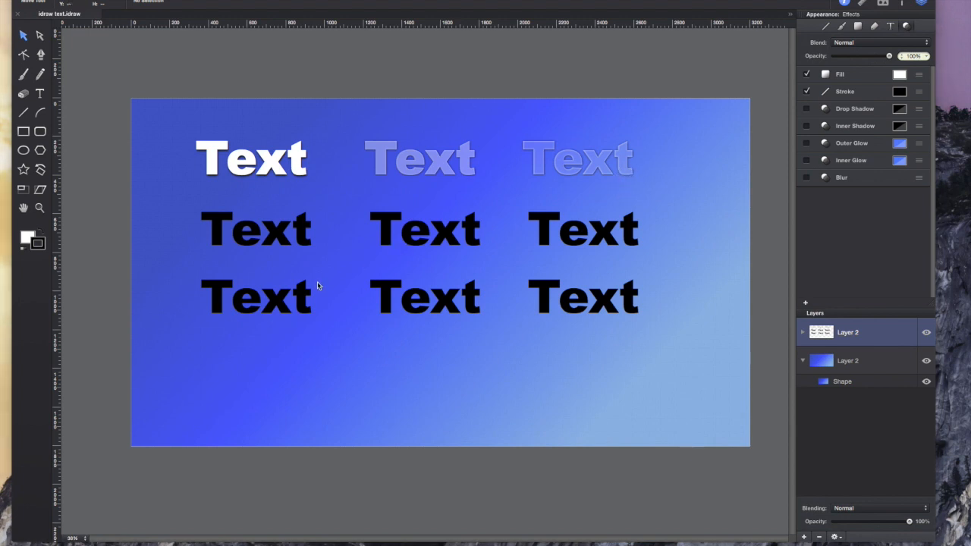
Enable the fill and disable the text colour on the first text object of the second row
left_click(274, 232)
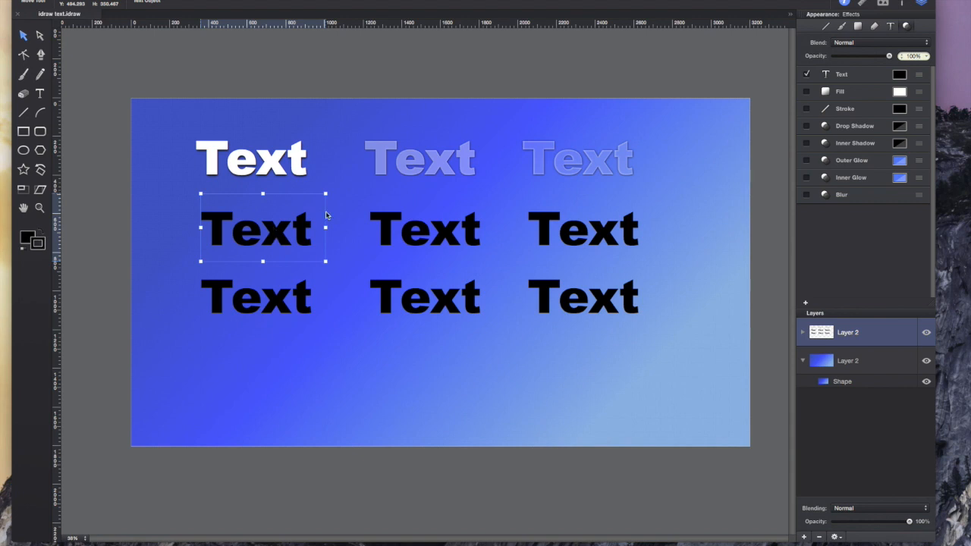
left_click(806, 91)
left_click(807, 75)
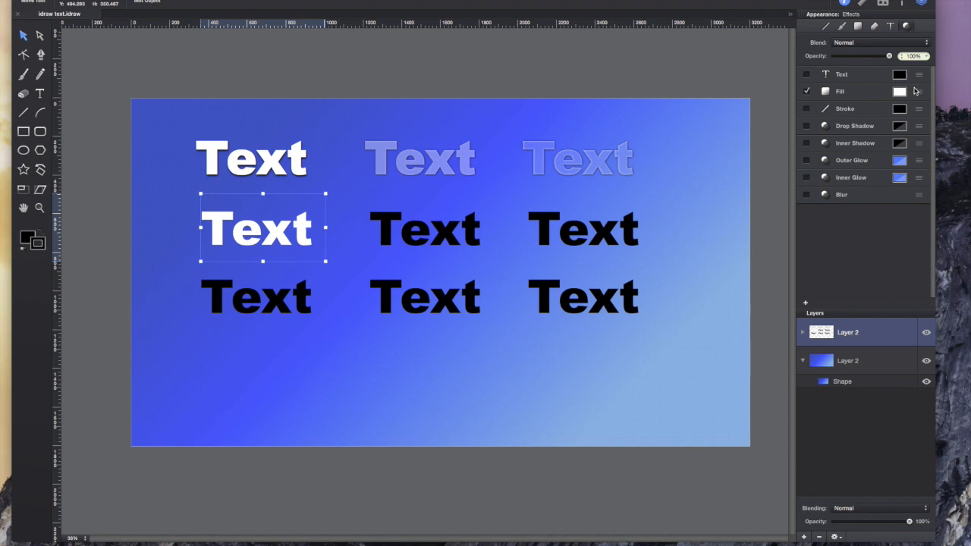
Change the fill of the second row's first text to a linear gradient at an angle of -90°
left_click(919, 92)
left_click(888, 114)
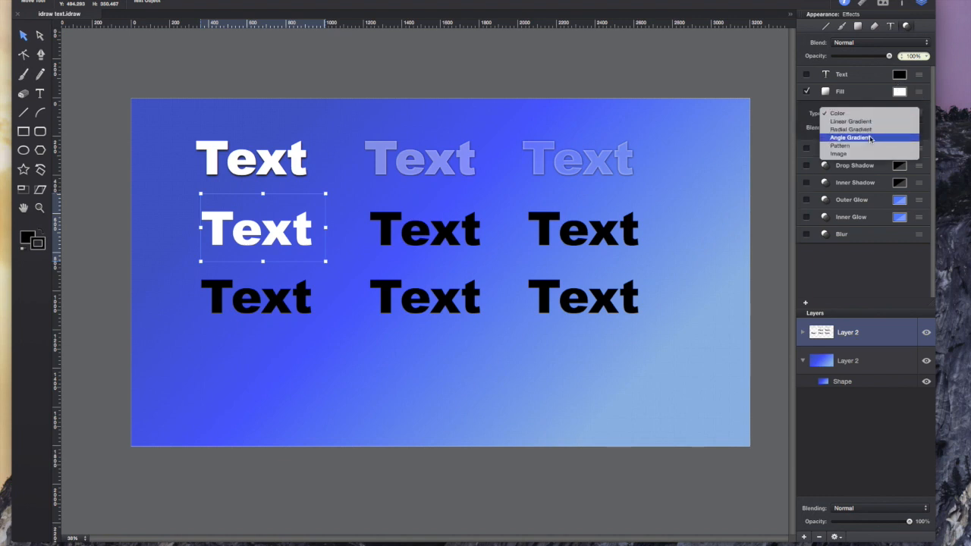
left_click(851, 121)
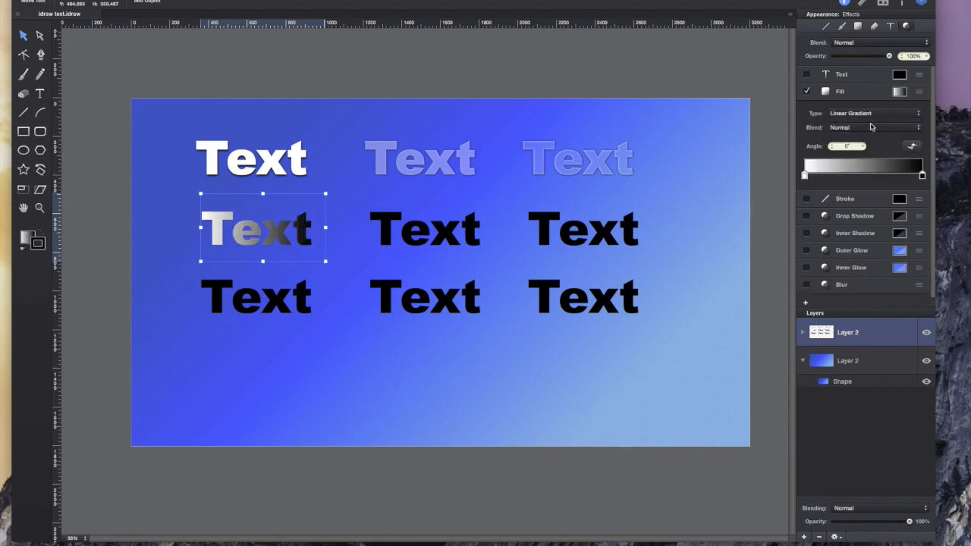
left_click(863, 147)
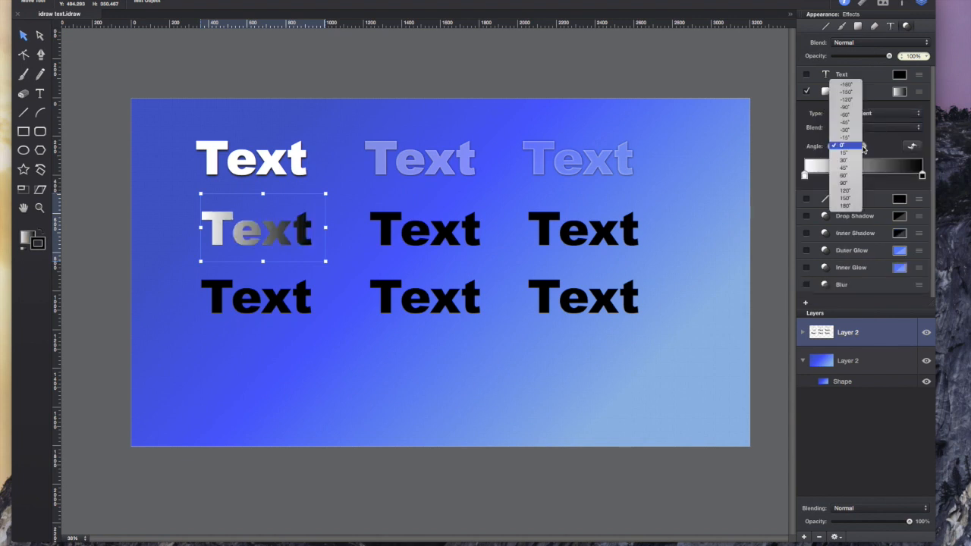
left_click(849, 108)
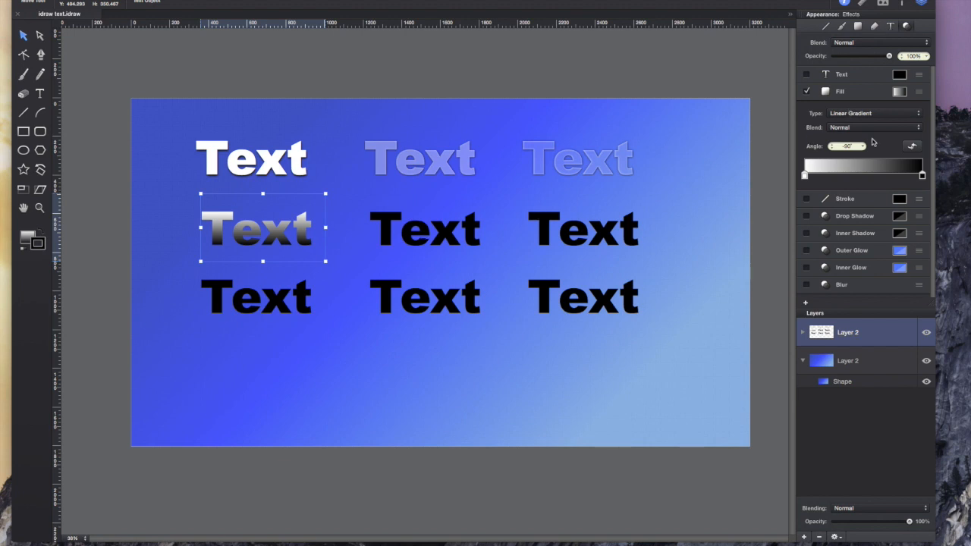
Change the black end colour of the gradient to dark blue (003D74)
left_click(923, 176)
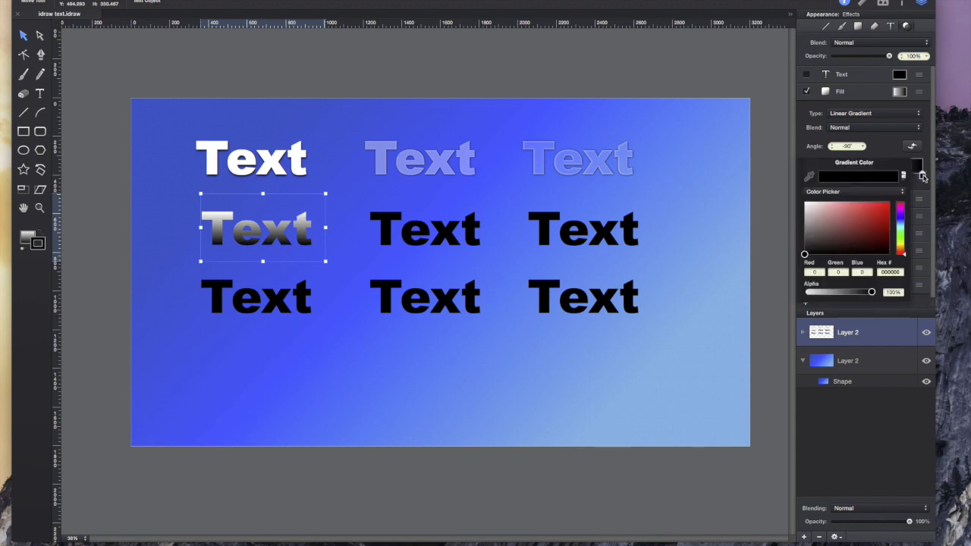
left_click_drag(903, 228, 893, 230)
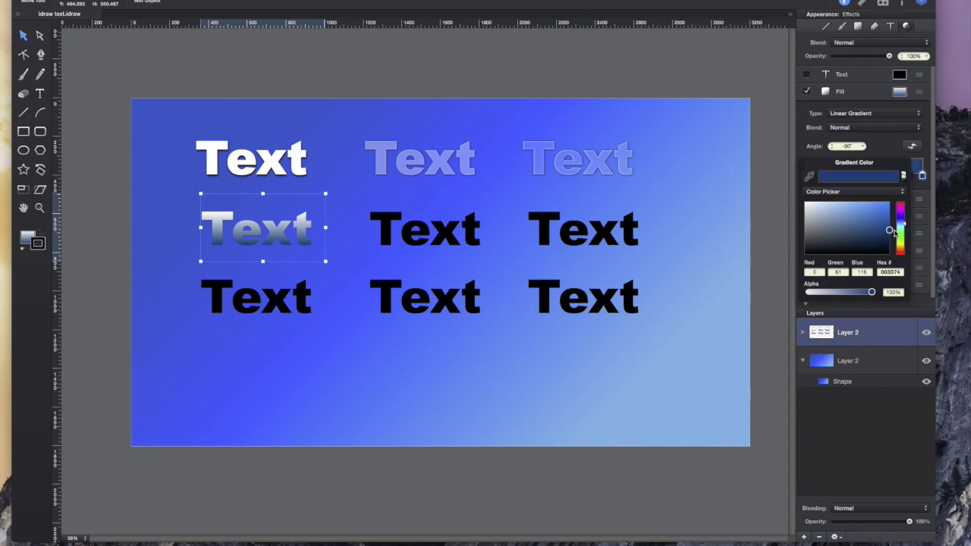
left_click(920, 183)
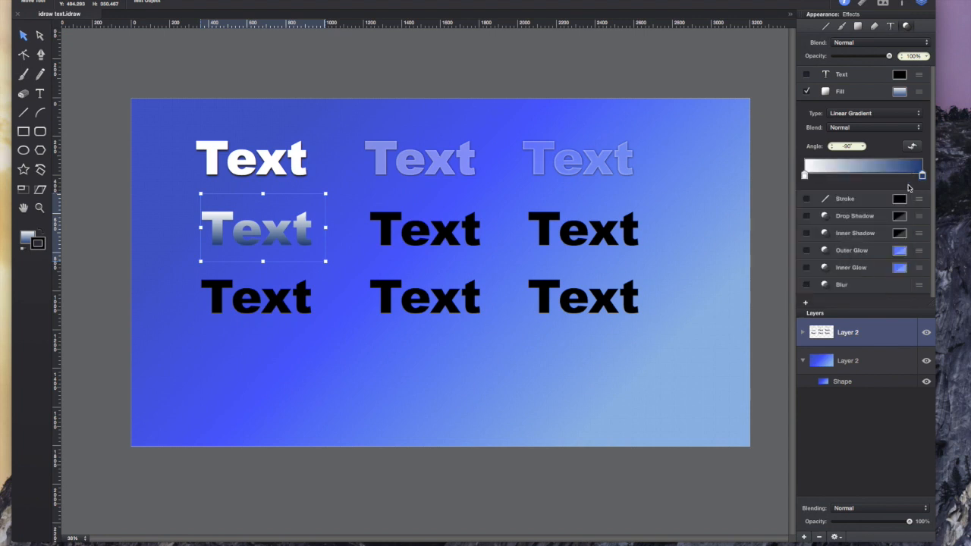
Change the gradient's white start colour to light blue (61A8F3) with 83% alpha
left_click(806, 175)
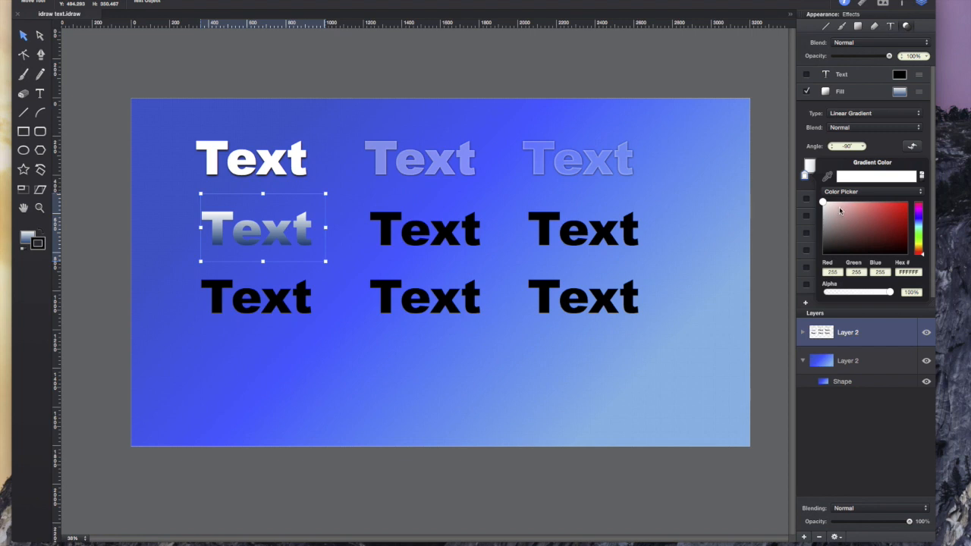
left_click_drag(922, 224, 925, 228)
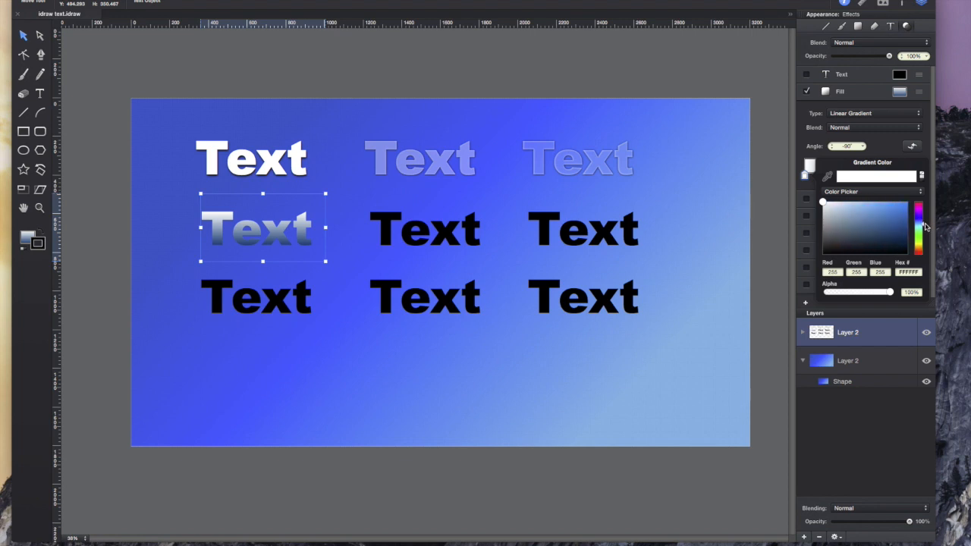
left_click_drag(878, 210, 873, 205)
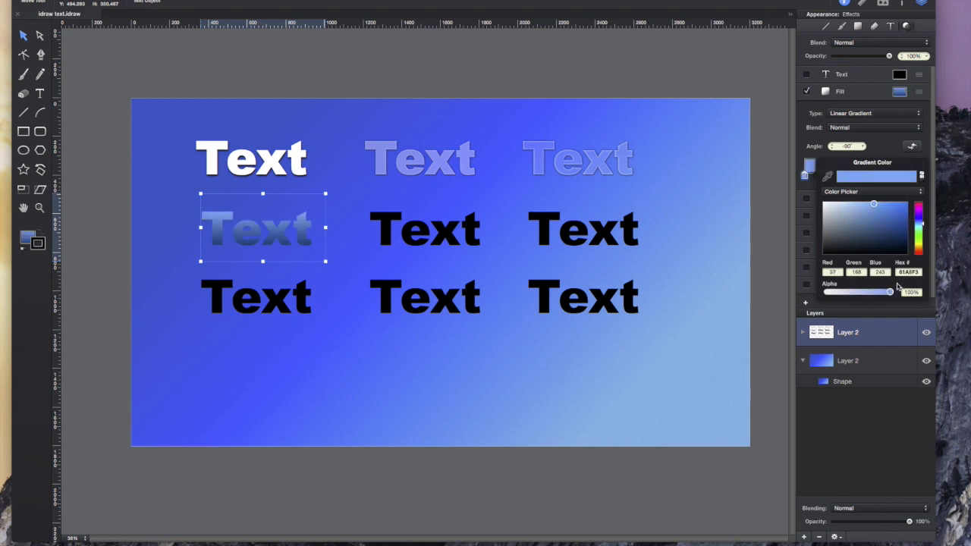
mouse_move(893, 293)
left_mouse_down()
mouse_move(868, 293)
mouse_move(882, 293)
left_mouse_up()
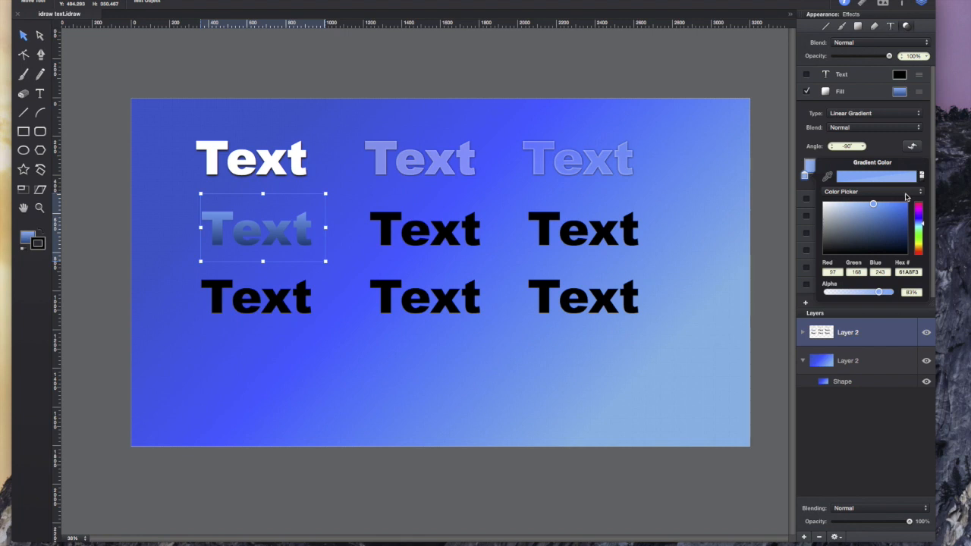
left_click(907, 195)
left_click(912, 162)
left_click(813, 184)
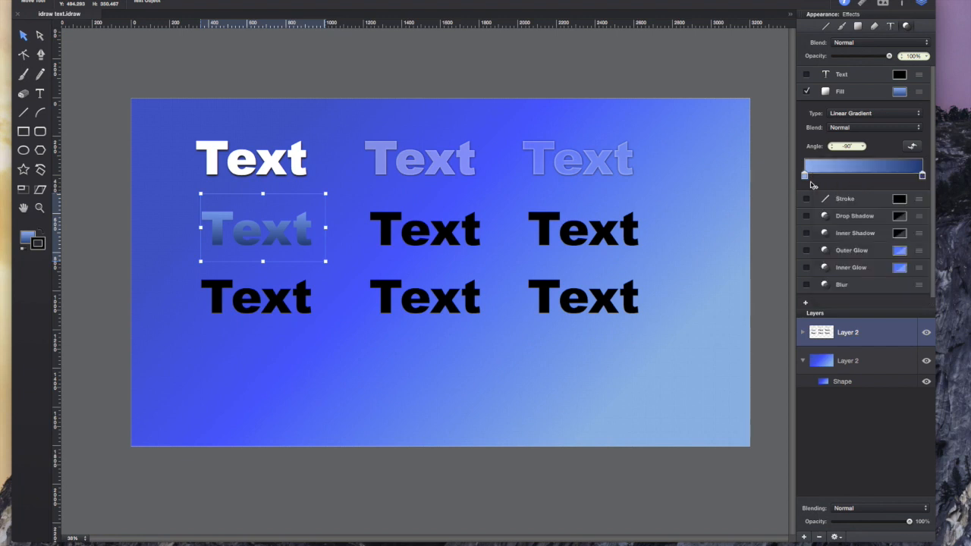
Enable an inner shadow on the gradient text with a Y offset of 4 pt and a size of 7 pt
left_click(807, 233)
left_click(920, 236)
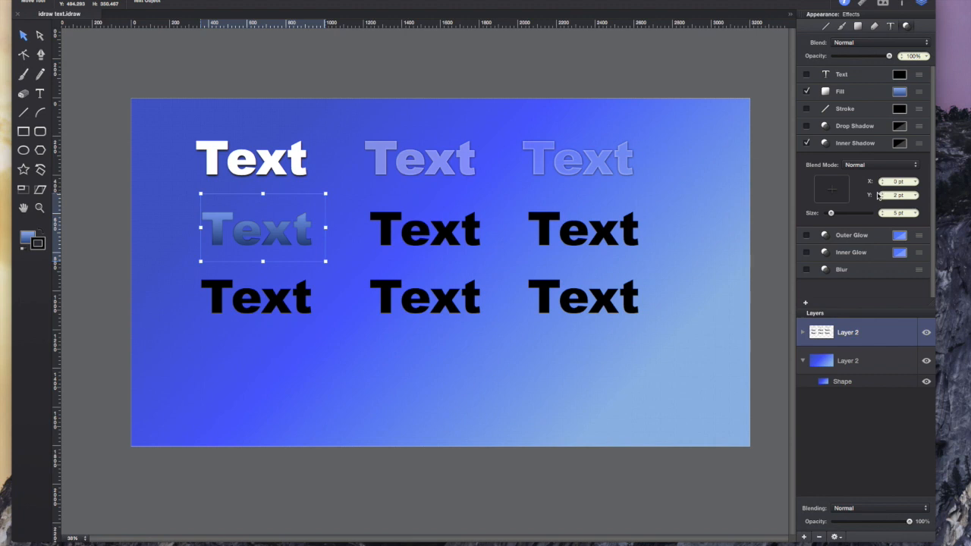
mouse_move(830, 215)
left_mouse_down()
mouse_move(847, 217)
mouse_move(836, 217)
left_mouse_up()
left_click_drag(840, 215, 835, 217)
Enable a white drop shadow (FFFFFF) with reduced alpha on the second row's first text and set its Y offset to 1 pt
left_click(900, 127)
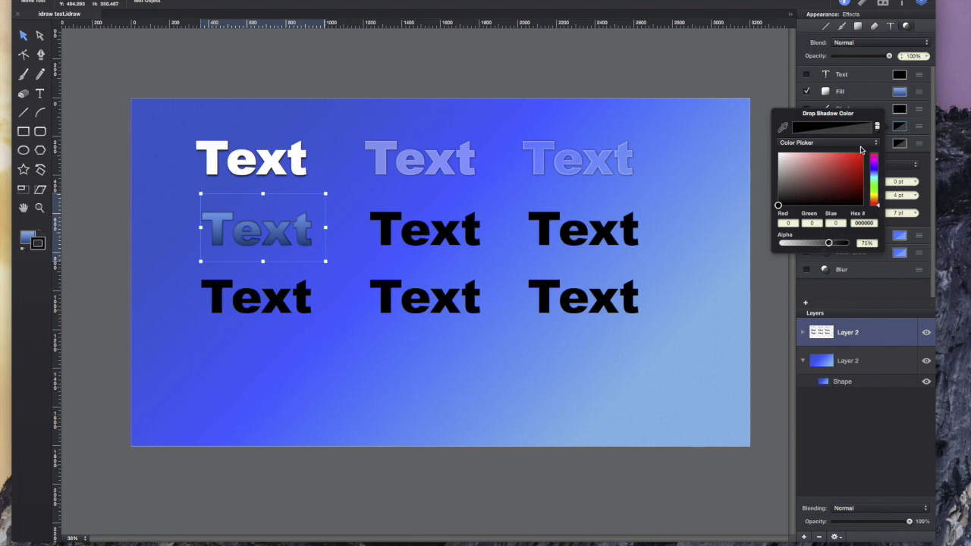
left_click(778, 153)
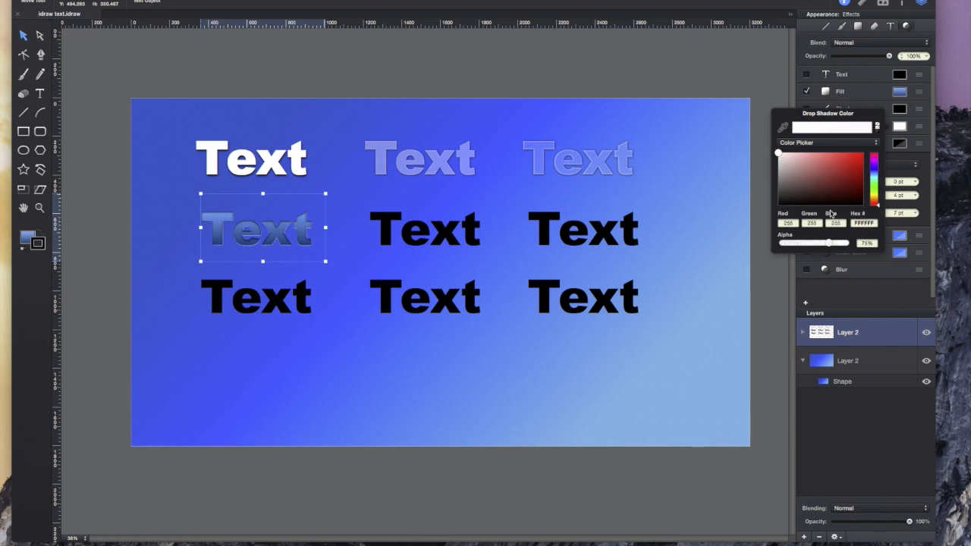
left_click_drag(830, 244, 811, 245)
left_click_drag(812, 247, 821, 249)
left_click(933, 203)
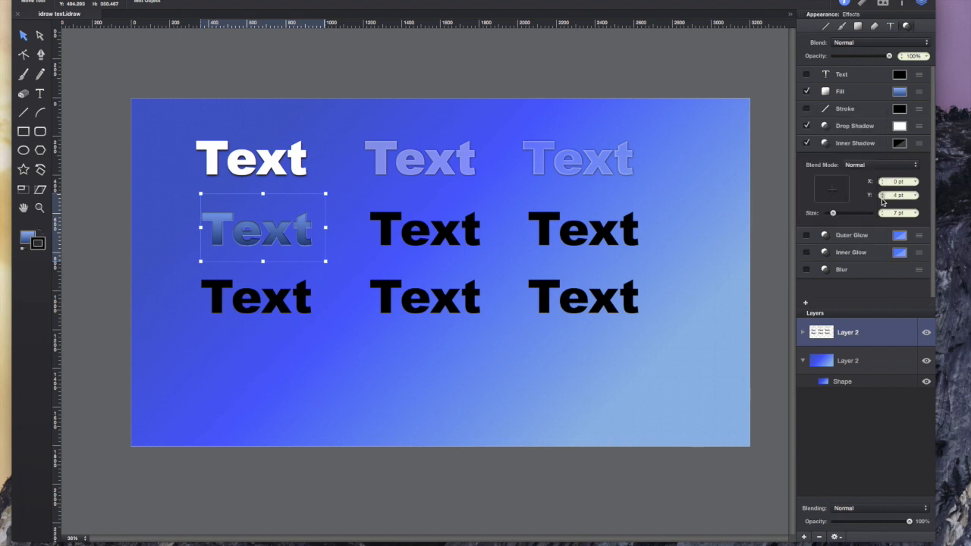
left_click_drag(884, 200, 885, 202)
left_click_drag(884, 196, 885, 197)
left_click(920, 129)
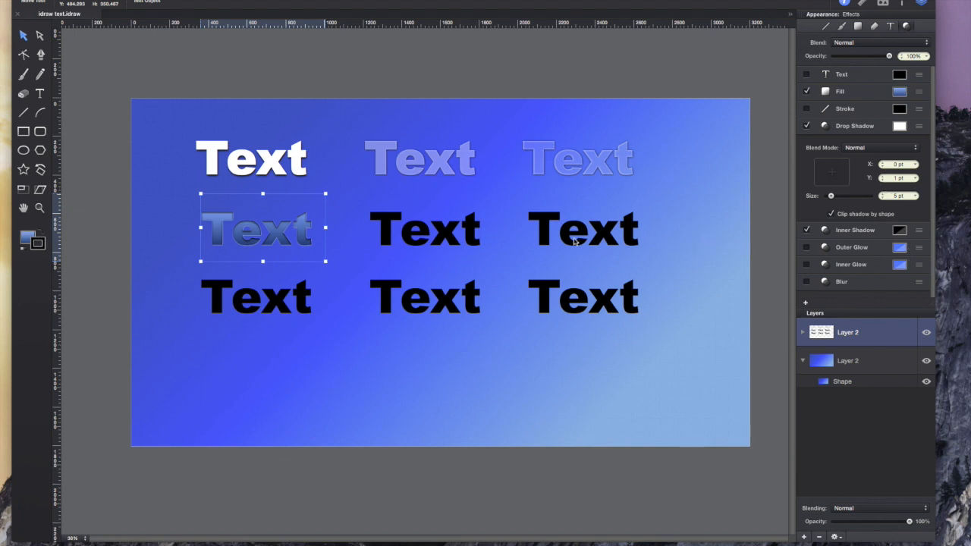
Compare with the reference styles on the web page and delete the second row's second and third texts
left_click_drag(970, 6, 179, 271)
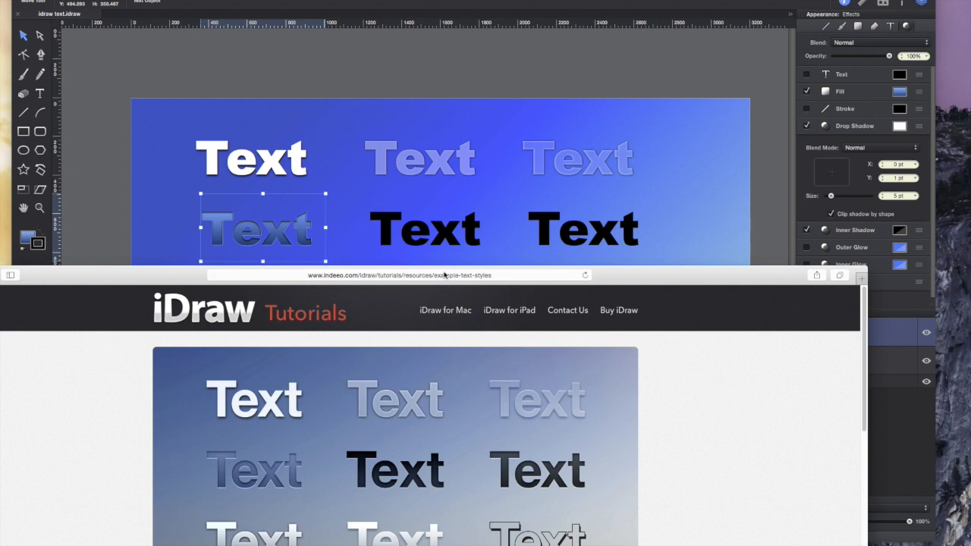
left_click_drag(103, 275, 970, 2)
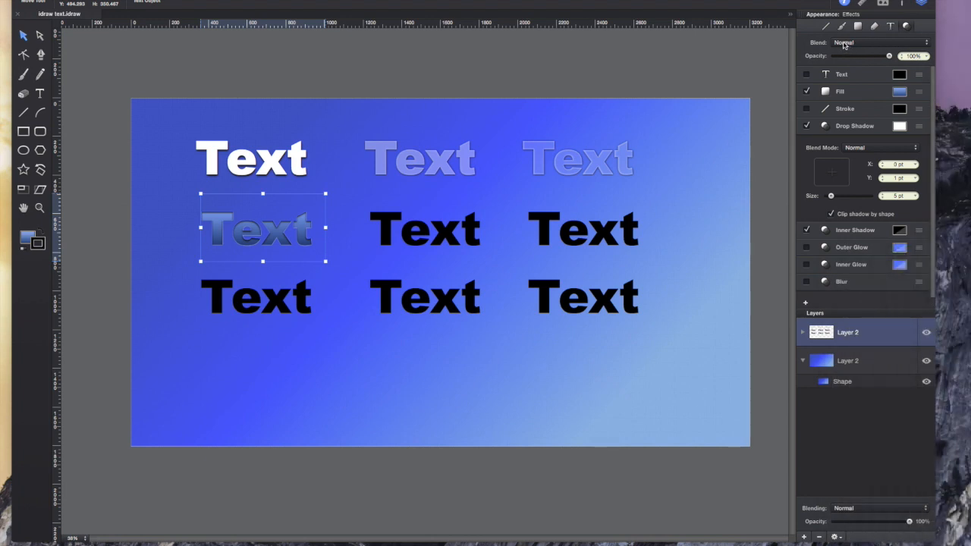
left_click(441, 226)
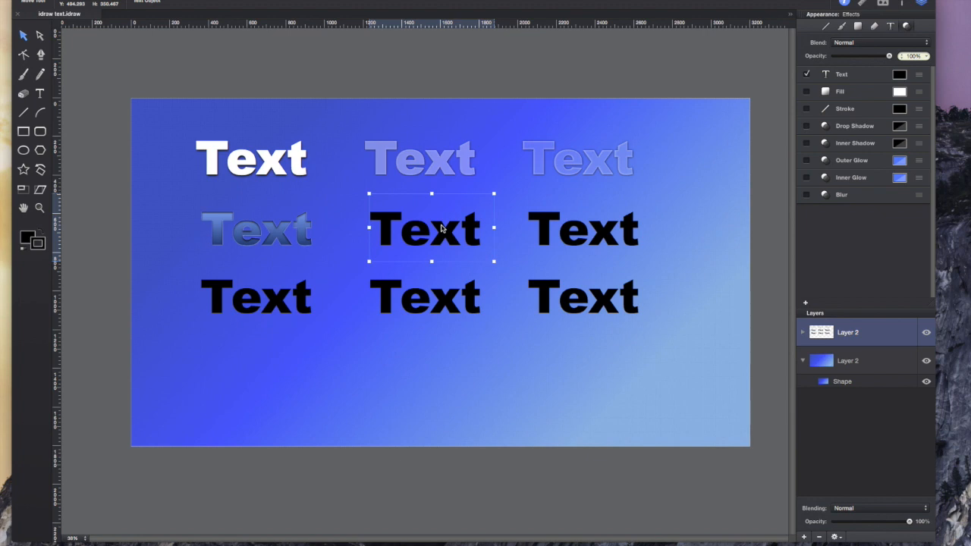
key("Delete")
left_click(575, 232)
key("Delete")
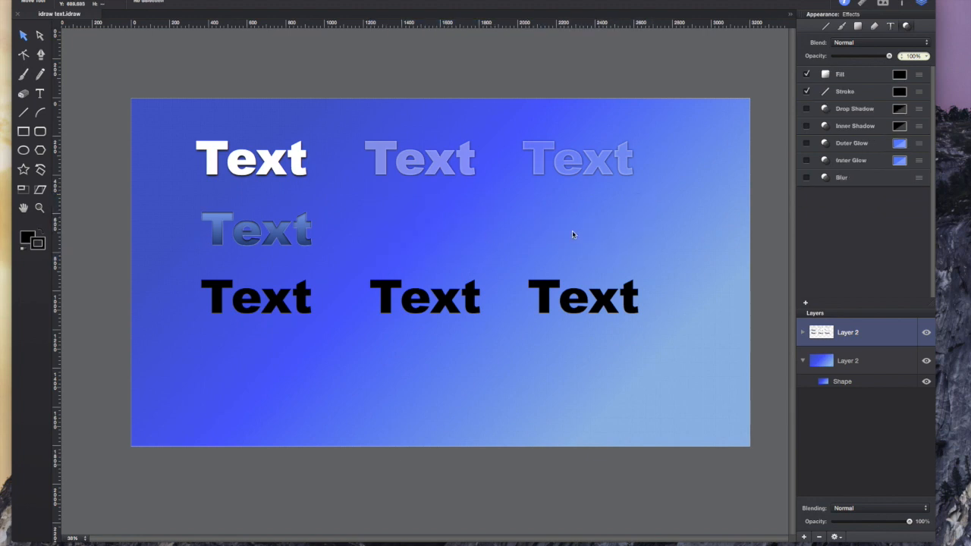
Copy the blue gradient text into the second position of the second row
left_click(284, 238)
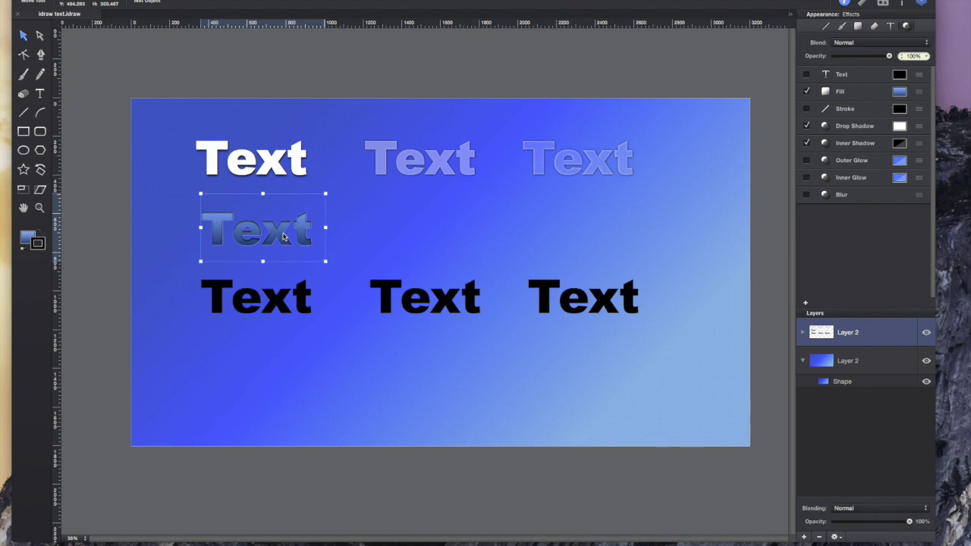
key("super+v")
left_click_drag(398, 270, 401, 225)
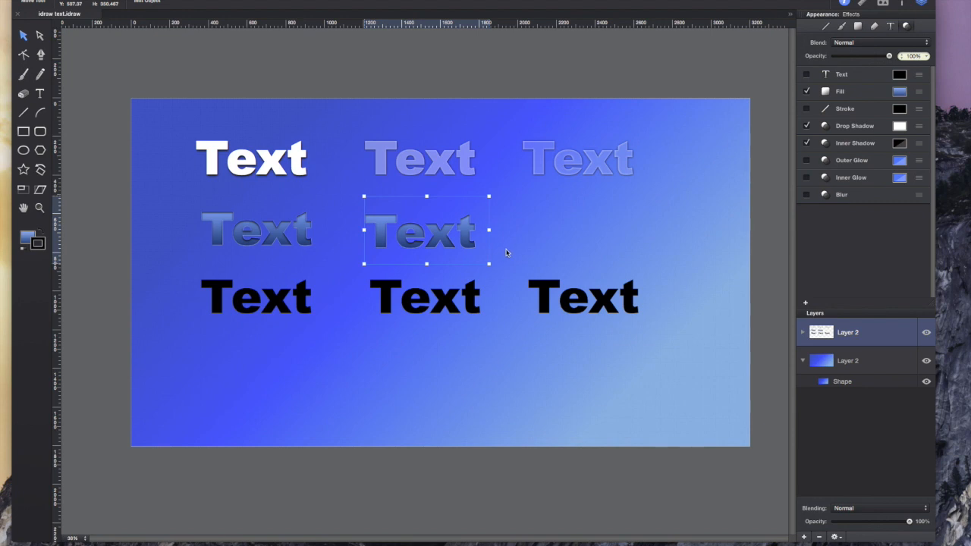
Change the copied text's fill to solid black (000000) at 100% alpha
left_click(900, 92)
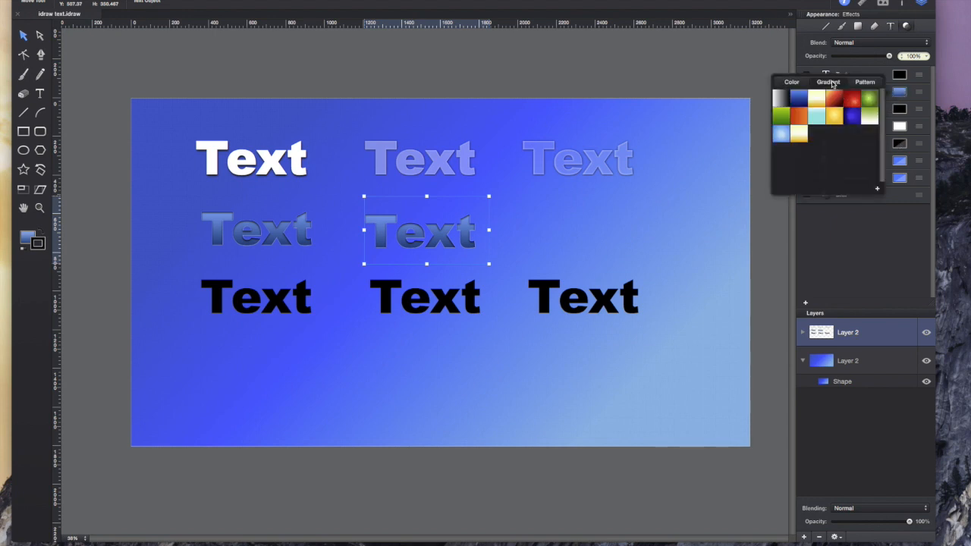
left_click(805, 84)
left_click(857, 176)
left_click_drag(857, 176, 862, 178)
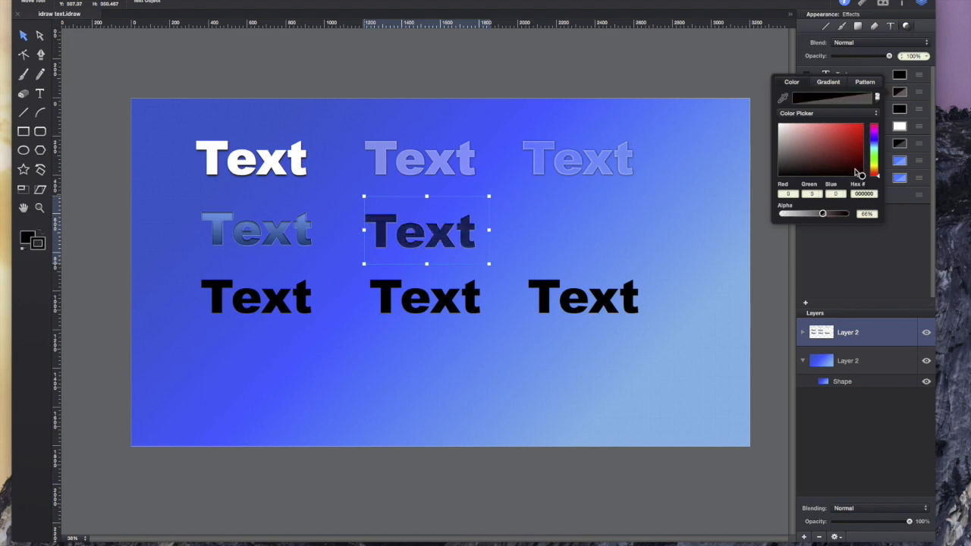
left_click_drag(822, 215, 845, 214)
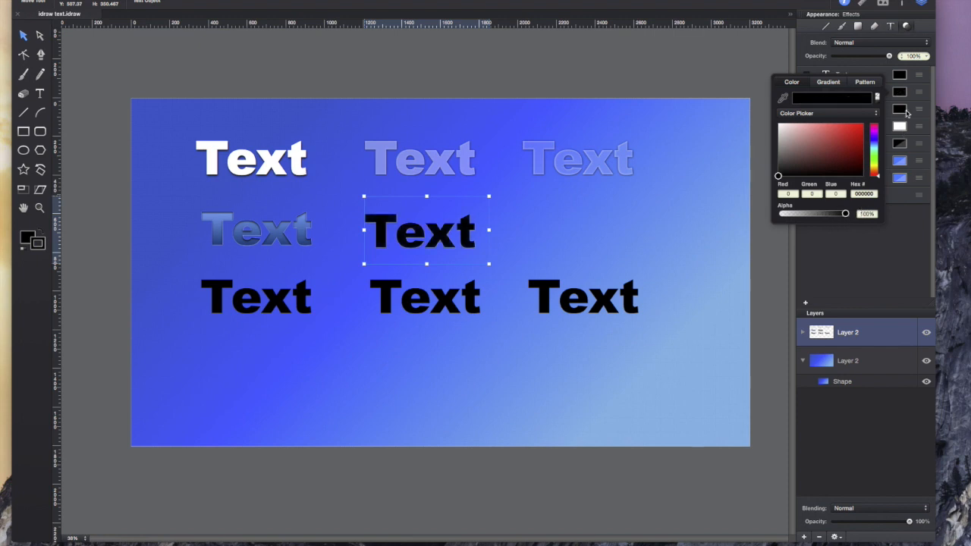
left_click(905, 92)
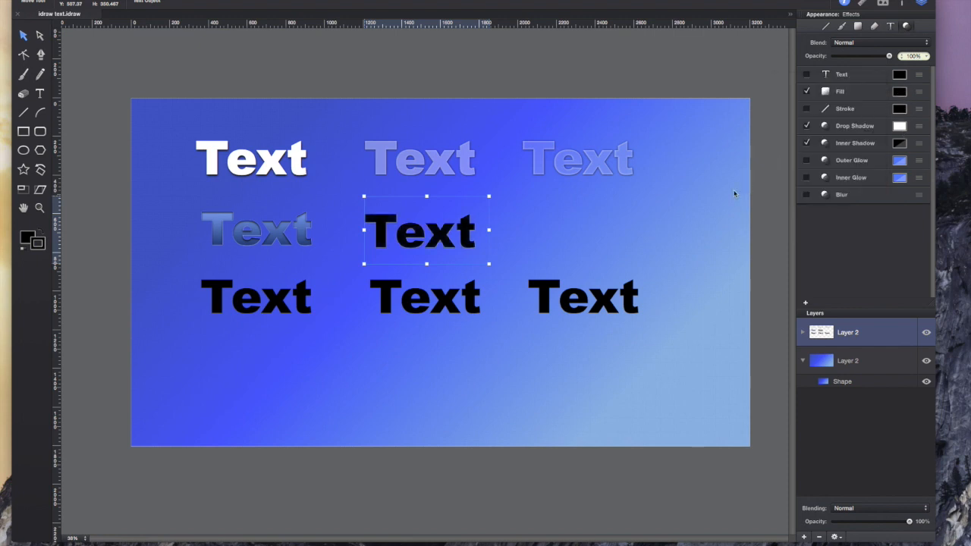
Check the reference styles and change the second row's second text to a linear gradient fill at an angle of -90°
left_click_drag(970, 31, 182, 283)
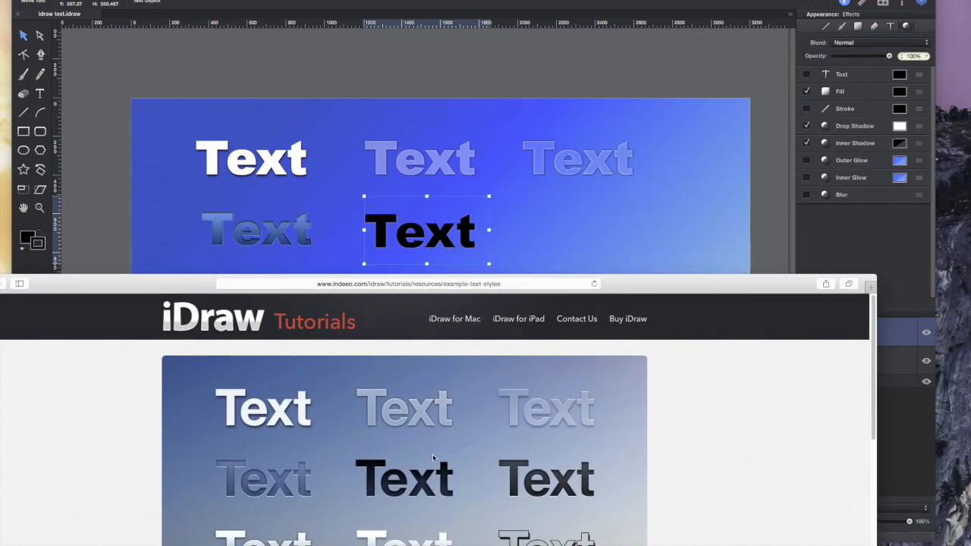
scroll(432, 453, "down", 2)
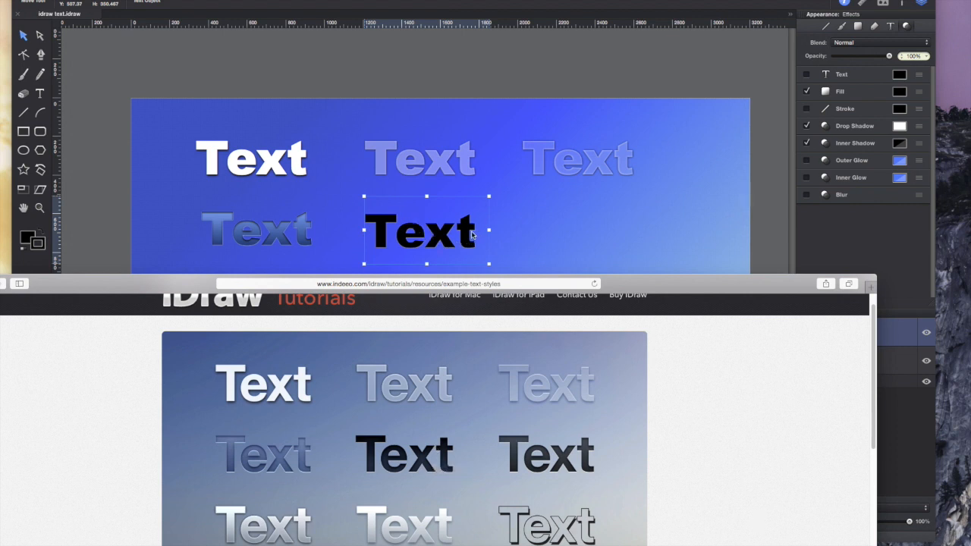
left_click(919, 92)
left_click(878, 114)
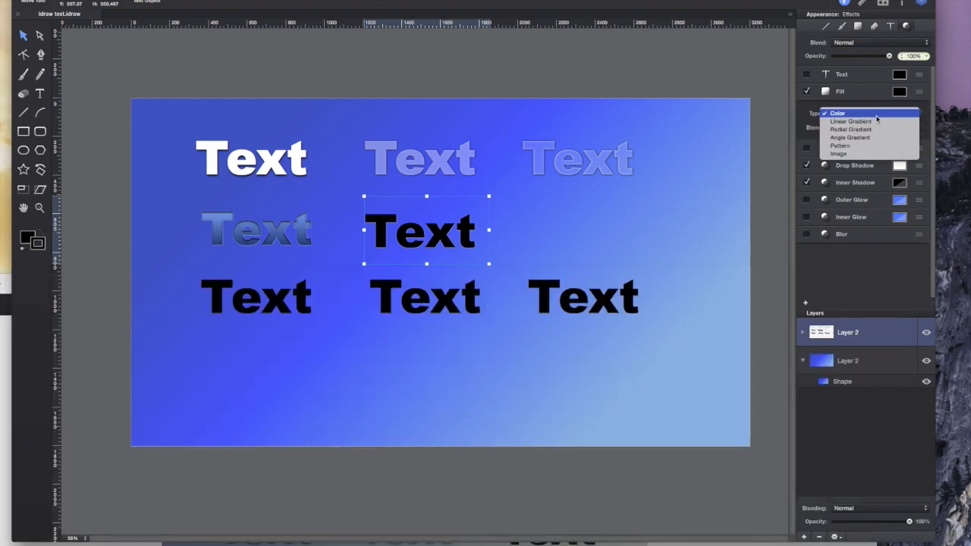
left_click(878, 121)
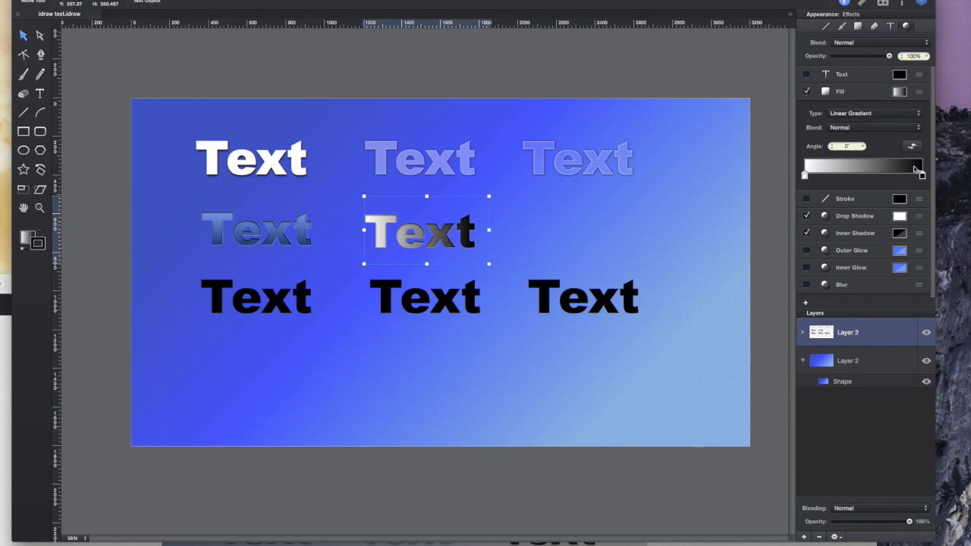
left_click(864, 147)
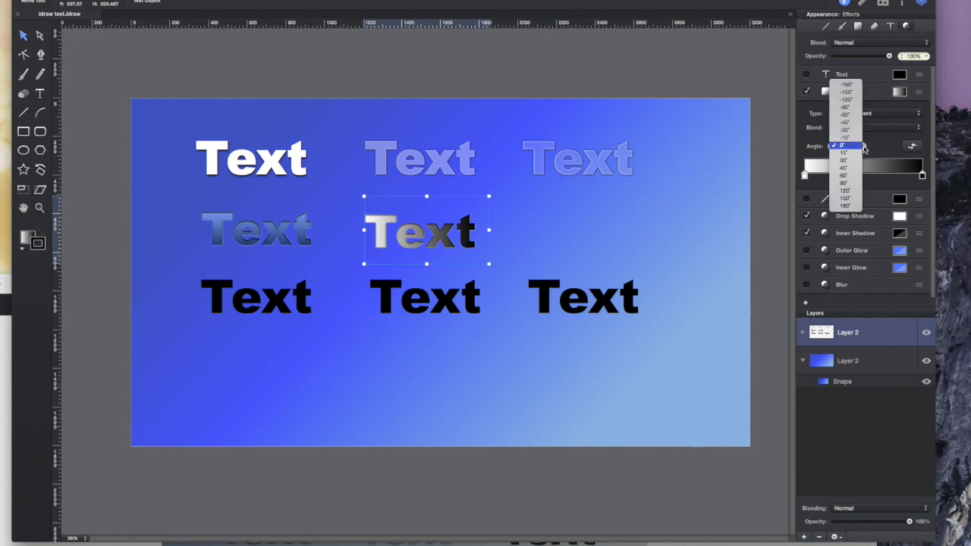
left_click(849, 183)
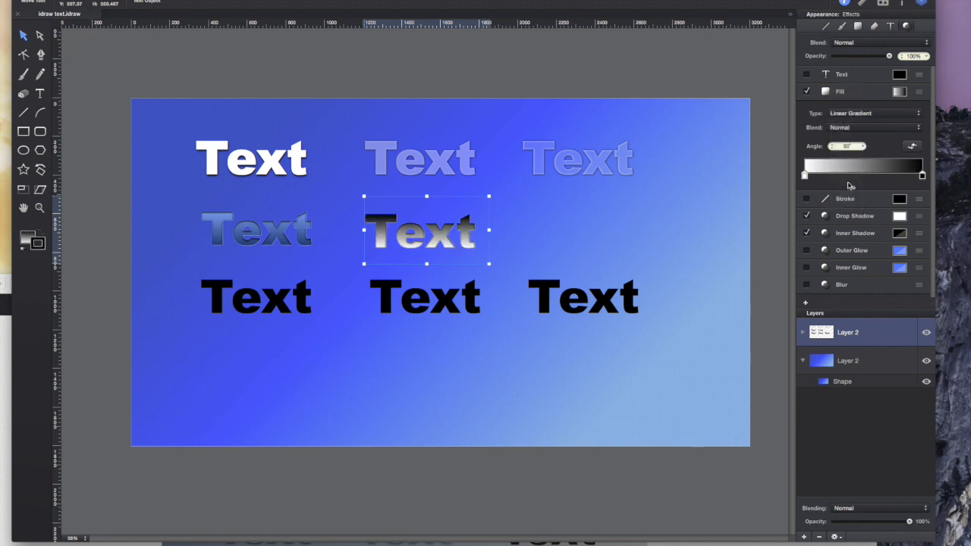
left_click(865, 146)
left_click(850, 69)
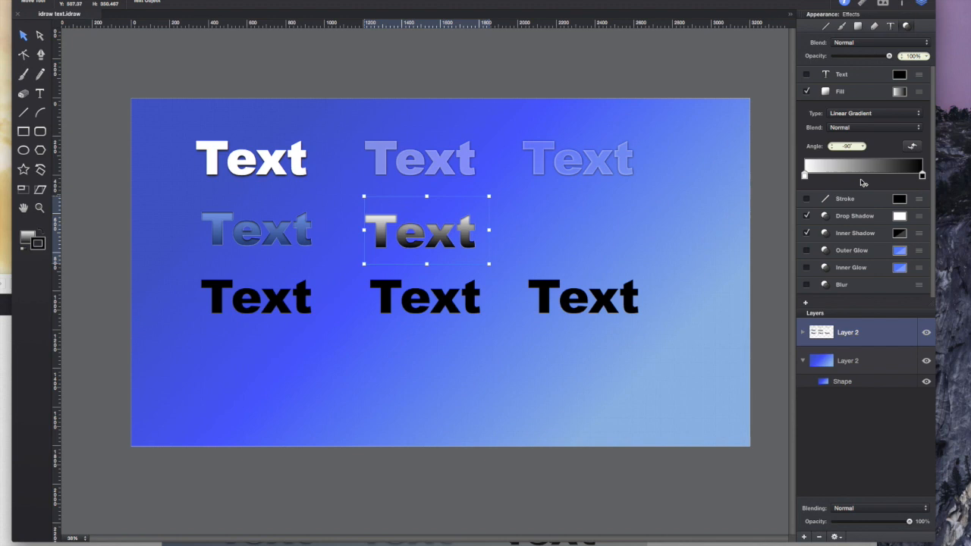
Change the gradient's white start colour to black (000000)
left_click(806, 175)
left_click_drag(830, 249, 824, 259)
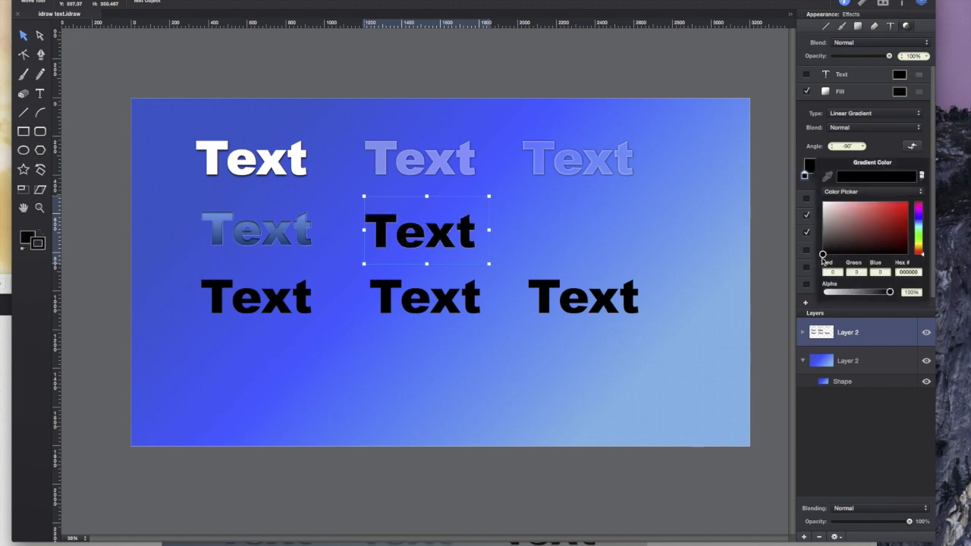
left_click(891, 153)
Lower the alpha of the gradient's black end colour to 45%, comparing it with the reference styles
left_click(922, 176)
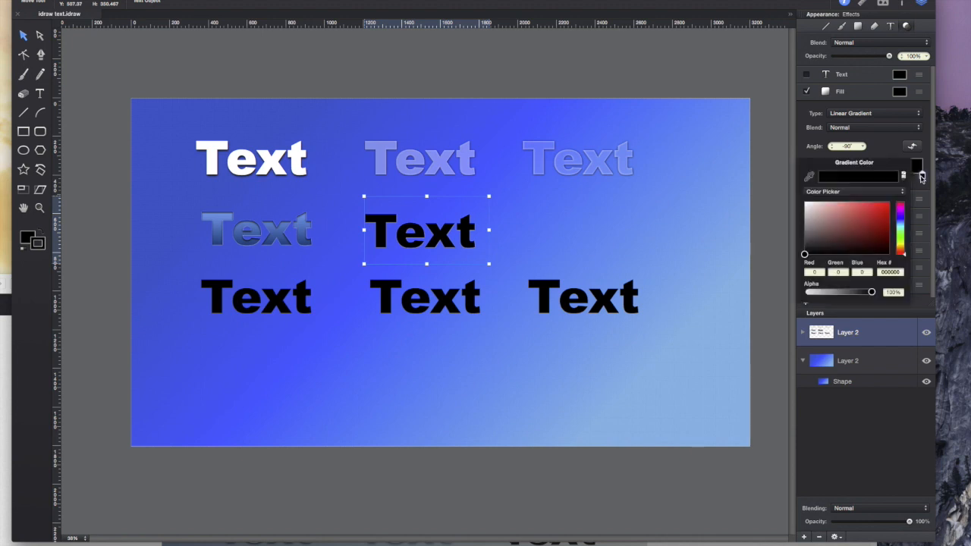
left_click_drag(871, 293, 851, 297)
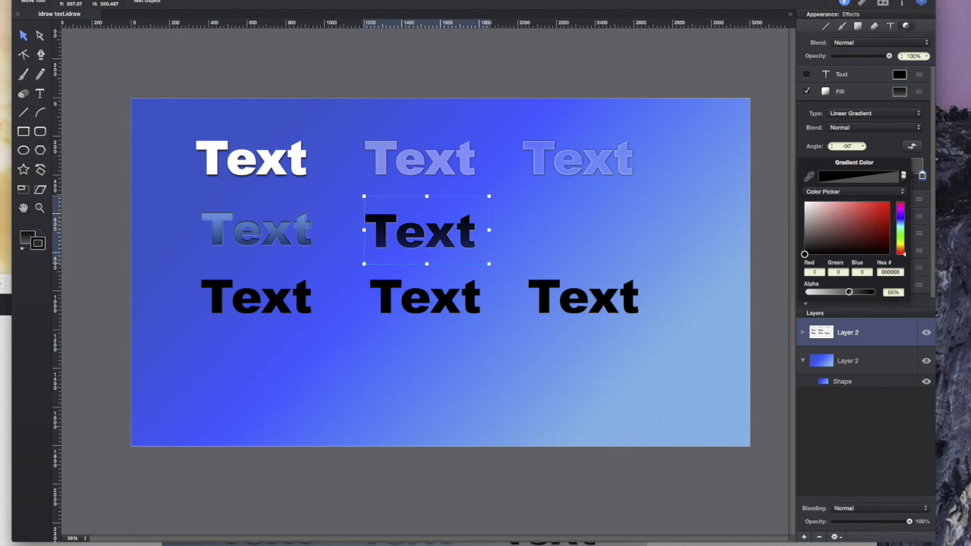
left_click(668, 544)
left_click_drag(641, 286, 641, 280)
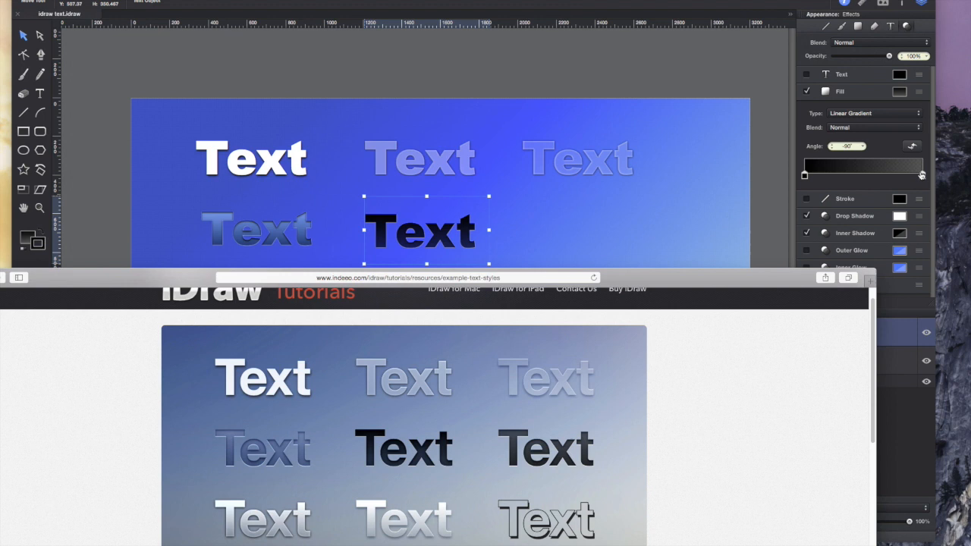
left_click(923, 175)
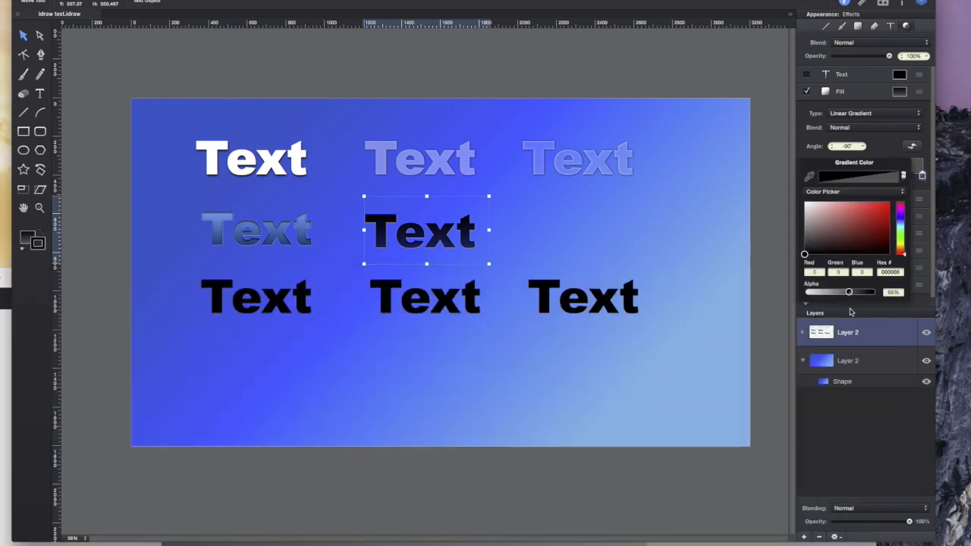
left_click_drag(853, 296, 838, 295)
Check the reference styles and duplicate the black gradient text into the third position of the second row
left_click(713, 544)
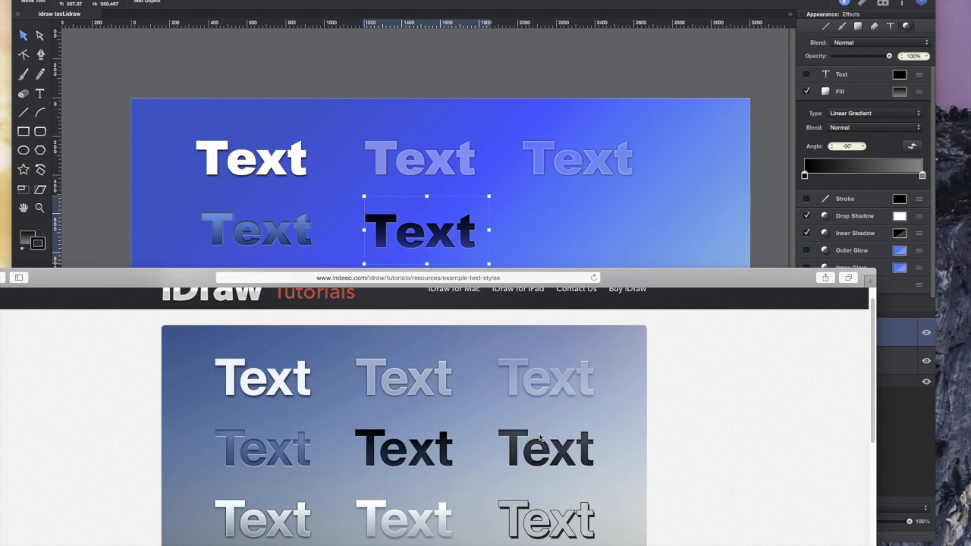
left_click(460, 230)
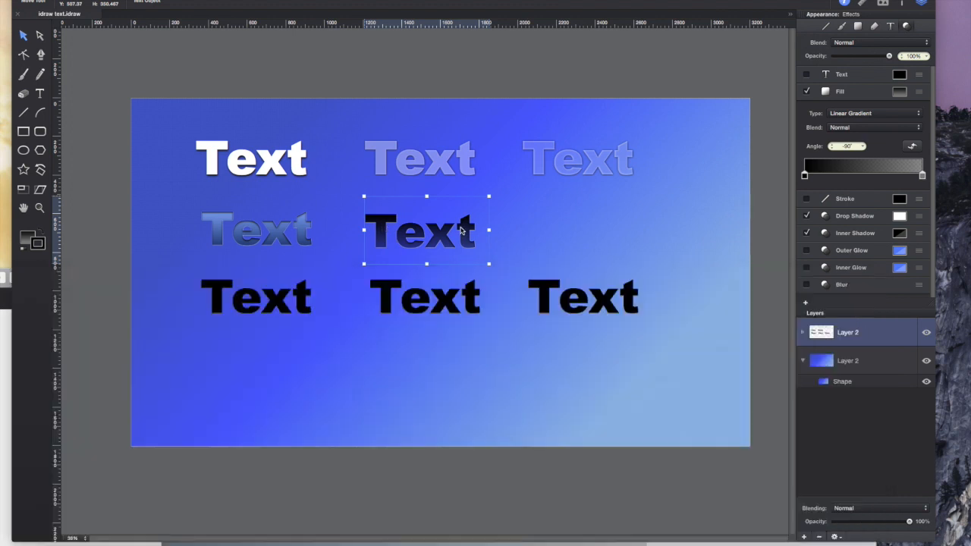
left_click_drag(460, 230, 619, 221)
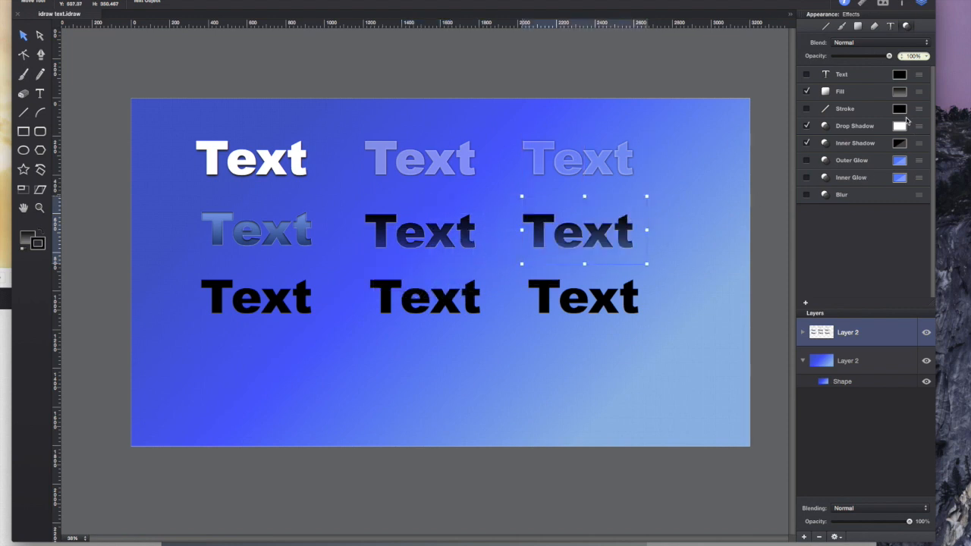
Reverse the duplicate's gradient fade by setting the end colour to 100% alpha and the start colour to 39% alpha
left_click(919, 92)
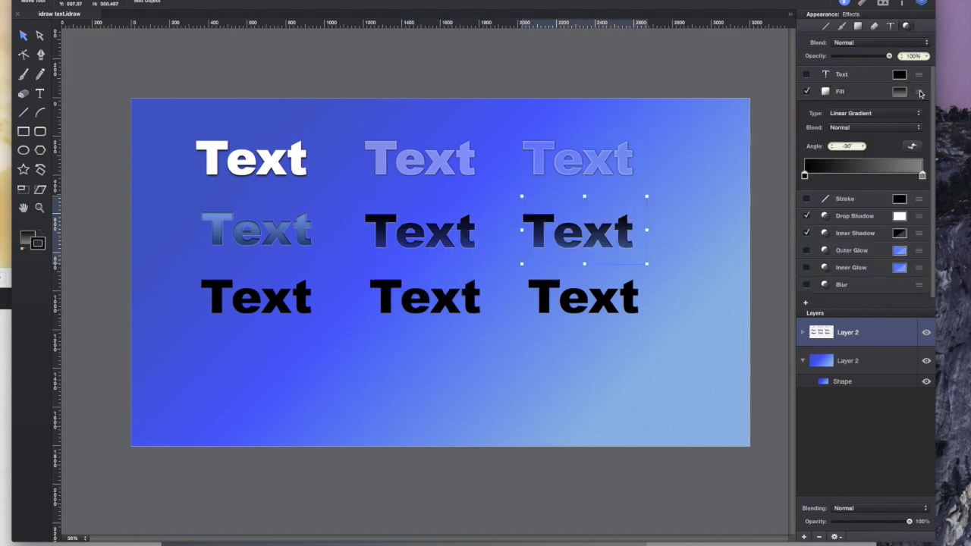
left_click(922, 176)
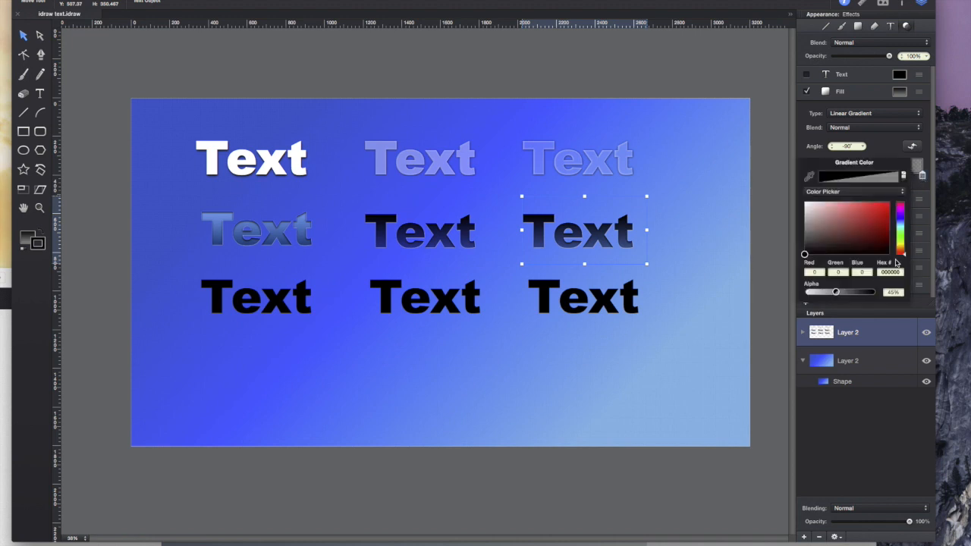
left_click_drag(841, 294, 882, 292)
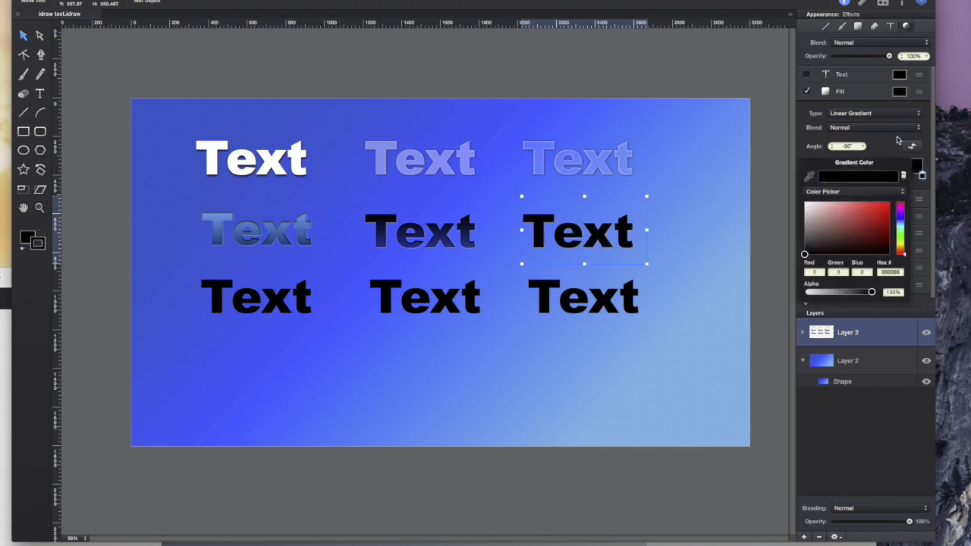
left_click(920, 166)
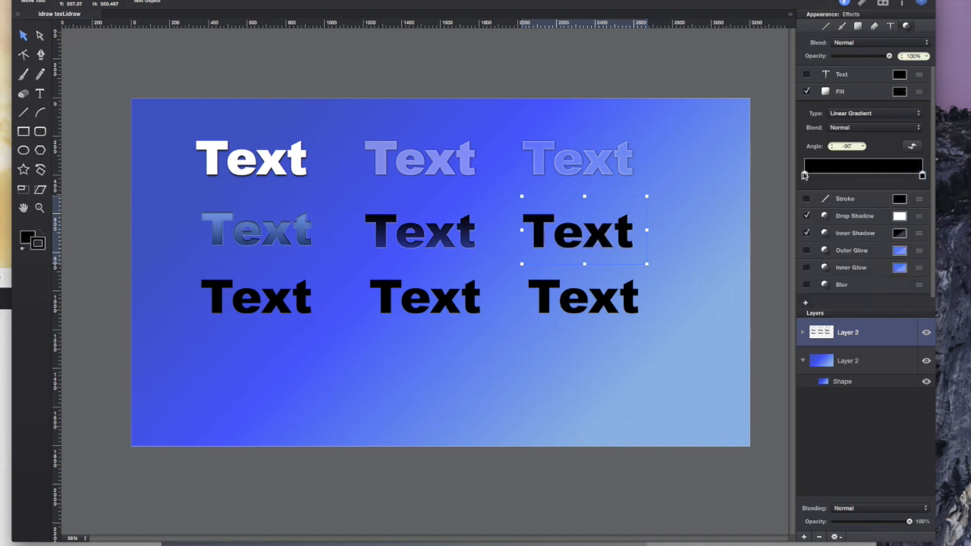
left_click(806, 177)
left_click_drag(883, 294, 852, 296)
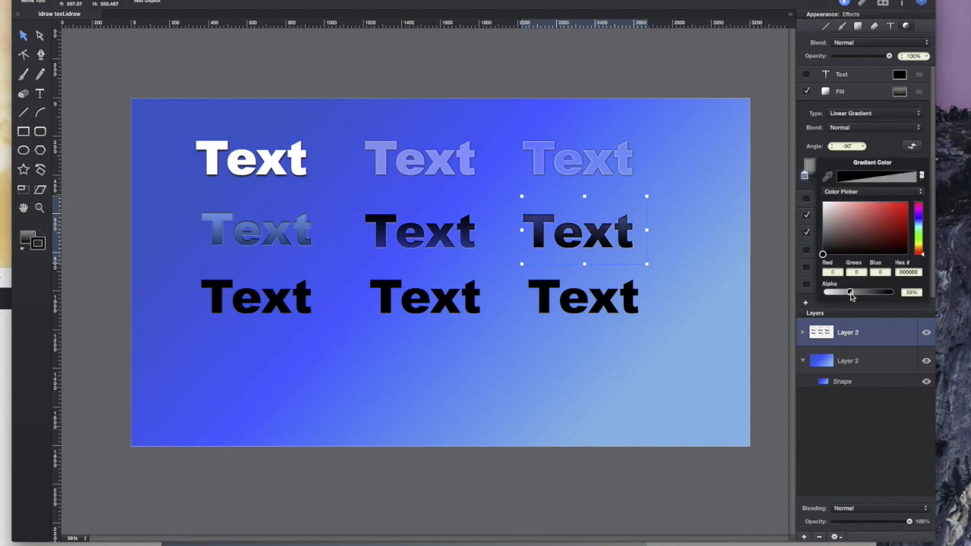
left_click(592, 544)
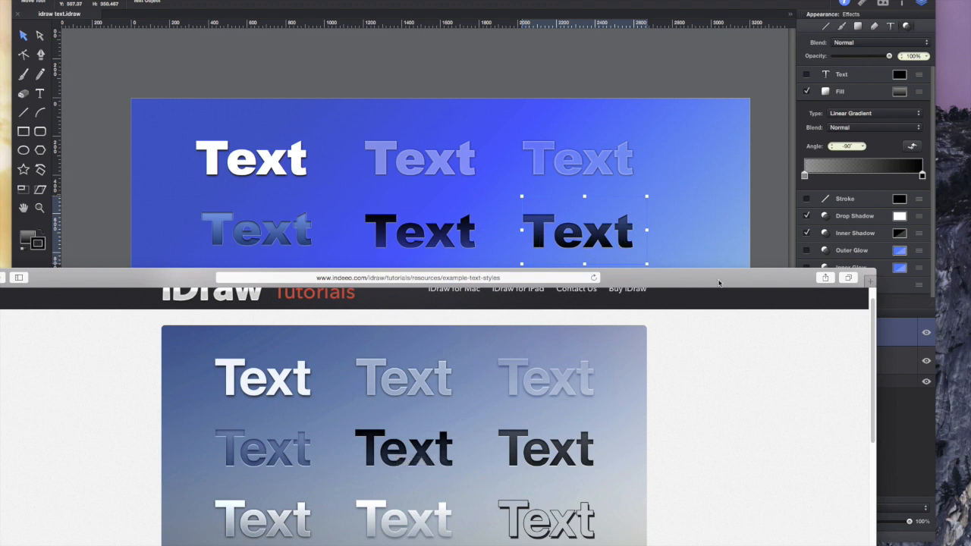
Examine the reference text styles, especially the third row, and select the first text in the drawing's third row
left_click_drag(719, 283, 739, 277)
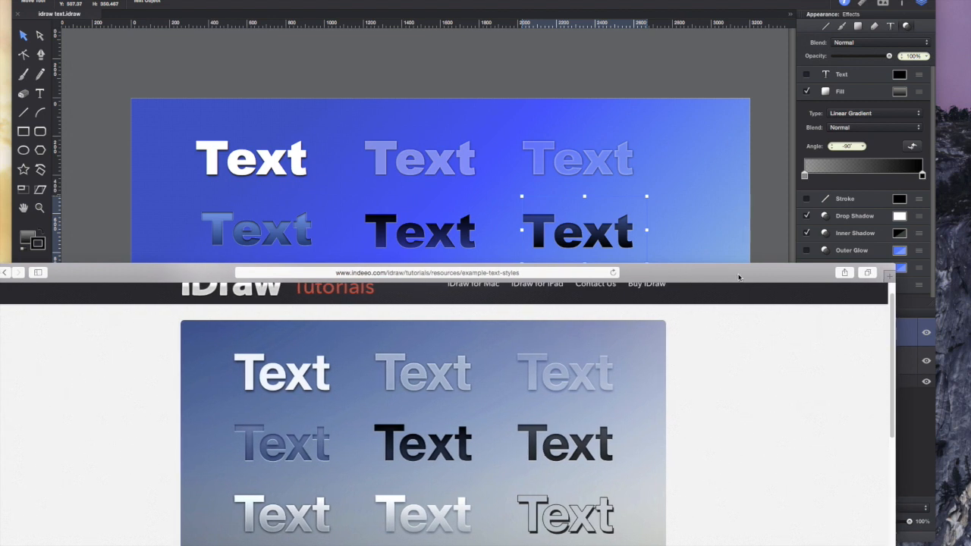
left_click_drag(755, 279, 784, 247)
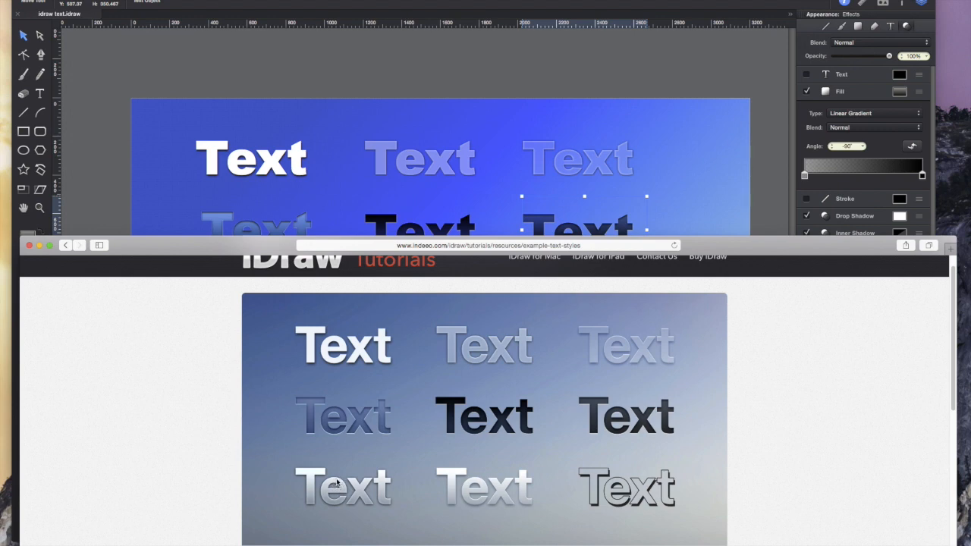
scroll(333, 482, "up", 5)
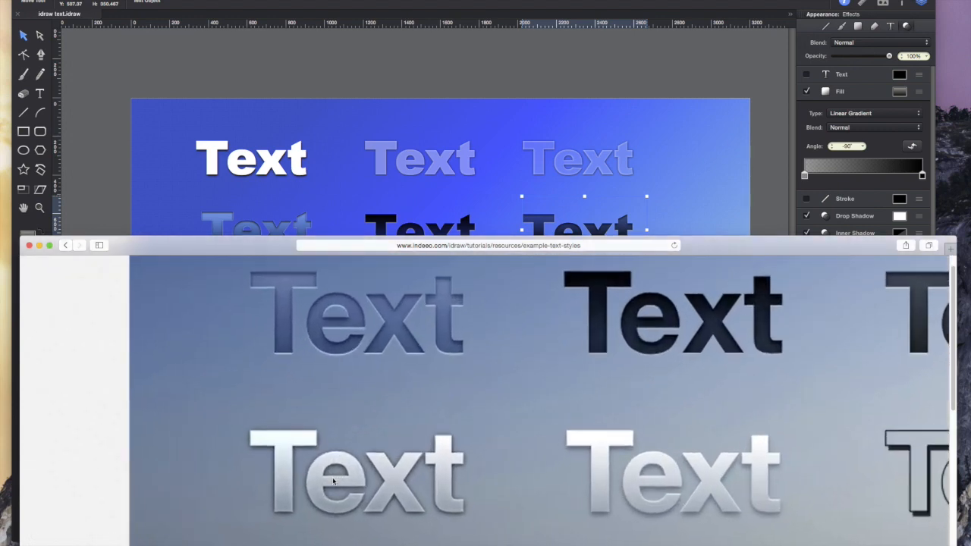
scroll(334, 481, "down", 5)
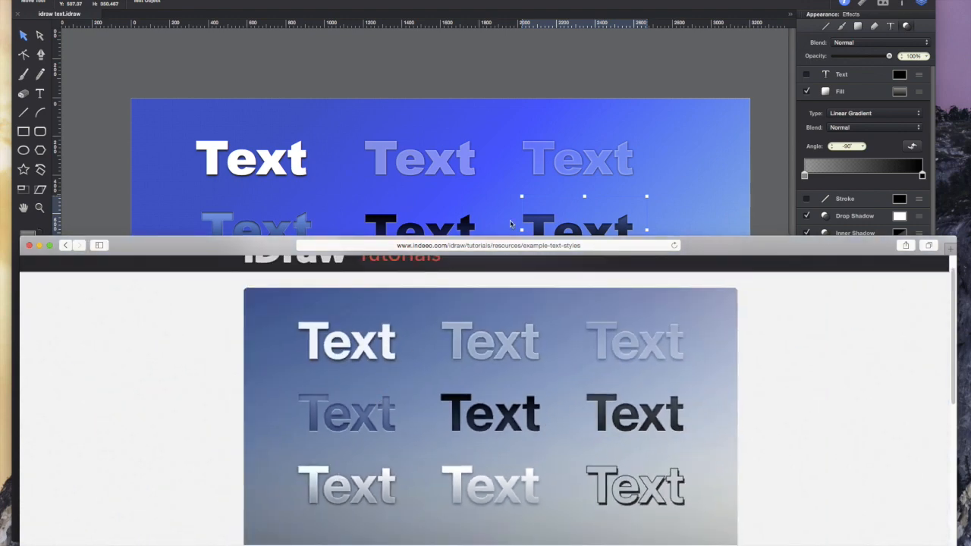
left_click(498, 212)
left_click(308, 297)
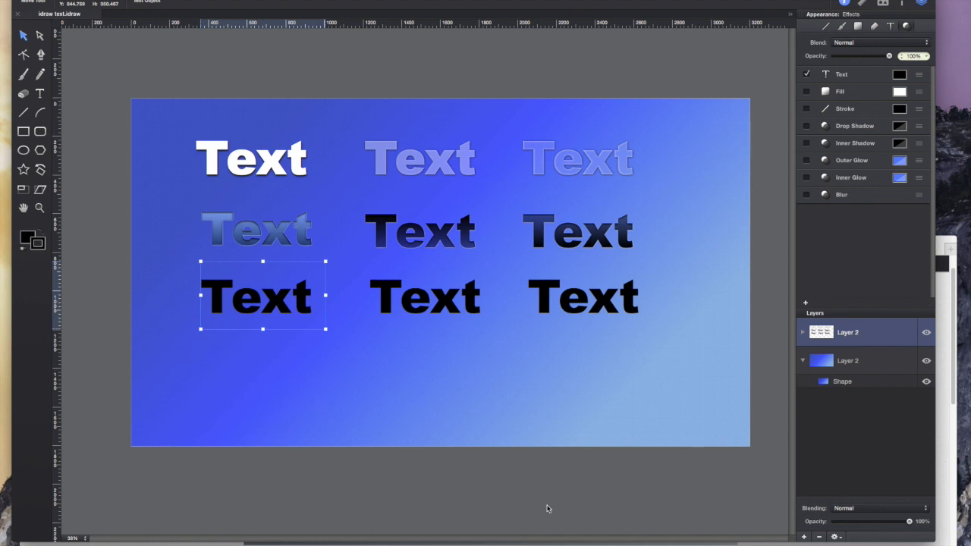
left_click(552, 544)
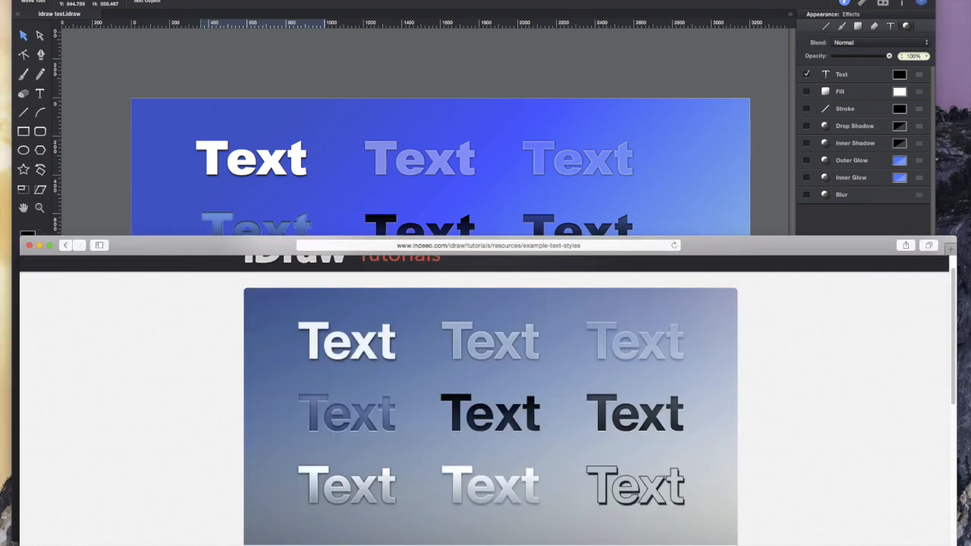
left_click(303, 230)
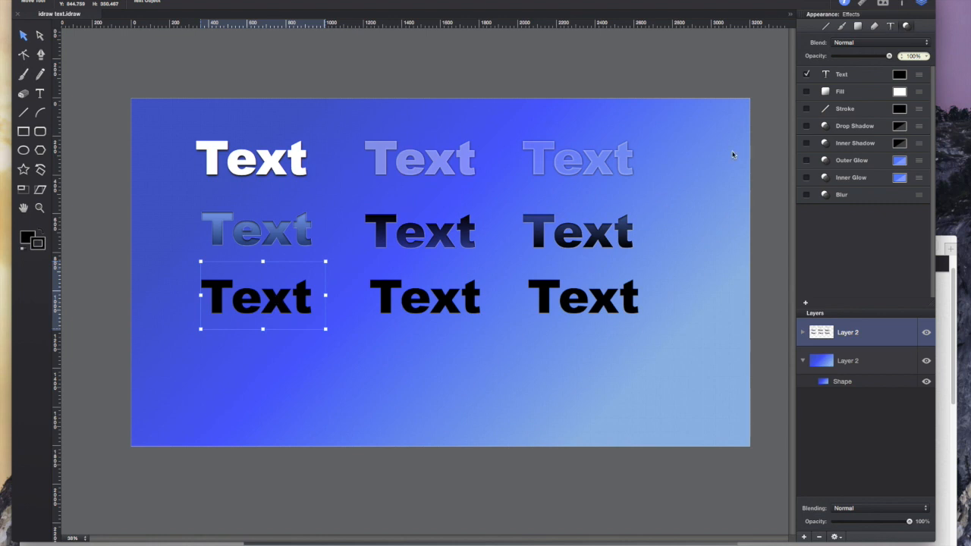
Replace the selected text's plain colour with a linear gradient fill at an angle of -90°
left_click(807, 91)
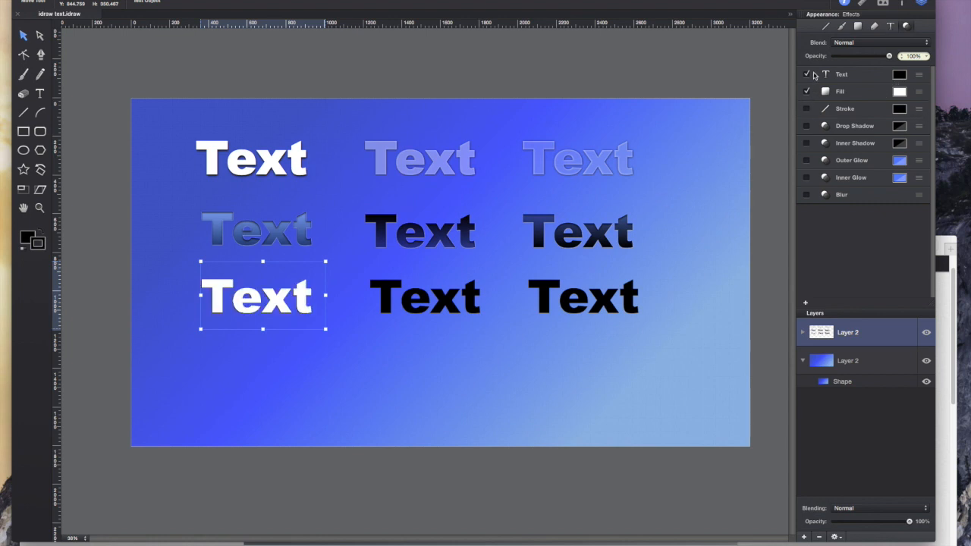
left_click(806, 74)
left_click(918, 94)
left_click(893, 115)
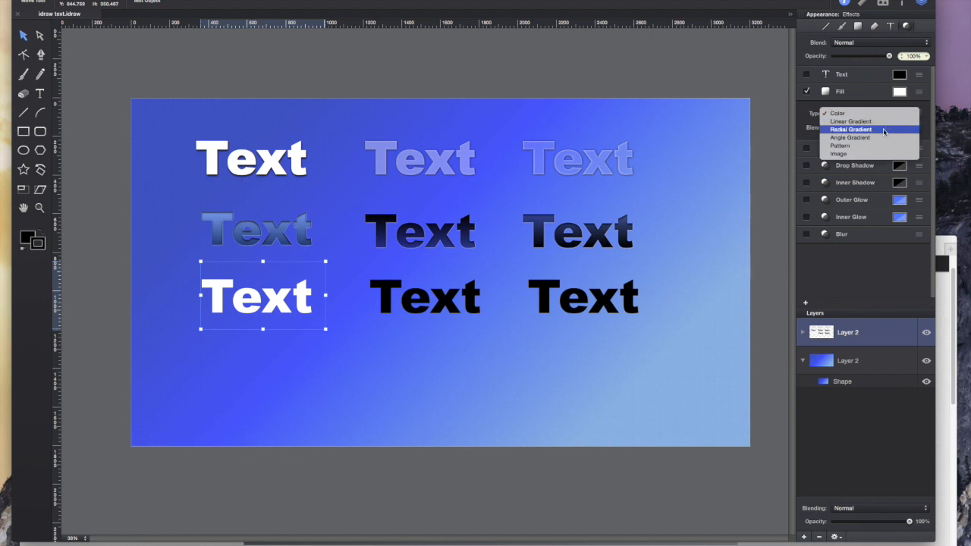
left_click(877, 121)
left_click(864, 146)
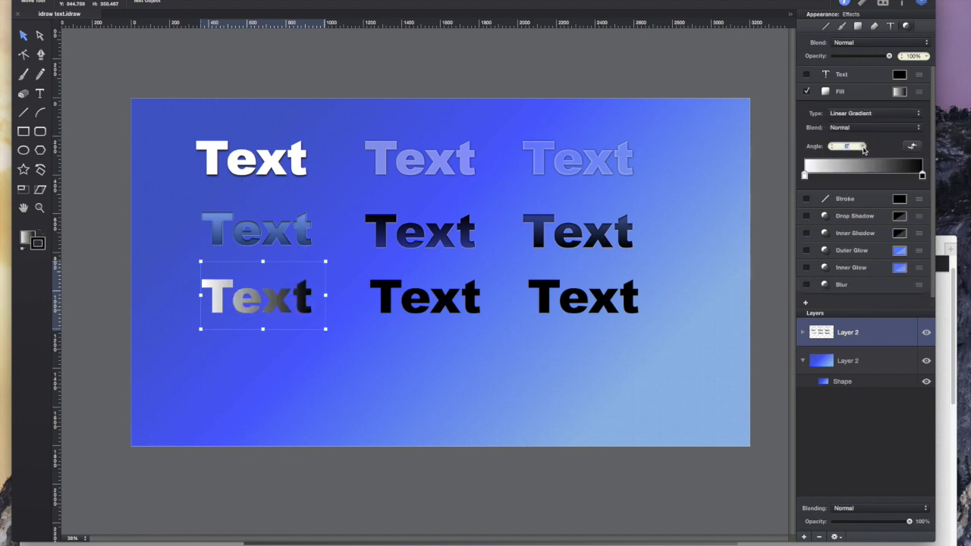
left_click(864, 148)
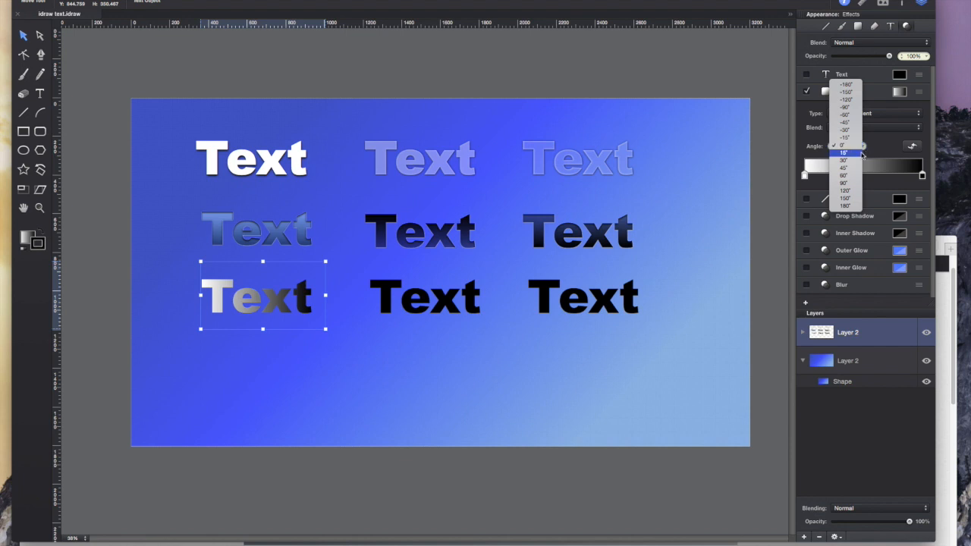
left_click(857, 107)
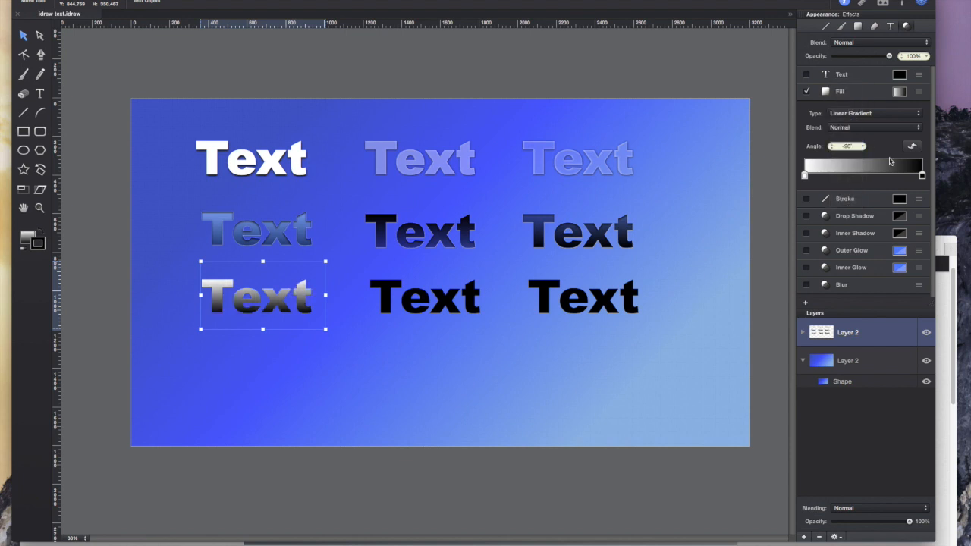
Change the gradient's black end colour to white
left_click(923, 176)
left_click(811, 210)
left_click_drag(810, 211, 804, 203)
left_click(888, 144)
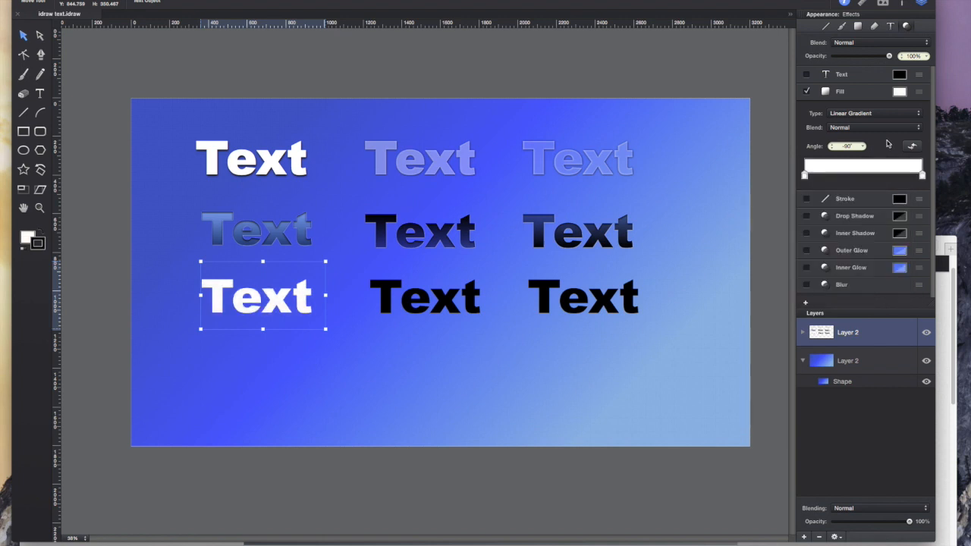
Lower the alpha of the gradient's start colour to 43% and compare the fade with the reference styles
left_click(805, 176)
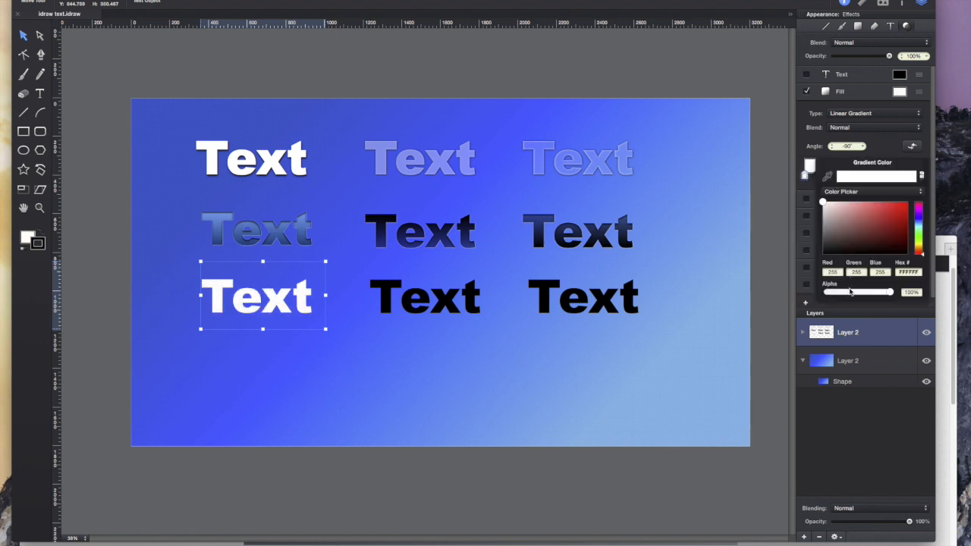
left_click(849, 292)
left_click_drag(854, 296, 852, 298)
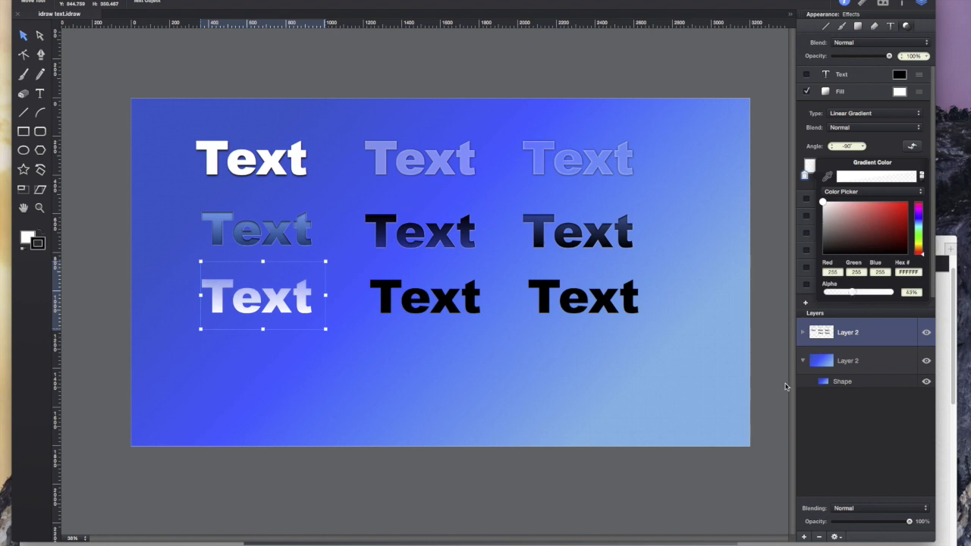
left_click(670, 544)
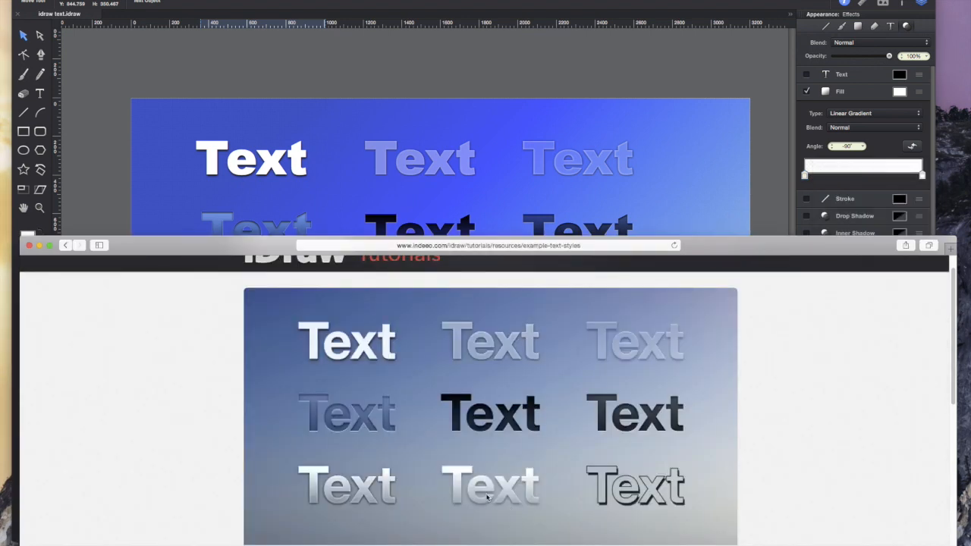
Reverse the fade by setting the gradient's end colour to 48% alpha and the start colour to 100% alpha
left_click(923, 177)
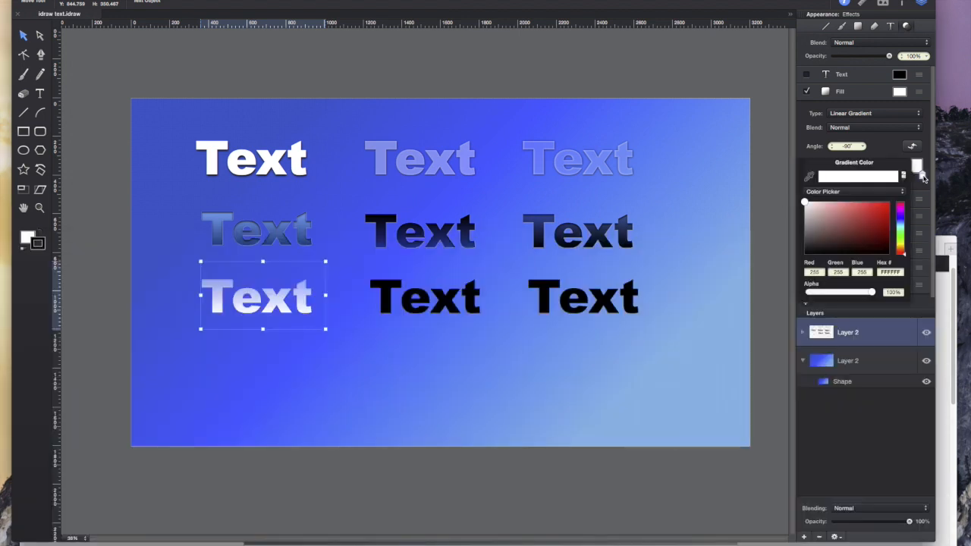
left_click_drag(872, 295, 838, 293)
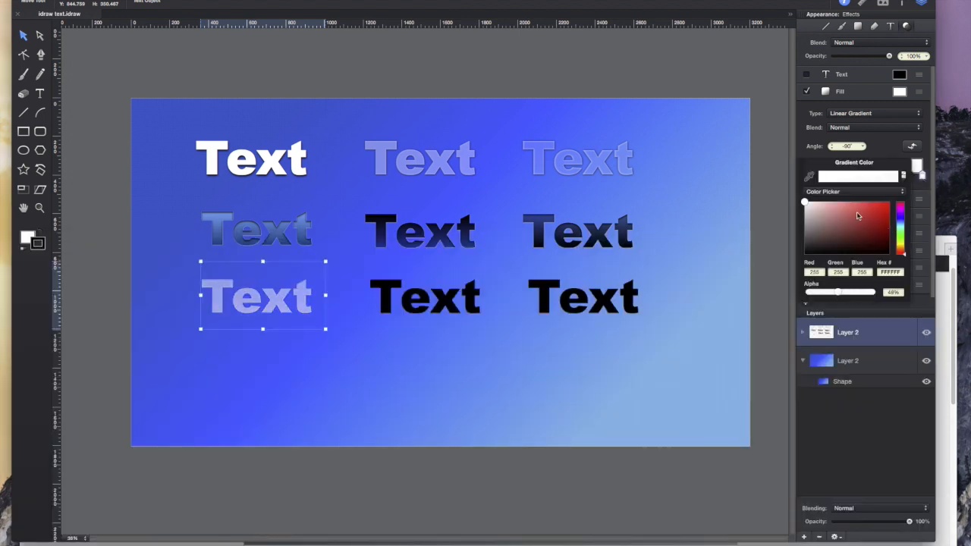
left_click(922, 179)
left_click(806, 177)
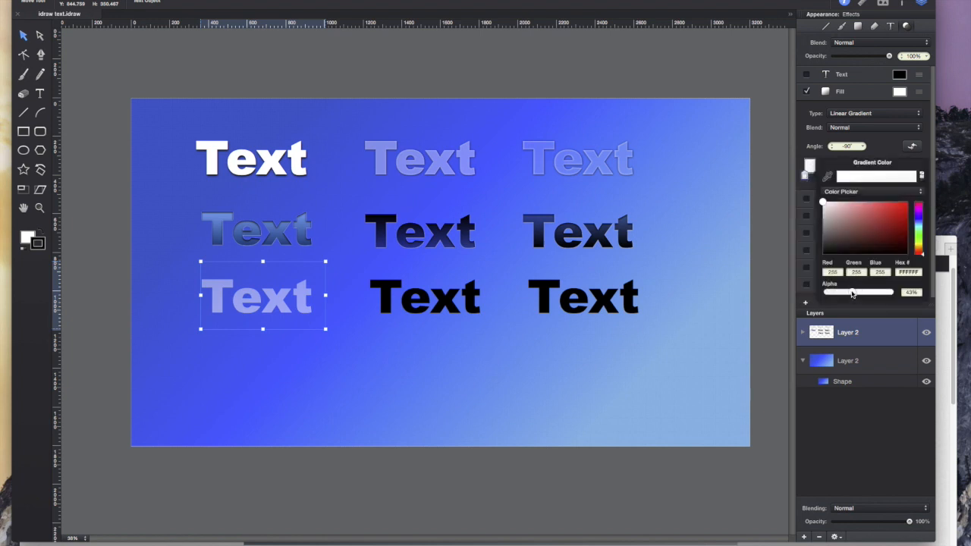
left_click_drag(872, 291, 906, 288)
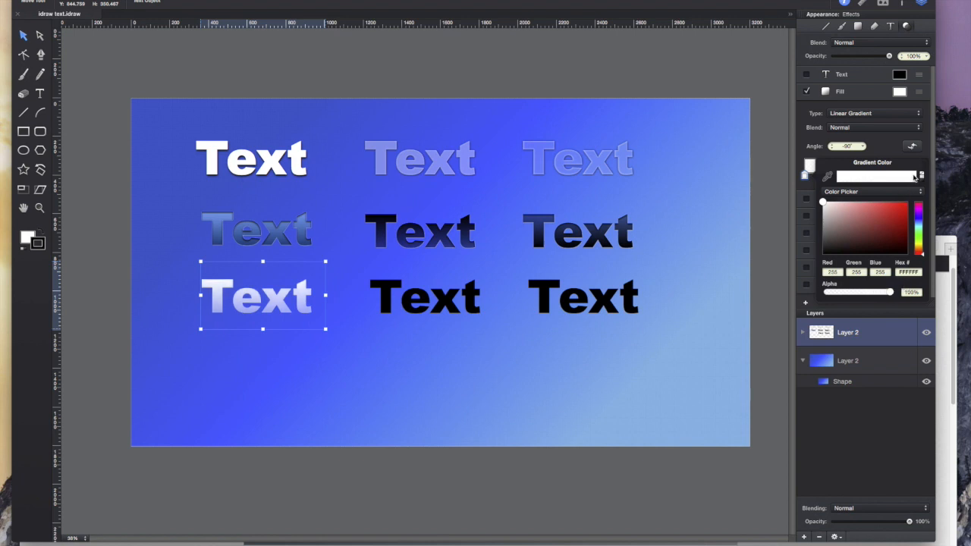
left_click(899, 154)
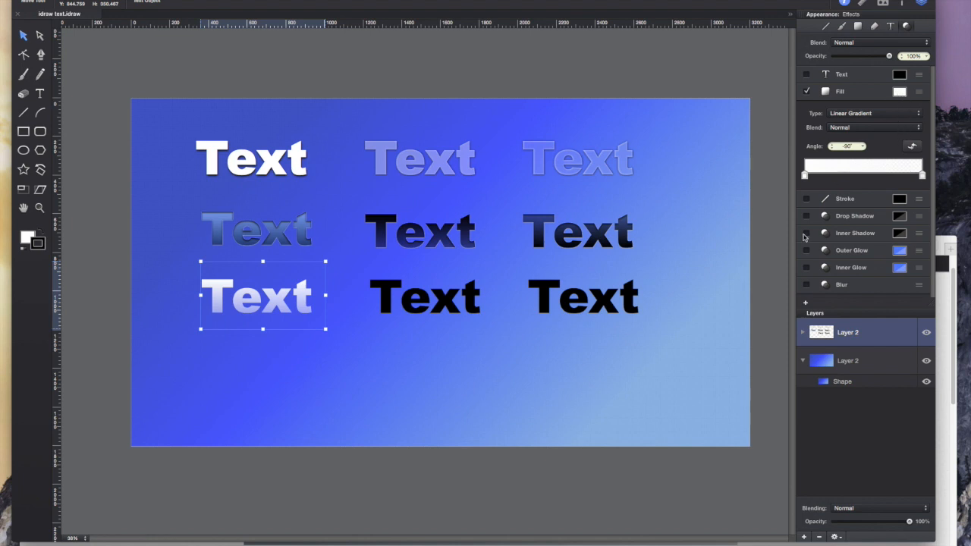
Compare the text with the reference styles and lower the alpha of the gradient's end colour to about 36%
left_click(621, 544)
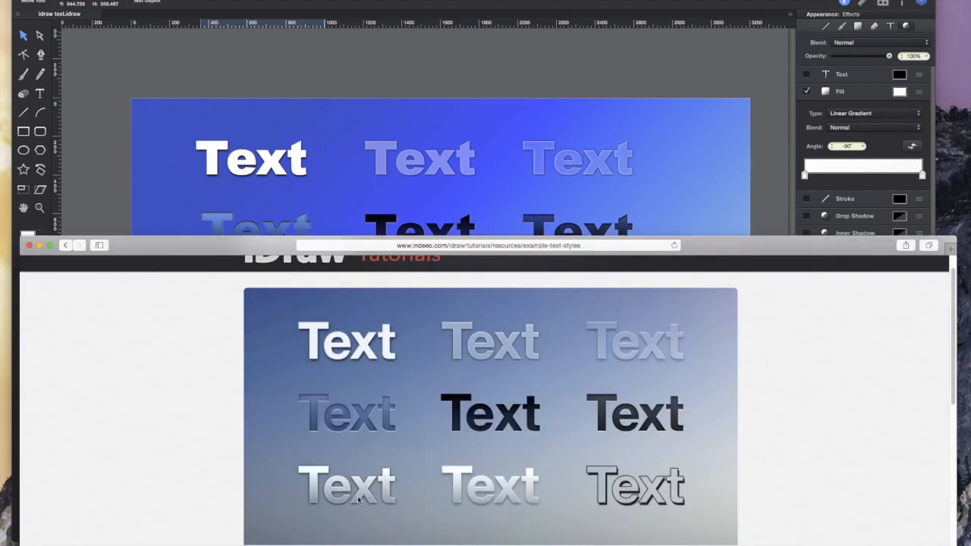
left_click_drag(278, 247, 355, 338)
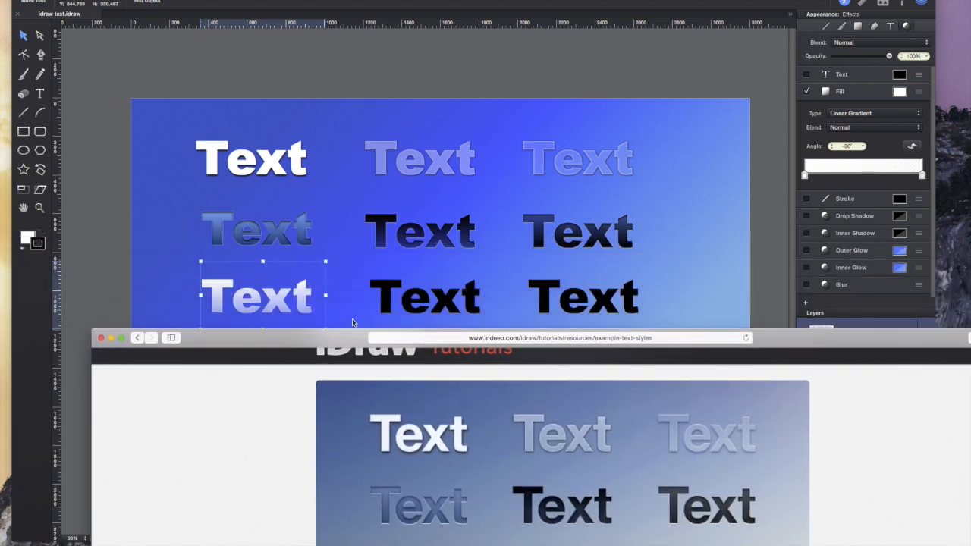
left_click(806, 176)
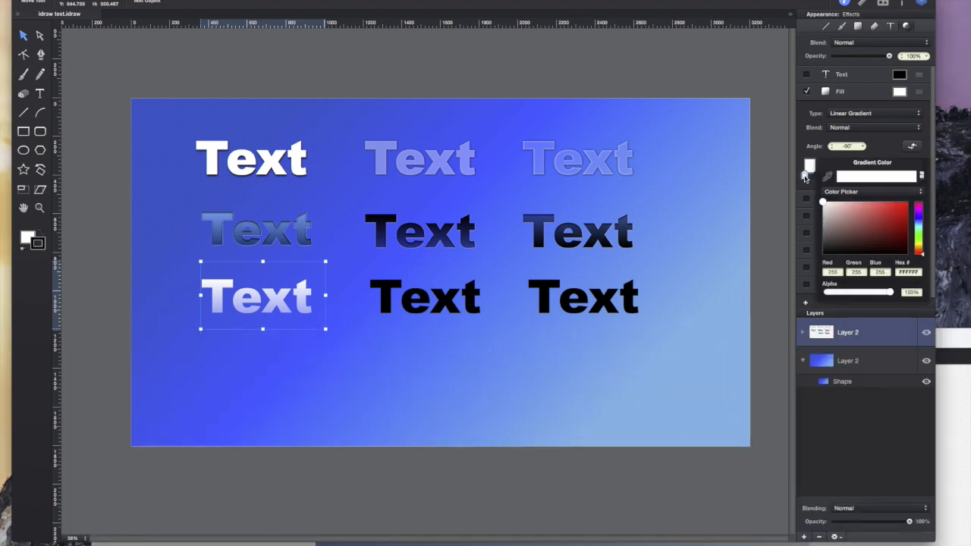
left_click(894, 149)
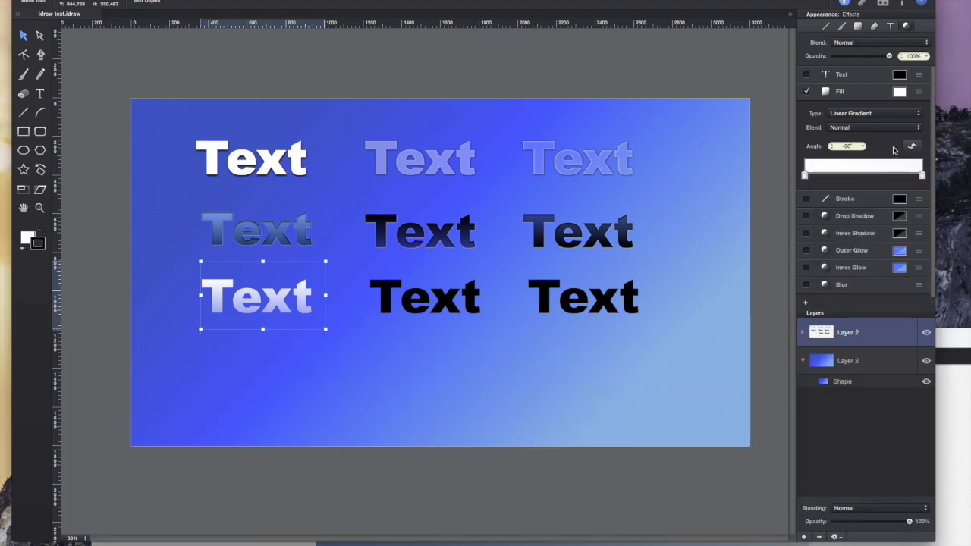
left_click(917, 173)
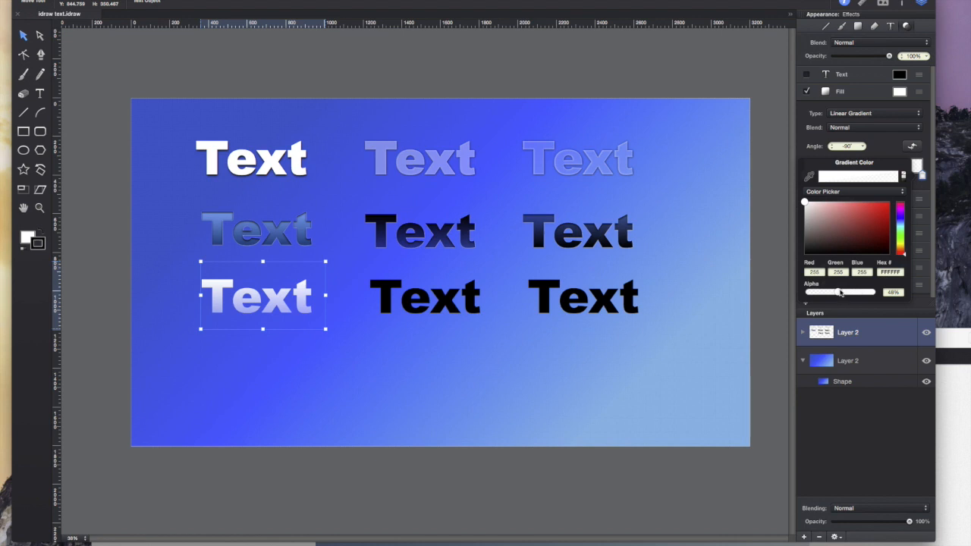
left_click_drag(840, 293, 832, 295)
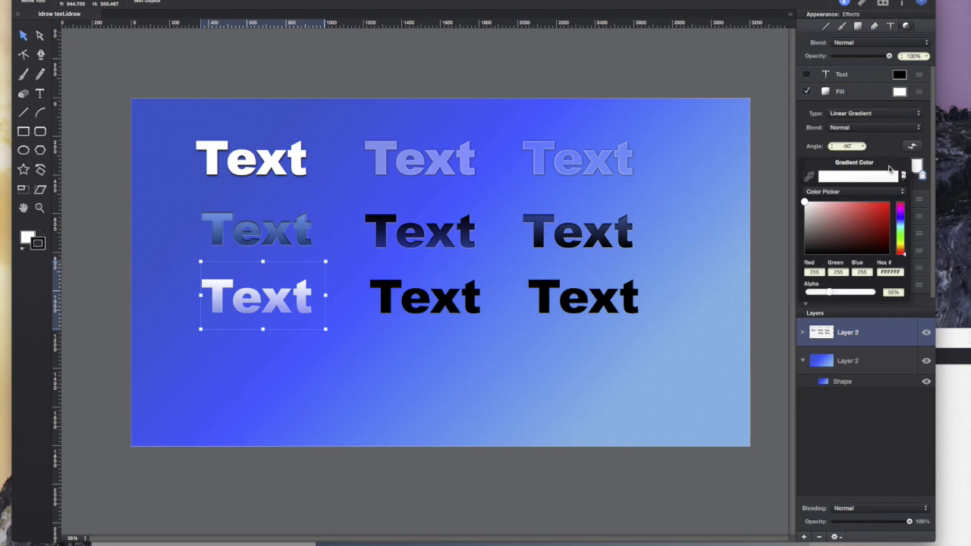
left_click(924, 186)
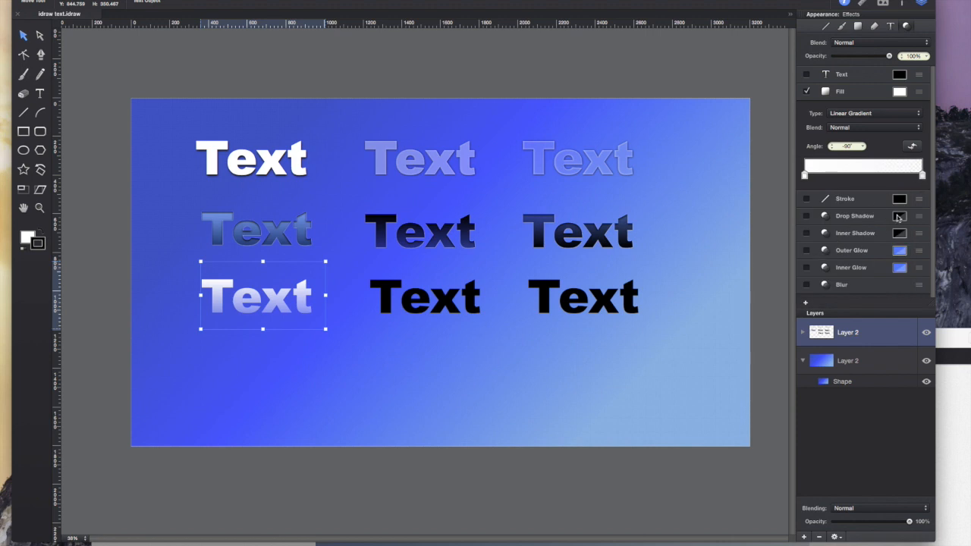
Consult the reference styles and add a white inner glow to the first text in the third row
left_click(955, 336)
mouse_move(929, 340)
left_mouse_down()
mouse_move(939, 304)
mouse_move(925, 333)
mouse_move(921, 312)
mouse_move(913, 342)
left_mouse_up()
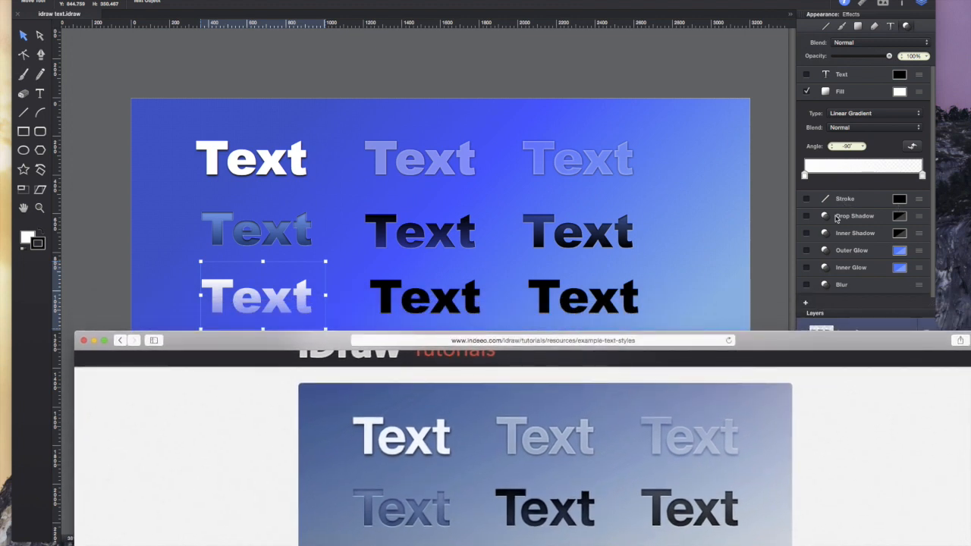
mouse_move(826, 343)
left_mouse_down()
mouse_move(829, 288)
mouse_move(818, 338)
left_mouse_up()
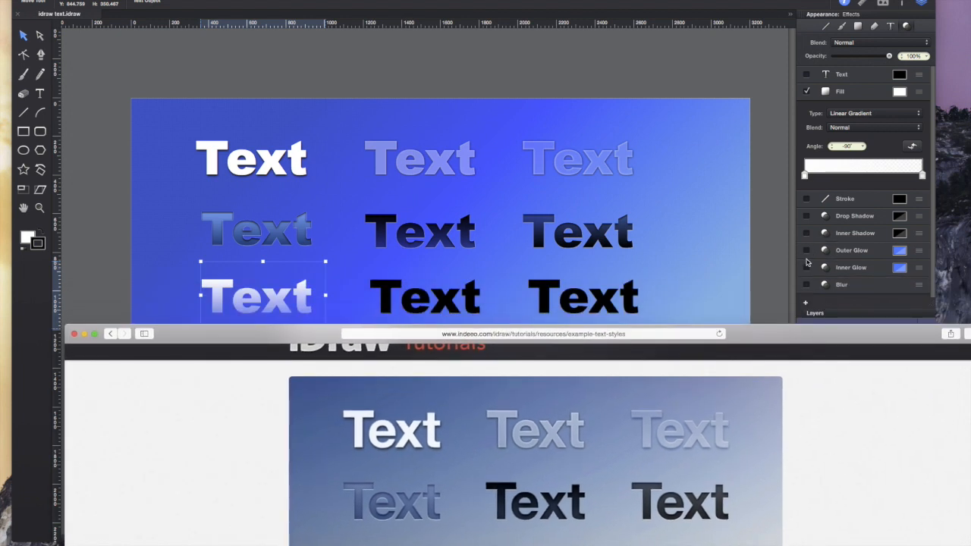
left_click(806, 267)
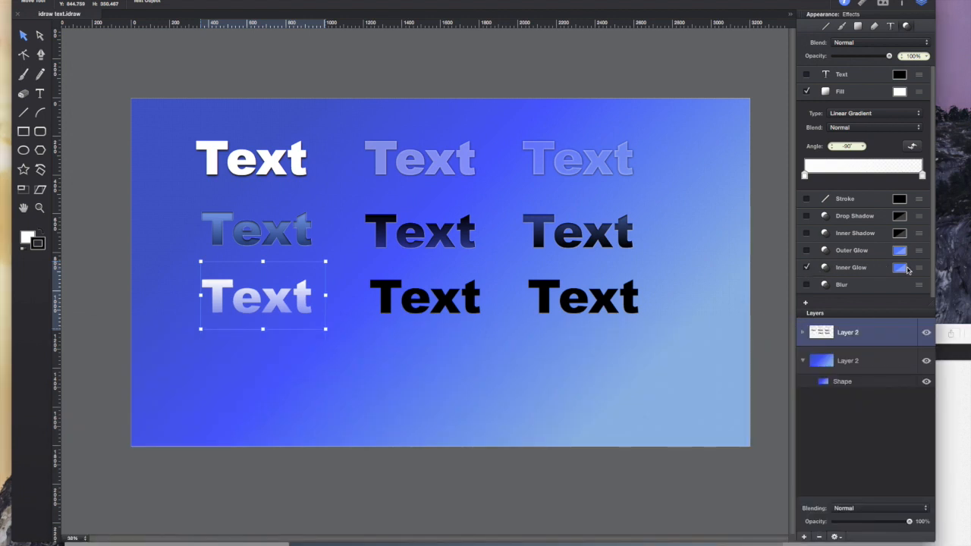
left_click(900, 269)
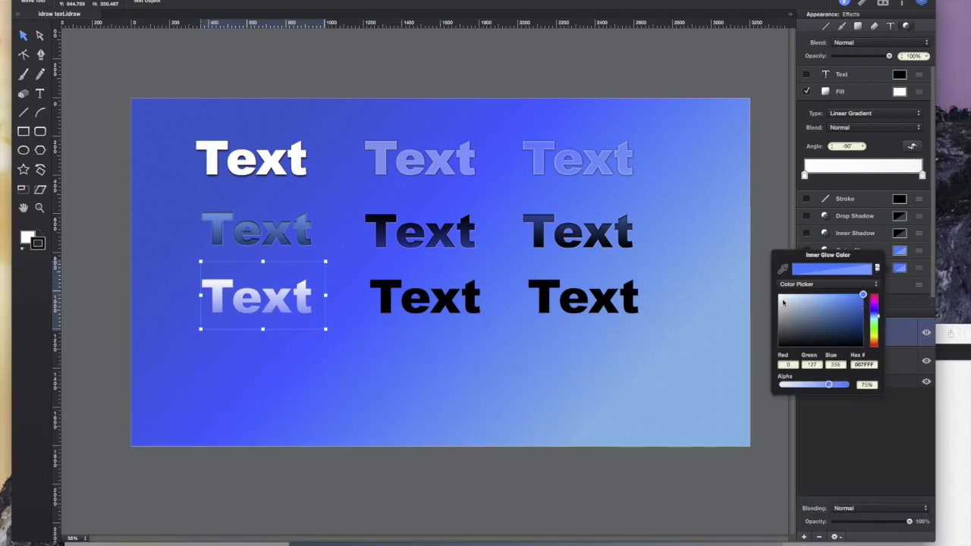
left_click(901, 269)
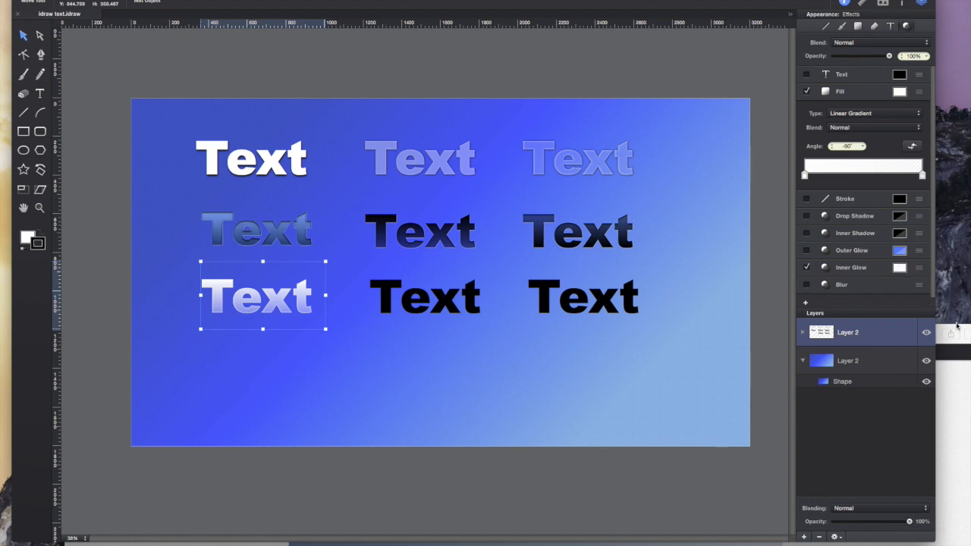
Shrink the drawing window's height and place the reference page below it, showing the lower rows of example styles
left_click_drag(935, 542, 955, 404)
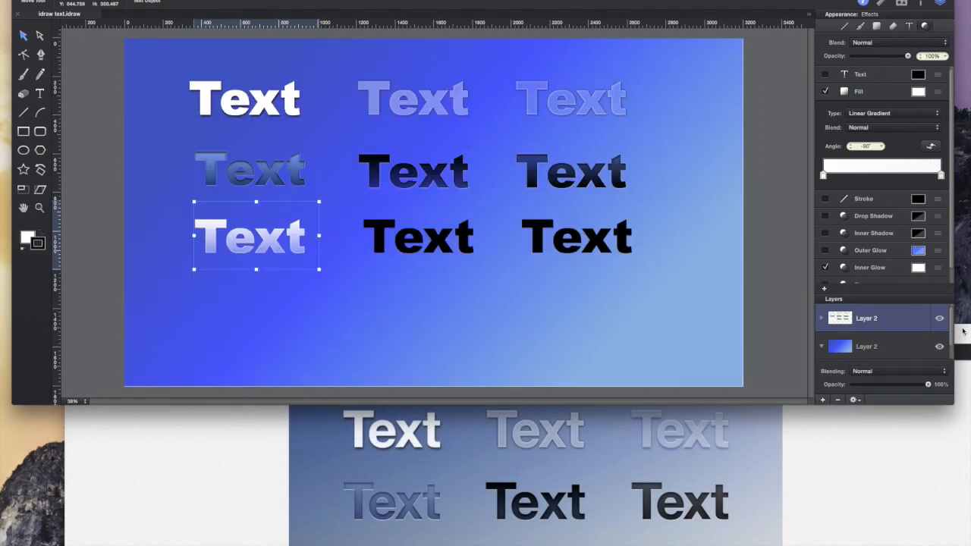
left_click(962, 330)
left_click_drag(963, 330, 945, 285)
left_click_drag(766, 303, 771, 395)
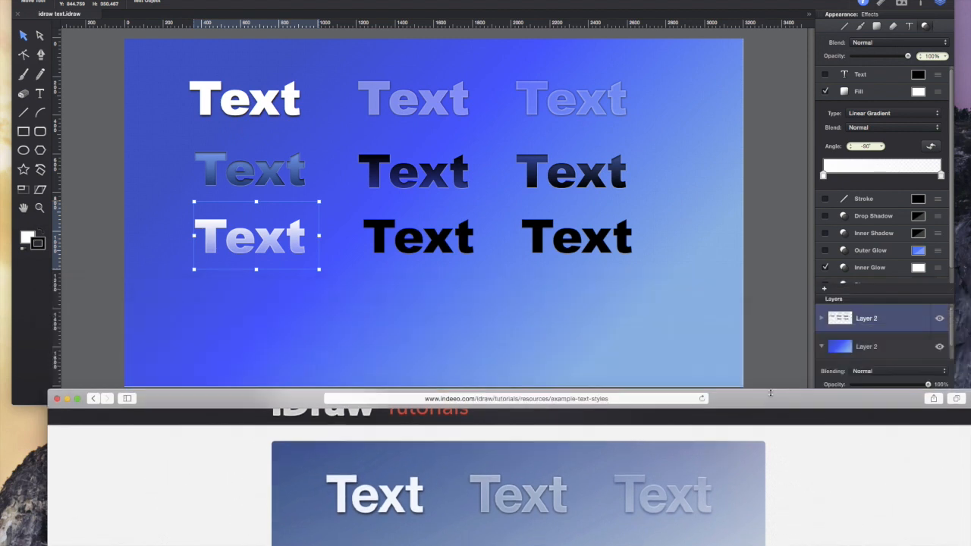
scroll(698, 478, "down", 3)
scroll(675, 488, "down", 2)
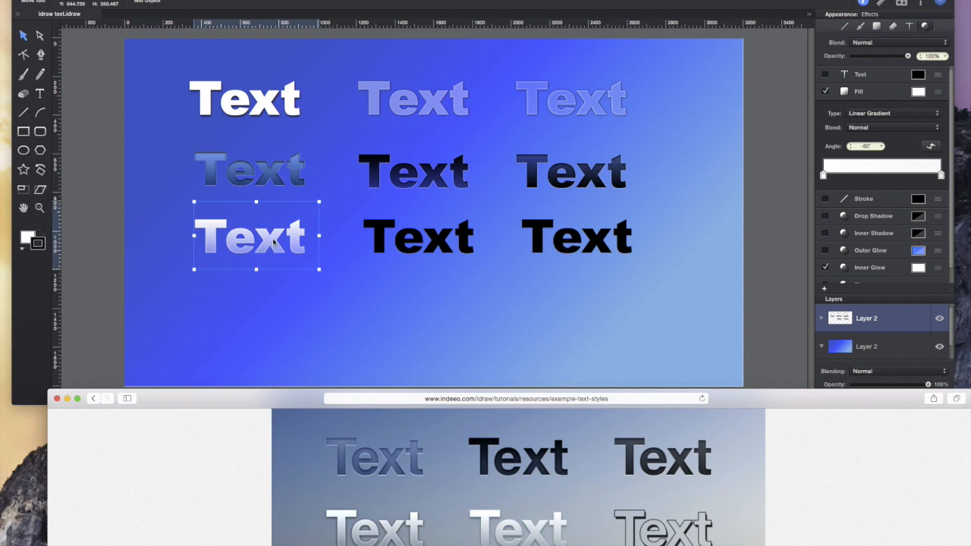
Enable a drop shadow on the first text in the third row
left_click(825, 216)
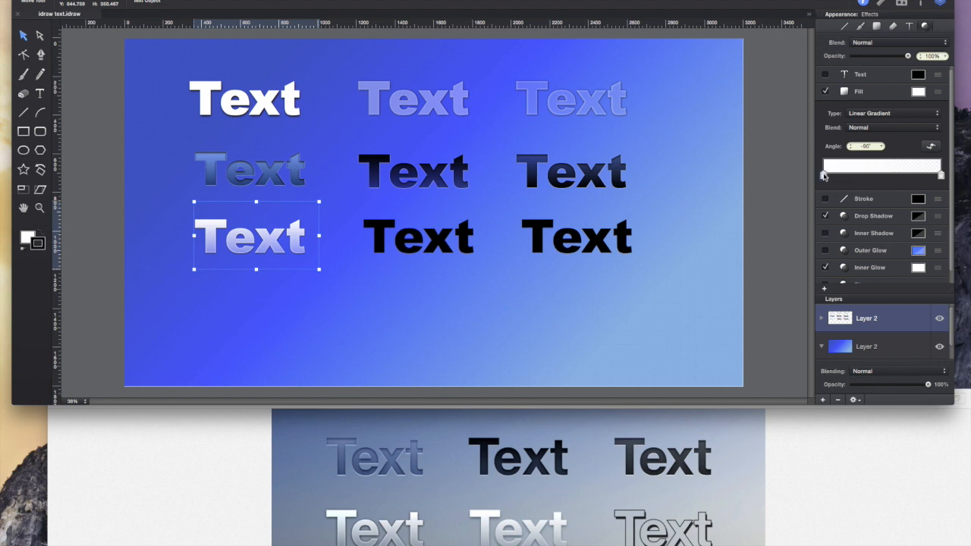
Add a colour stop between the two ends of the white linear gradient fill on the bottom row's first text
left_click(824, 176)
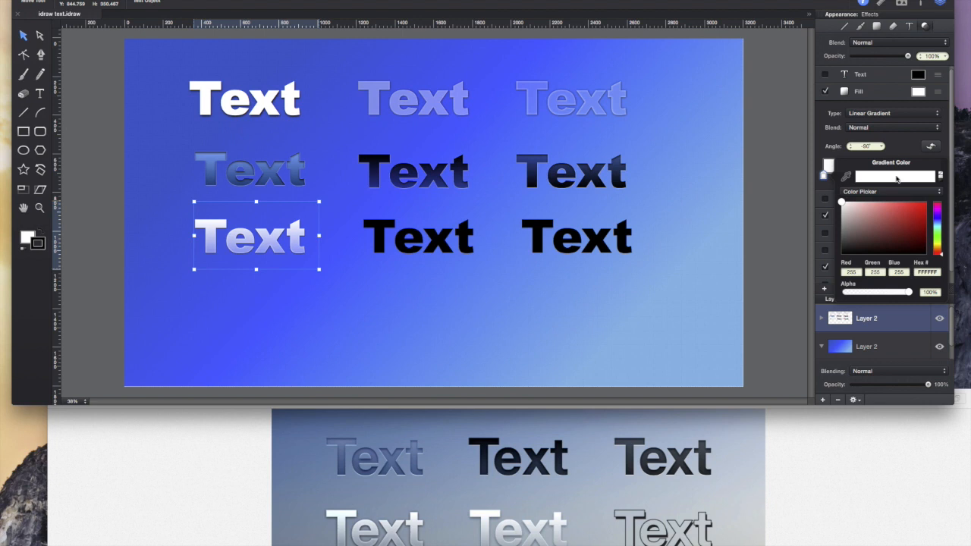
left_click(830, 165)
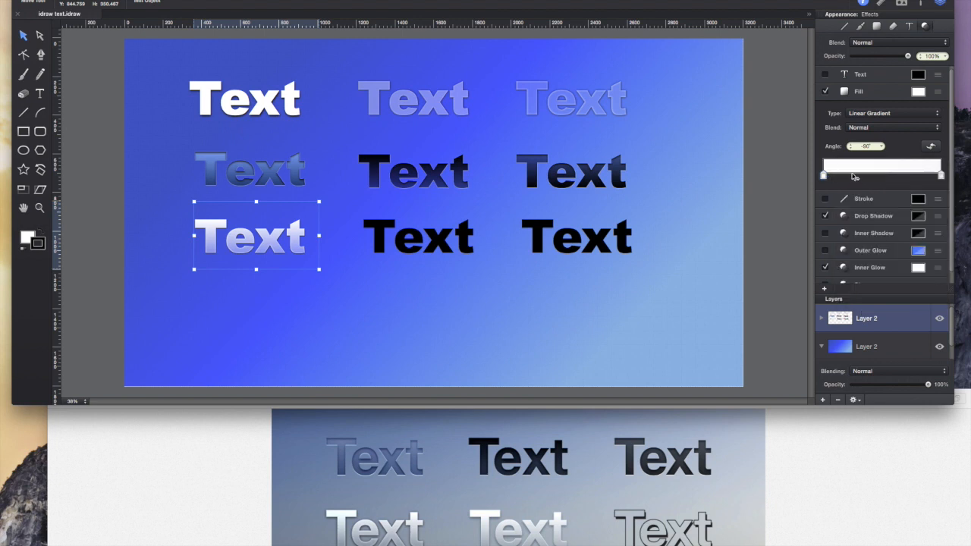
left_click_drag(852, 176, 865, 176)
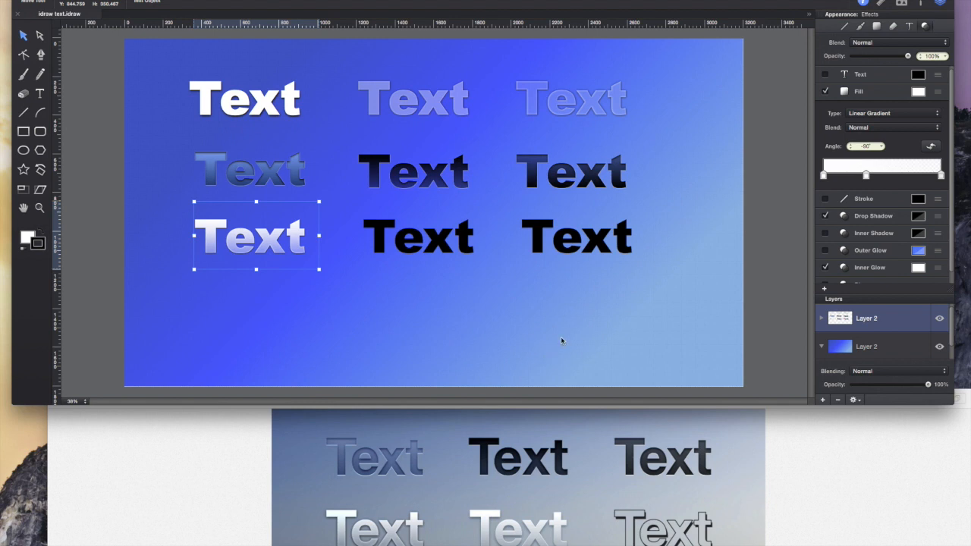
Select the background shape and recolour the middle stop of its linear gradient fill to light blue 5C8FE9
left_click(850, 349)
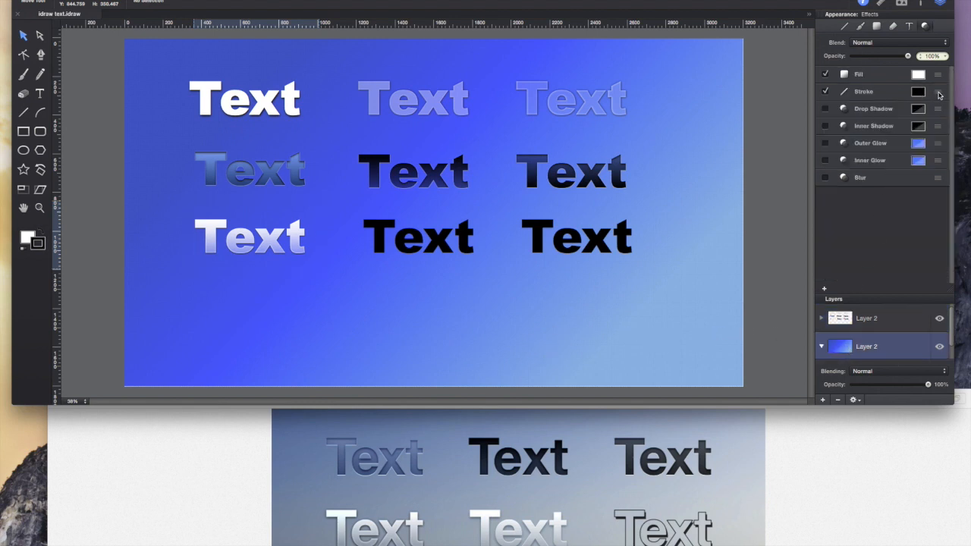
left_click(938, 75)
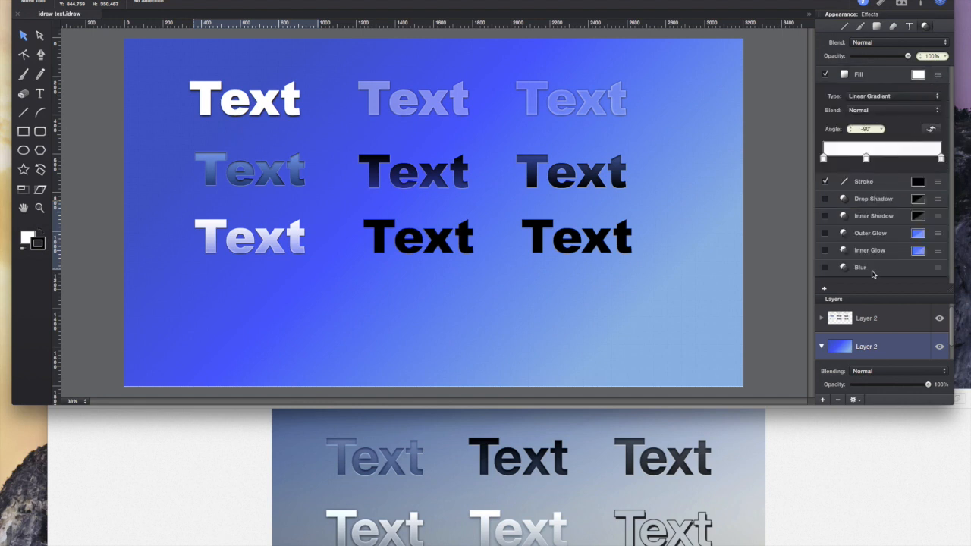
left_click(920, 74)
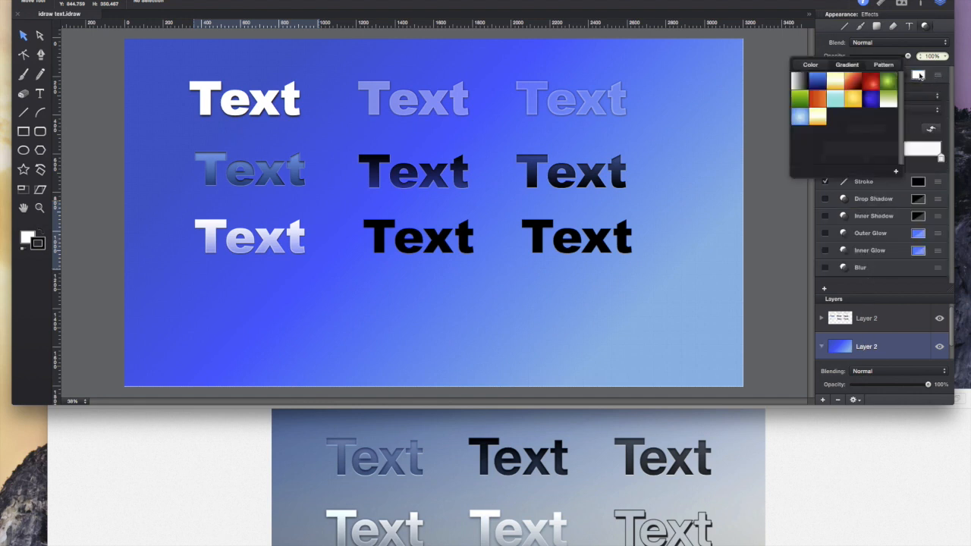
left_click(936, 78)
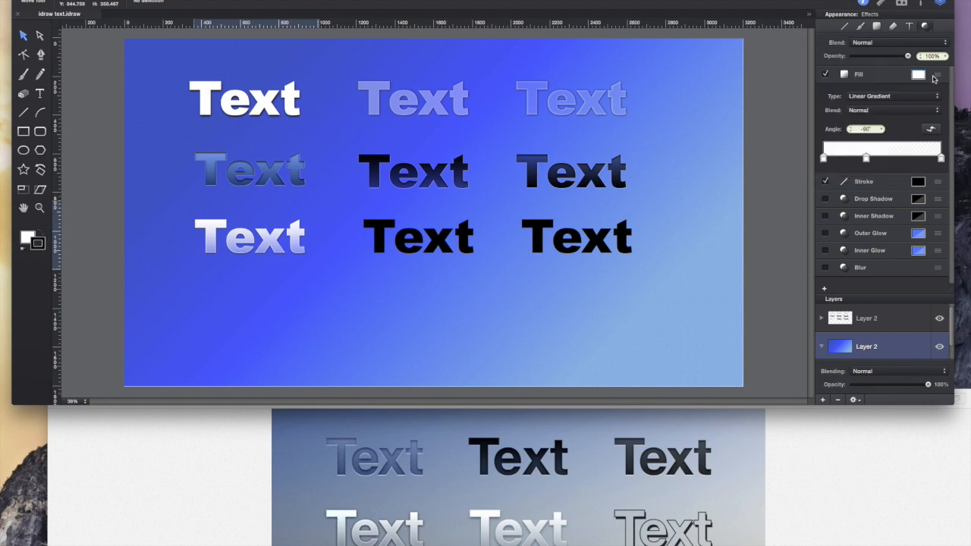
scroll(882, 346, "down", 1)
left_click(877, 353)
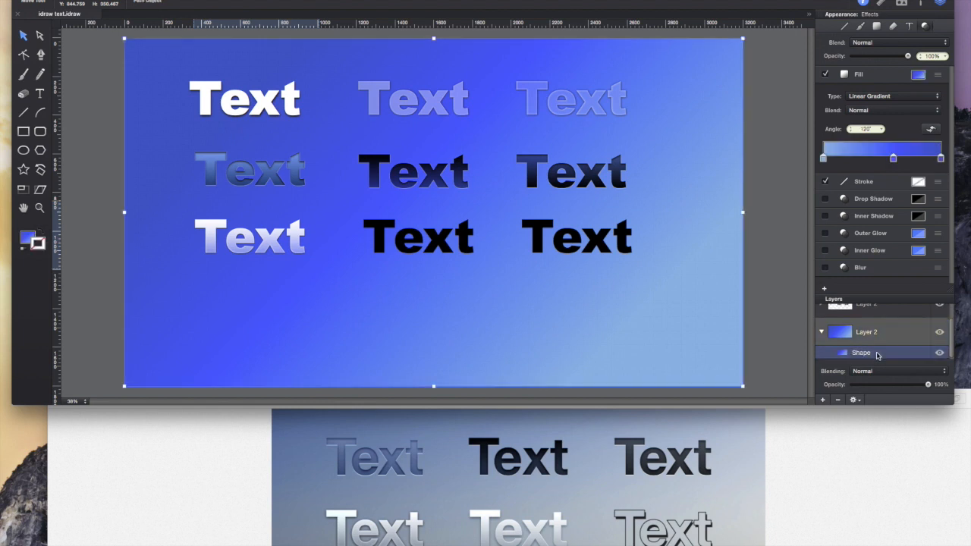
double_click(894, 157)
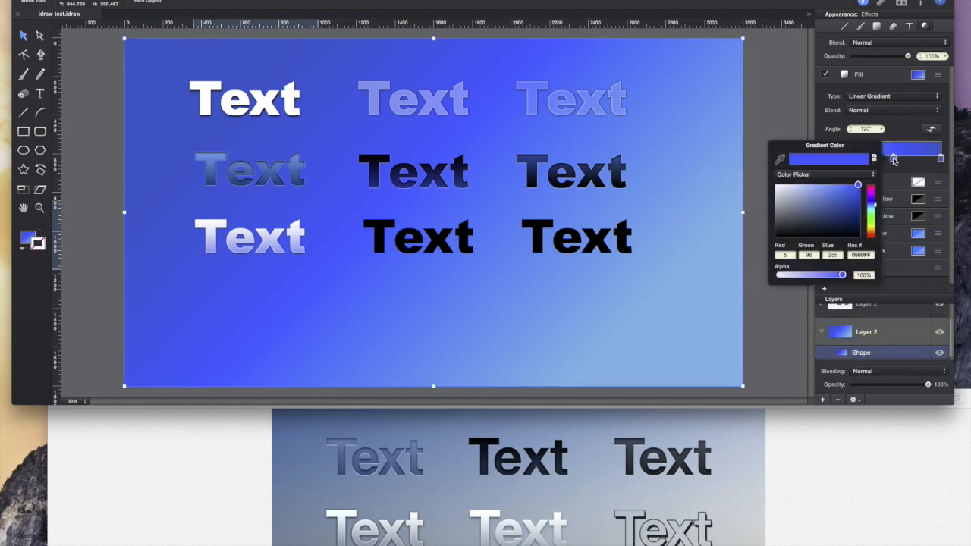
left_click_drag(853, 190, 827, 189)
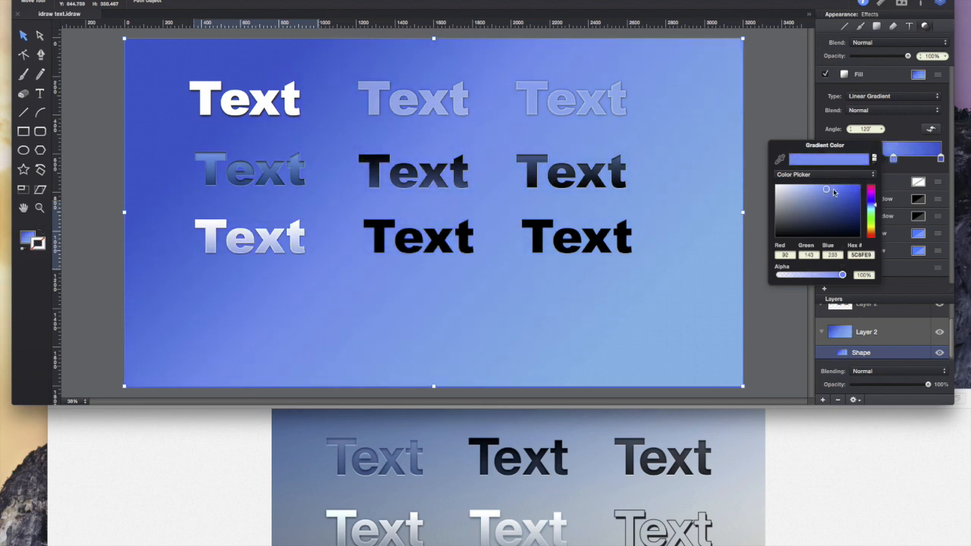
Recolour the end stop of the background shape's gradient to bright blue 0B72FF
left_click(941, 158)
double_click(941, 157)
left_click(899, 193)
left_click_drag(898, 192, 905, 180)
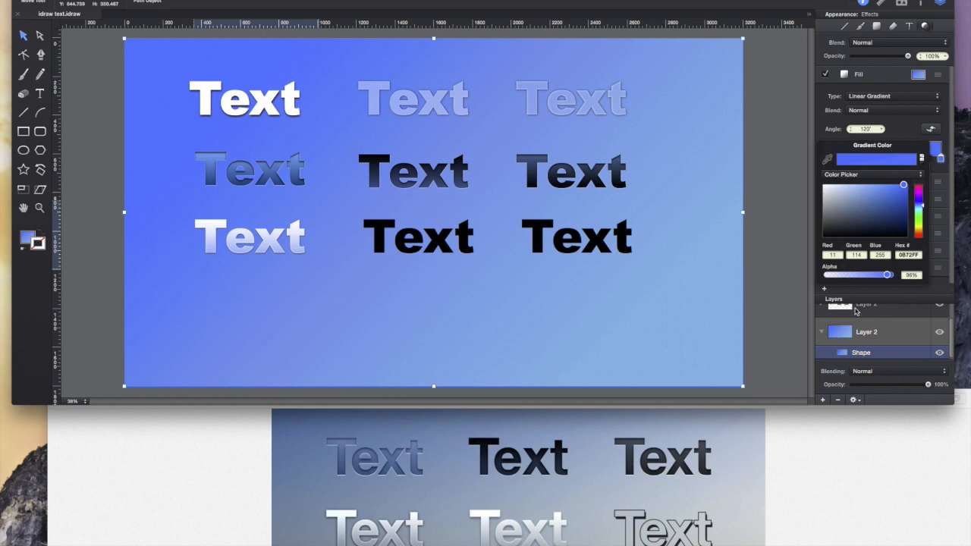
double_click(887, 310)
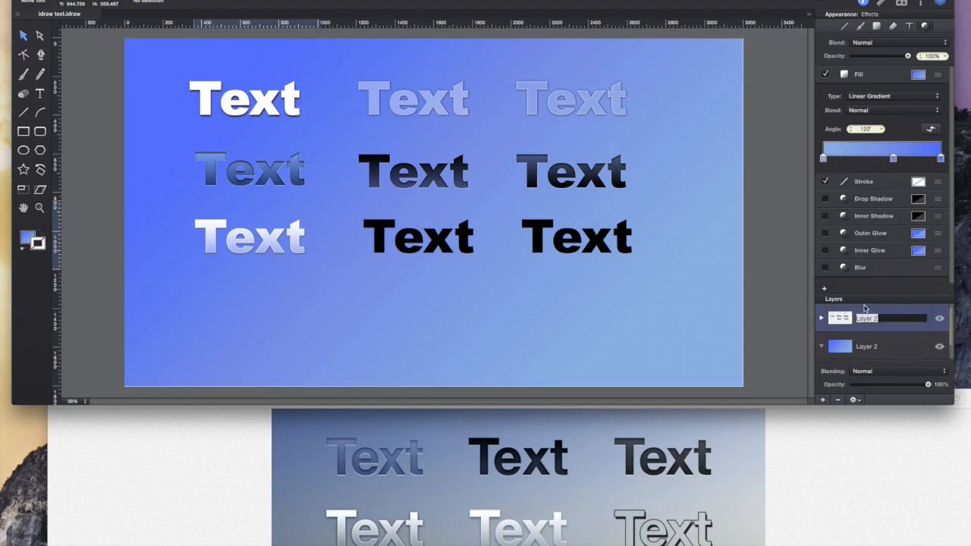
left_click(799, 329)
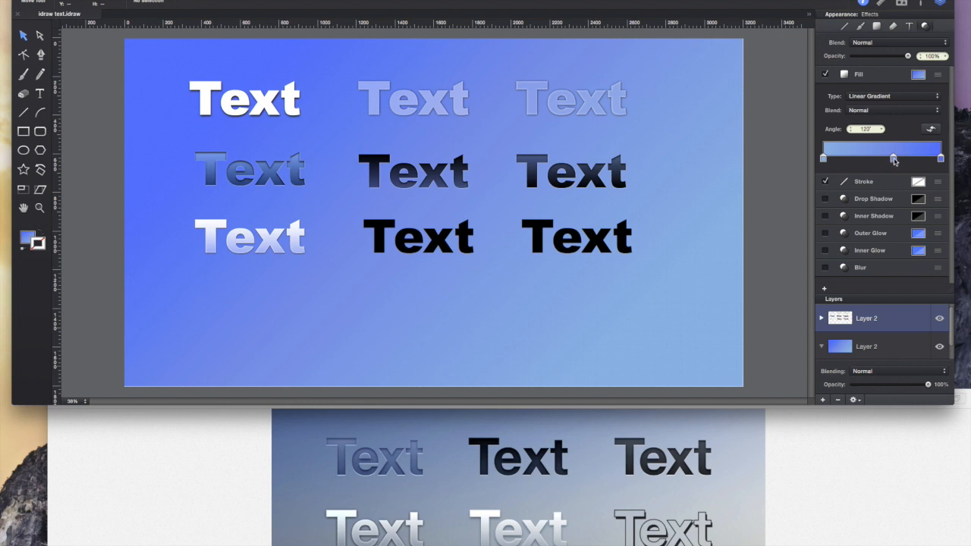
Try to shift the middle gradient stop toward the end and lighten the end stop to 5FA2FC with only the background layer selected
left_click(878, 345)
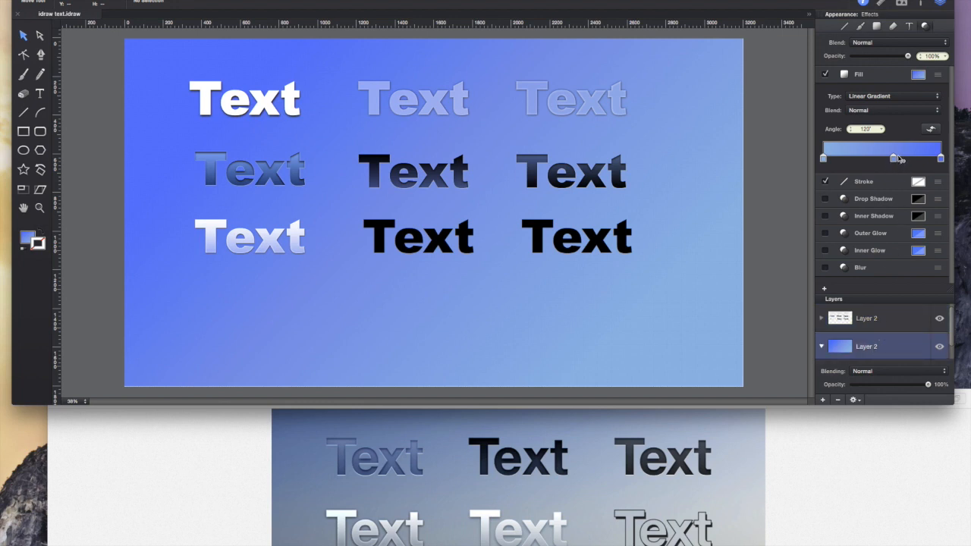
left_click_drag(893, 158, 909, 158)
double_click(942, 159)
mouse_move(880, 194)
left_mouse_down()
mouse_move(854, 190)
mouse_move(875, 186)
left_mouse_up()
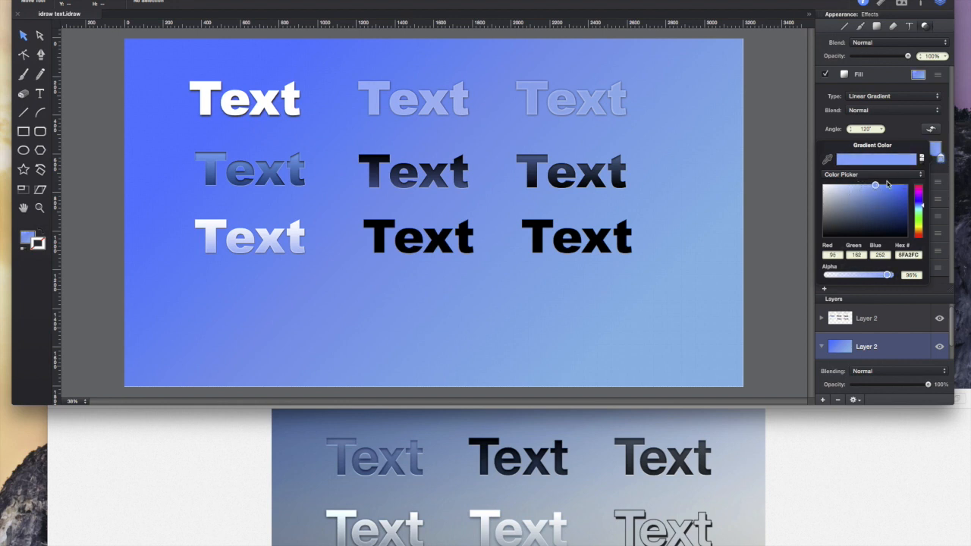
left_click(942, 159)
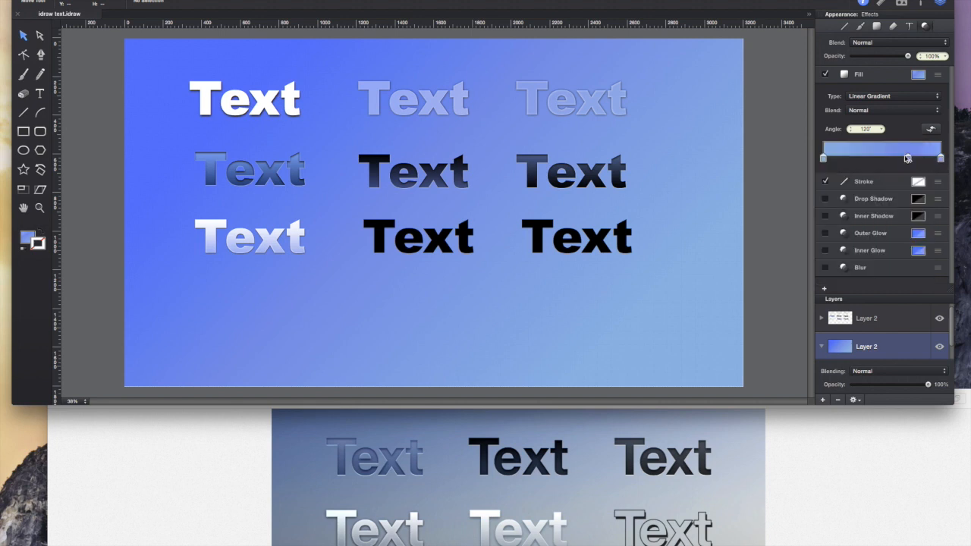
Try to add a fourth, paler blue stop to the gradient with only the background layer selected
left_click_drag(909, 160, 922, 161)
left_click(922, 158)
left_click(922, 159)
left_click_drag(923, 166, 914, 166)
double_click(905, 158)
left_click_drag(837, 195, 808, 184)
left_click(915, 163)
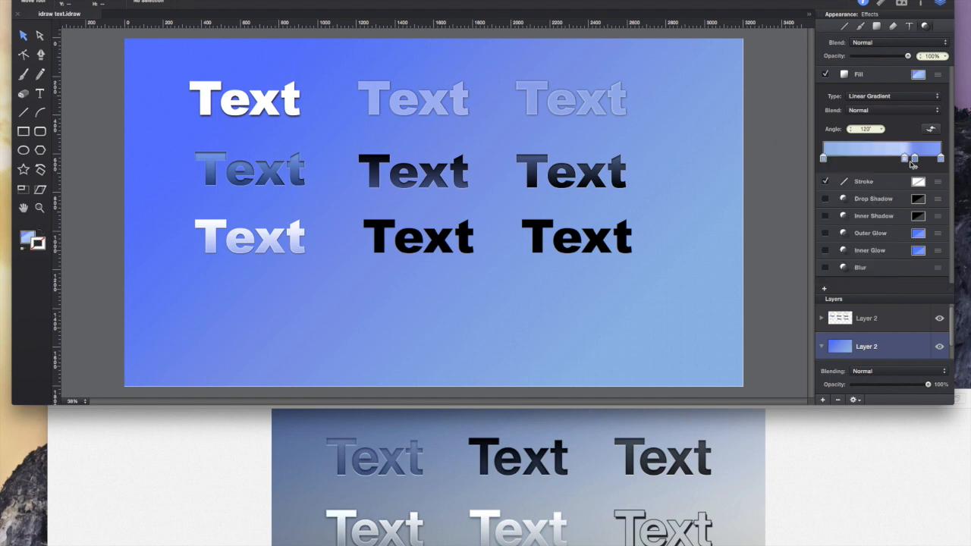
left_click(915, 159)
left_click(923, 157)
Select the shape inside the background layer and move its middle gradient stop close to the end stop
scroll(852, 344, "down", 1)
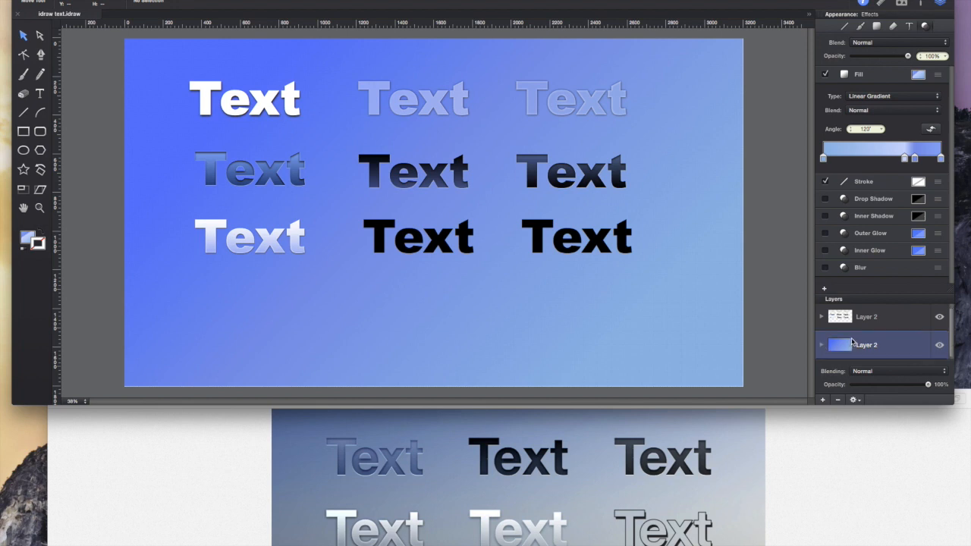
left_click(824, 348)
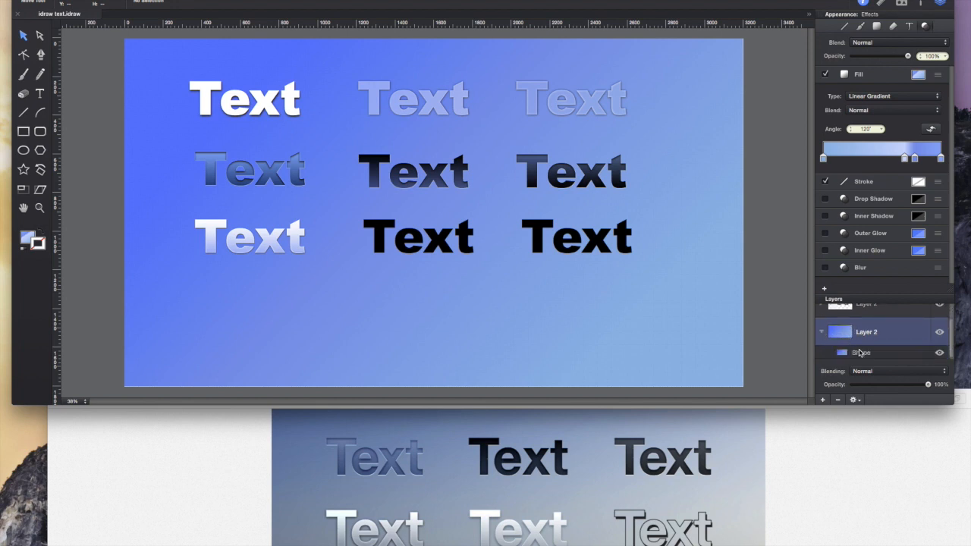
left_click(861, 353)
left_click_drag(896, 160, 927, 161)
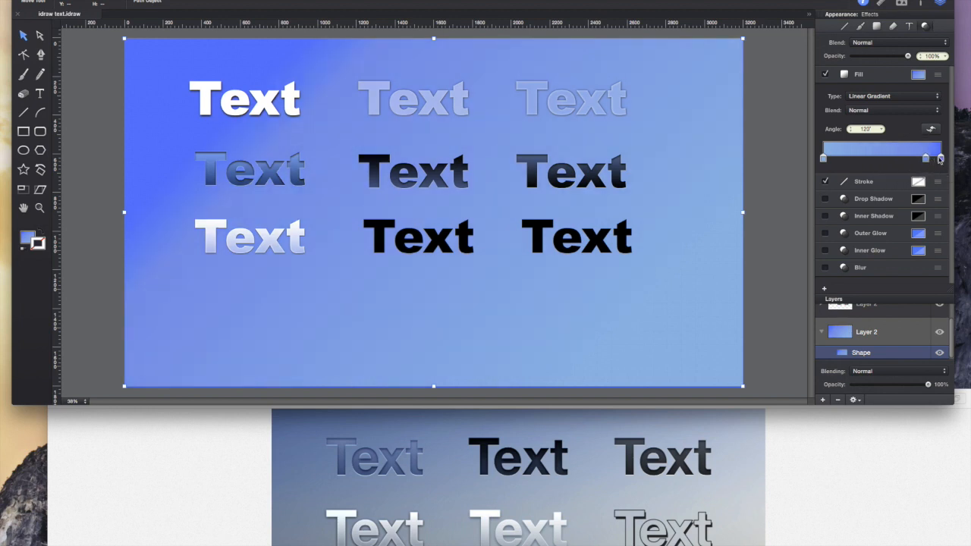
Recolour the background gradient's end stop to 5F9EF5 and its middle stop to 7DAAFA
left_click(941, 158)
mouse_move(880, 193)
left_mouse_down()
mouse_move(863, 187)
mouse_move(875, 188)
left_mouse_up()
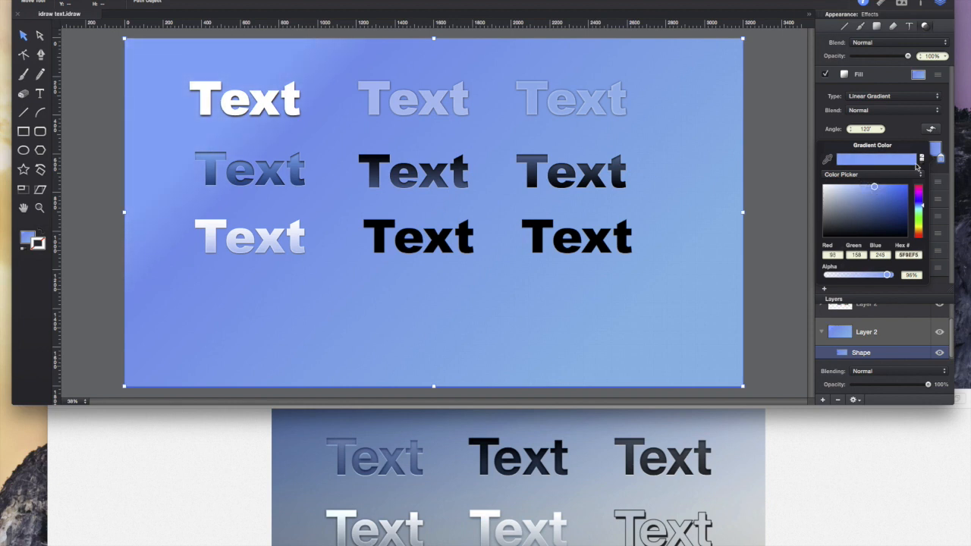
left_click(945, 163)
left_click(926, 159)
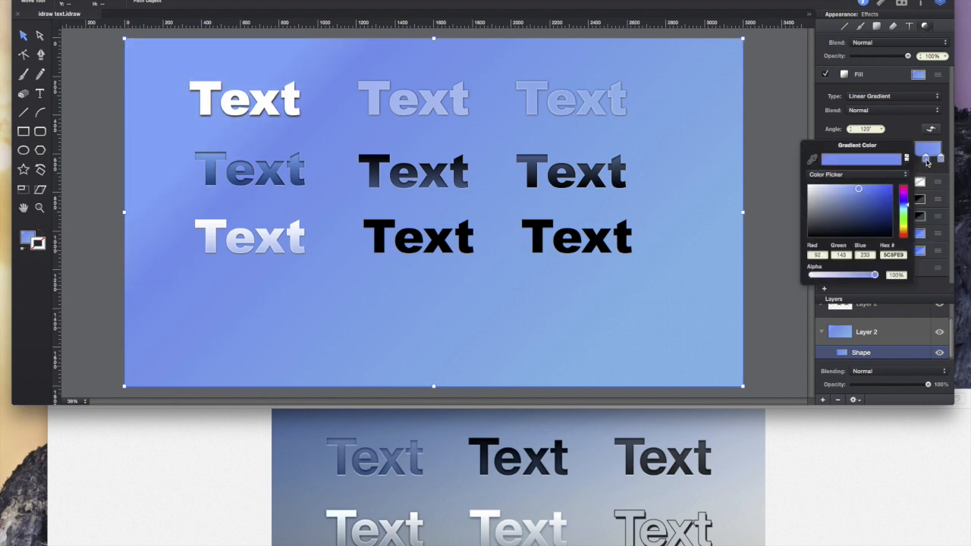
left_click_drag(860, 192, 851, 187)
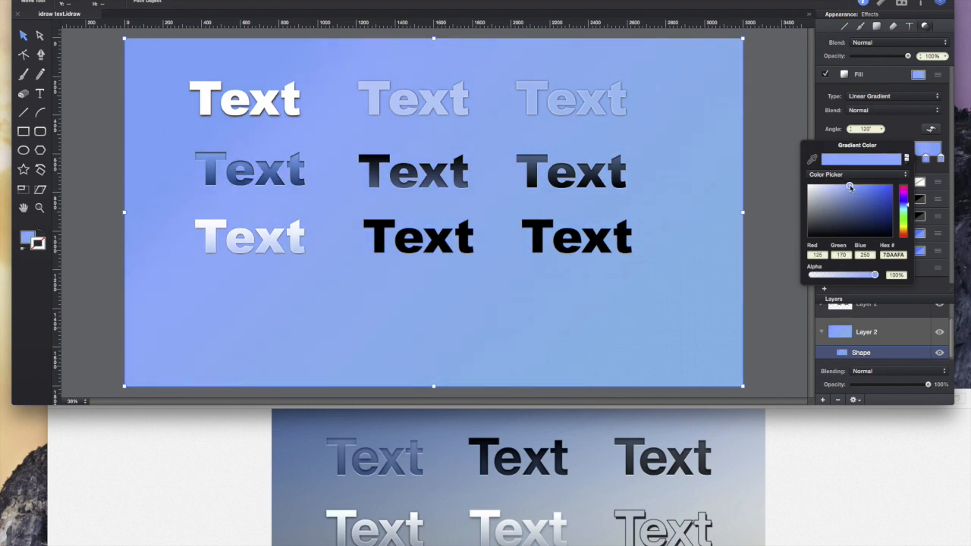
left_click(926, 170)
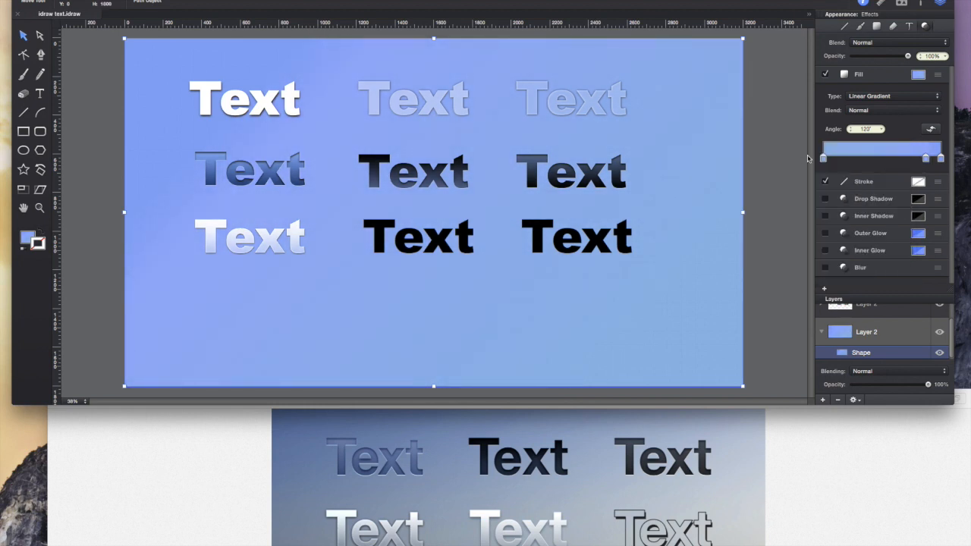
Recolour the start stop of the background shape's gradient to pale blue 9ED1F8
left_click(825, 159)
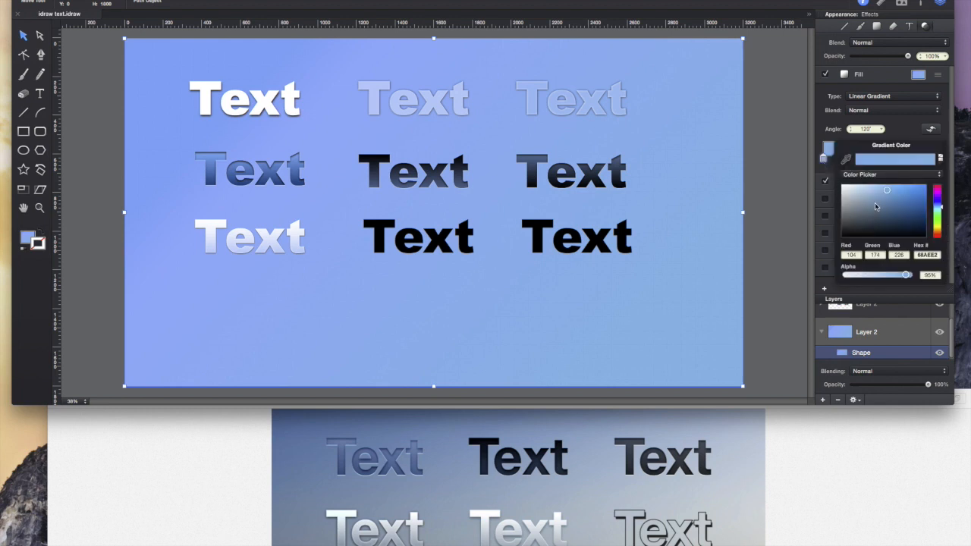
left_click_drag(888, 190, 873, 188)
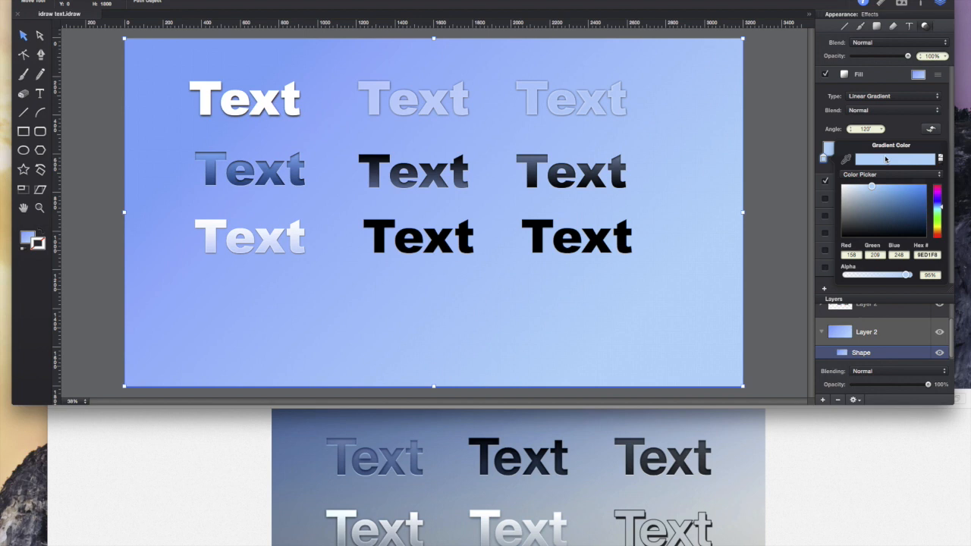
left_click(873, 175)
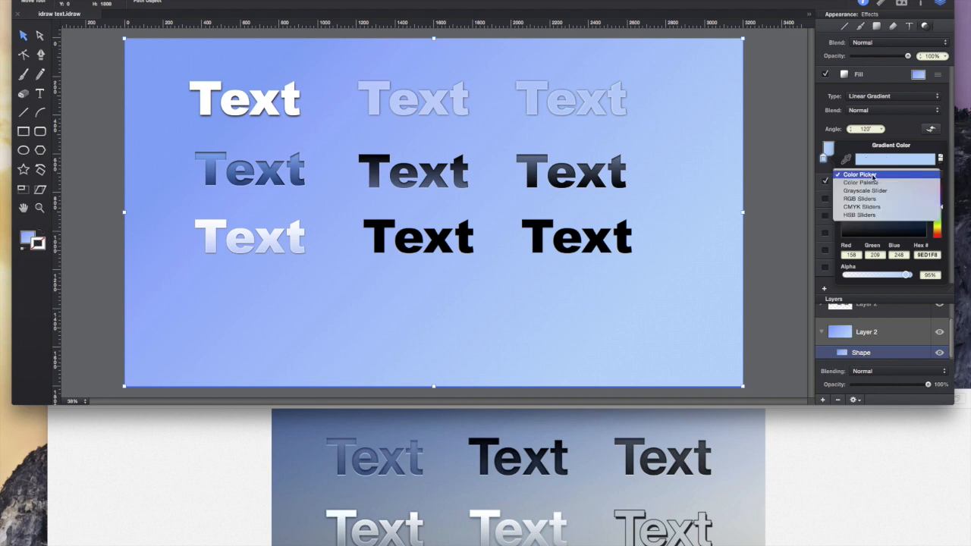
left_click(873, 175)
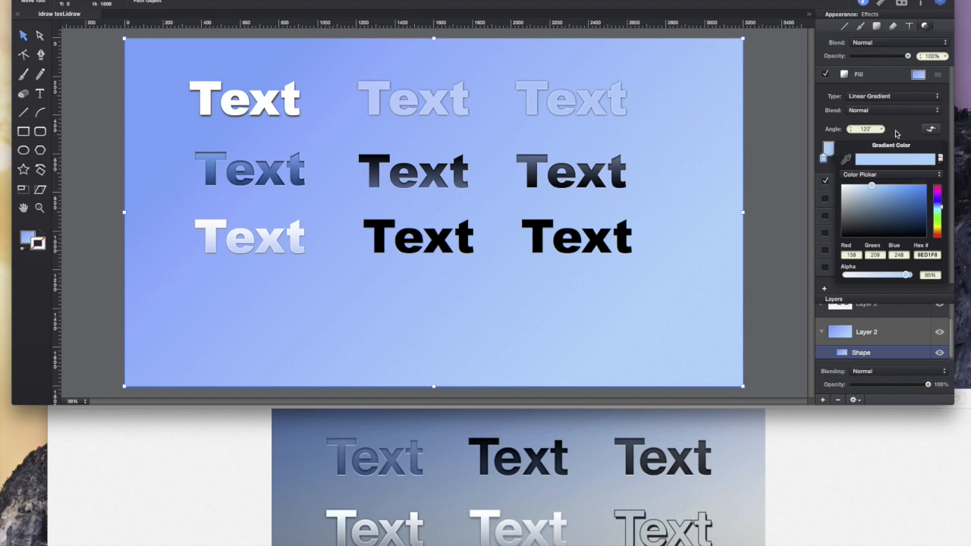
left_click(897, 136)
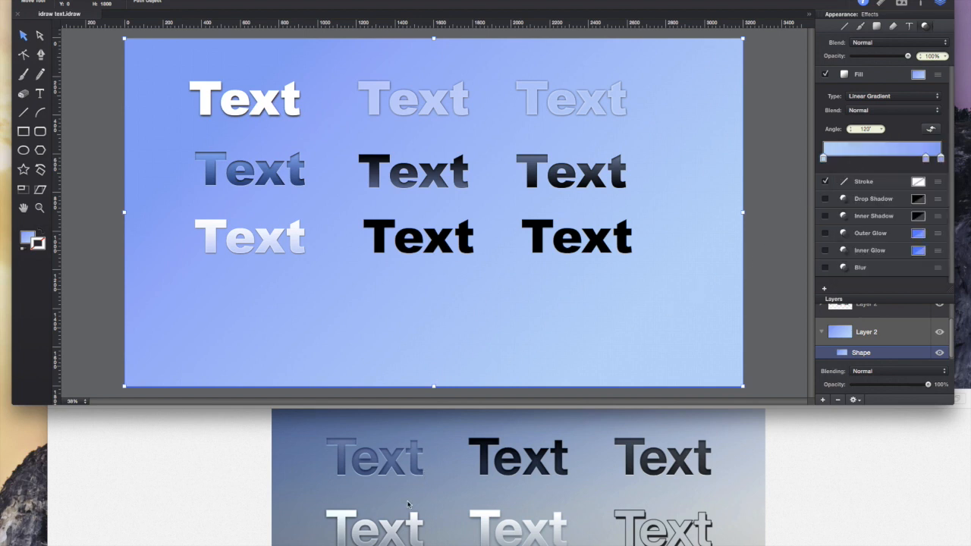
Check the last row of the reference text styles and delete the middle text in the artwork's bottom row
scroll(396, 497, "down", 5)
scroll(403, 484, "up", 3)
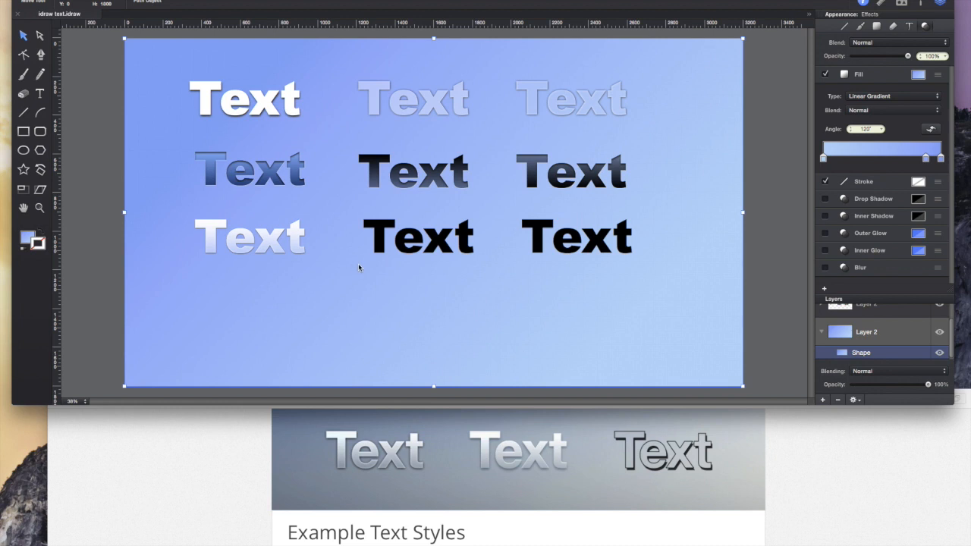
key("g")
key("v")
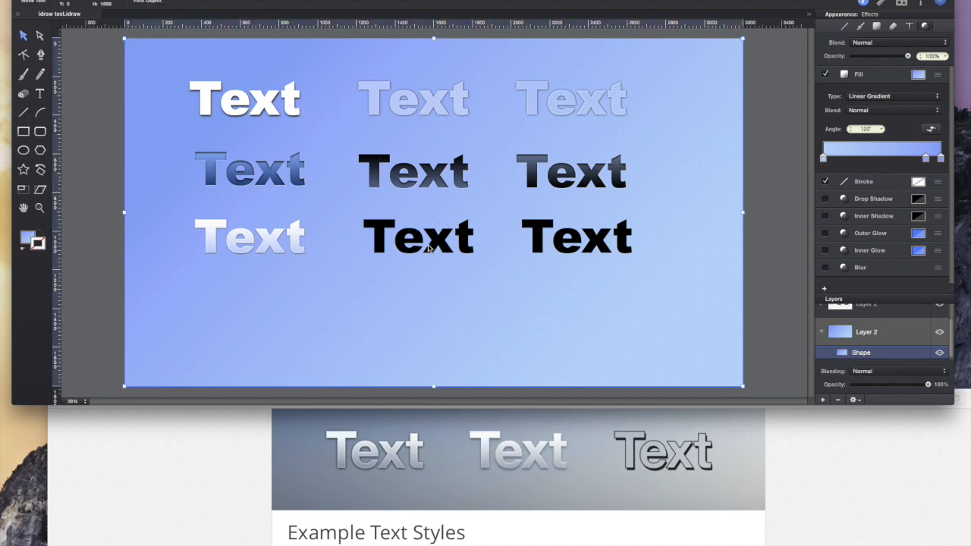
scroll(856, 319, "up", 1)
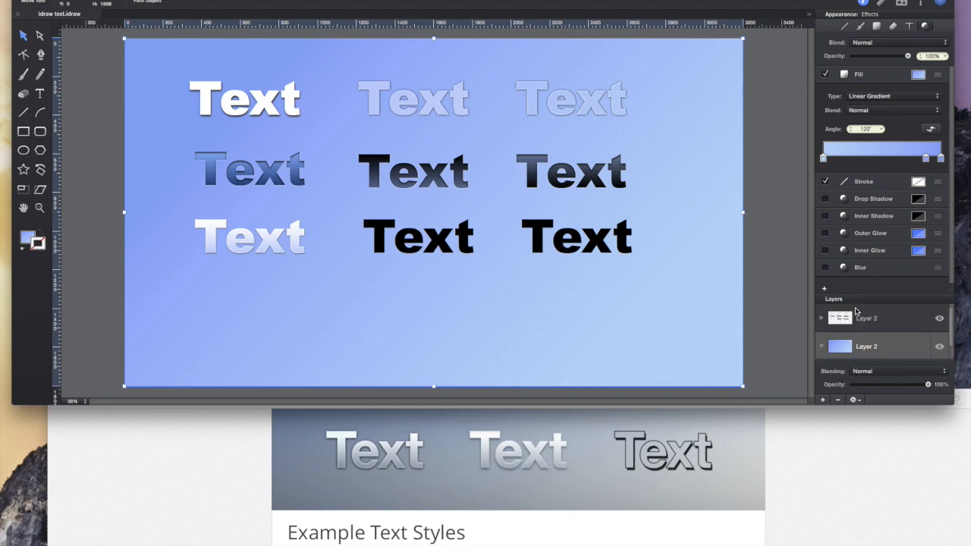
left_click(824, 319)
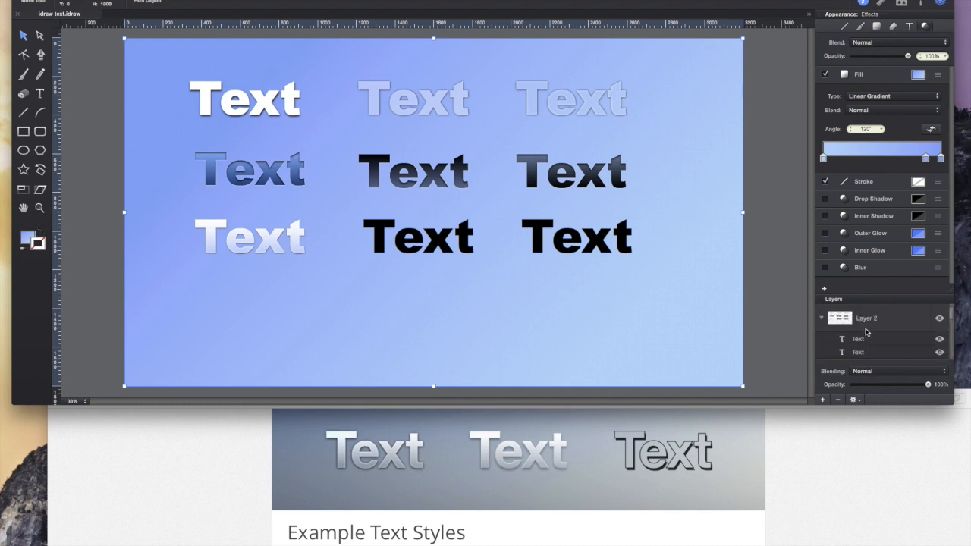
left_click(862, 317)
left_click(453, 251)
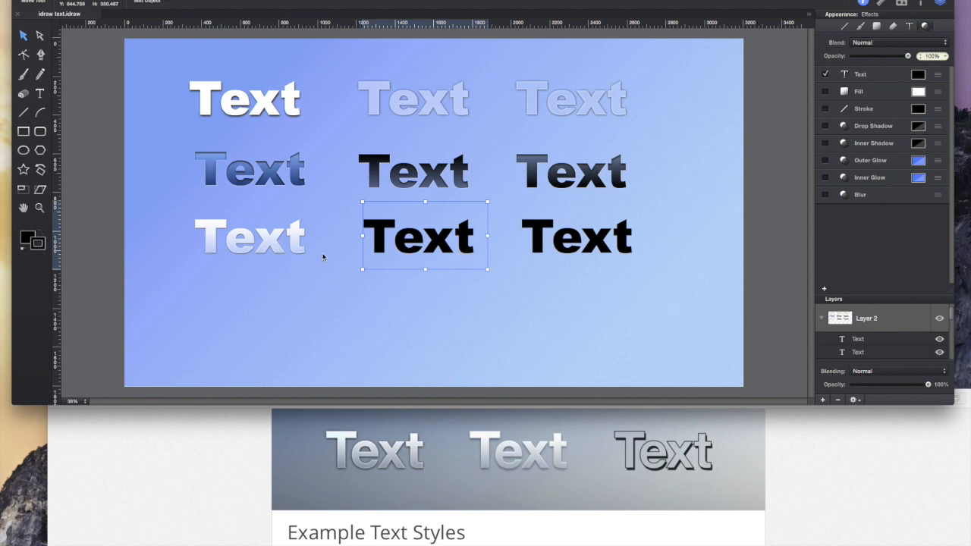
key("Delete")
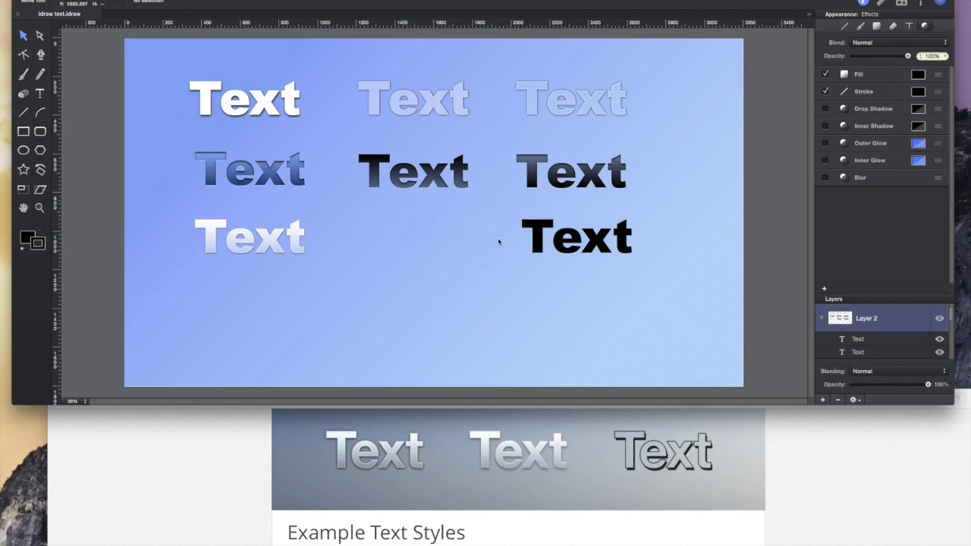
Delete the black text in the bottom row and place a copy of the row's white text in the middle column
left_click(567, 239)
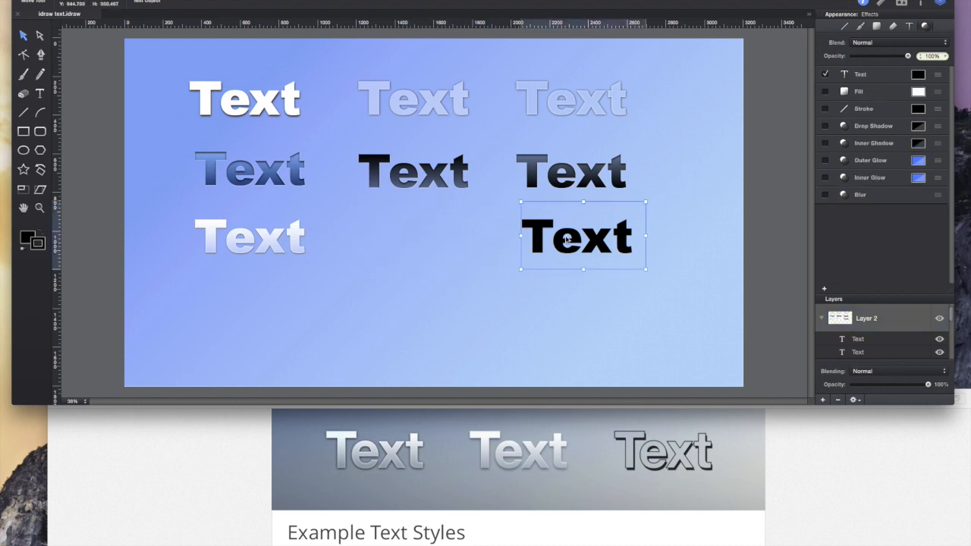
key("Delete")
left_click(291, 240)
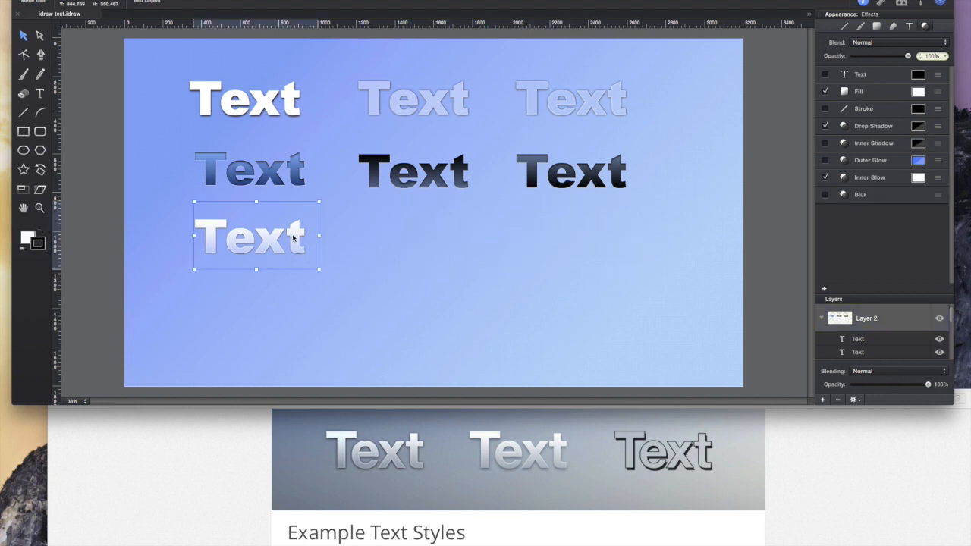
key("super+v")
left_click_drag(422, 217, 411, 241)
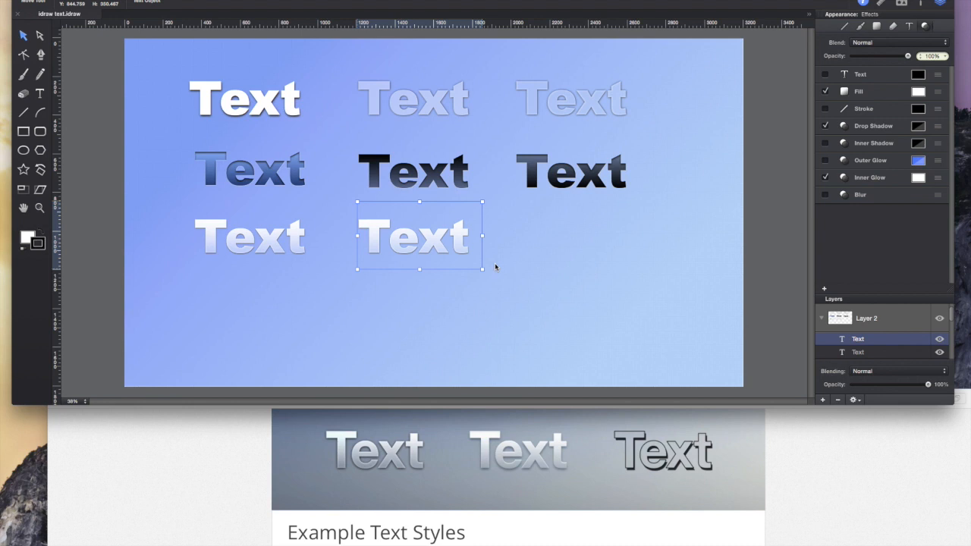
Set the drop shadow of the bottom row's middle text to a Y offset of 3 pt and a size of 14 pt
left_click_drag(289, 240, 289, 240)
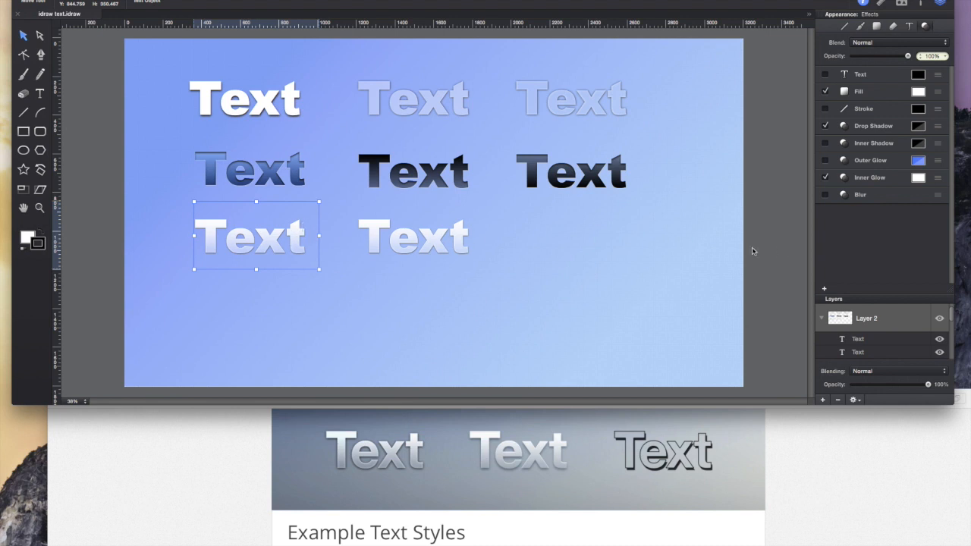
left_click(440, 244)
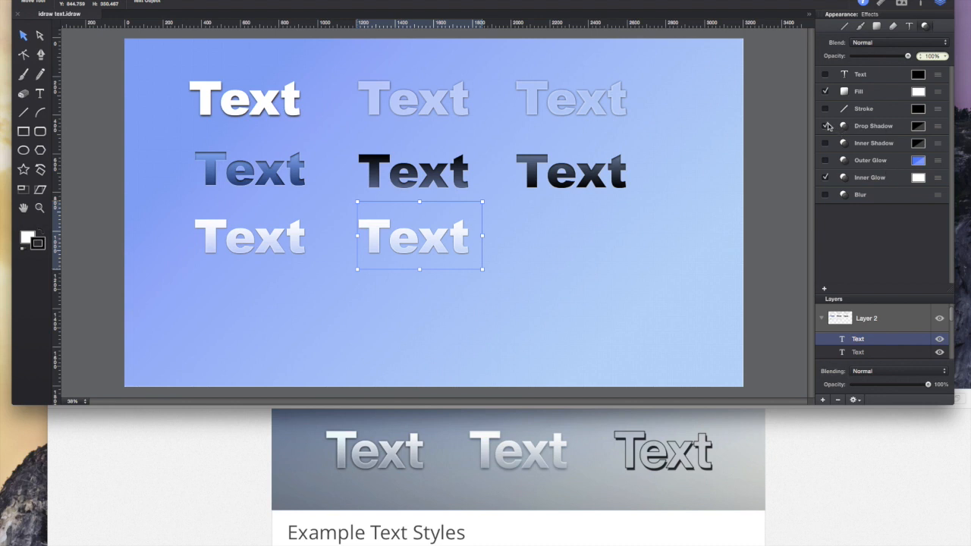
left_click(940, 127)
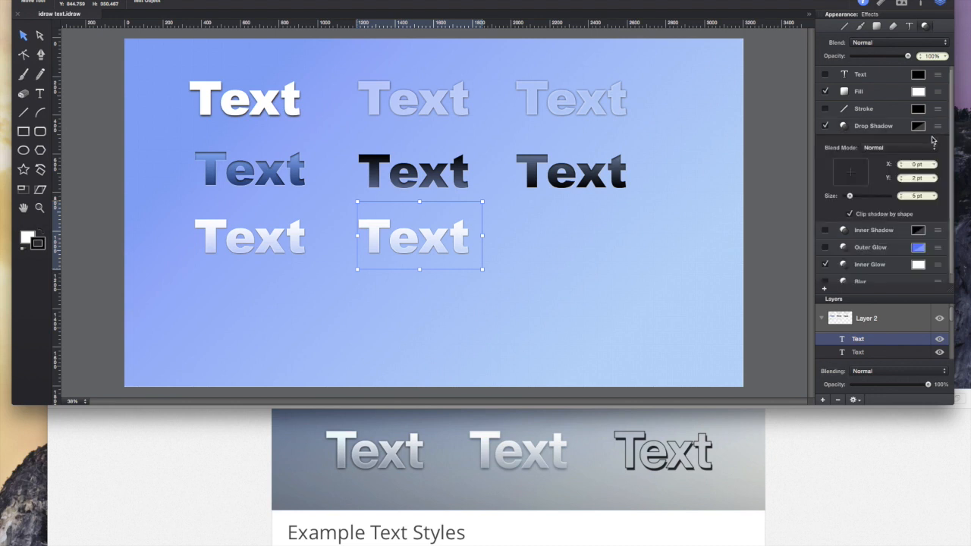
left_click(903, 178)
type("3")
key("Return")
left_click_drag(852, 197, 861, 197)
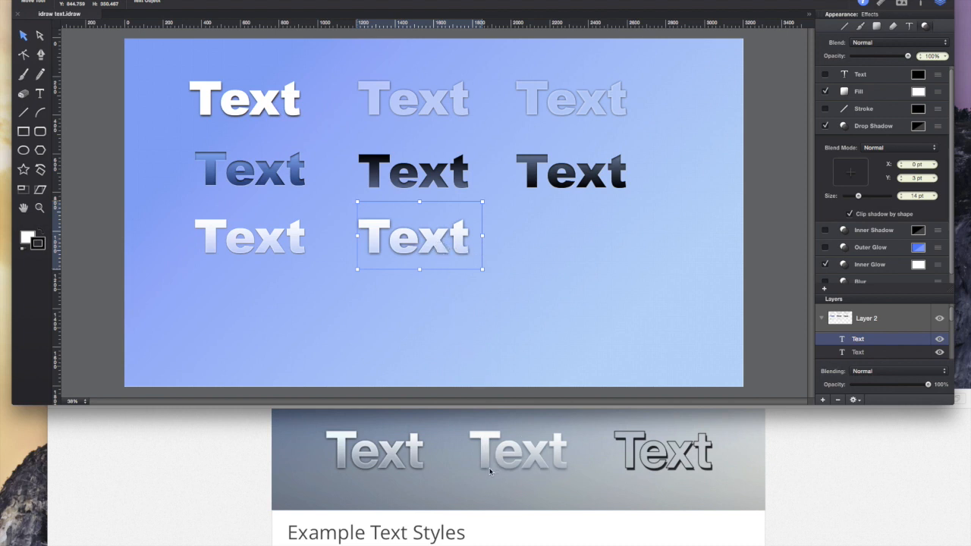
left_click(516, 299)
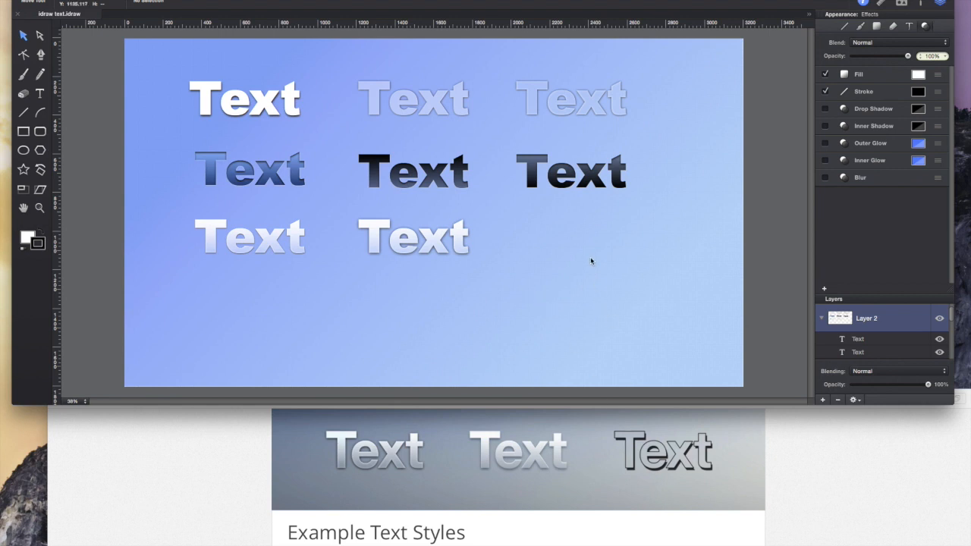
Copy the bottom row's middle text and place the duplicate as the third text of that row
left_click(458, 247)
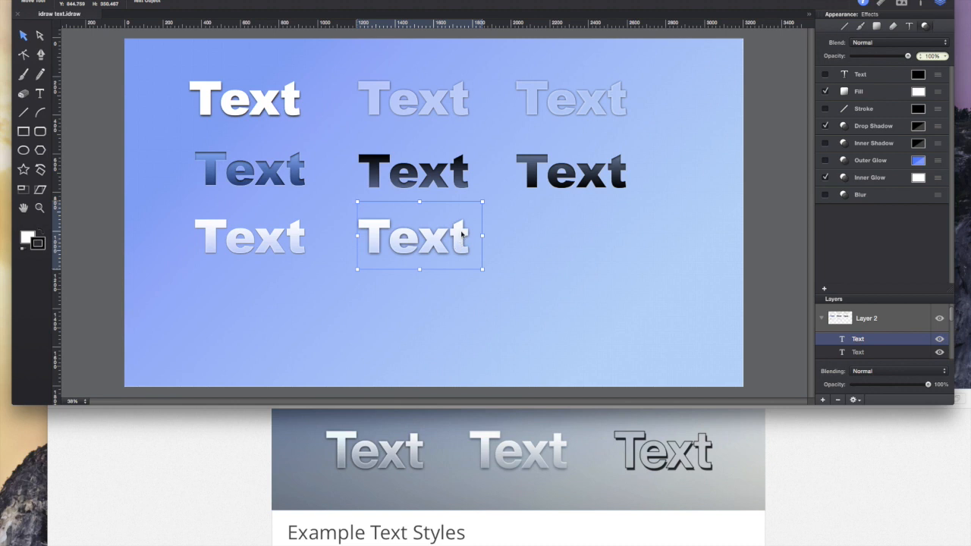
key("super+v")
left_click_drag(475, 217, 592, 237)
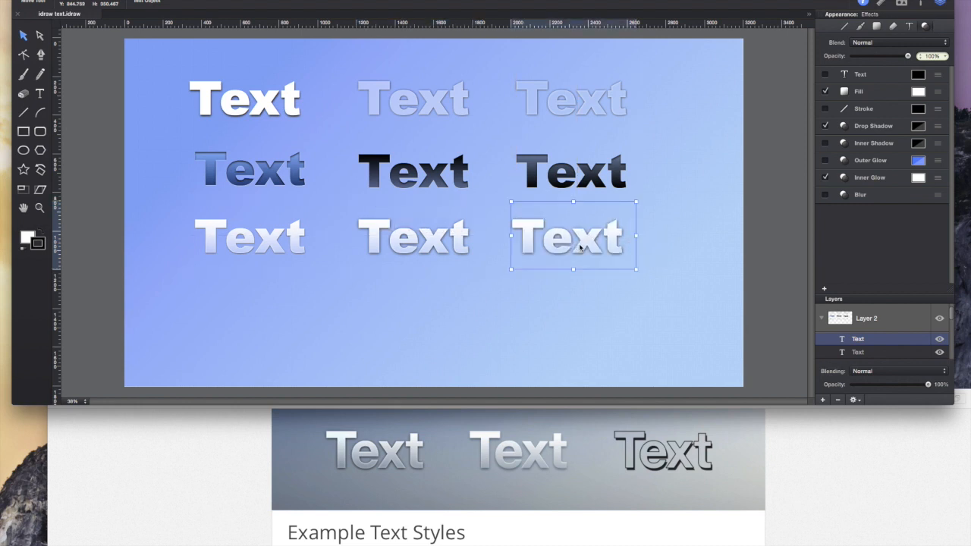
Give the third bottom-row text a hard drop shadow with size 0 pt and a Y offset of 18 pt
left_click(939, 126)
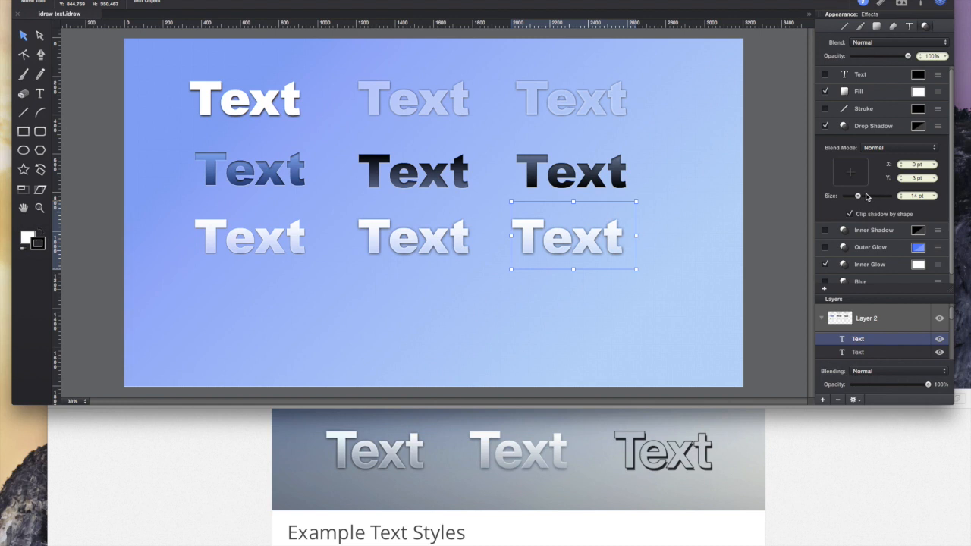
left_click_drag(858, 197, 847, 199)
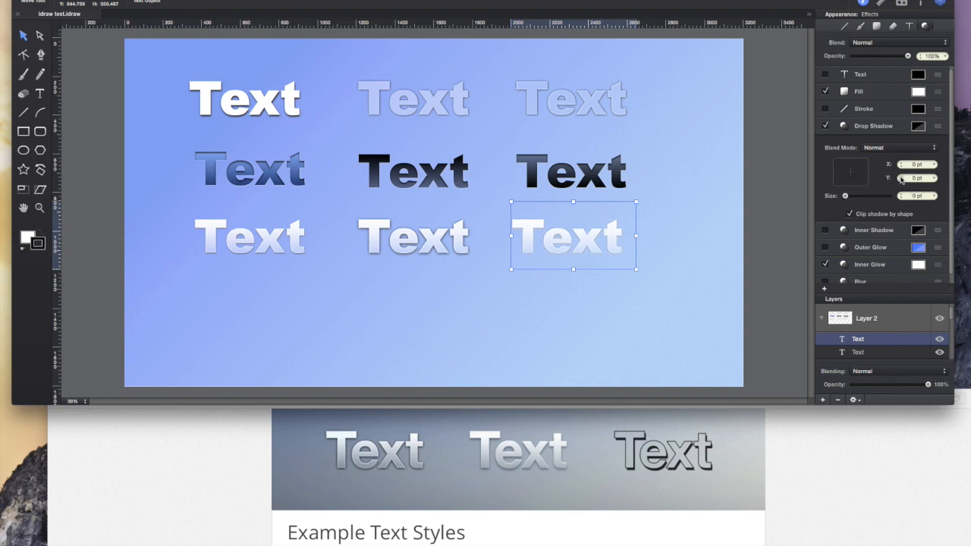
left_click_drag(901, 179, 903, 179)
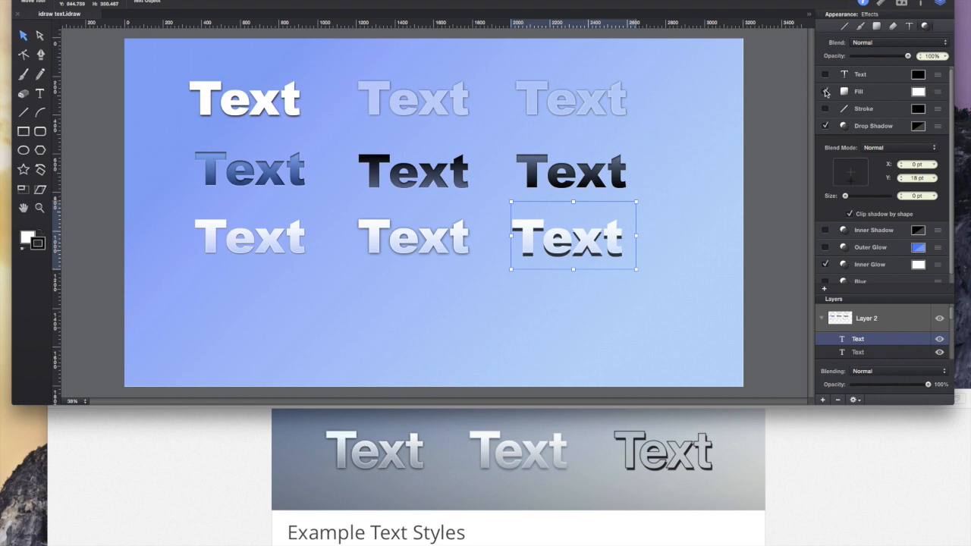
Turn off the fill of the third bottom-row text and enable its black stroke with a width of 8 pt
left_click(826, 91)
left_click(826, 110)
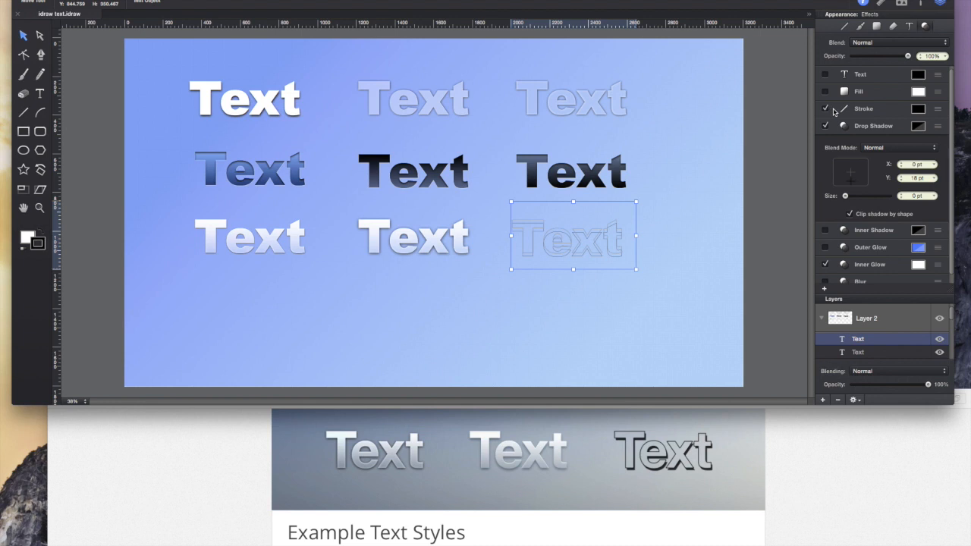
left_click(936, 111)
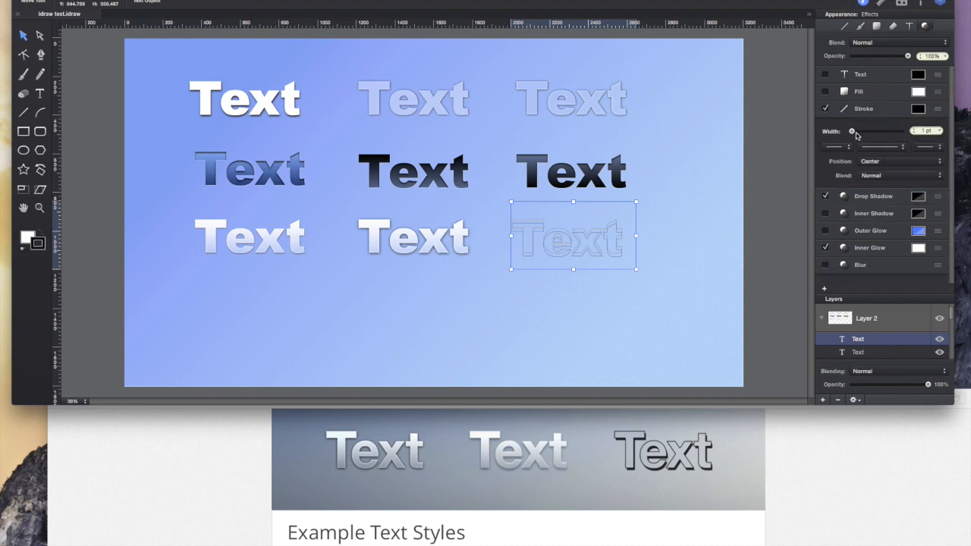
left_click_drag(851, 132, 856, 135)
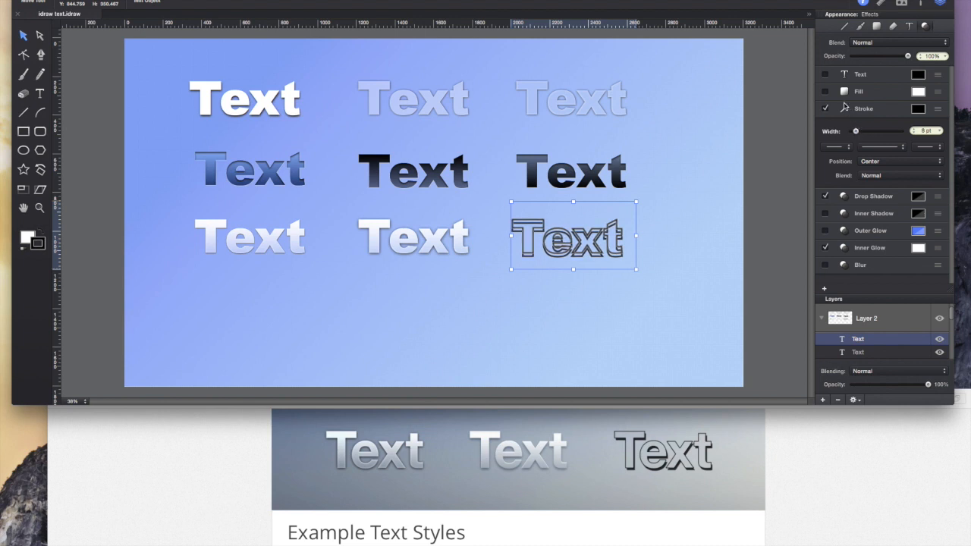
Make the third bottom-row text see-through by enabling its text colour at 0% alpha while keeping the fill off
left_click(826, 91)
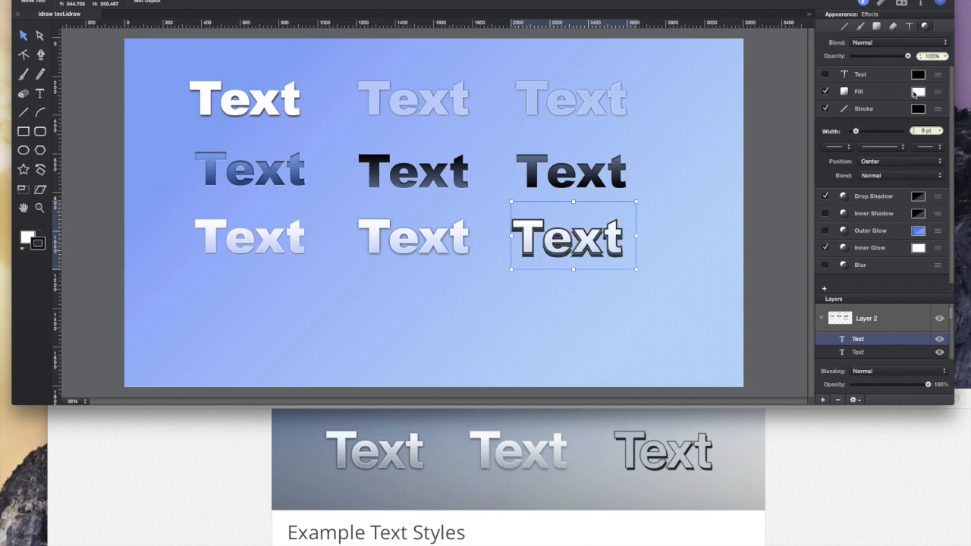
left_click(938, 92)
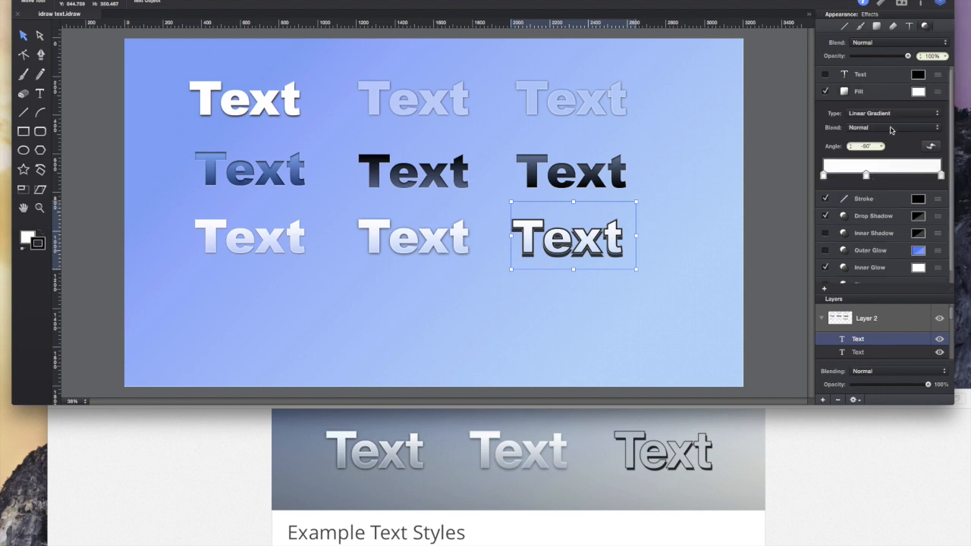
left_click(827, 92)
left_click(826, 74)
left_click(919, 74)
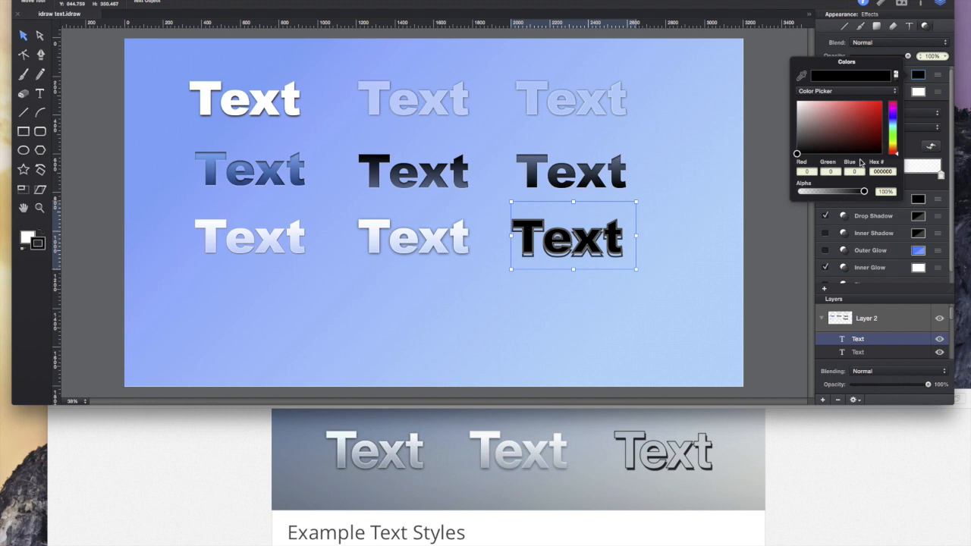
left_click_drag(863, 191, 790, 202)
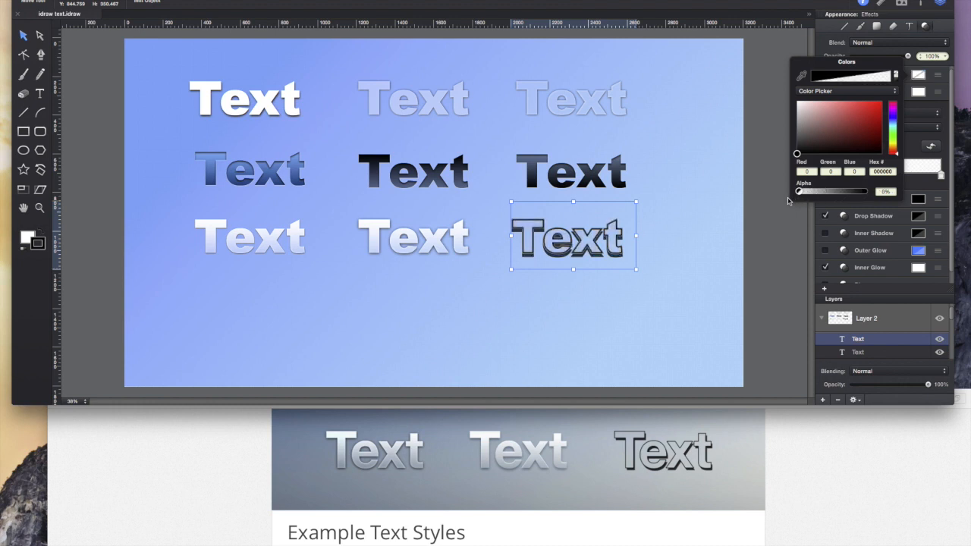
left_click(939, 94)
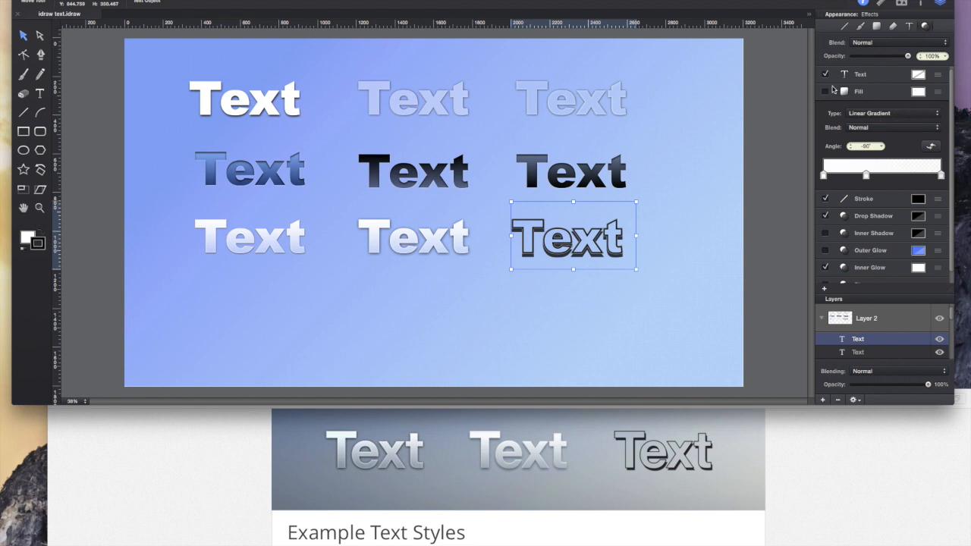
left_click(938, 93)
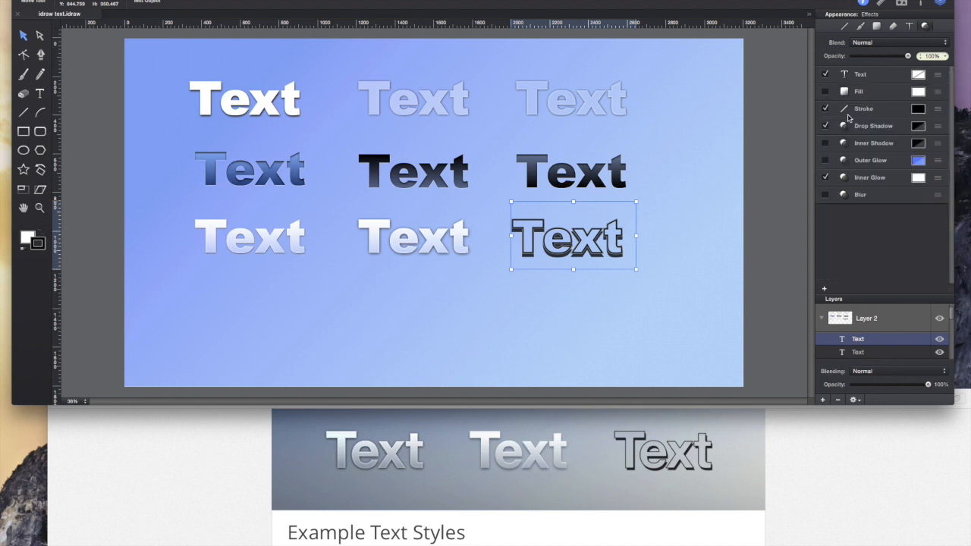
Thin the stroke of the third bottom-row text to about 3 pt and turn off its inner glow
left_click(939, 110)
left_click(915, 132)
left_click(915, 131)
left_click(915, 131)
left_click(915, 132)
left_click(916, 132)
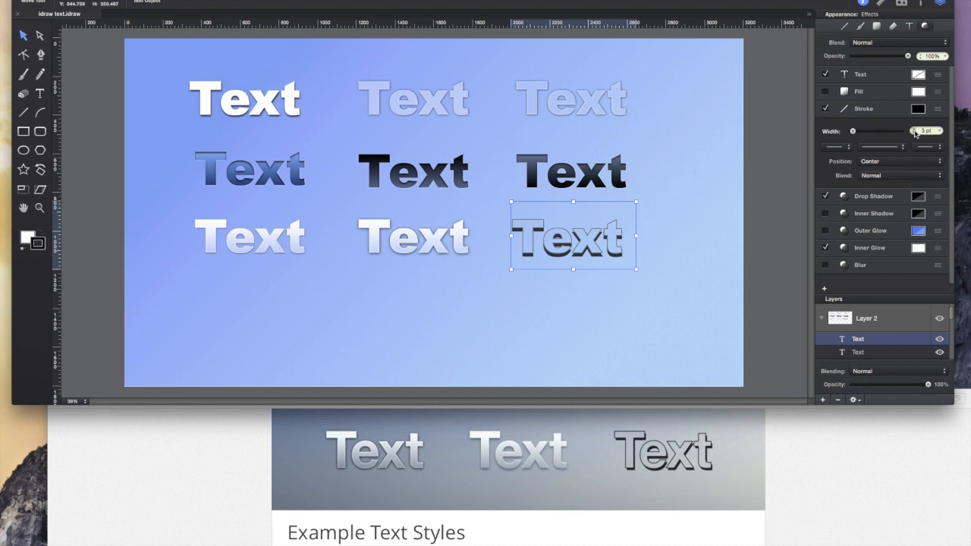
left_click(915, 131)
left_click(827, 248)
Set the drop shadow's X offset to 6 pt on the third bottom-row text
left_click(947, 200)
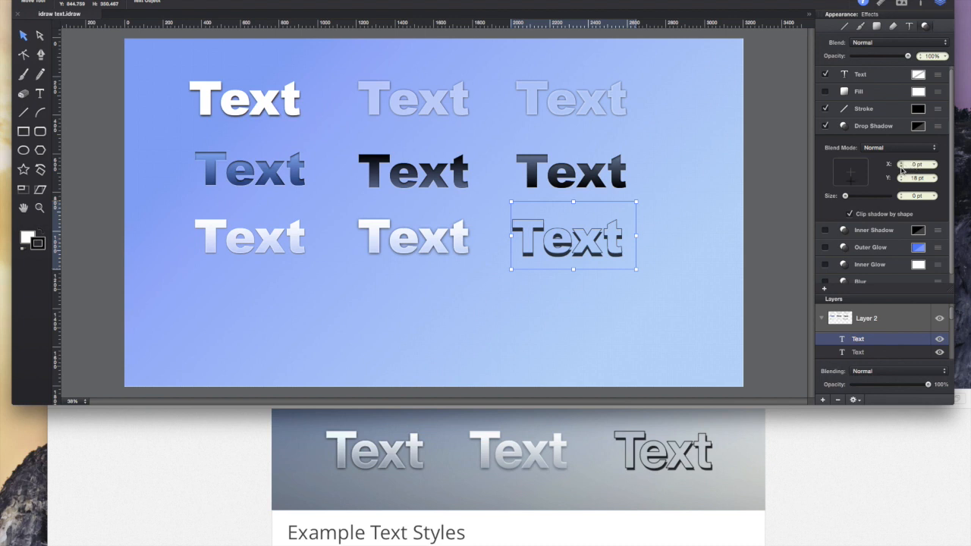
left_click_drag(902, 165, 903, 167)
left_click(902, 163)
left_click(902, 164)
left_click(901, 163)
left_click(902, 165)
left_click(902, 165)
left_click(902, 164)
Reduce the drop shadow's Y offset to 9 pt on the outlined bottom-row text
left_click(902, 180)
left_click(901, 180)
left_click(902, 180)
left_click(901, 180)
left_click(901, 180)
left_click(902, 180)
left_click(902, 181)
left_click(902, 181)
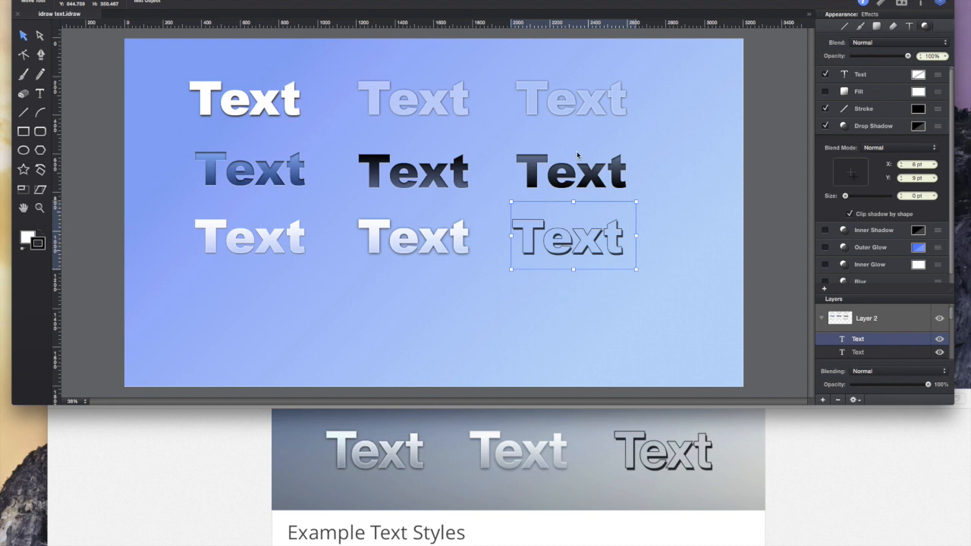
Compare with the first row of the reference and set the top row's middle text colour to 50% alpha
scroll(632, 469, "up", 5)
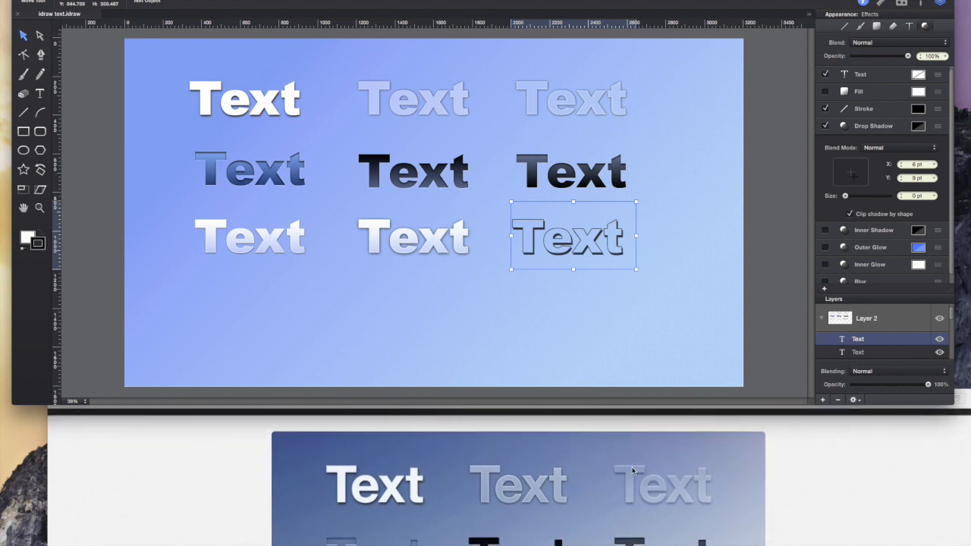
left_click(432, 110)
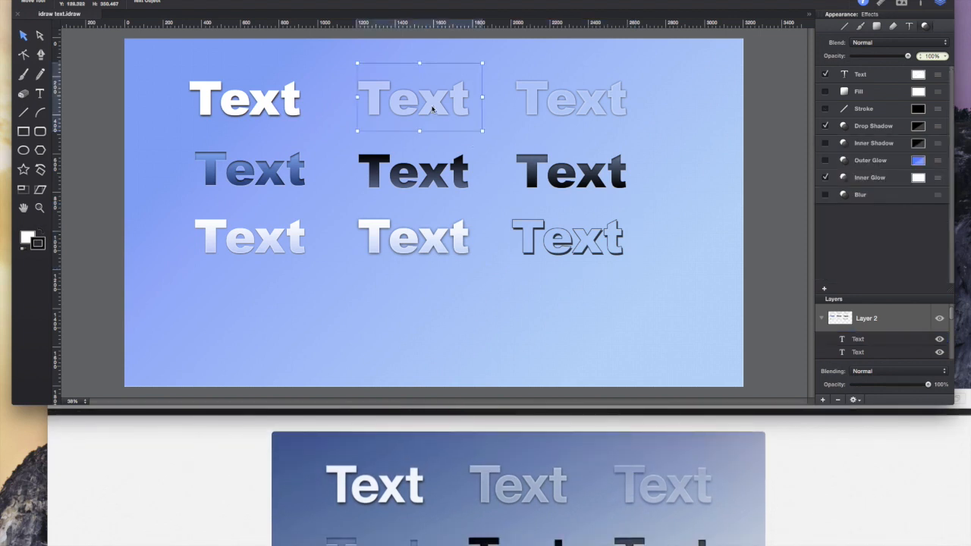
left_click(918, 75)
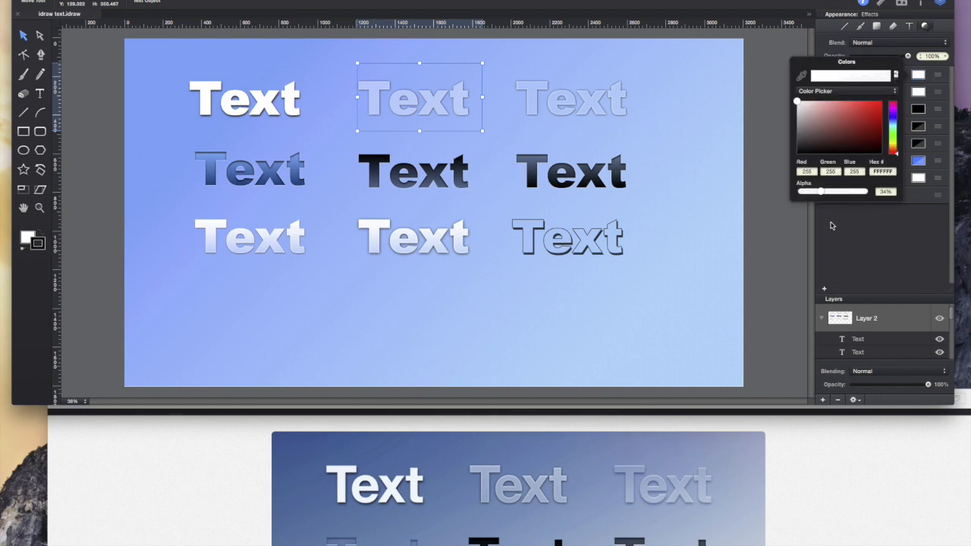
left_click_drag(820, 193, 833, 194)
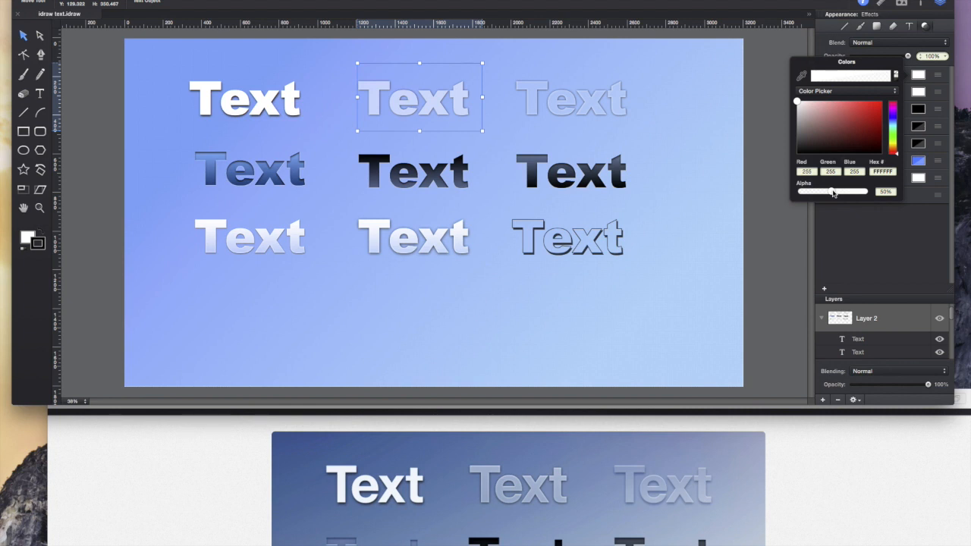
left_click(687, 134)
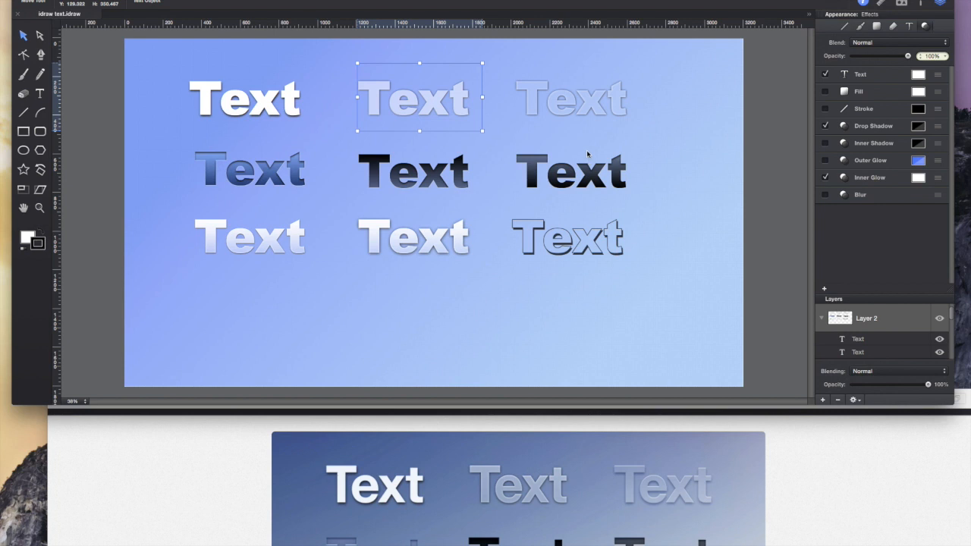
Strengthen the inner glow of the top row's third text with a size of about 9 pt and a more opaque white
left_click(605, 105)
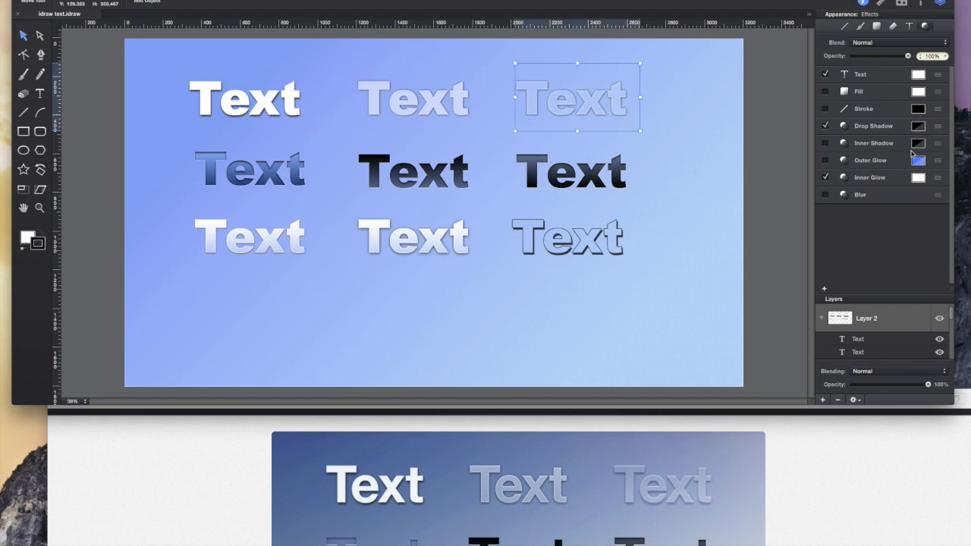
left_click(937, 178)
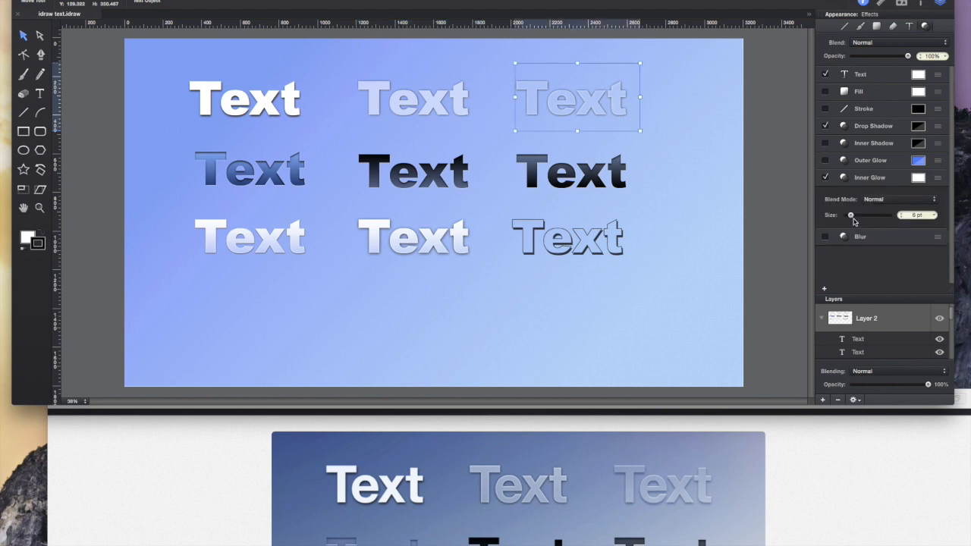
left_click_drag(852, 216, 855, 216)
left_click(919, 178)
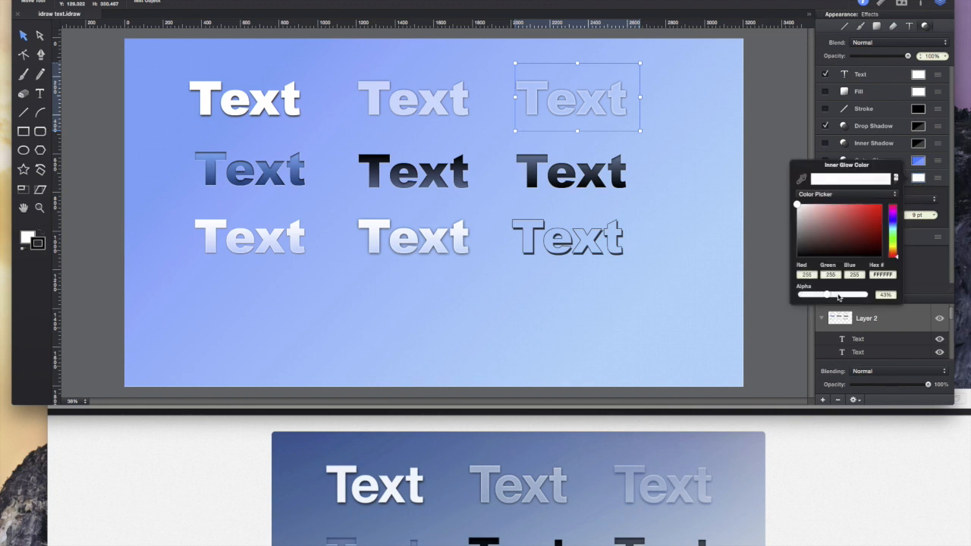
left_click_drag(828, 296, 838, 297)
left_click(940, 182)
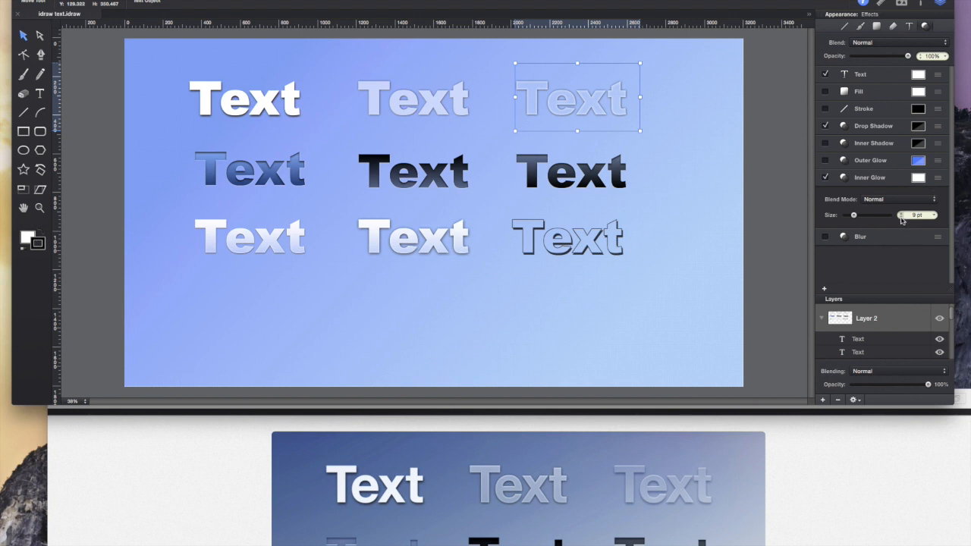
left_click(901, 219)
left_click(681, 140)
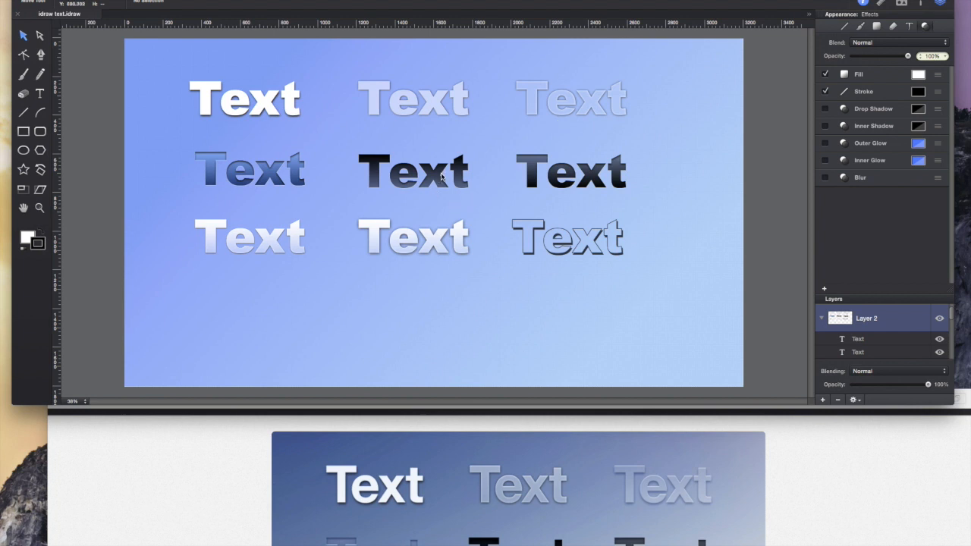
Duplicate the second row's third text into a new row below the first column and blur the copy with a 10 pt radius
left_click(543, 185)
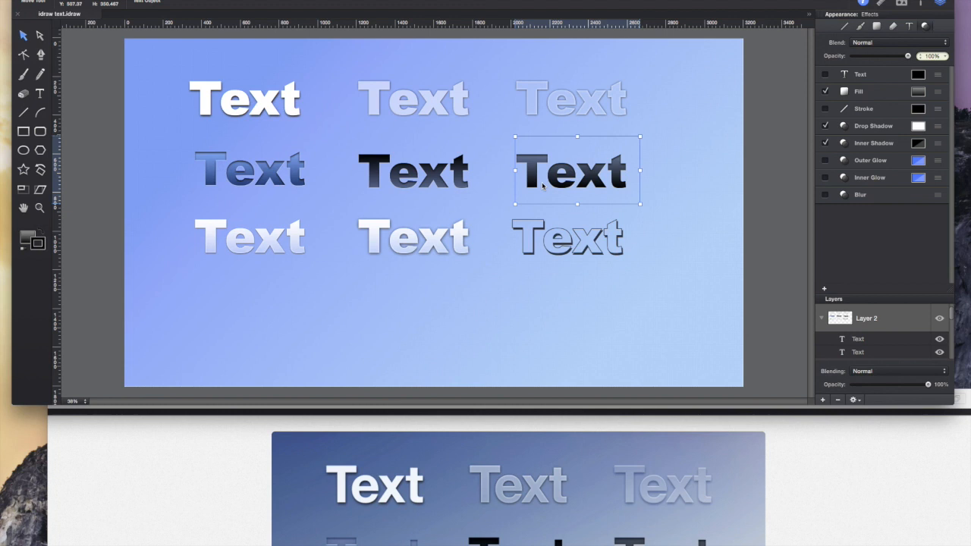
left_click_drag(543, 186, 283, 304)
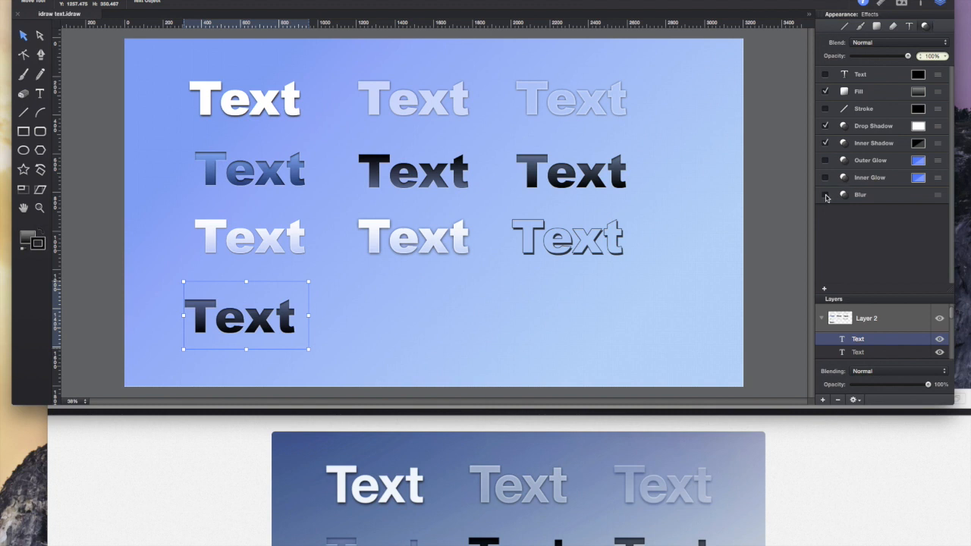
left_click(826, 196)
left_click(939, 195)
left_click_drag(855, 217, 868, 220)
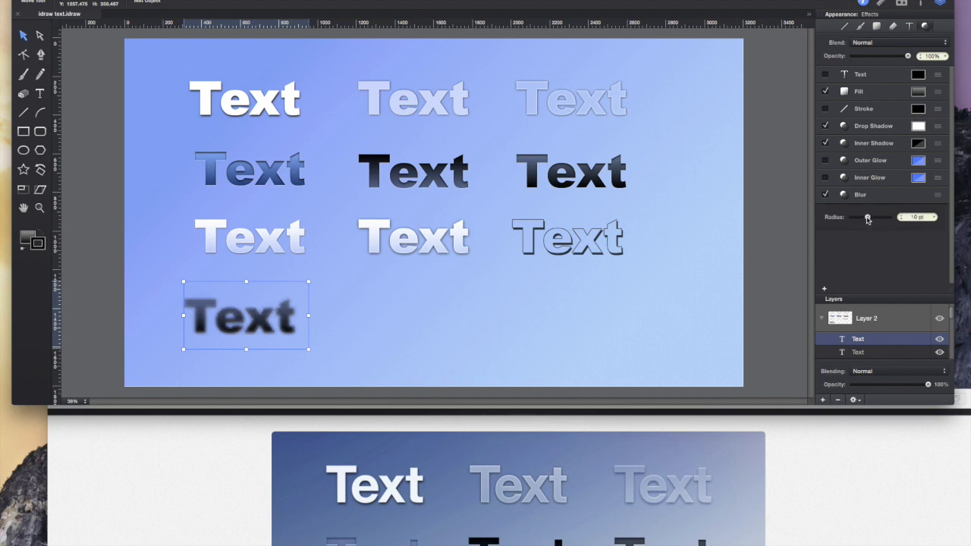
left_click(431, 310)
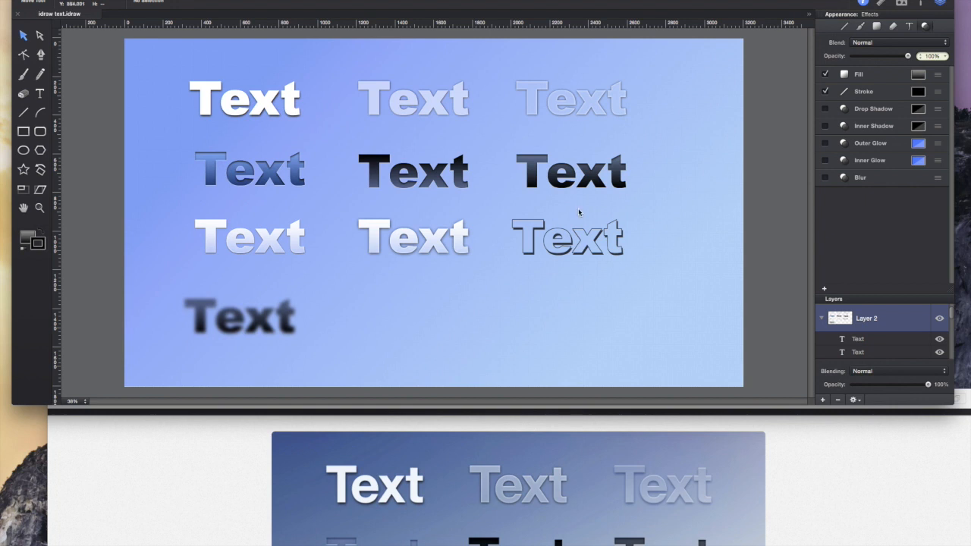
Copy the top row's first white text into the new fourth row beside the blurred text and turn off the copy's drop shadow
left_click(289, 109)
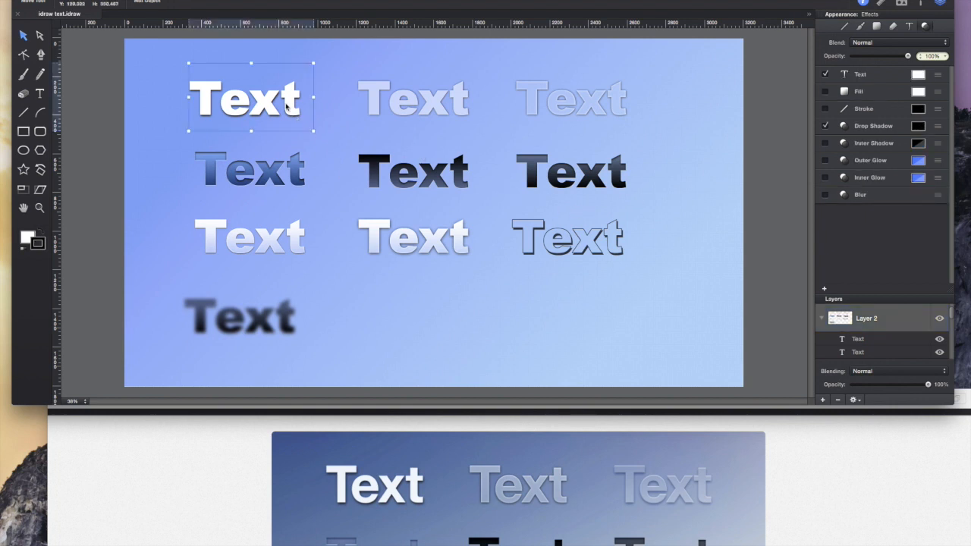
key("super+v")
left_click_drag(408, 205, 402, 307)
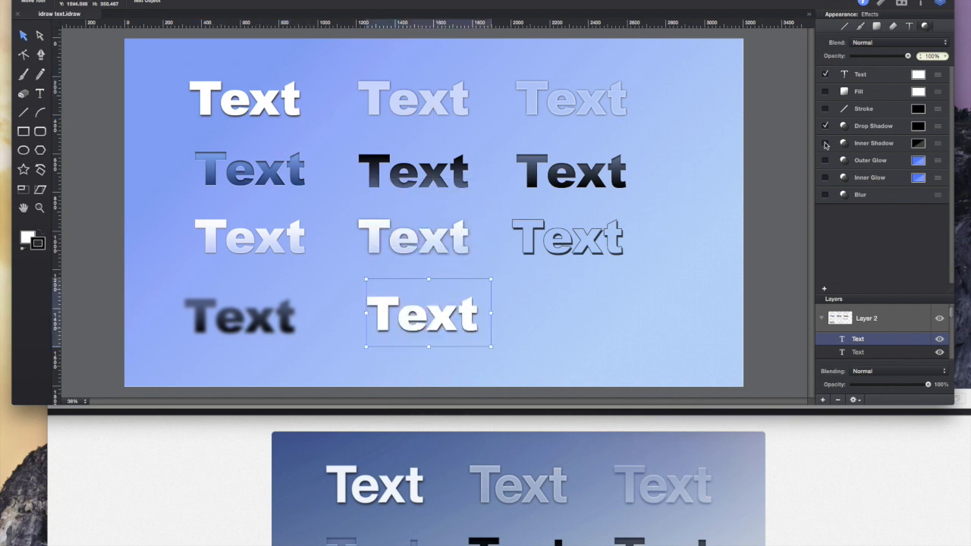
left_click(826, 127)
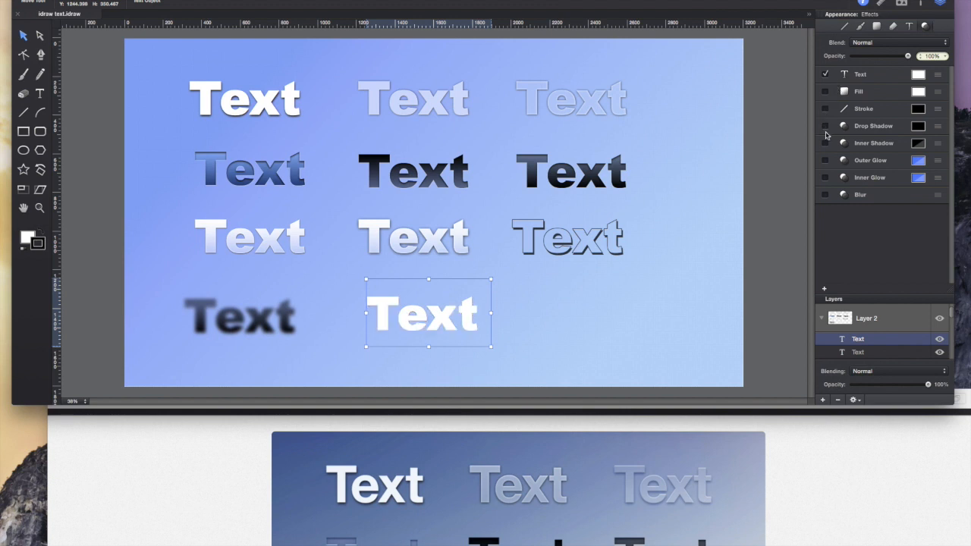
Add an inner shadow to the fourth row's white text with a 17 pt size and black at 100% alpha
left_click(827, 144)
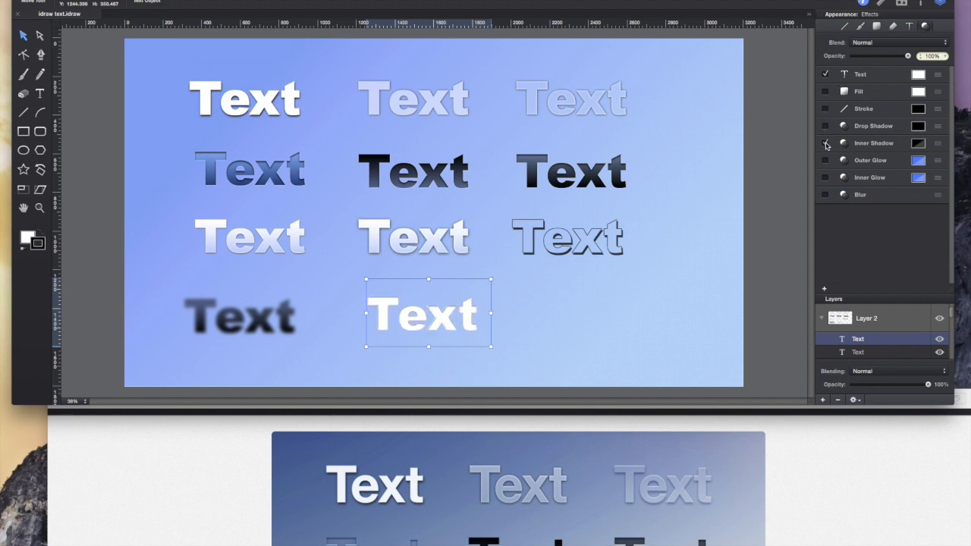
left_click(939, 143)
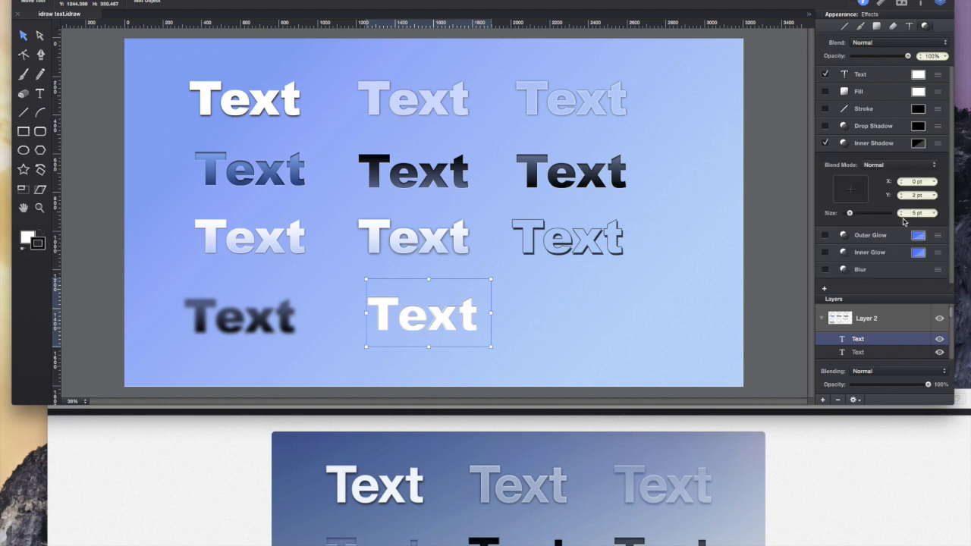
left_click_drag(850, 214, 860, 214)
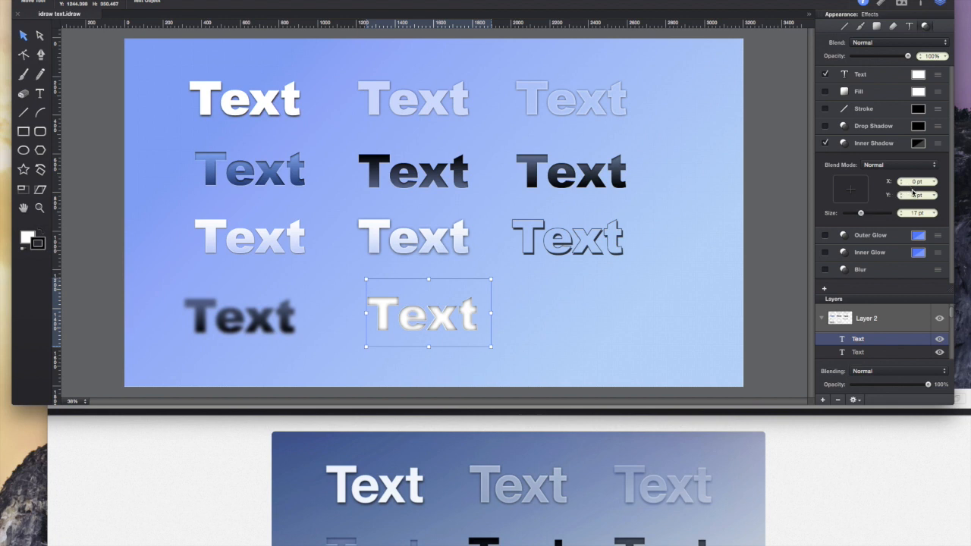
left_click(919, 144)
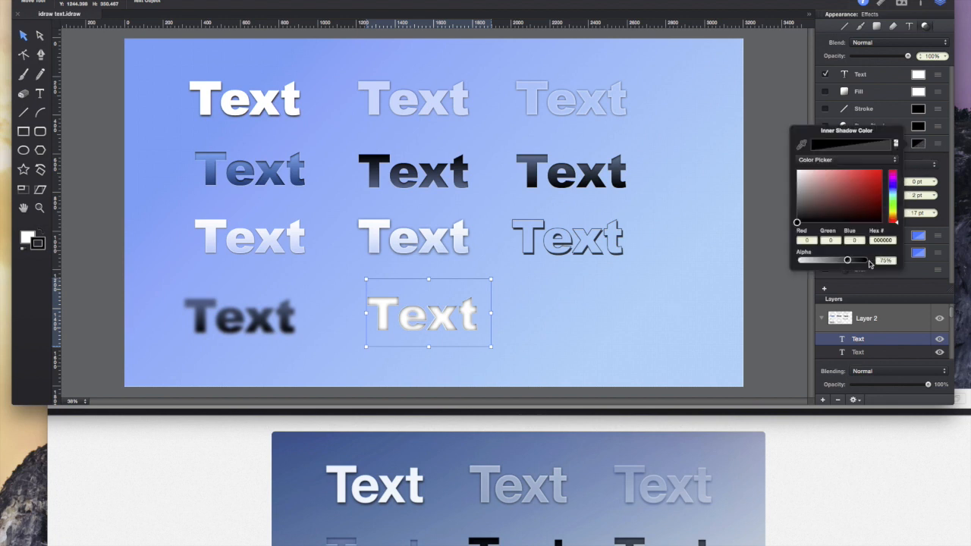
left_click_drag(850, 261, 874, 262)
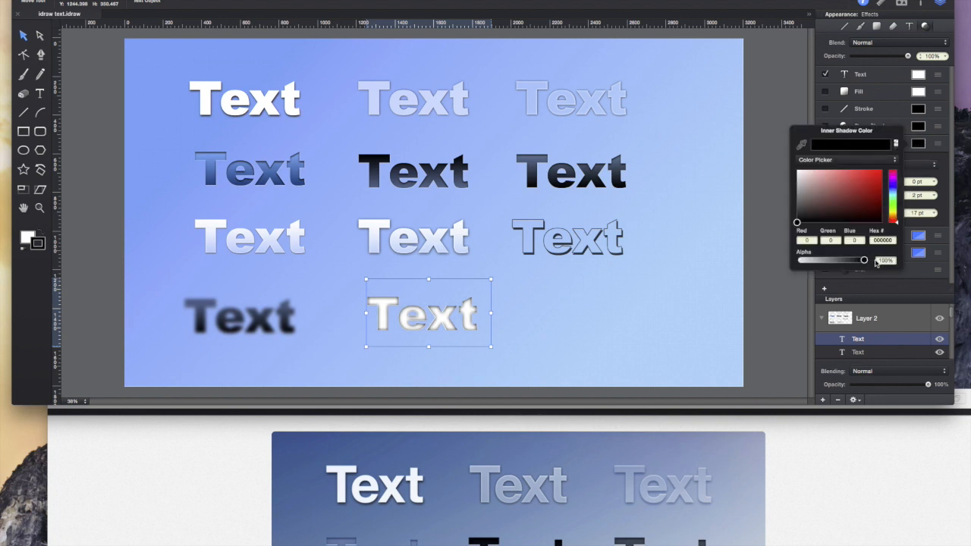
left_click(941, 148)
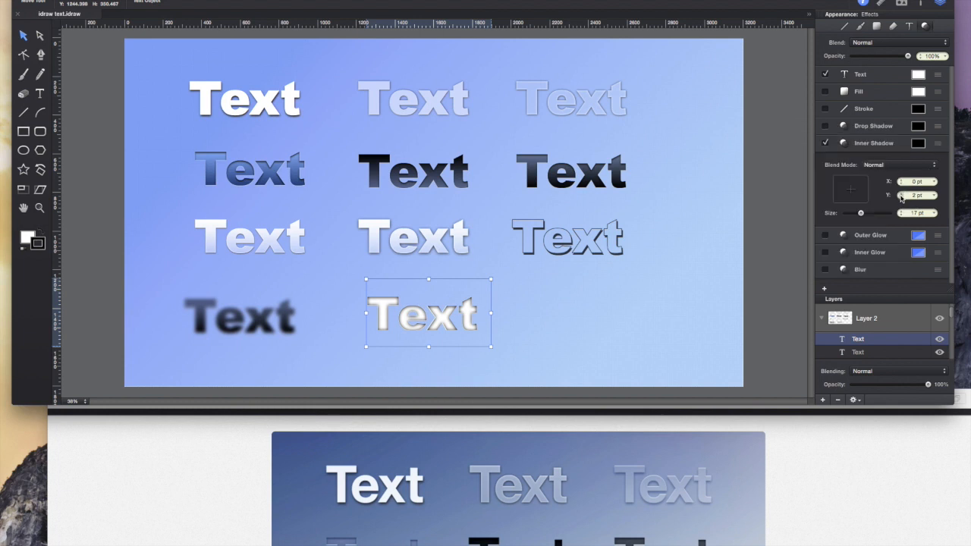
Set the white text's inner shadow offset to X 4 pt and Y 3 pt and its size to 13 pt
left_click(901, 186)
left_click(901, 186)
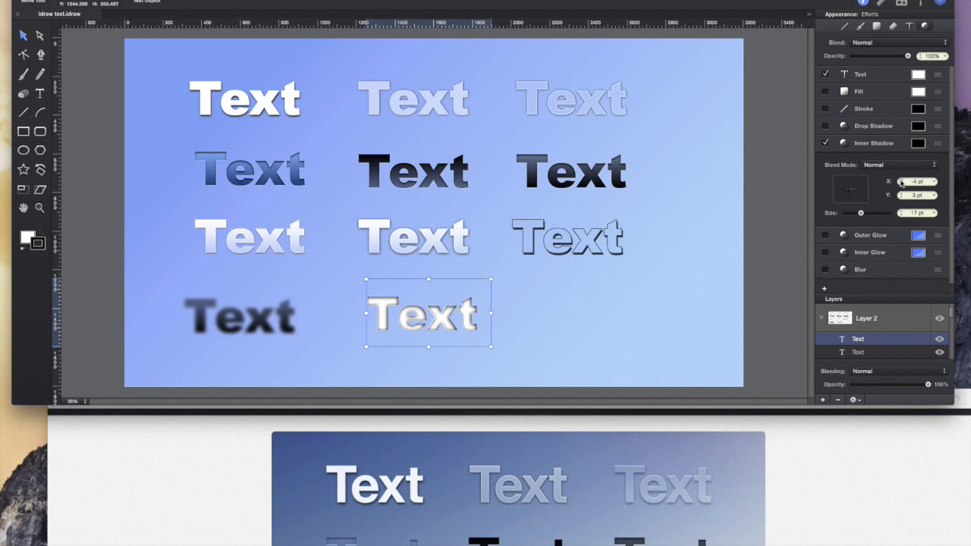
left_click(901, 182)
left_click(901, 182)
left_click(901, 182)
left_click(901, 182)
left_click(901, 182)
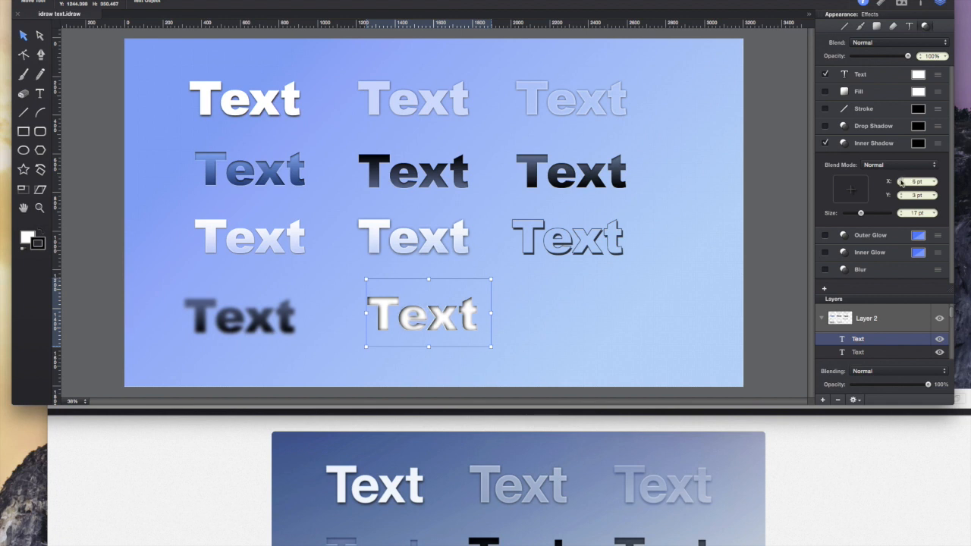
left_click(901, 182)
left_click(900, 182)
left_click(901, 184)
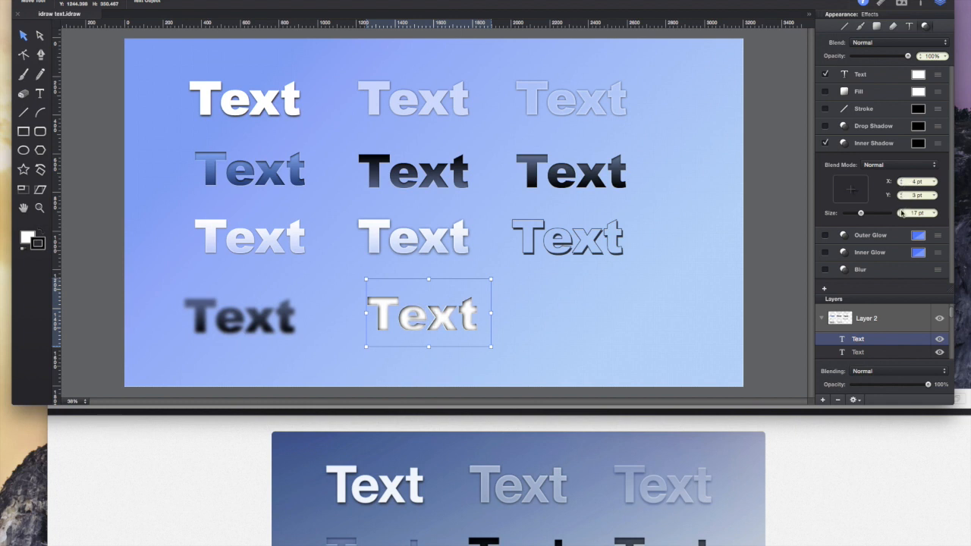
left_click(901, 216)
left_click(901, 215)
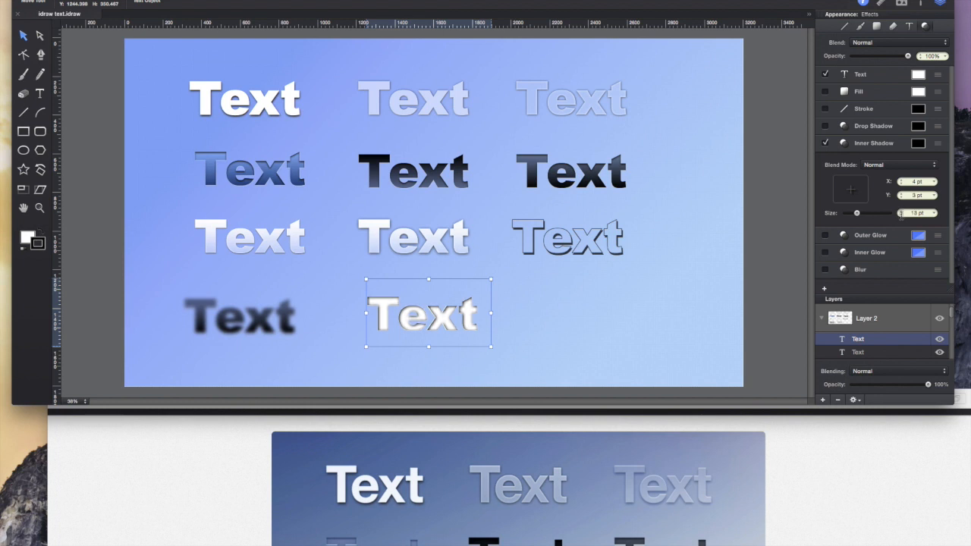
left_click(548, 312)
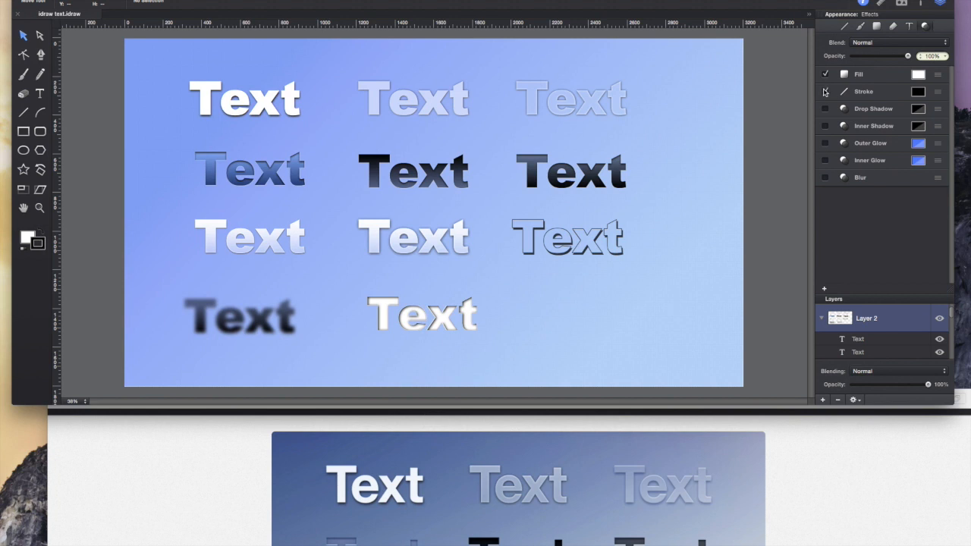
Set the blend mode of the fourth-row white text's inner shadow to Darken
left_click(472, 322)
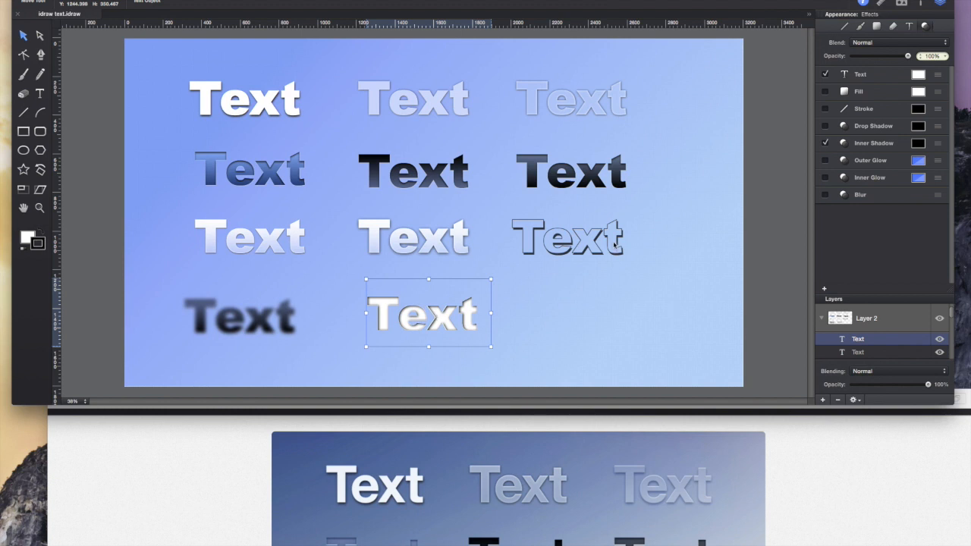
left_click(939, 144)
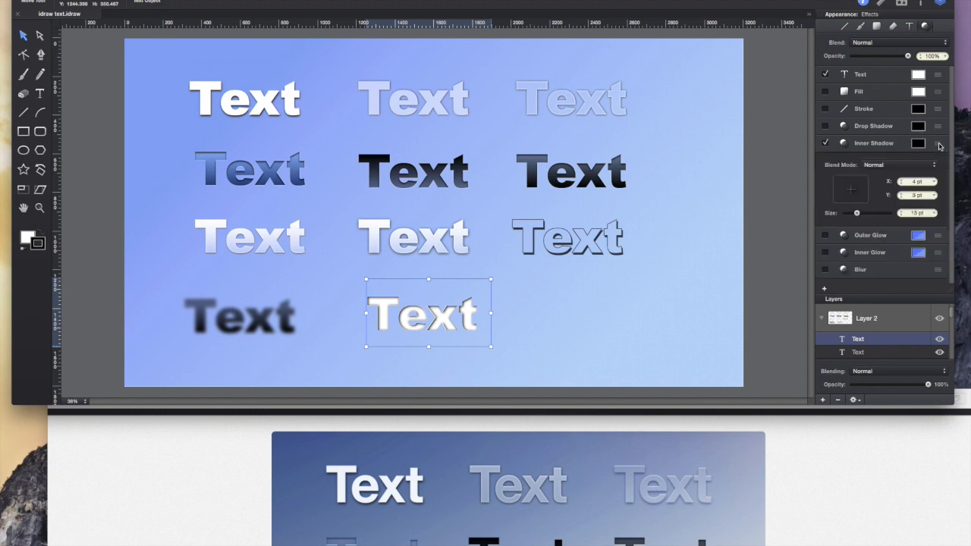
left_click(903, 168)
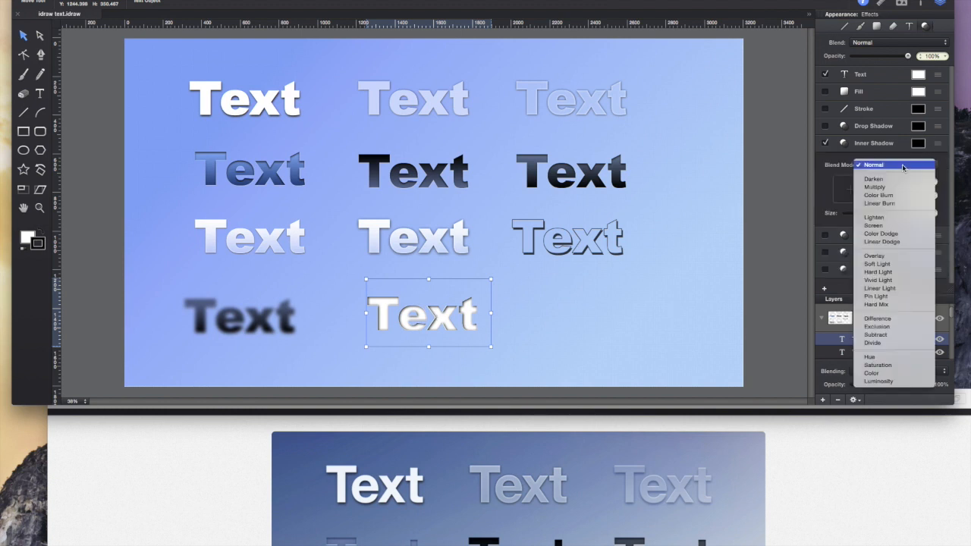
left_click(898, 181)
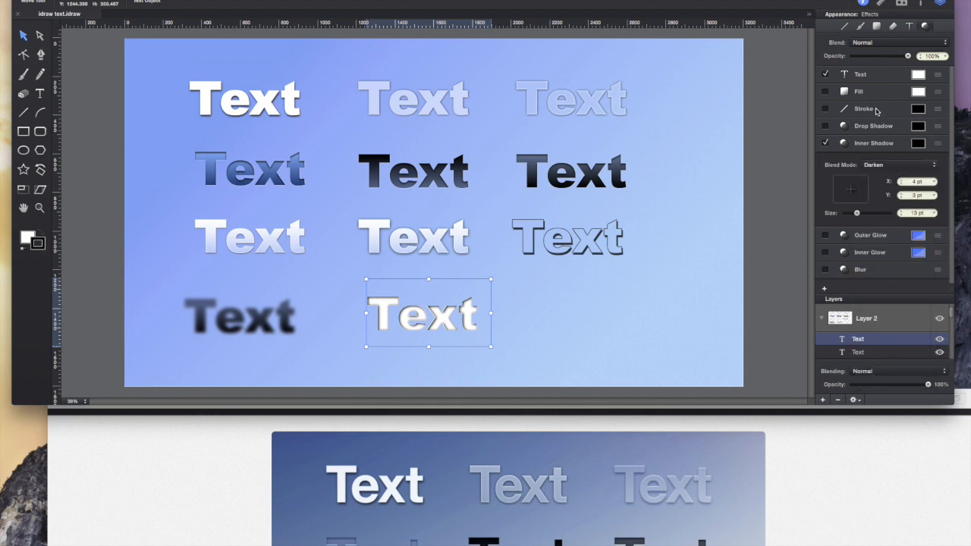
Try a 5 pt black stroke positioned outside and an outer glow on the fourth row's white text
left_click(827, 110)
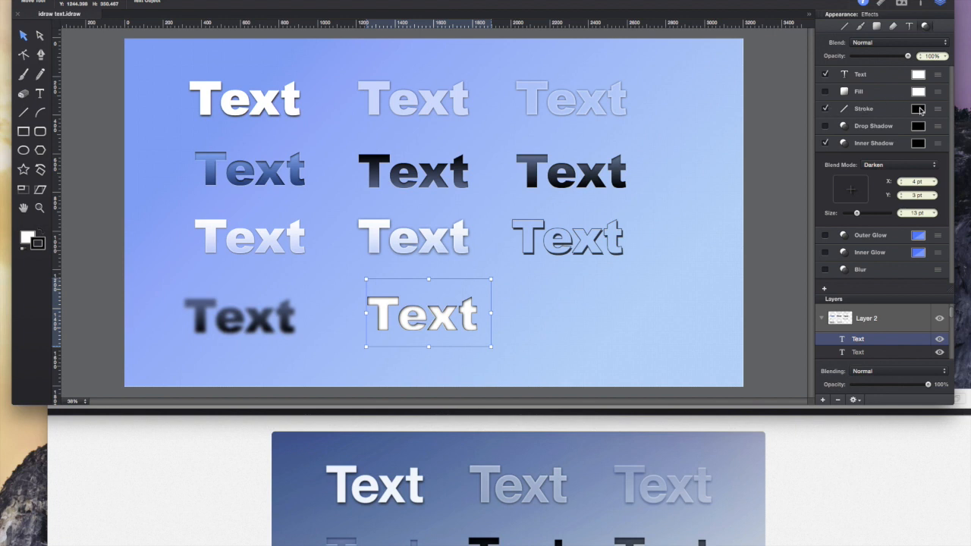
left_click(938, 109)
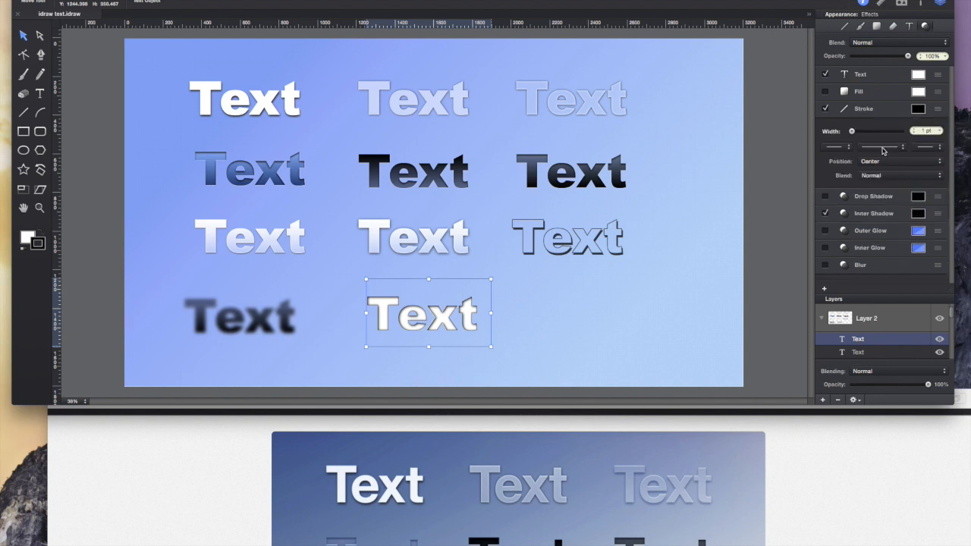
left_click_drag(852, 134, 855, 134)
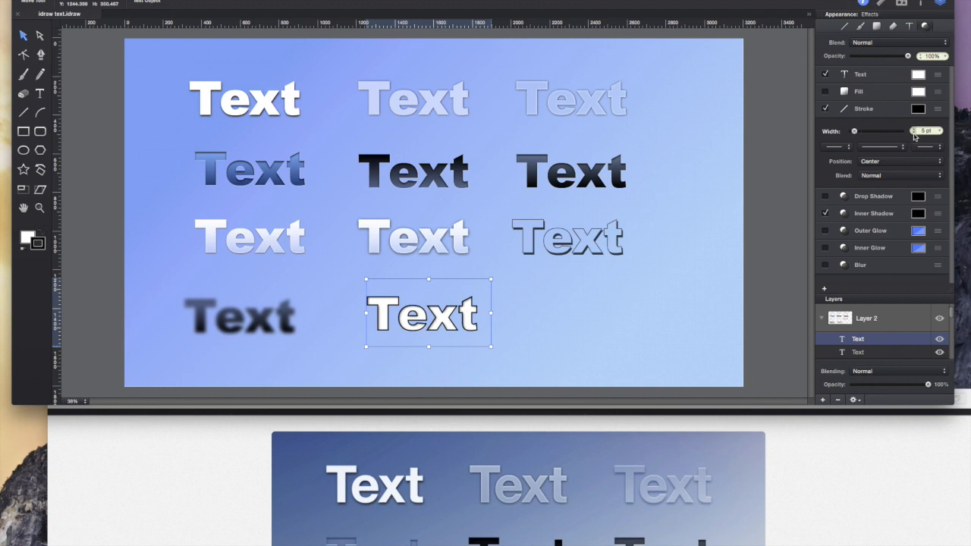
left_click(881, 163)
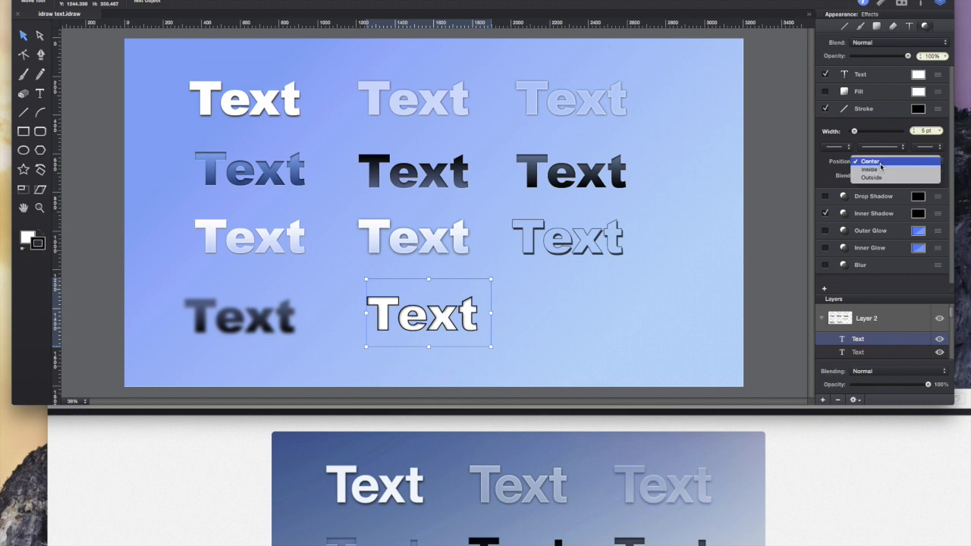
left_click(879, 177)
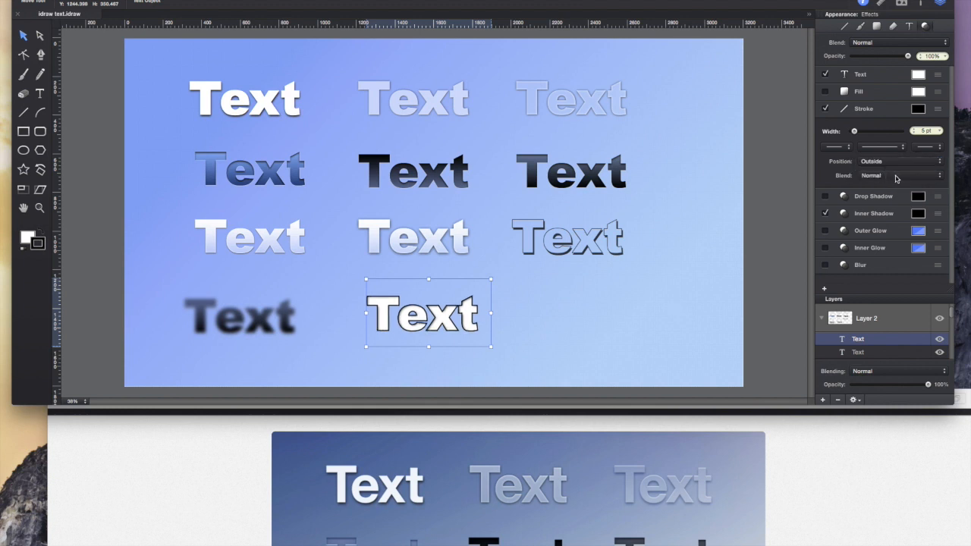
left_click(896, 179)
left_click(906, 166)
left_click(824, 109)
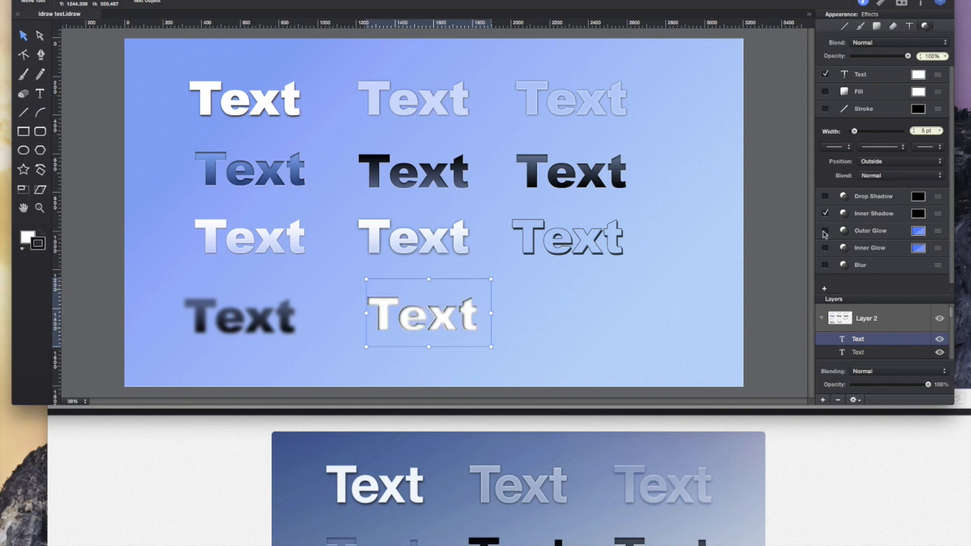
left_click(827, 231)
left_click(827, 231)
Turn on the fourth-row white text's drop shadow with offset X -1 pt, Y 0 pt and a size of 3 pt
left_click(826, 197)
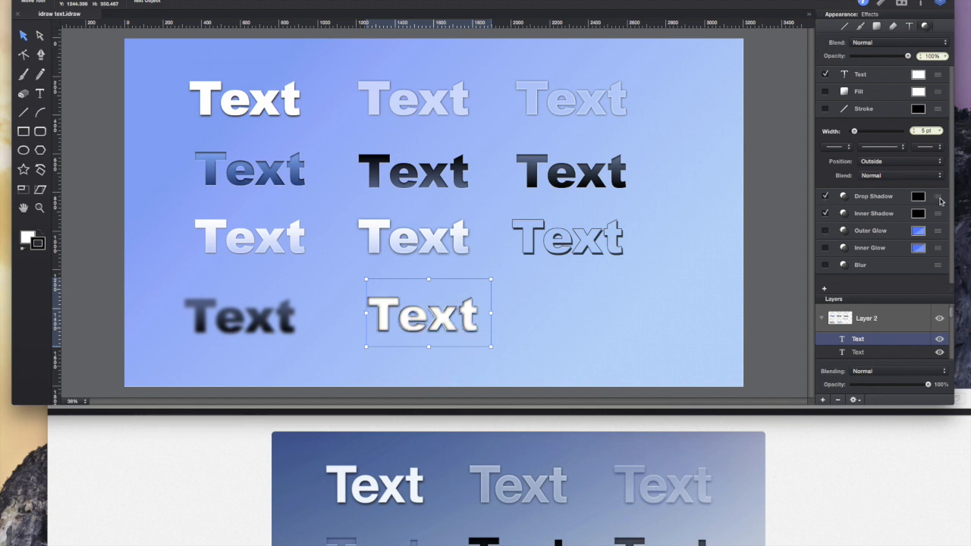
left_click(940, 198)
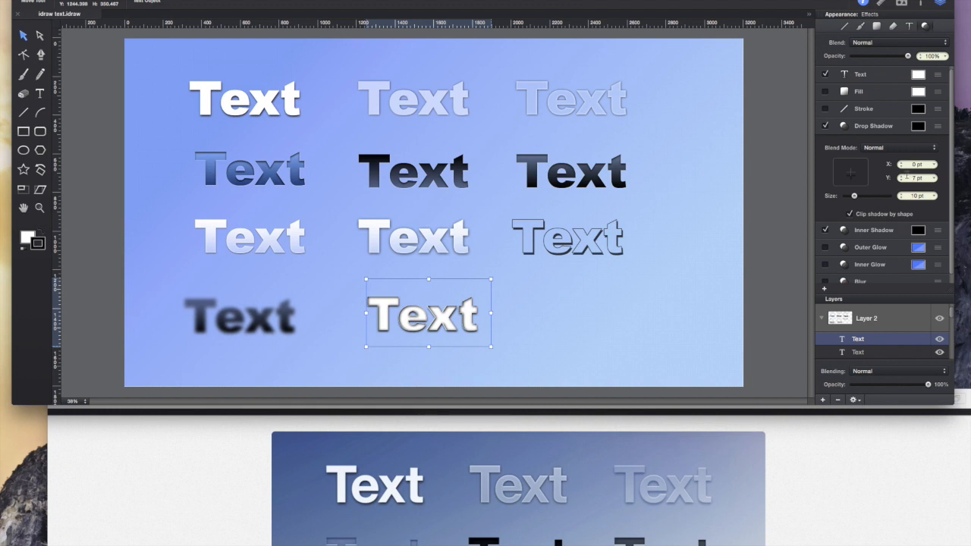
left_click_drag(902, 168, 900, 164)
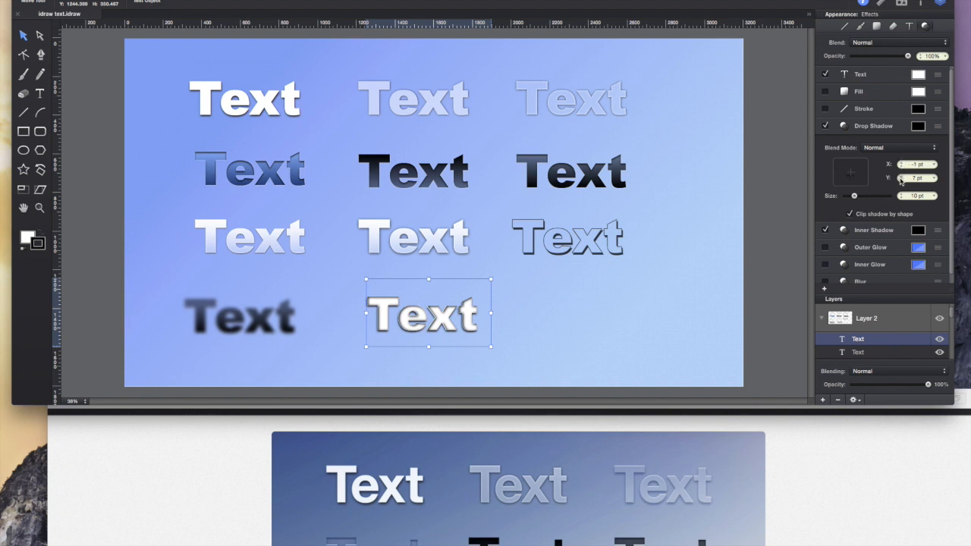
left_click_drag(902, 182, 901, 182)
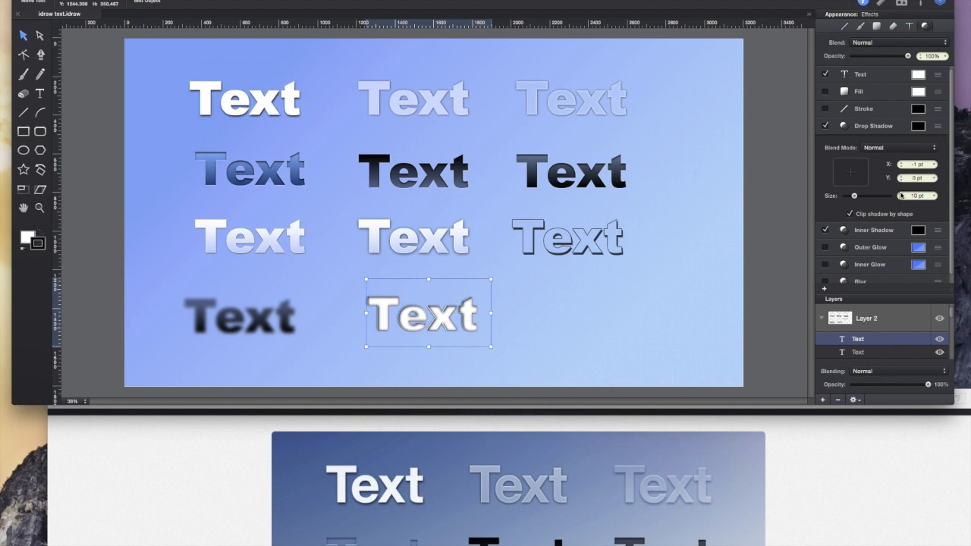
left_click_drag(856, 199, 847, 203)
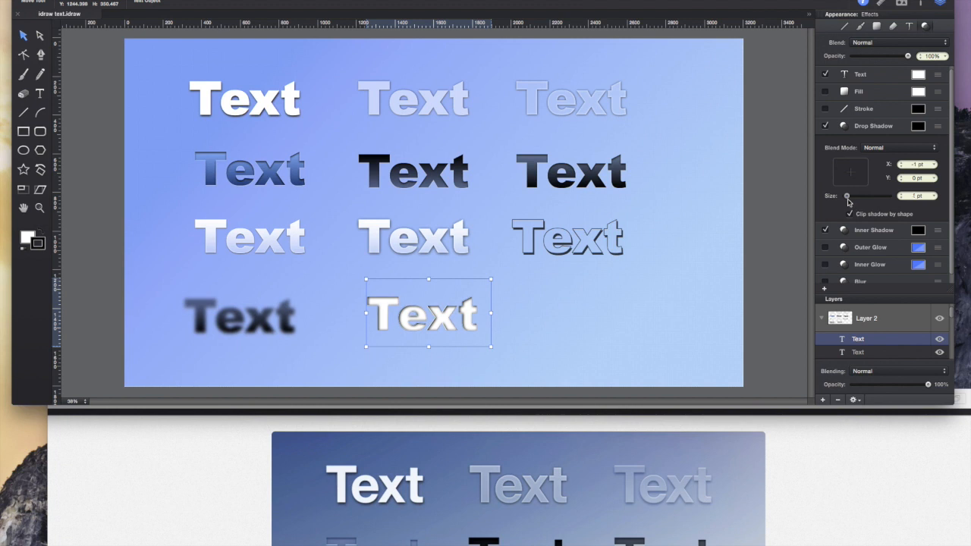
left_click_drag(847, 202, 850, 200)
Lower the alpha of the fourth-row white text's inner shadow colour to about 98%
left_click(918, 231)
left_click_drag(870, 348, 864, 348)
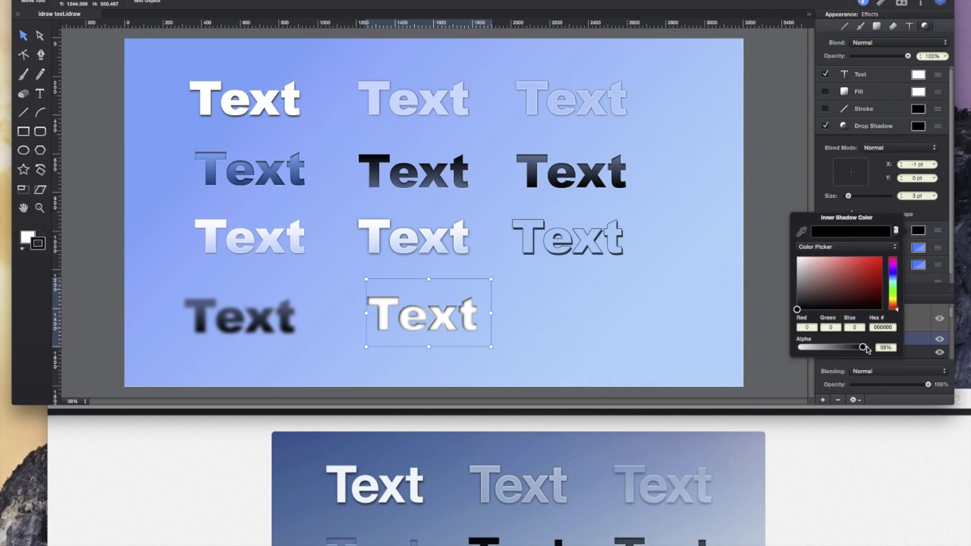
left_click(919, 130)
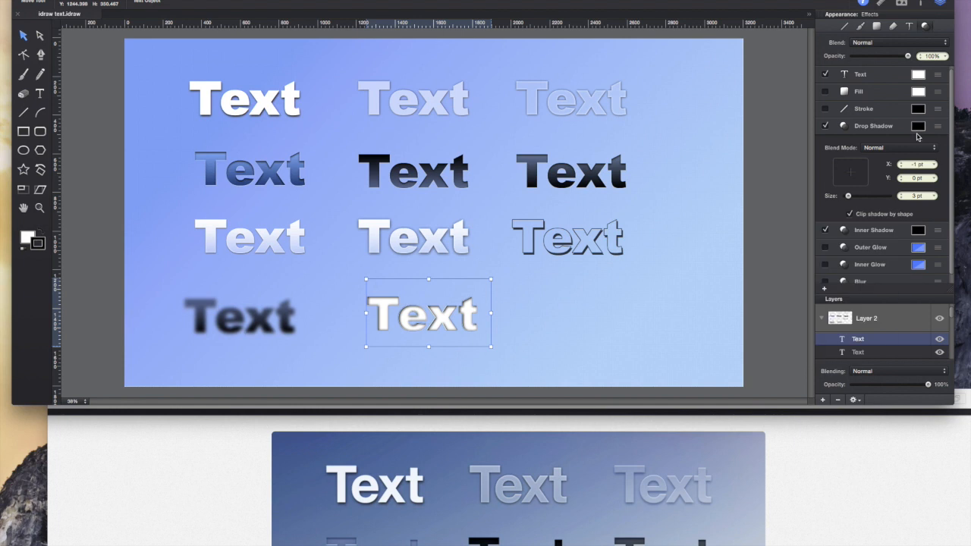
Set the drop shadow offset of the fourth row's white text to X -8 pt and Y 8 pt
left_click(902, 179)
left_click(902, 179)
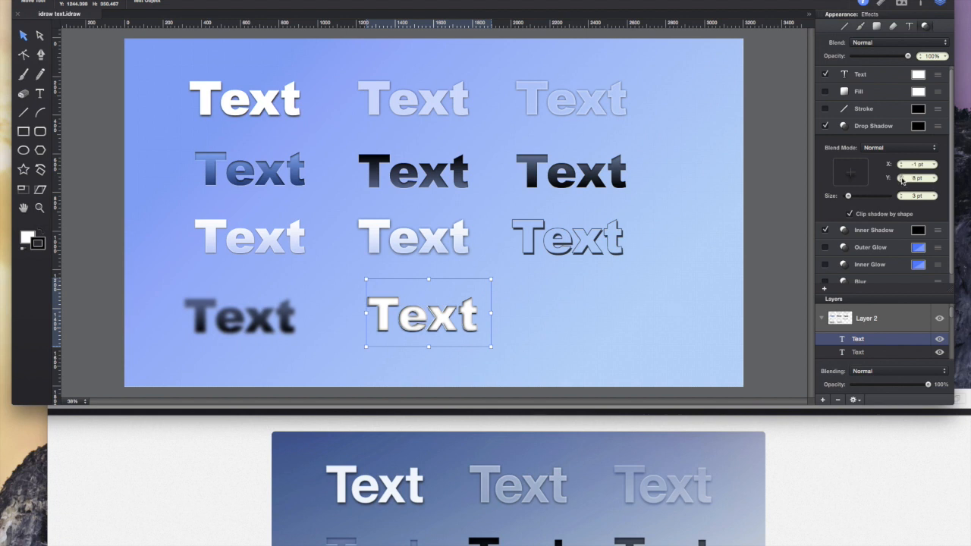
left_click(901, 164)
left_click(901, 167)
left_click(901, 165)
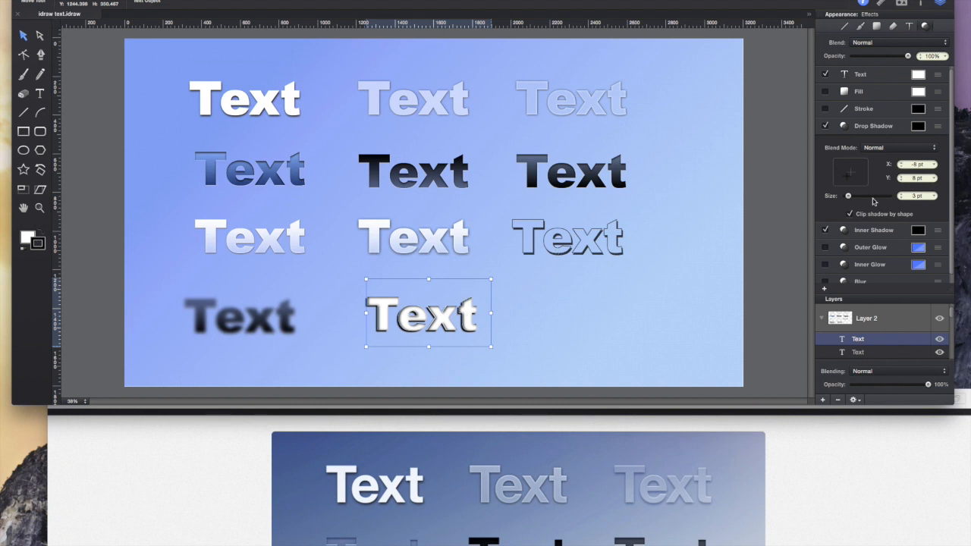
left_click(901, 166)
Add a new layer above Layer 2 and hide Layer 2 with all its text samples
left_click(287, 102)
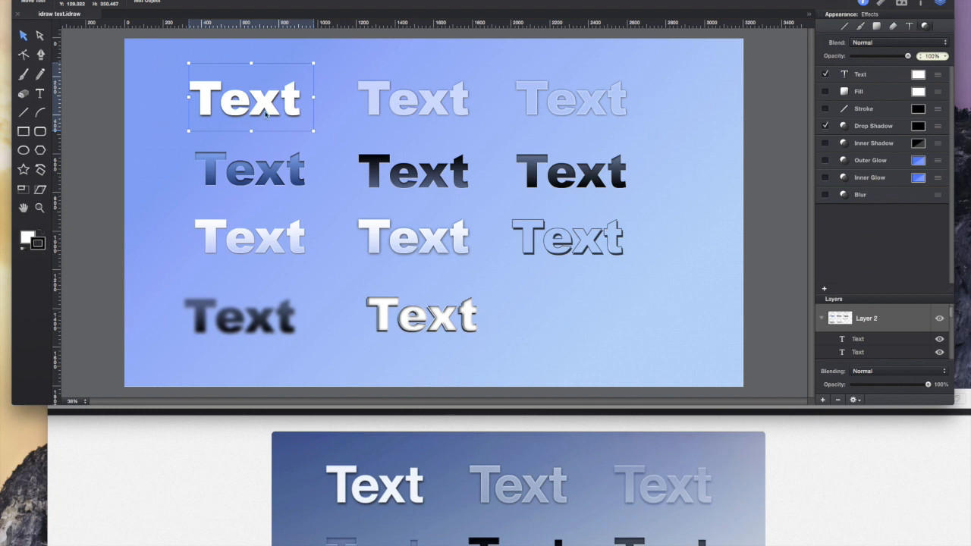
left_click(823, 400)
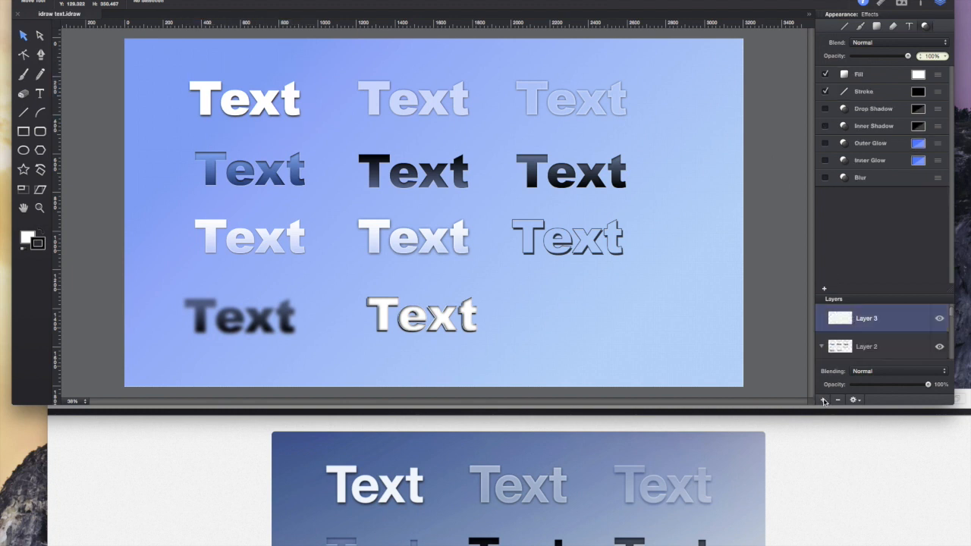
left_click(939, 347)
scroll(940, 349, "down", 2)
scroll(940, 351, "up", 3)
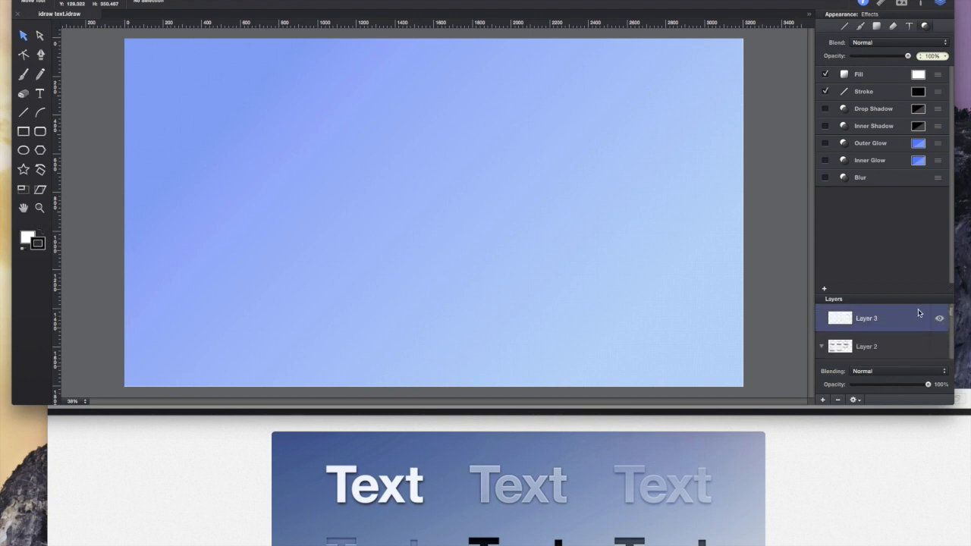
scroll(919, 314, "down", 5)
scroll(919, 313, "up", 5)
Add the text "HOW TO CURVE TEXT" on Layer 3 and move it so it fits across the upper part of the canvas
left_click(41, 92)
left_click(313, 123)
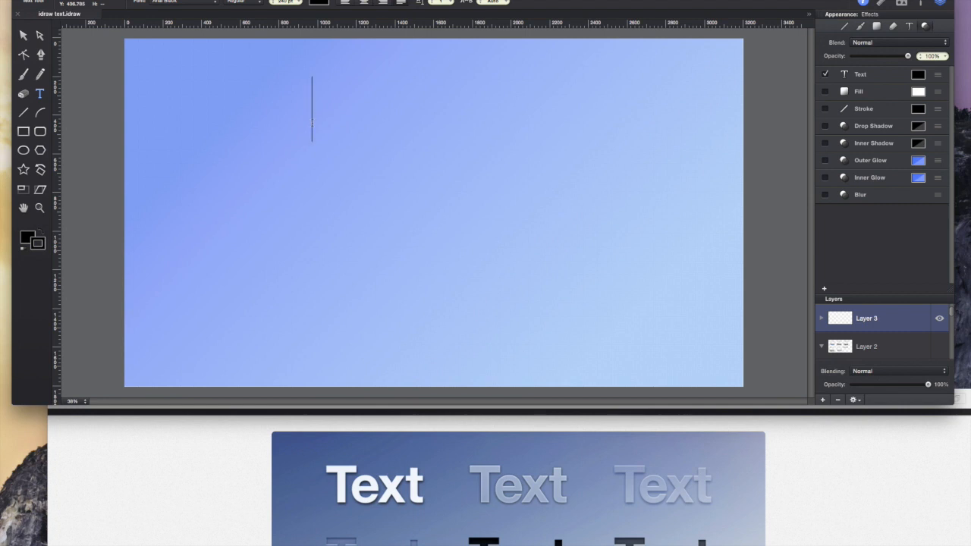
type("how")
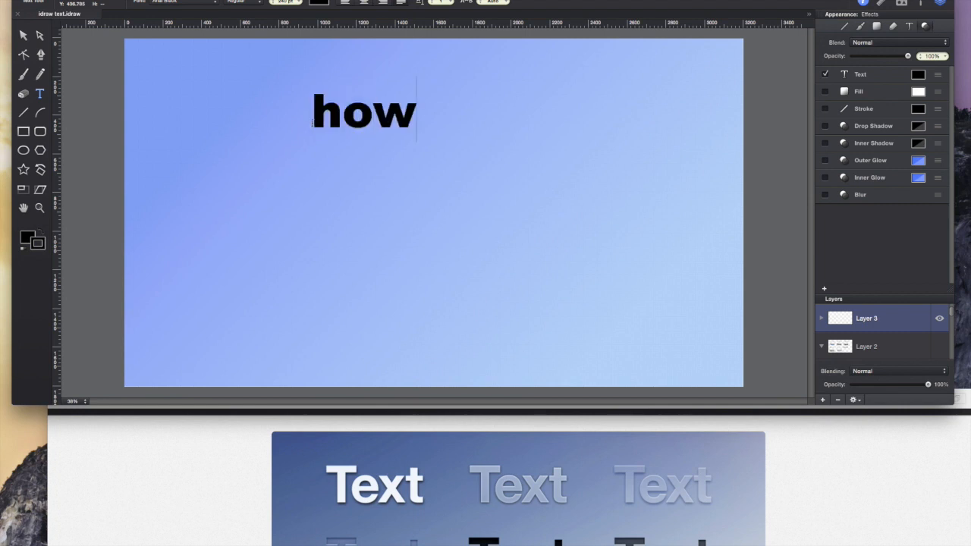
key("BackSpace")
key("BackSpace")
key("BackSpace")
type("HOW TO")
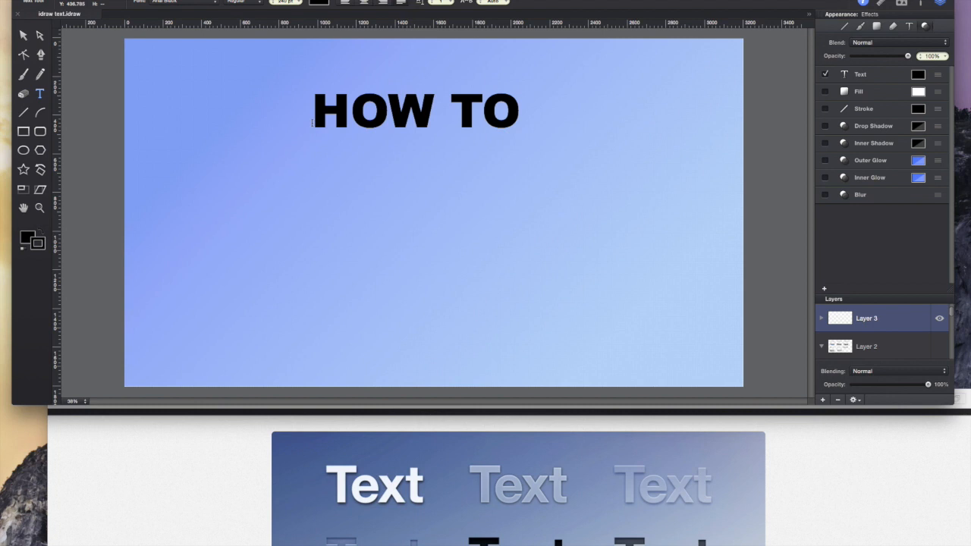
type(" CURVE TEX")
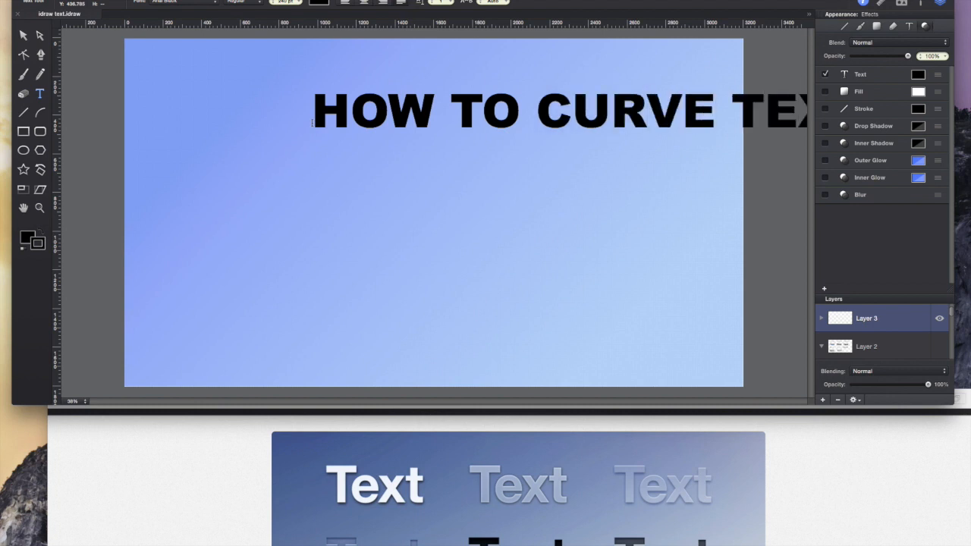
key("Escape")
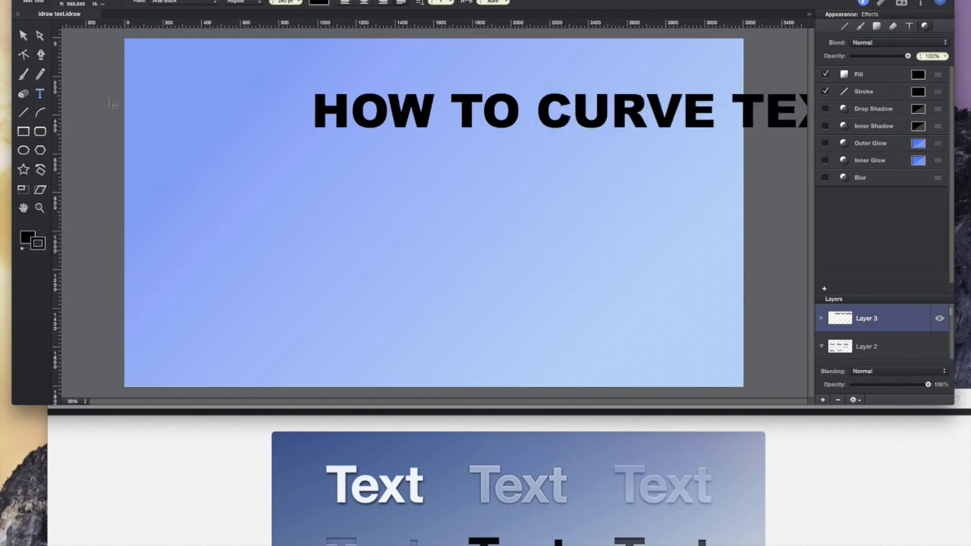
left_click(23, 35)
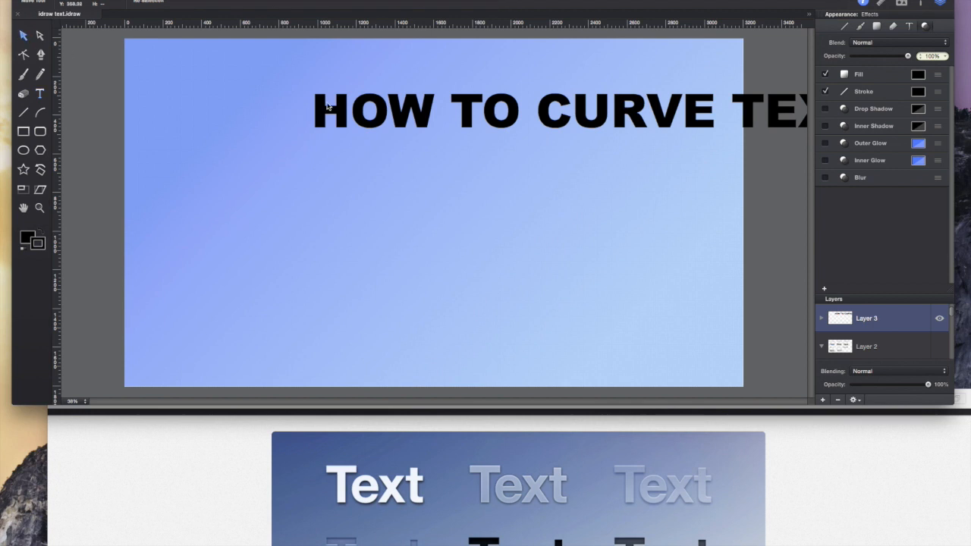
left_click_drag(406, 106, 259, 107)
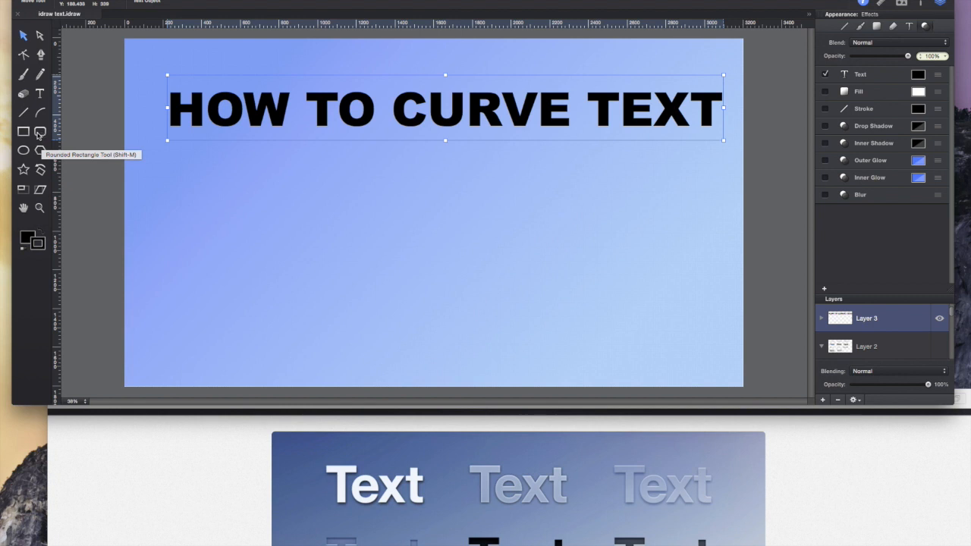
Draw a circle about 847 pt in diameter below the heading and set its fill alpha to 0%
left_click(24, 150)
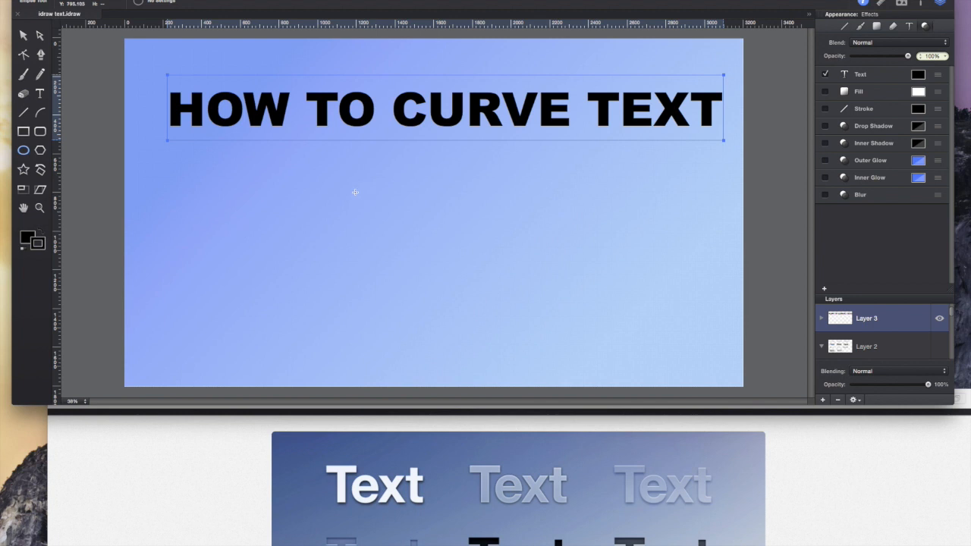
left_click_drag(355, 192, 552, 355)
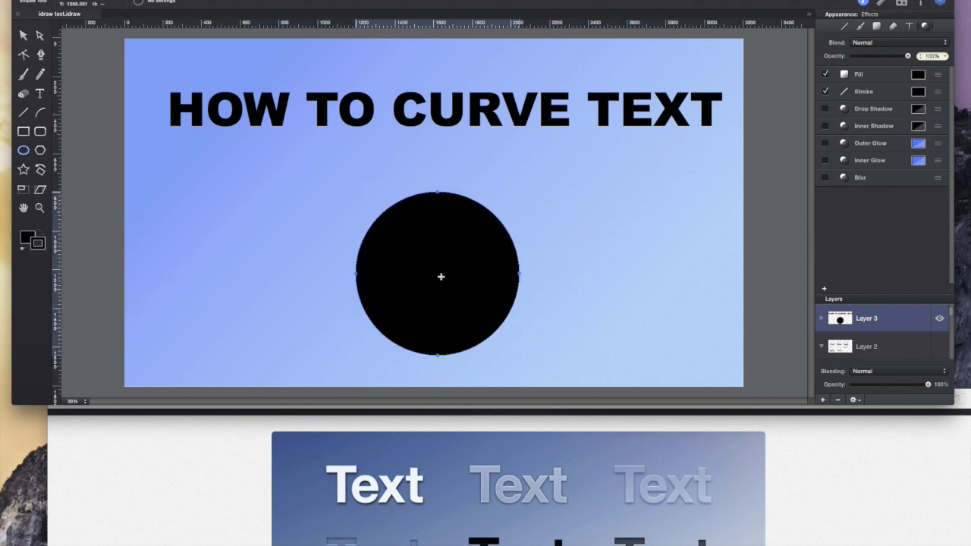
left_click(25, 239)
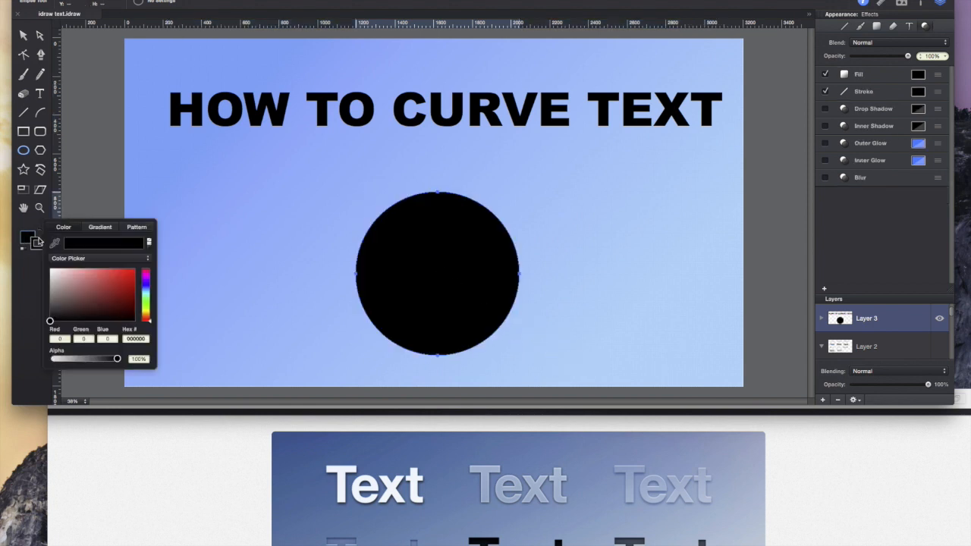
left_click_drag(75, 359, 44, 361)
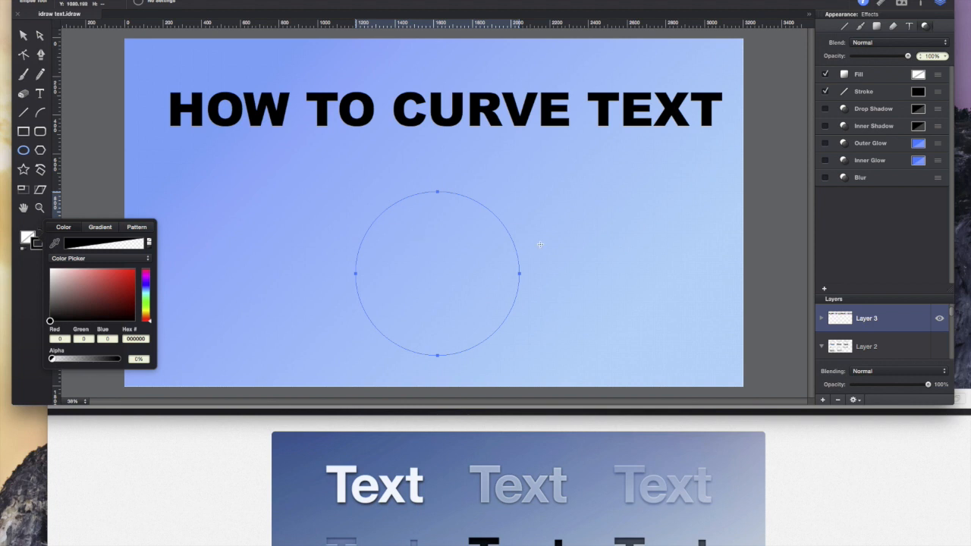
left_click(104, 188)
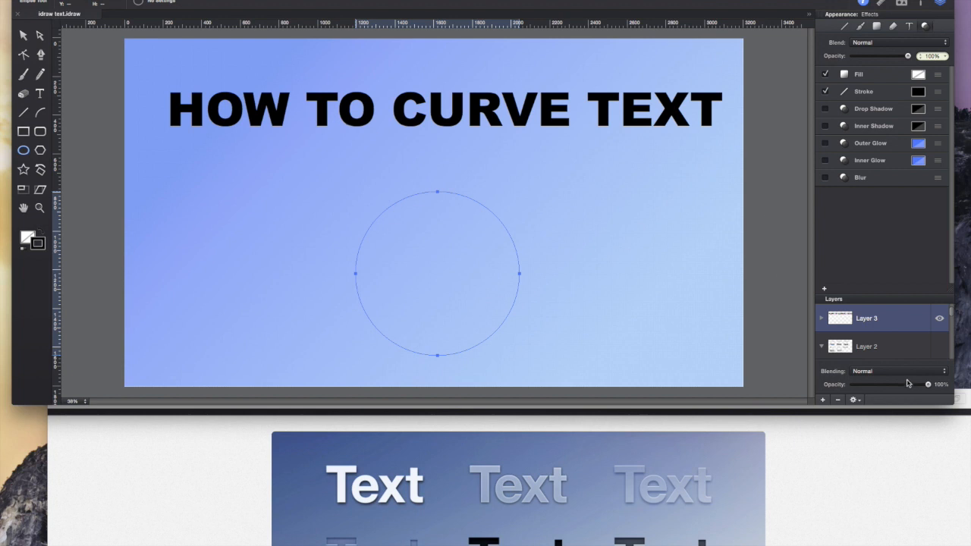
Select both the circle and the "HOW TO CURVE TEXT" object in Layer 3 and place the text on the circle's path
left_click(822, 318)
scroll(840, 324, "down", 1)
scroll(840, 324, "up", 1)
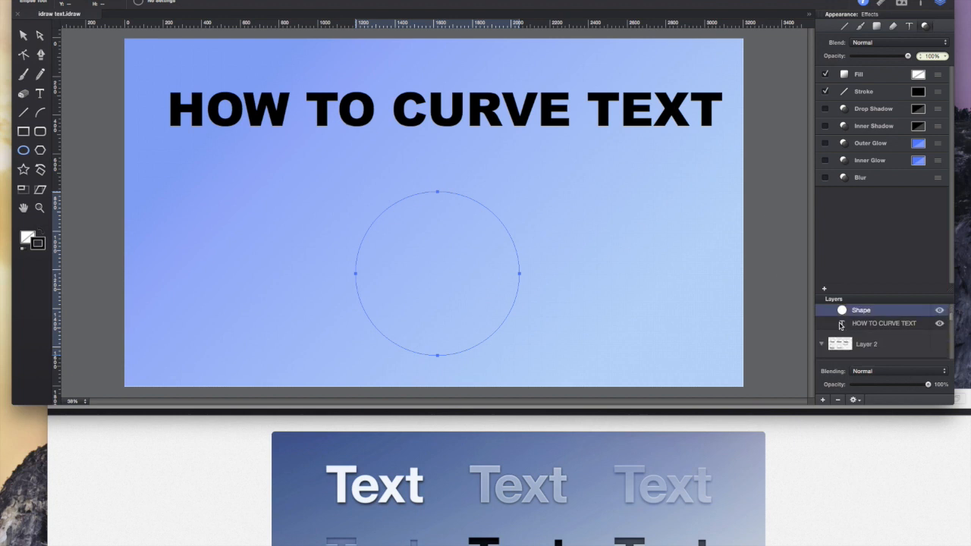
left_click(892, 320)
left_click(891, 332, "shift")
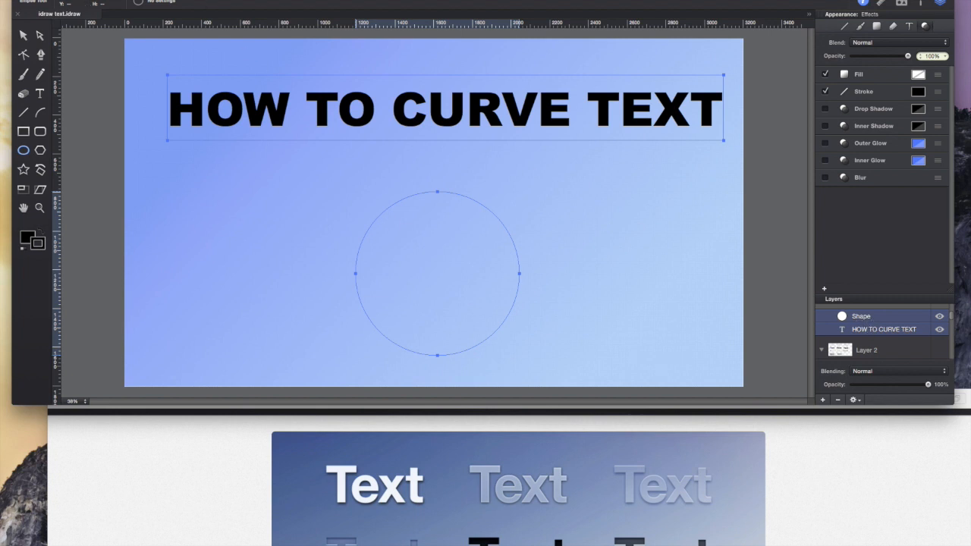
left_click(144, 1)
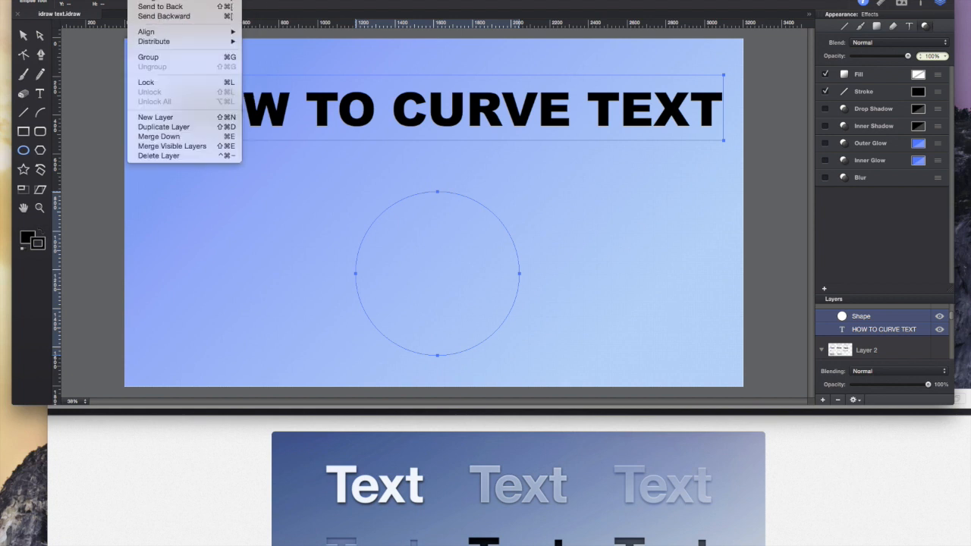
mouse_move(112, 0)
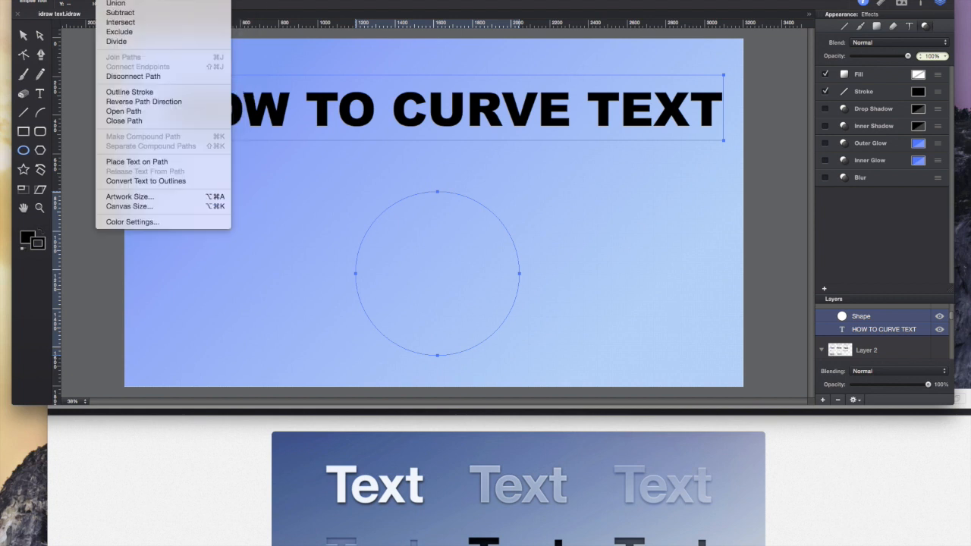
mouse_move(144, 1)
mouse_move(179, 1)
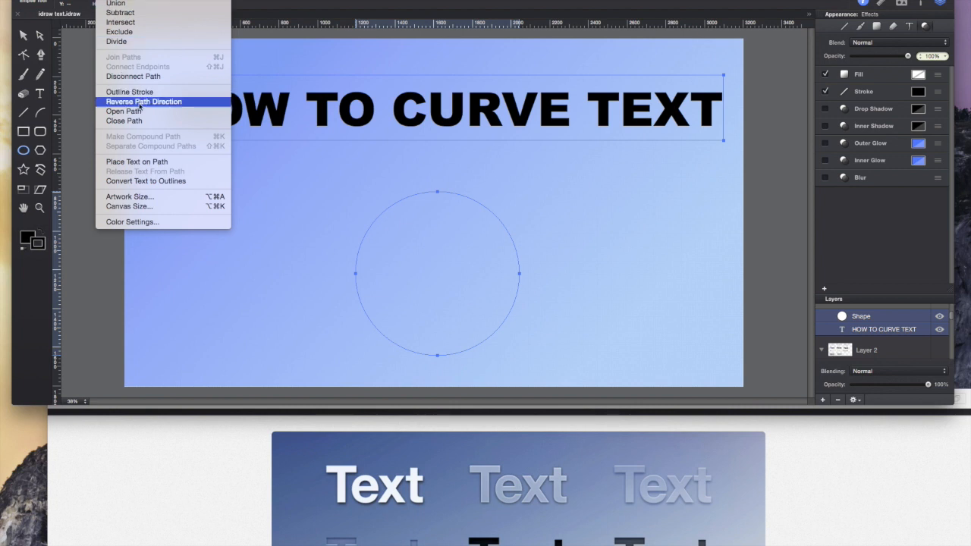
left_click(158, 163)
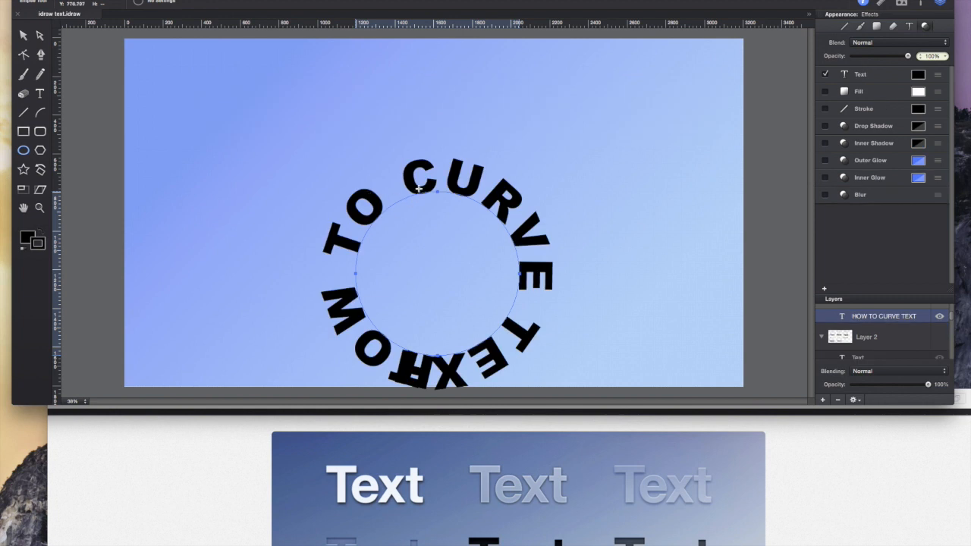
Enlarge the curved text's circular path into a wide ellipse about 1452 pt high
left_click(27, 37)
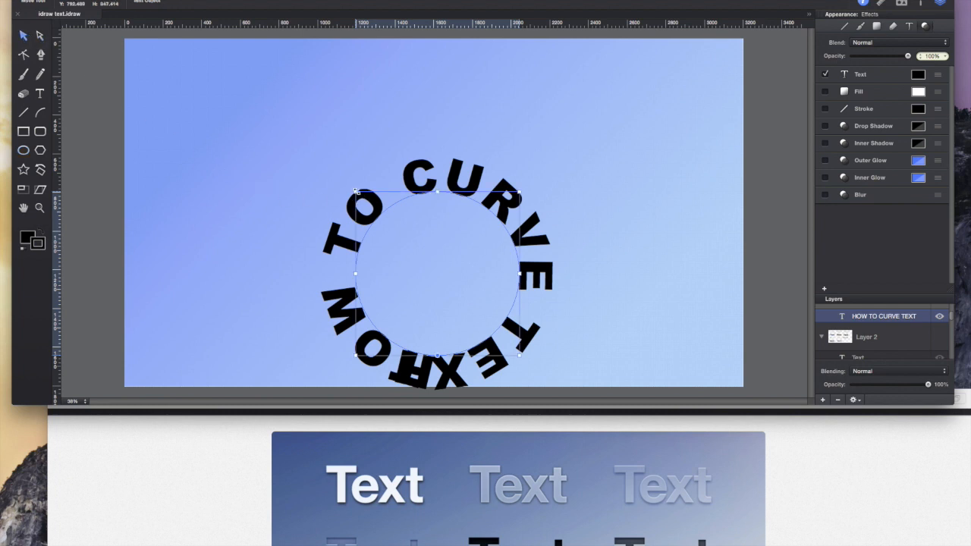
left_click_drag(355, 191, 264, 90)
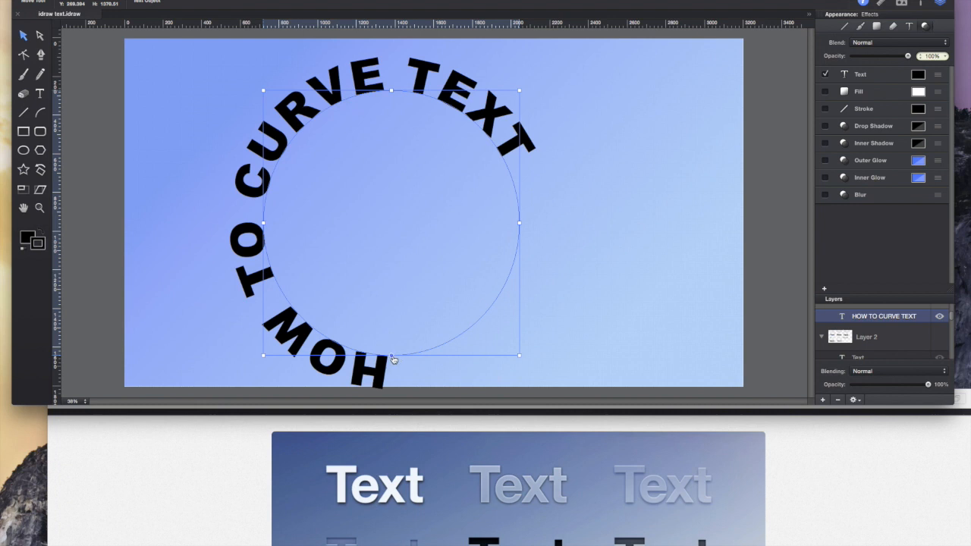
left_click_drag(393, 360, 296, 283)
left_click_drag(521, 357, 687, 372)
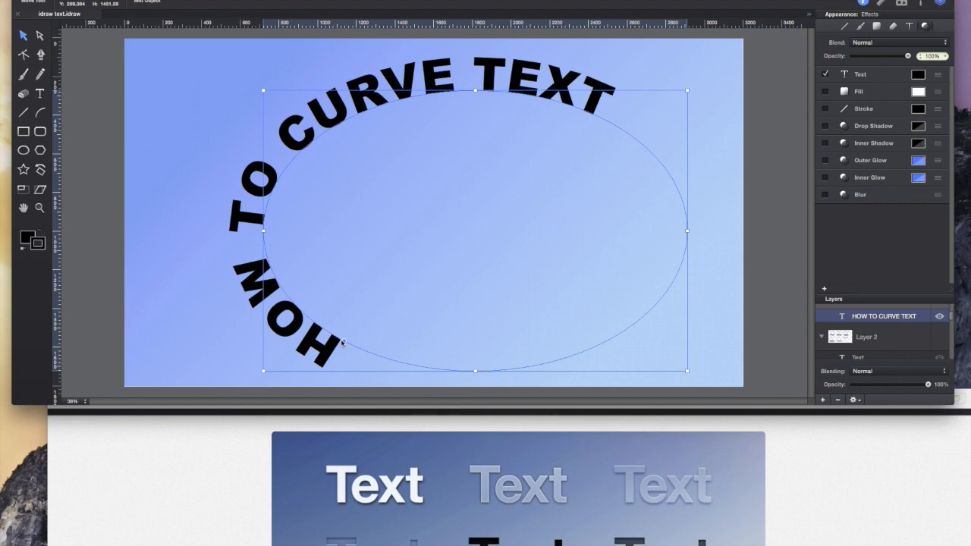
Slide the text's start point to the ellipse's left end so it arches over the upper half, and centre the object horizontally on the canvas
left_click_drag(344, 341, 285, 227)
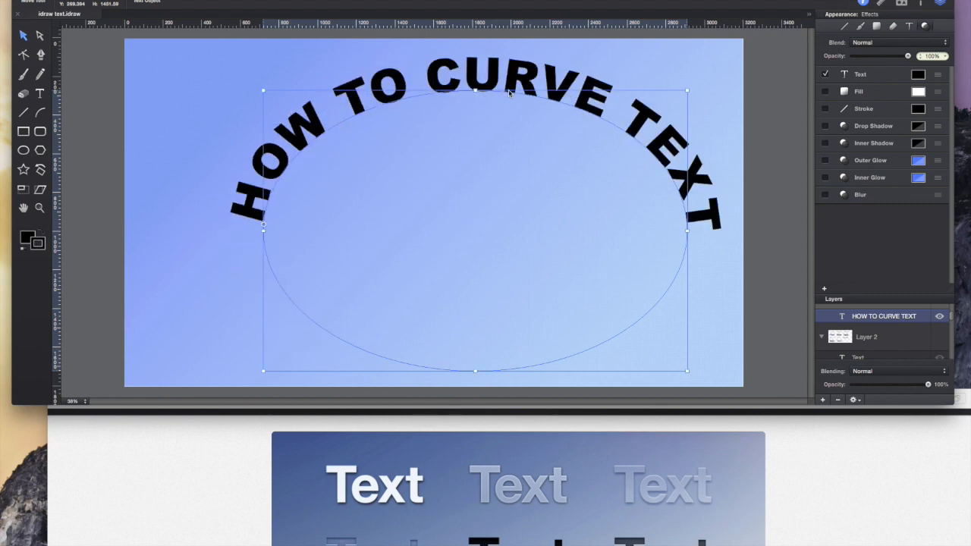
left_click_drag(507, 122, 470, 123)
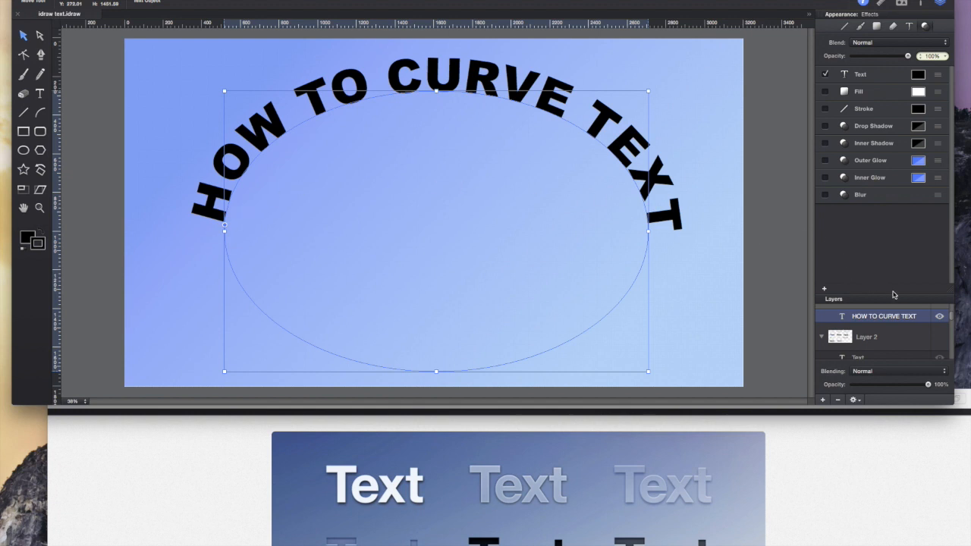
Hide the "HOW TO CURVE TEXT" object and make Layer 2 visible again with its white fourth-row text selected
left_click(939, 317)
scroll(903, 331, "down", 2)
scroll(903, 331, "up", 4)
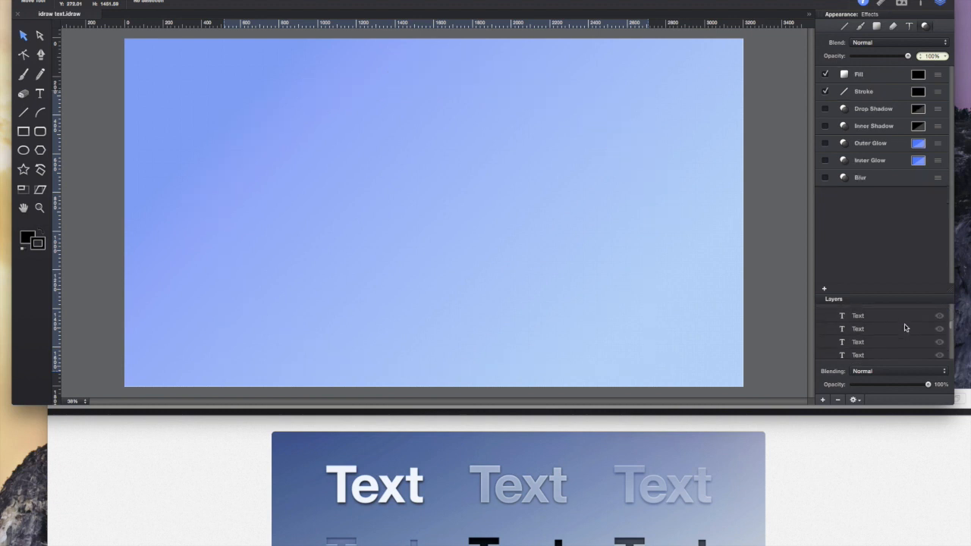
scroll(902, 328, "down", 2)
left_click(900, 325)
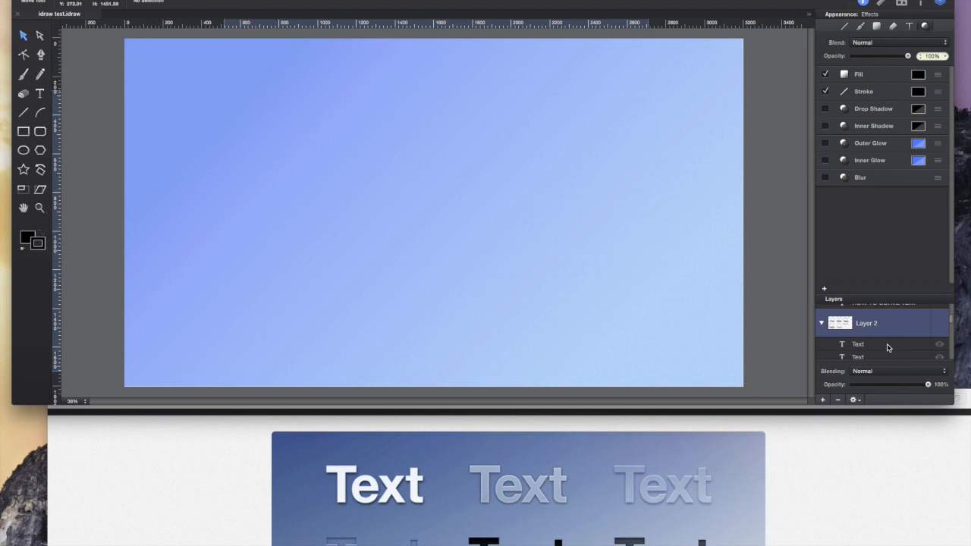
left_click(888, 344)
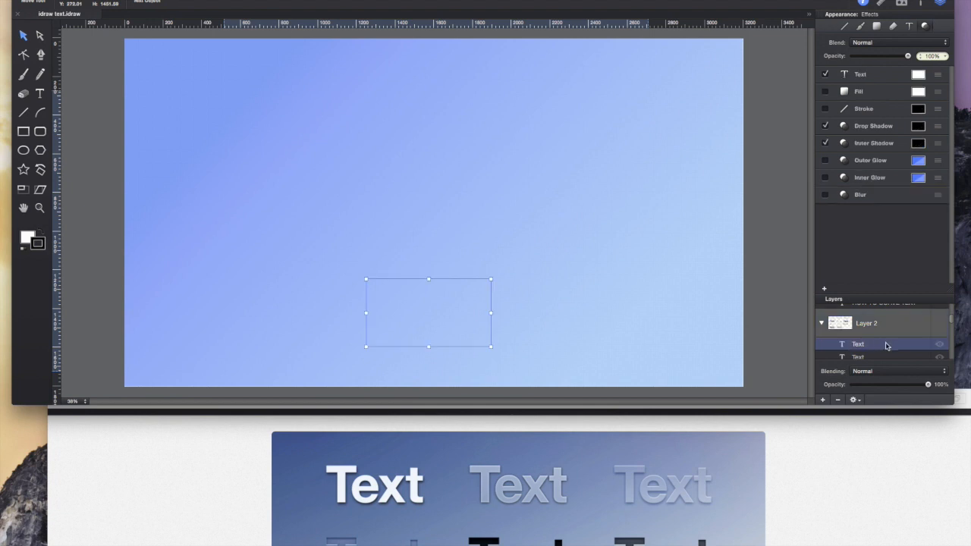
left_click(938, 324)
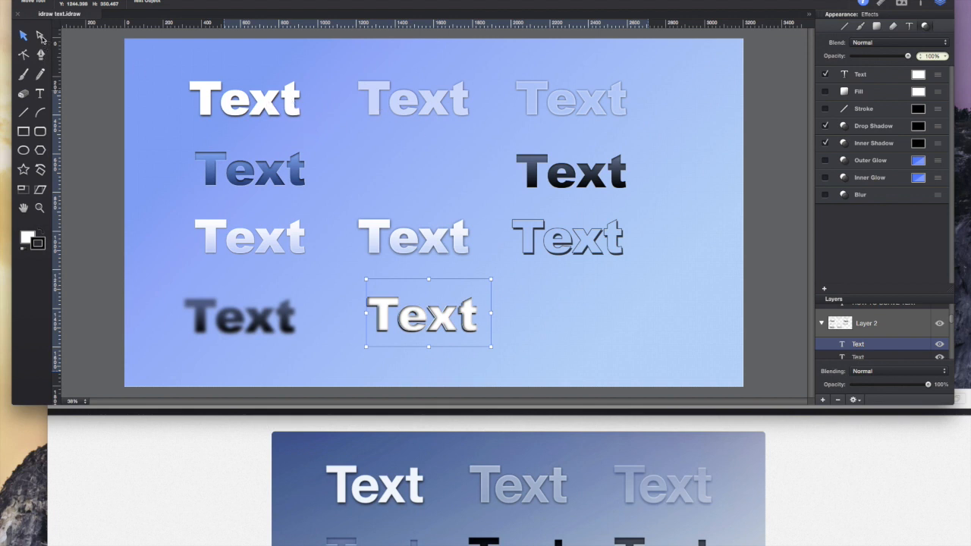
Add a black "TEXT" sample in Layer 2 as the third item of the fourth row and turn on its fill
left_click(43, 95)
left_click(548, 292)
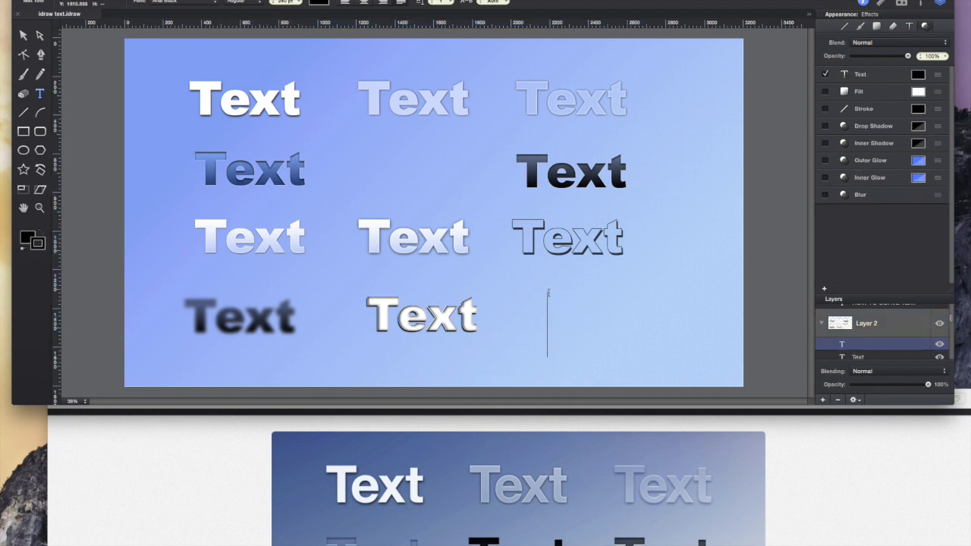
type("TEXT")
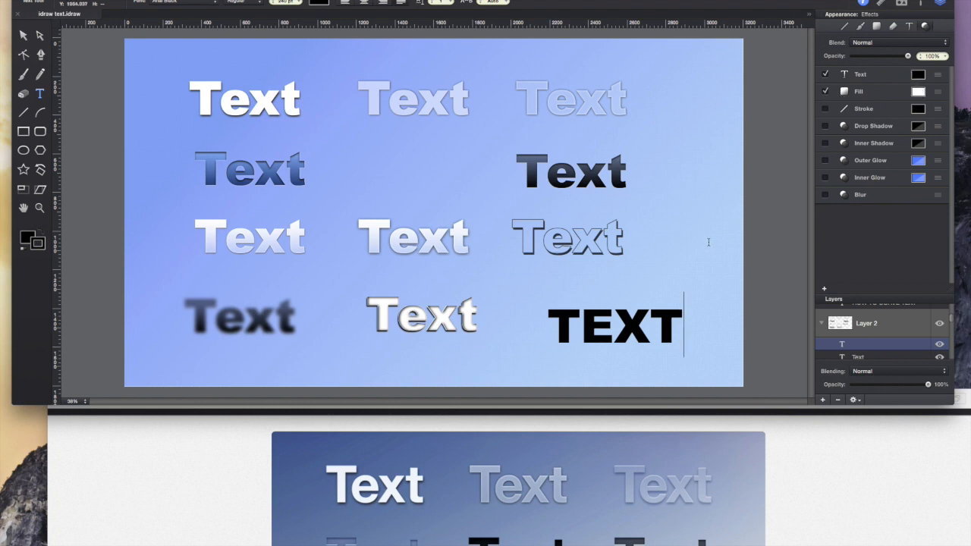
left_click(687, 277)
left_click(663, 306)
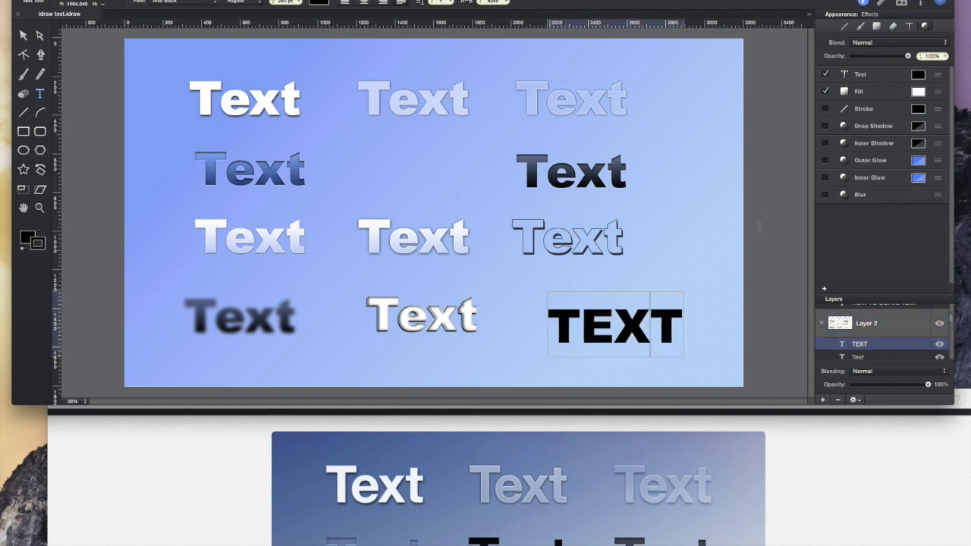
Turn off the black text colour on the fourth-row "TEXT" sample, keeping only its white fill
left_click(729, 281)
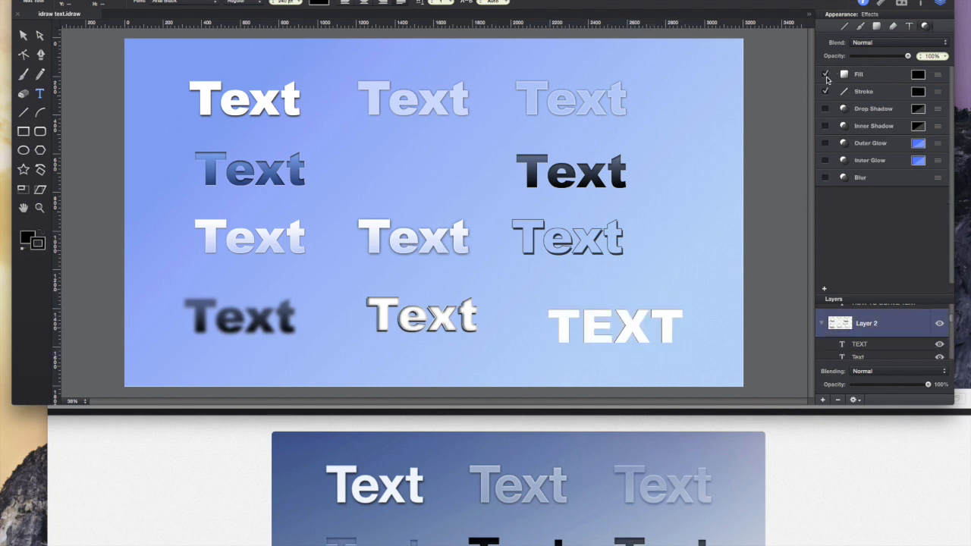
left_click(826, 74)
left_click(666, 327)
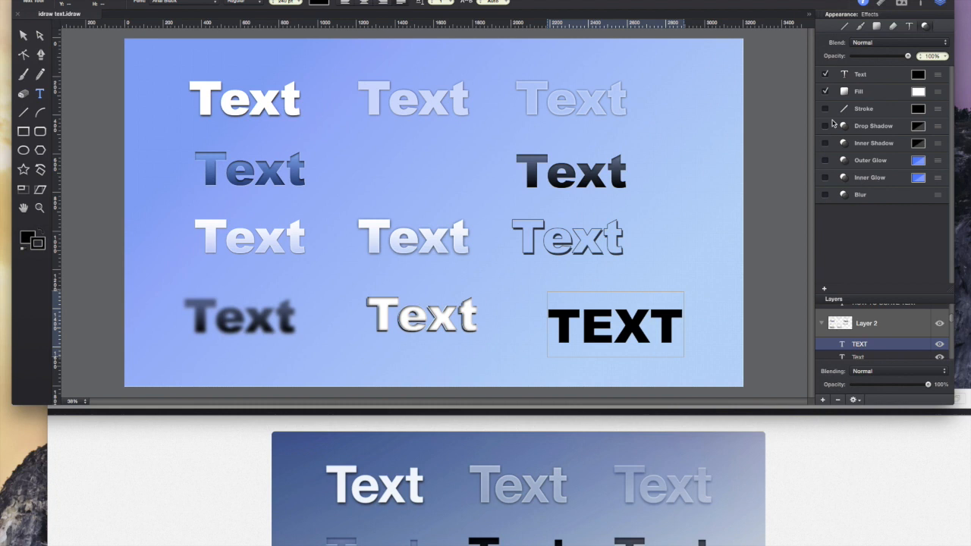
left_click(825, 75)
key("Escape")
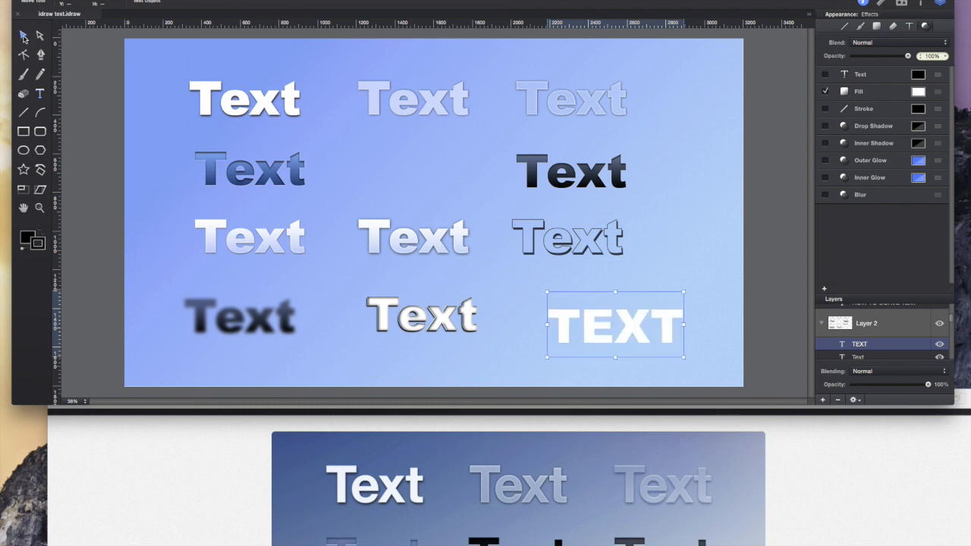
Paste a copy of the white "TEXT", set its fill to black (000000) and turn on its blur
left_click(708, 266)
left_click(671, 320)
key("super+v")
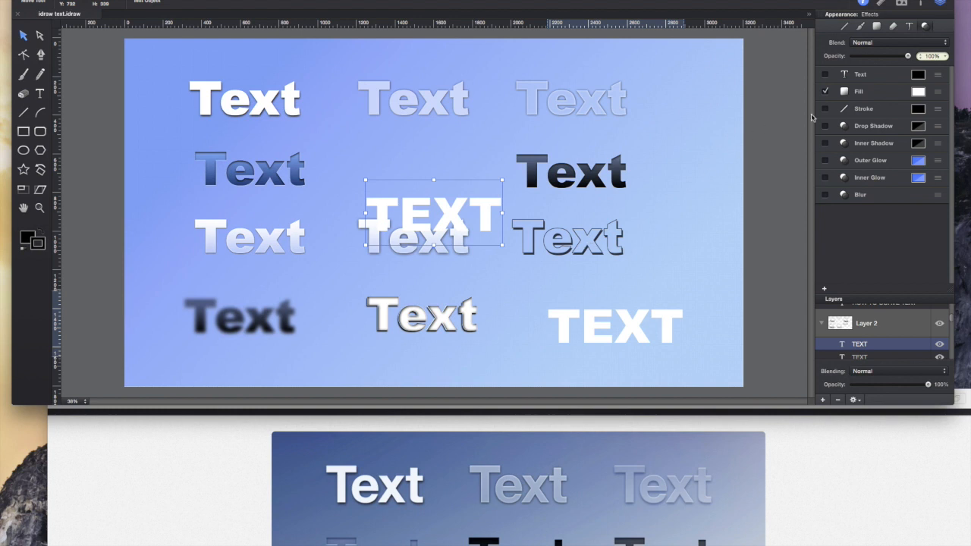
left_click(919, 92)
left_click_drag(849, 168, 869, 175)
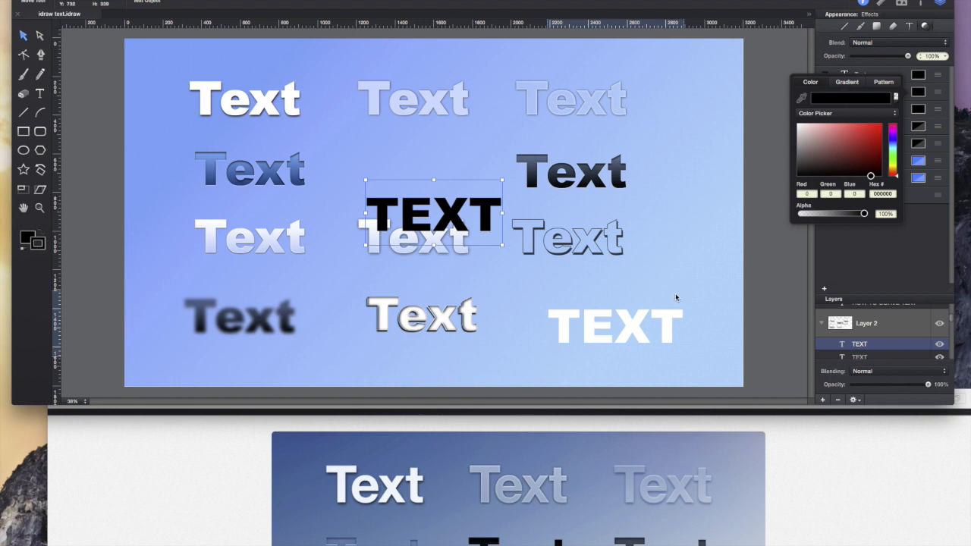
left_click(937, 229)
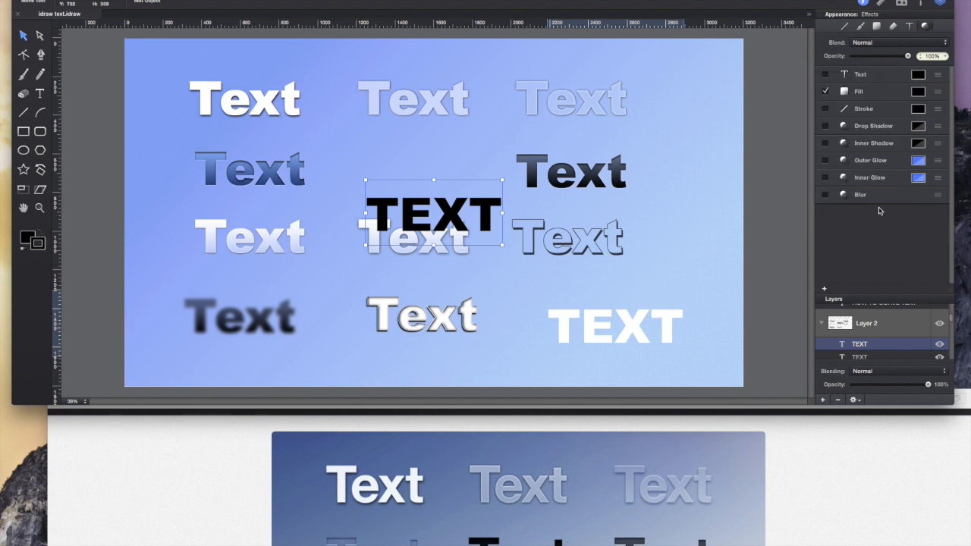
left_click(826, 195)
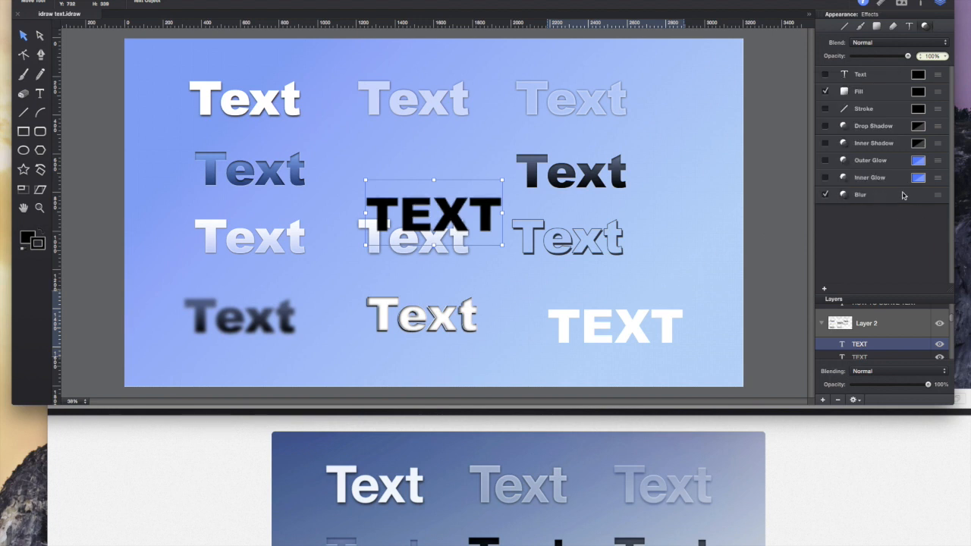
Move the blurred black copy into the fourth row, stack the white "TEXT" above it and align the two with a slight offset
left_click_drag(487, 214, 637, 330)
scroll(879, 337, "down", 1)
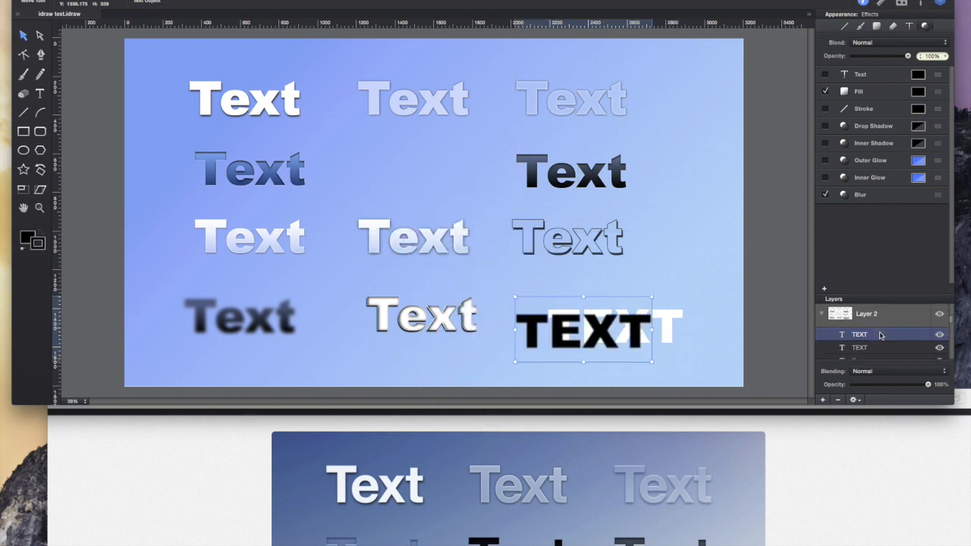
left_click(871, 347)
left_click_drag(871, 348, 874, 332)
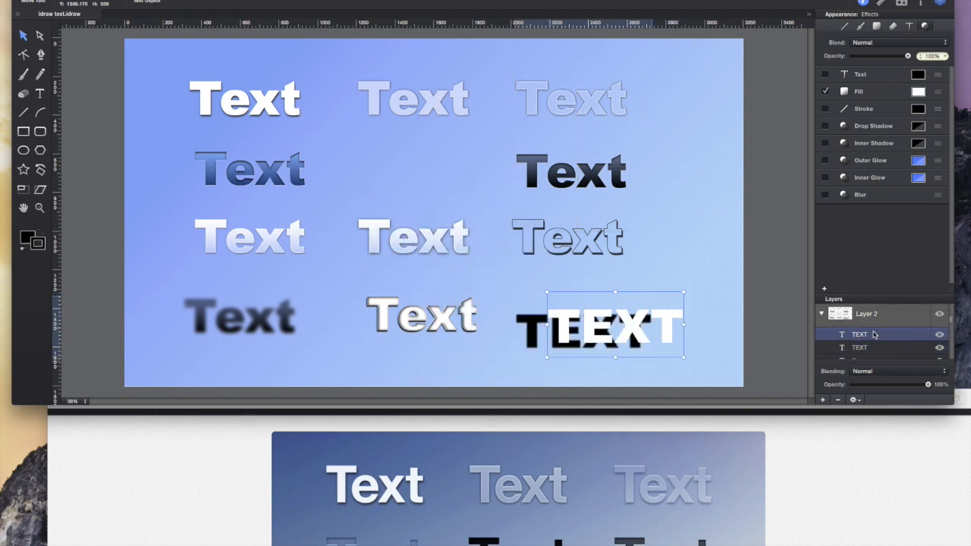
left_click_drag(630, 329, 603, 335)
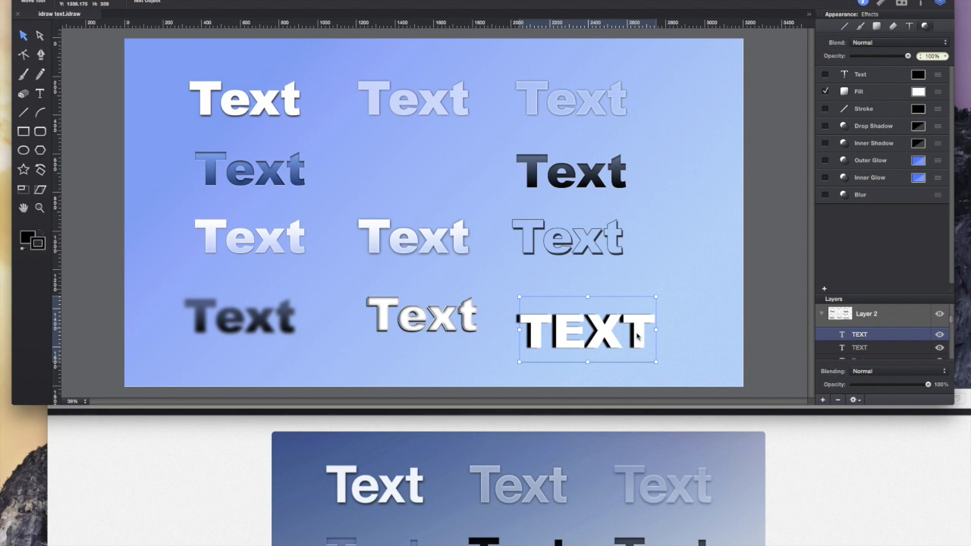
left_click_drag(642, 336, 642, 337)
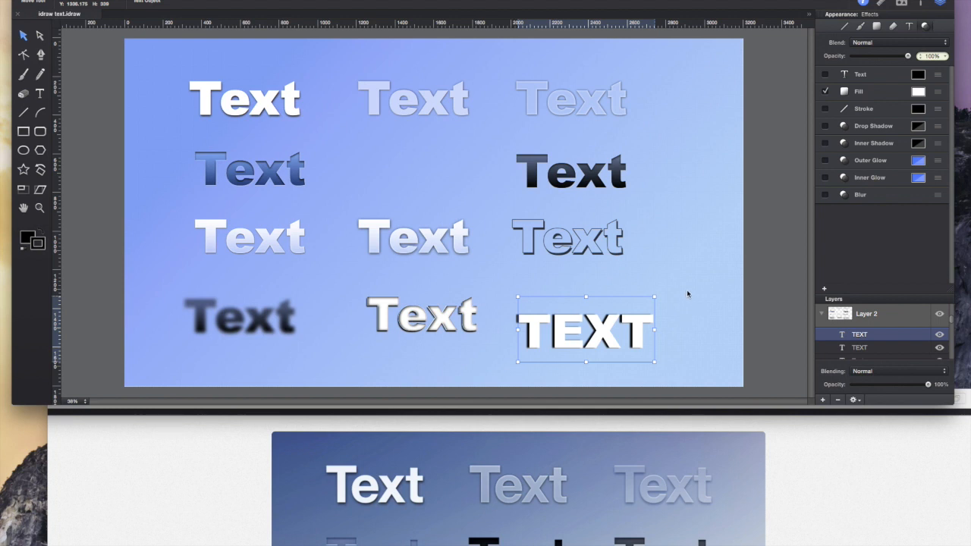
Give the white "TEXT" an inner shadow with X 10 pt, Y -14 pt and size 7 pt
left_click(614, 272)
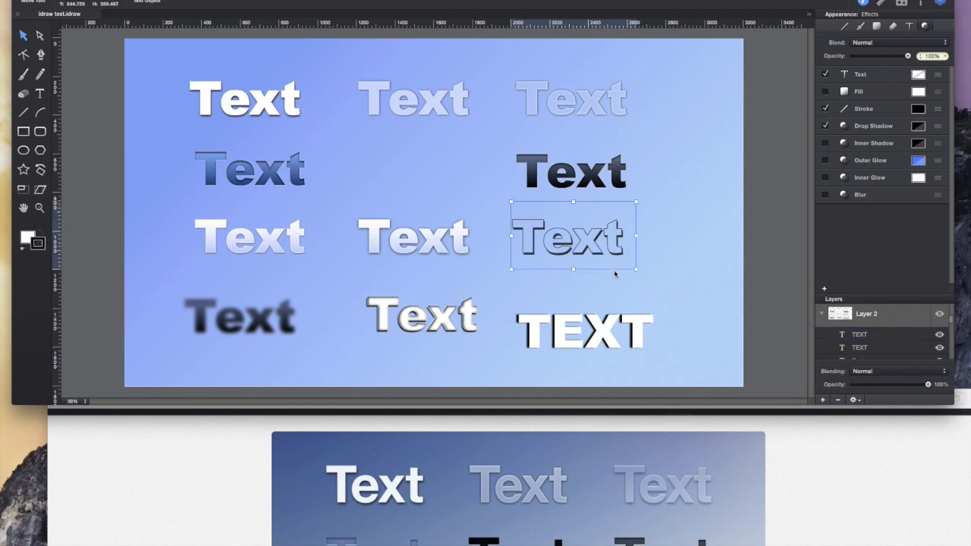
left_click(568, 345)
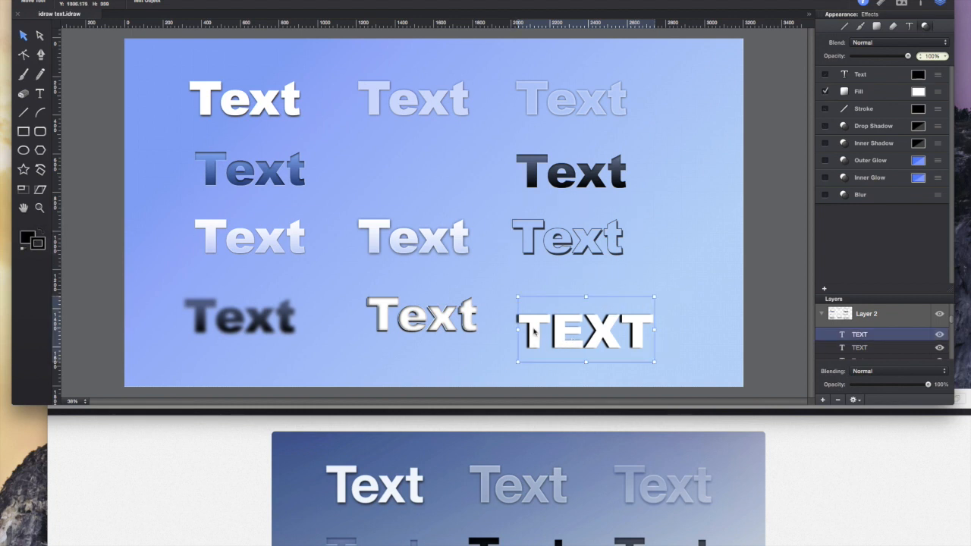
left_click(826, 144)
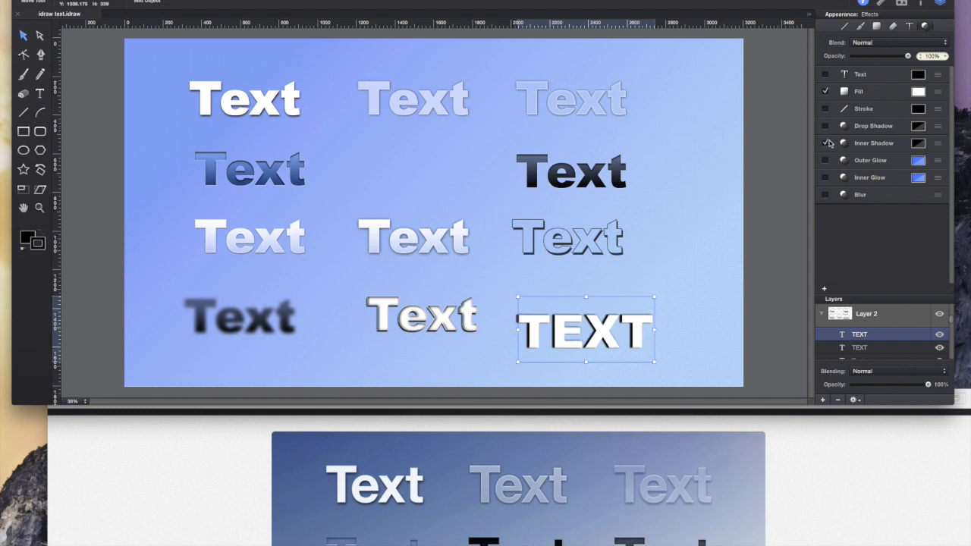
left_click(939, 144)
left_click_drag(900, 186, 902, 183)
left_click_drag(860, 213, 901, 195)
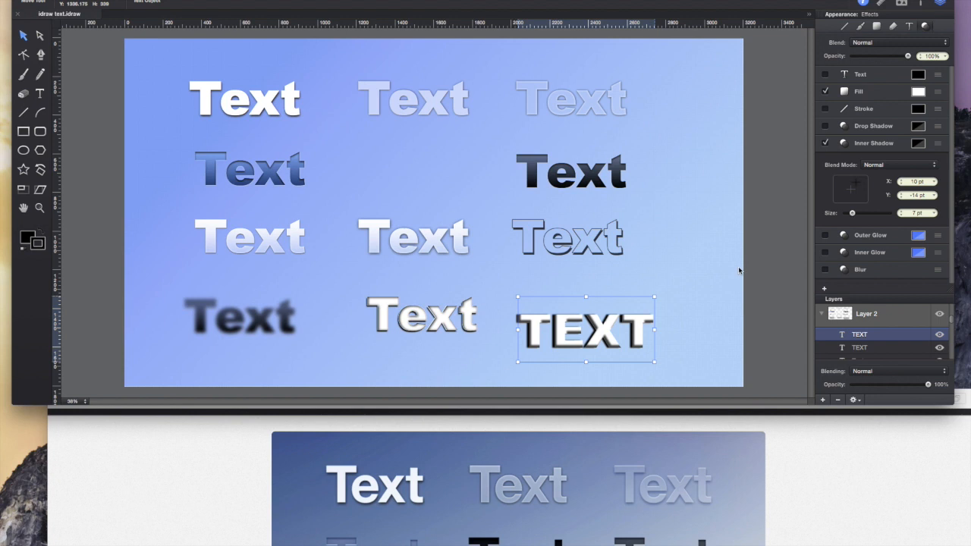
left_click(711, 277)
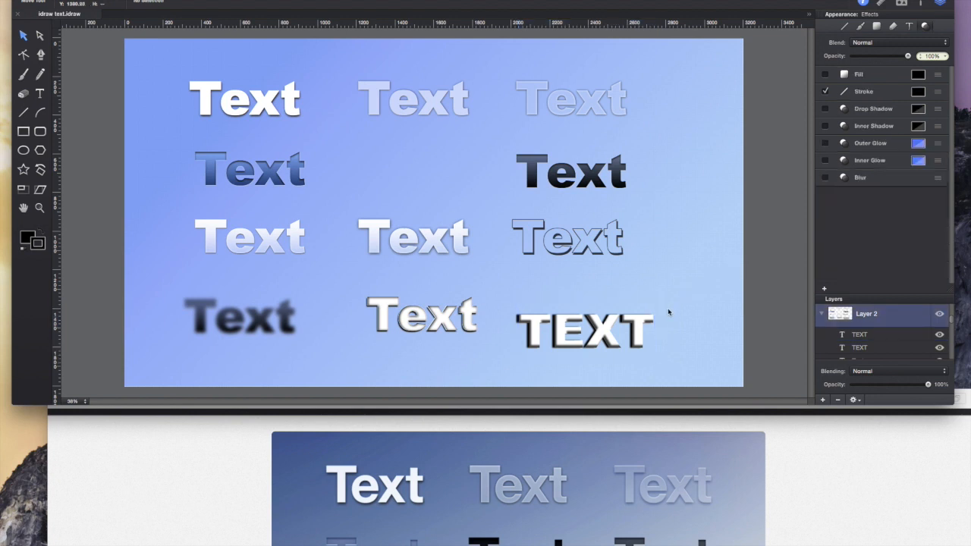
Nudge the white "TEXT" a few points up and left over its black blurred copy
left_click(536, 343)
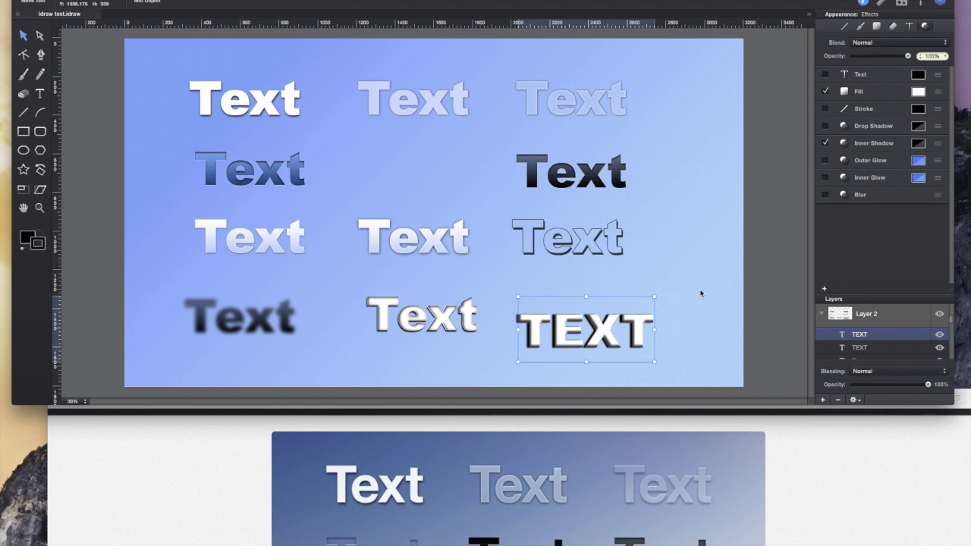
key("Down")
key("Left")
key("Left")
key("Left")
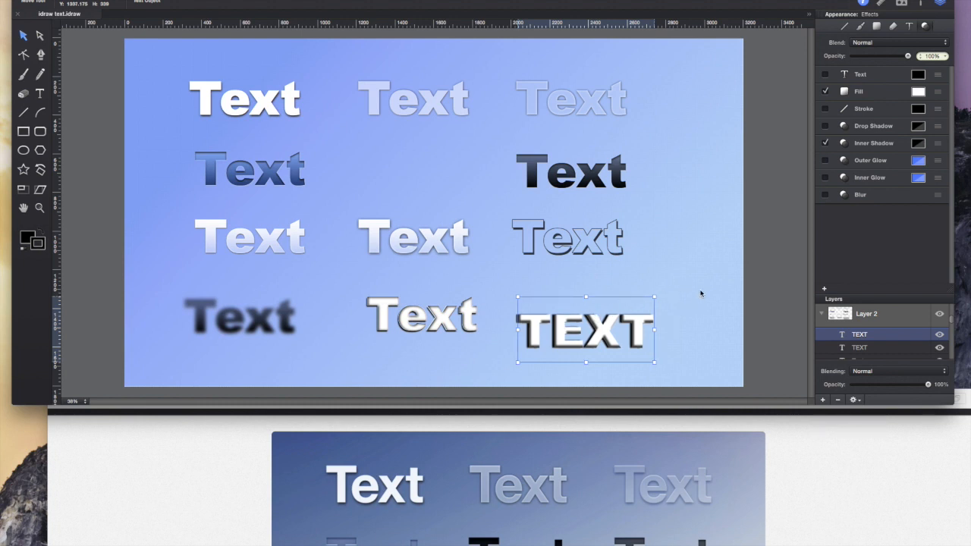
key("Up")
key("Up")
key("Up")
key("Up")
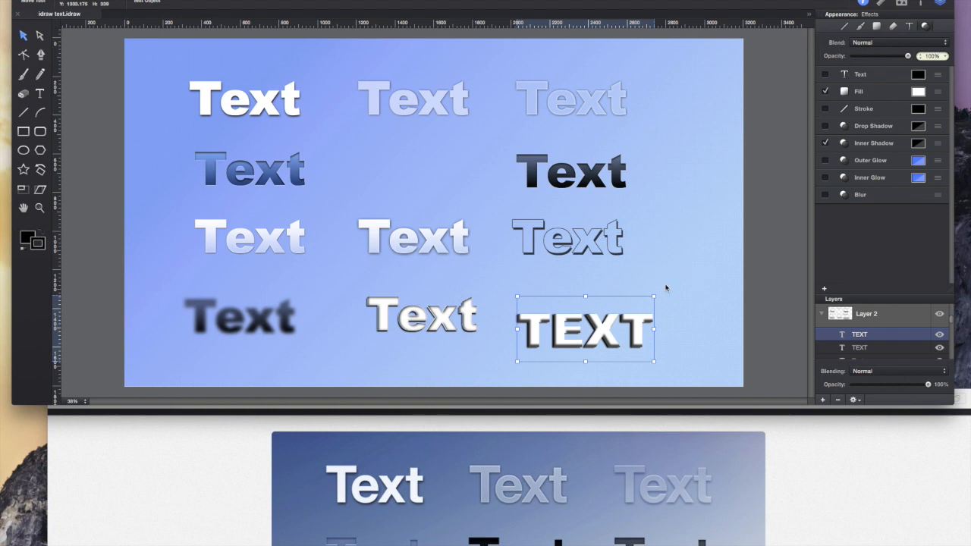
Reduce the font size of the blurred black "TEXT" copy to 235 pt
left_click(882, 349)
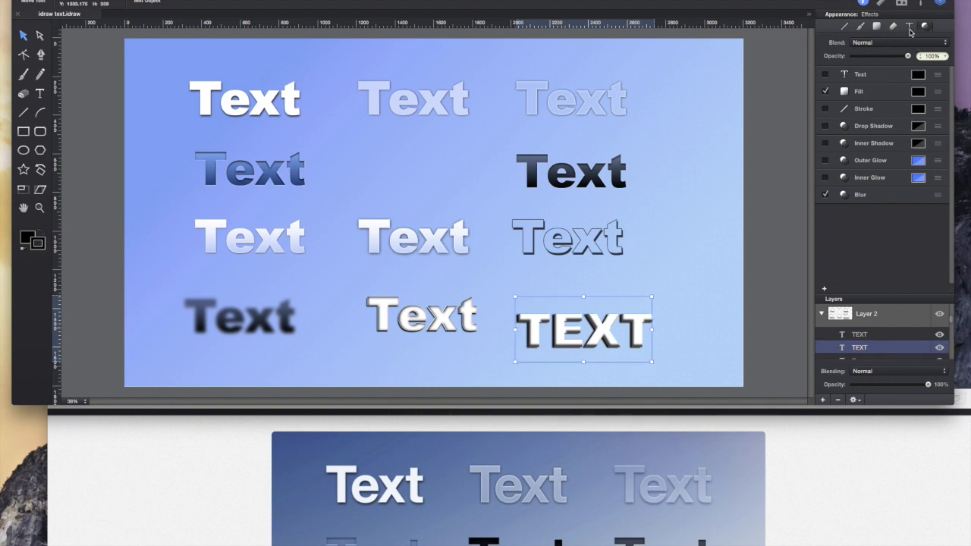
left_click(910, 29)
left_click(910, 70)
left_click(910, 70)
left_click(910, 71)
left_click(910, 70)
left_click(909, 69)
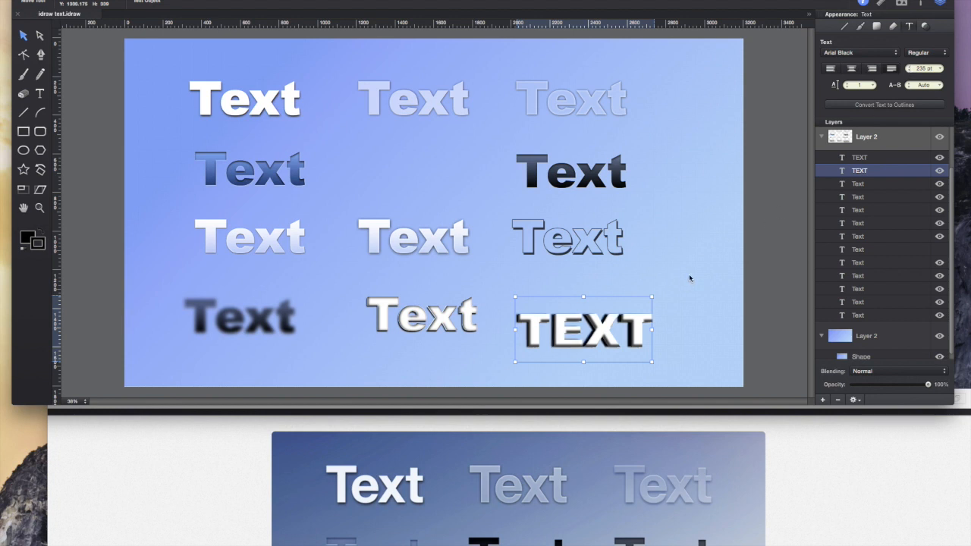
Nudge the white "TEXT" further left and slightly up over the smaller black copy, and deselect it
scroll(891, 338, "down", 1)
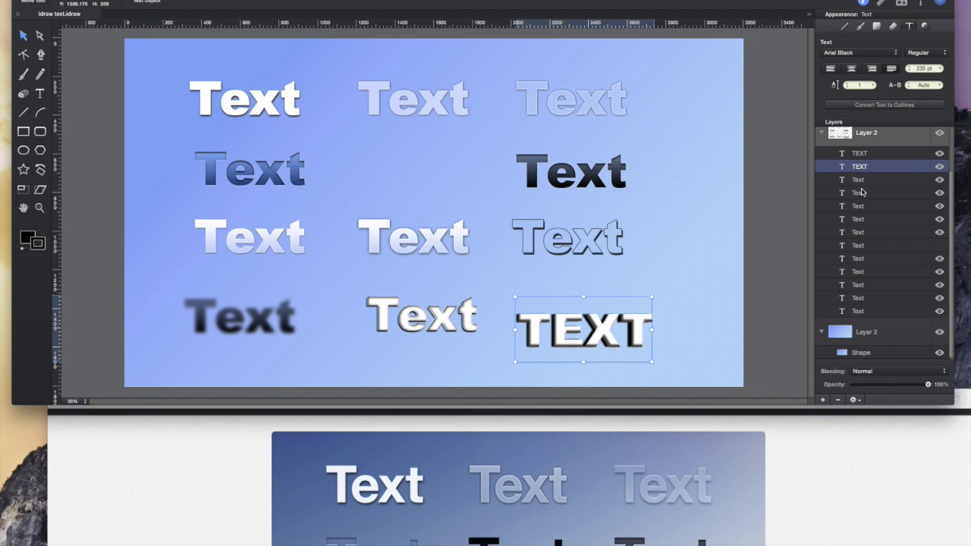
left_click(876, 155)
key("Up")
key("Left")
key("Left")
key("Left")
key("Left")
key("Left")
key("Left")
key("Left")
key("Left")
key("Up")
key("Left")
key("Left")
key("Left")
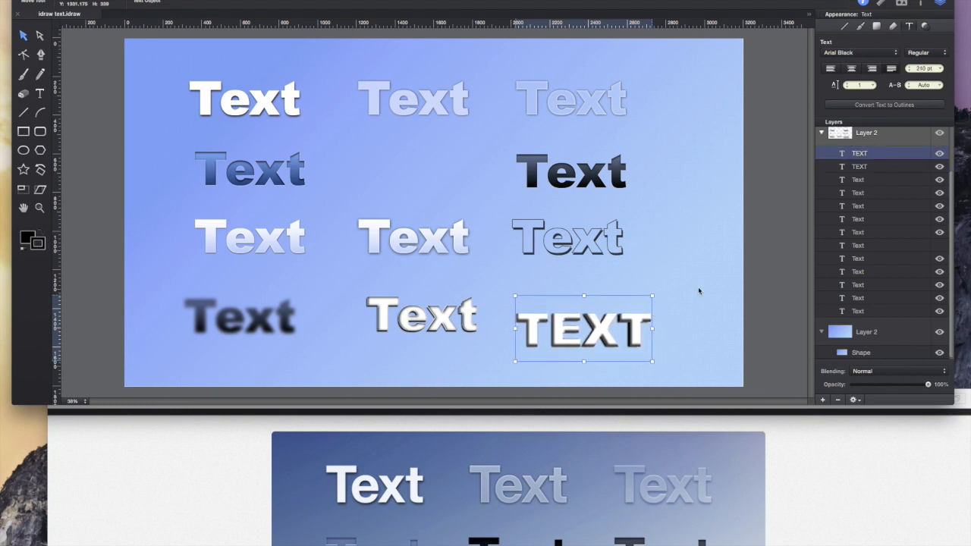
left_click(655, 314)
Select the white "TEXT" in Layer 2 and collapse Layer 3, keeping Layer 2's objects listed
scroll(885, 157, "up", 2)
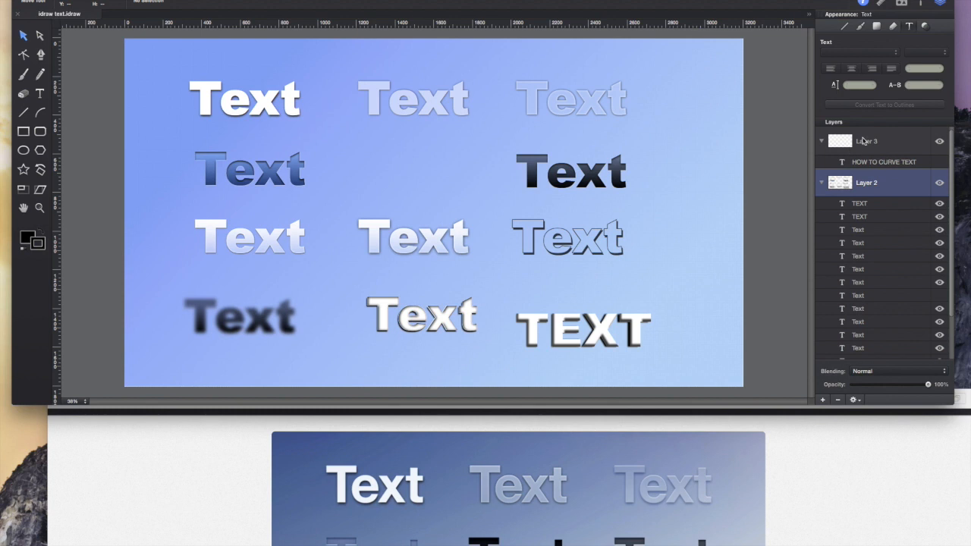
left_click(878, 146)
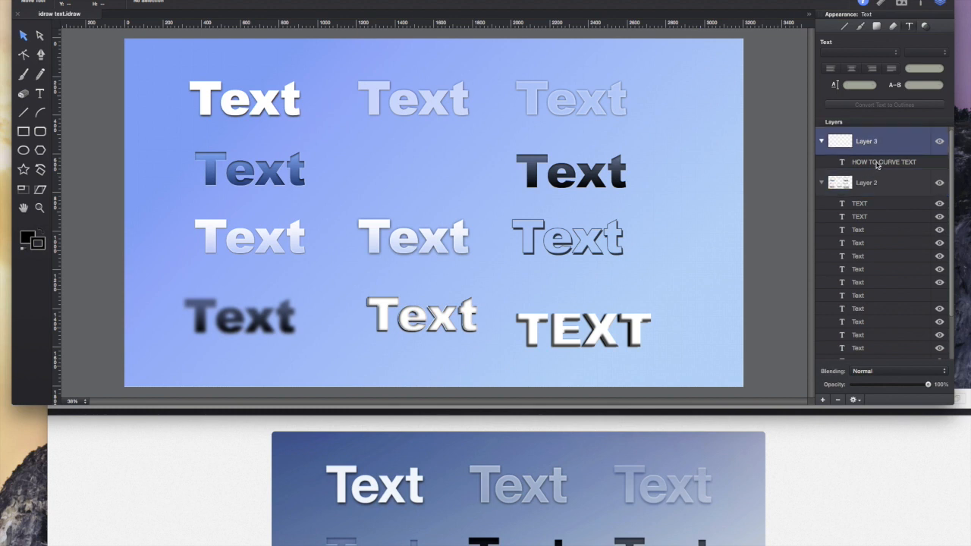
left_click(869, 205)
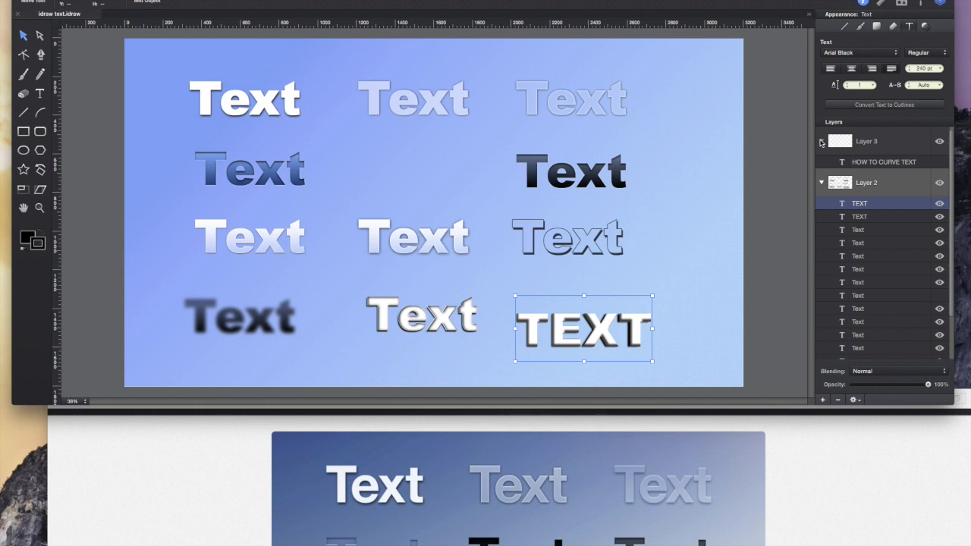
left_click(822, 142)
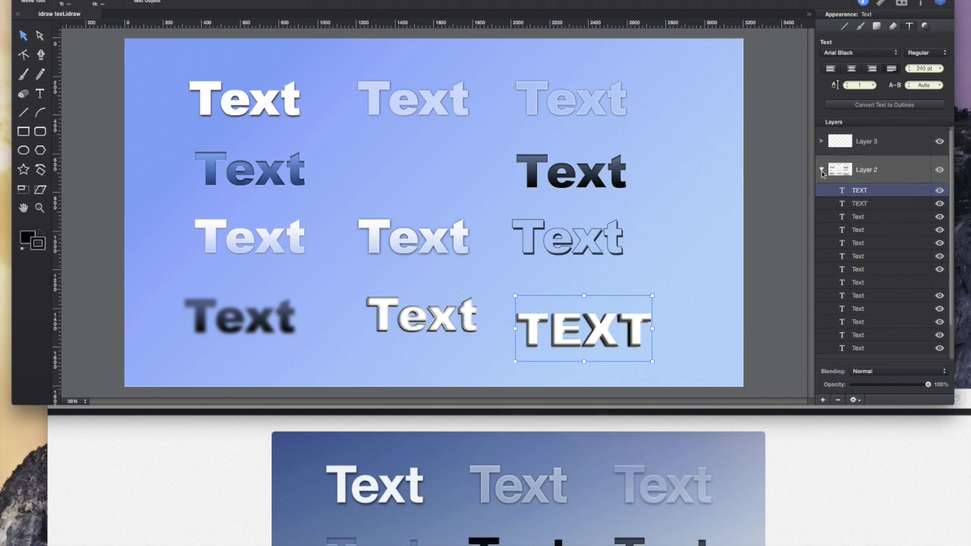
left_click(822, 170)
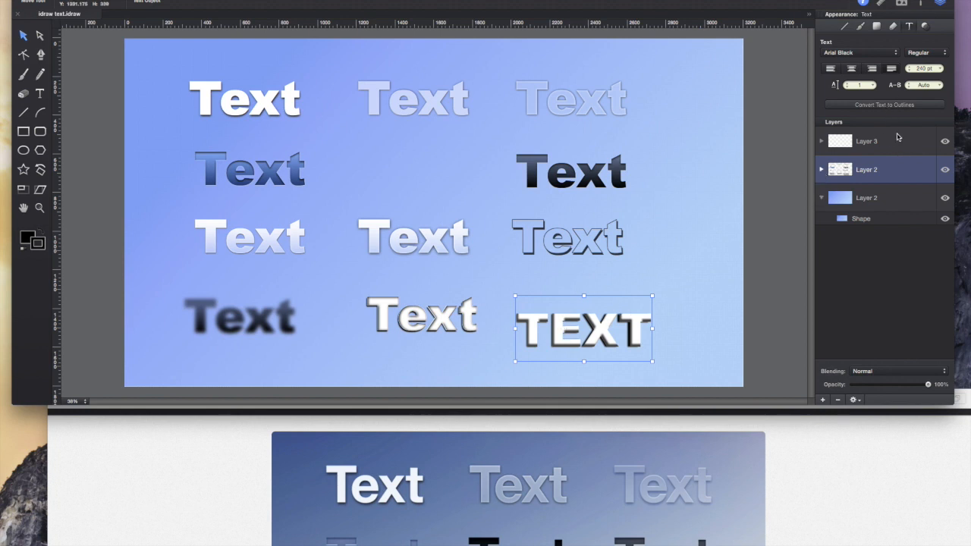
left_click(822, 170)
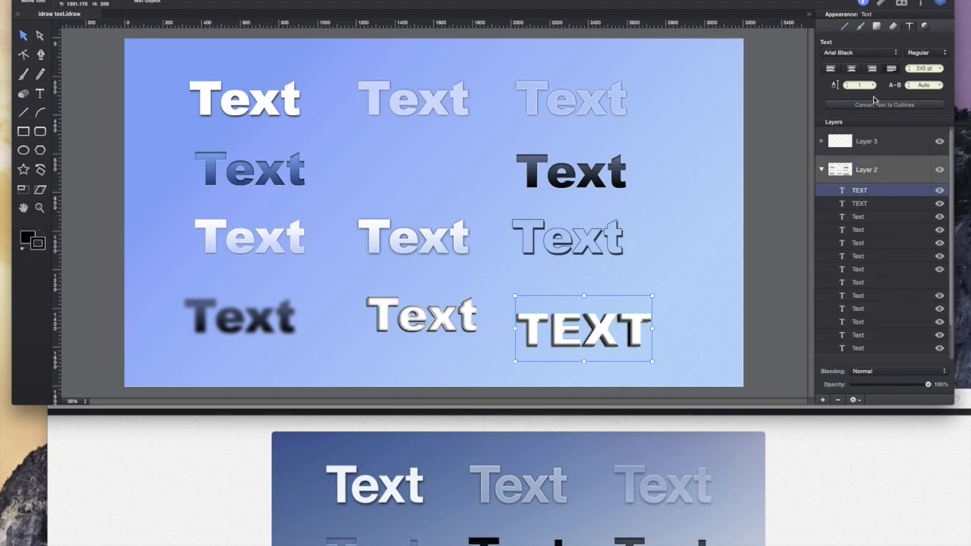
Turn off the white "TEXT" object's inner shadow and change its fill type to Linear Gradient
left_click(924, 26)
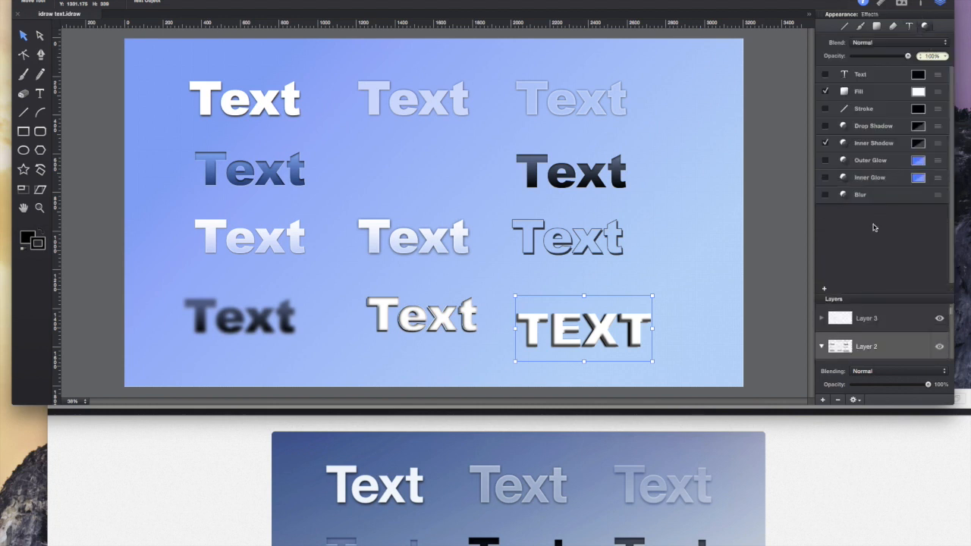
scroll(831, 340, "down", 2)
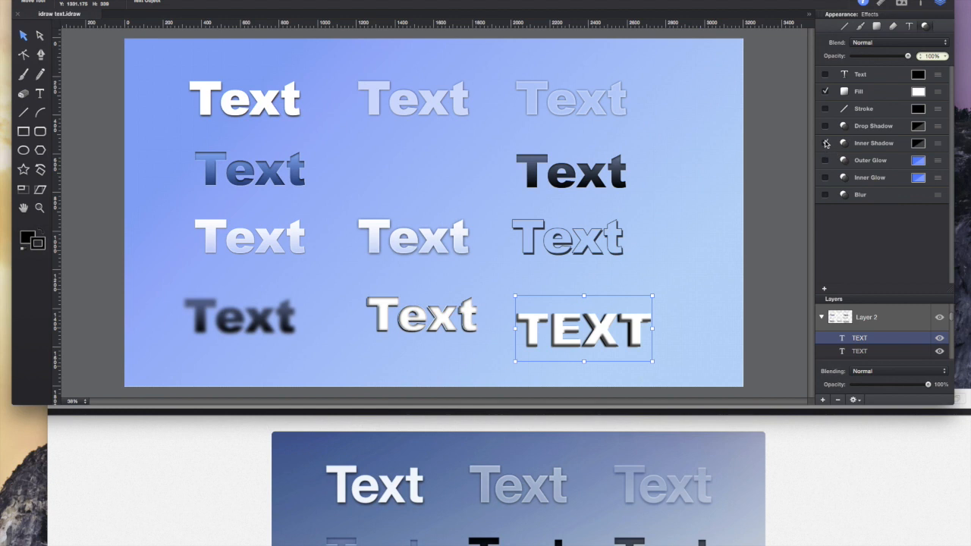
left_click(826, 143)
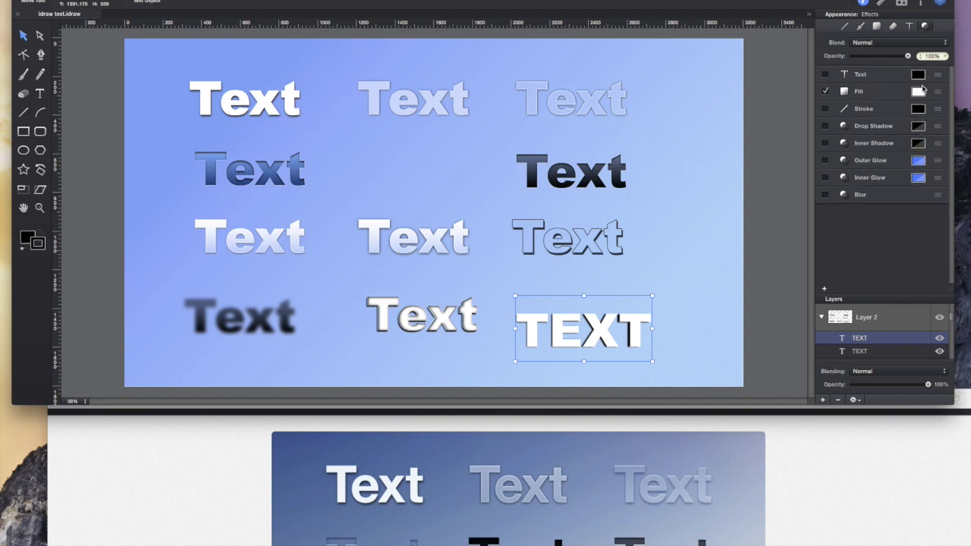
left_click(939, 94)
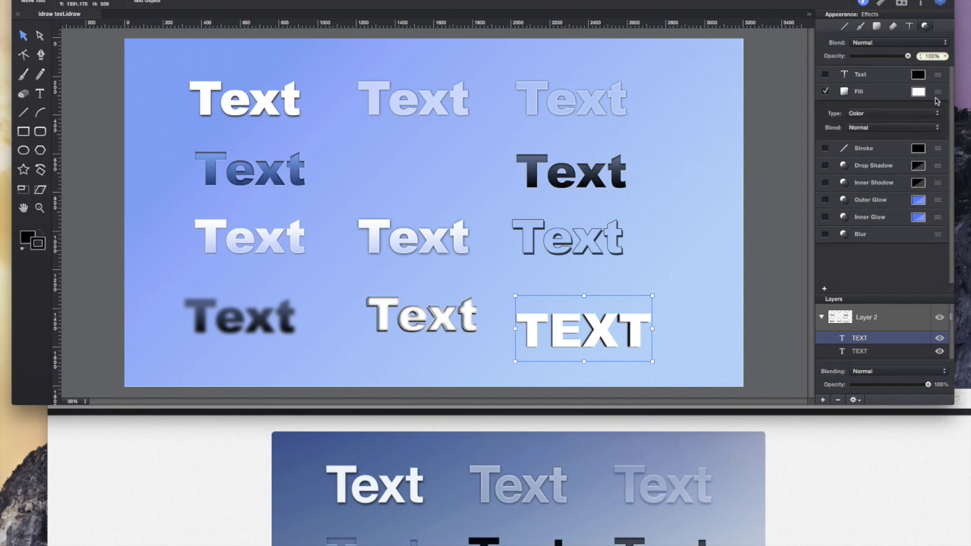
left_click(916, 114)
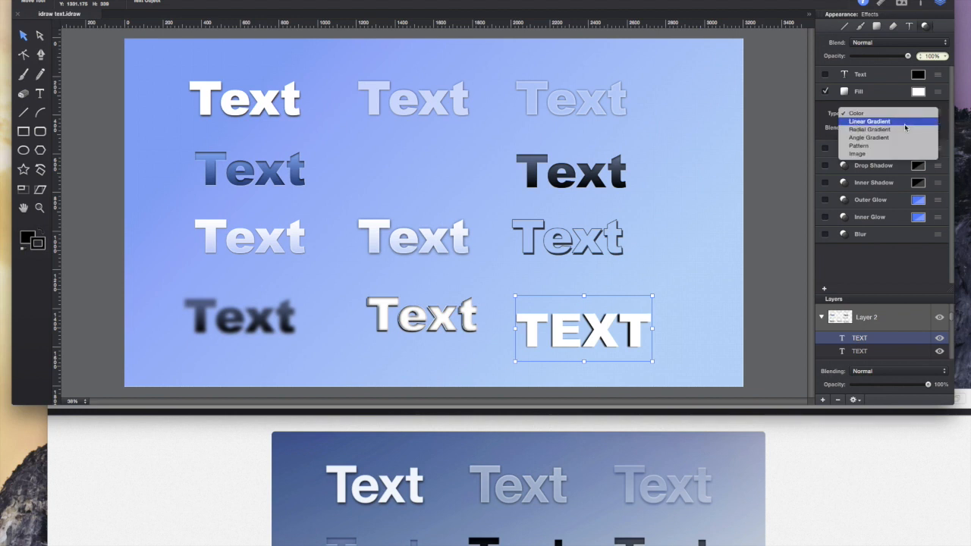
left_click(906, 124)
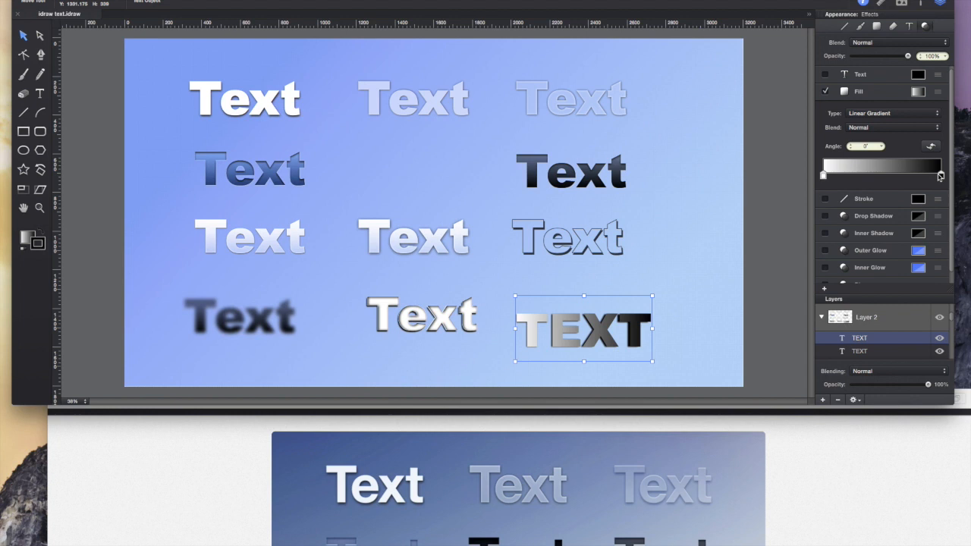
Change the black gradient stop of the upper "TEXT" object to off-white FAFAFA and nudge the object slightly down over its blurred copy
left_click(941, 176)
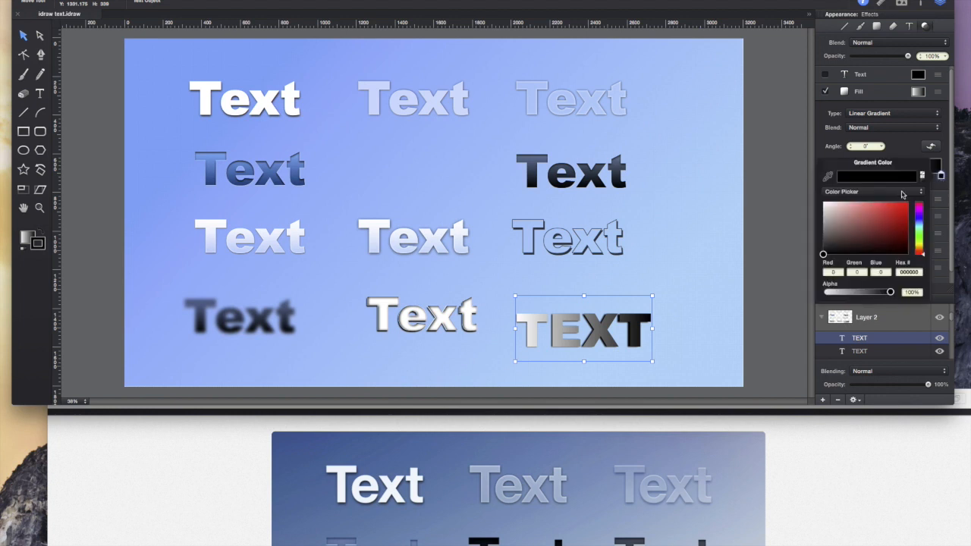
left_click(824, 203)
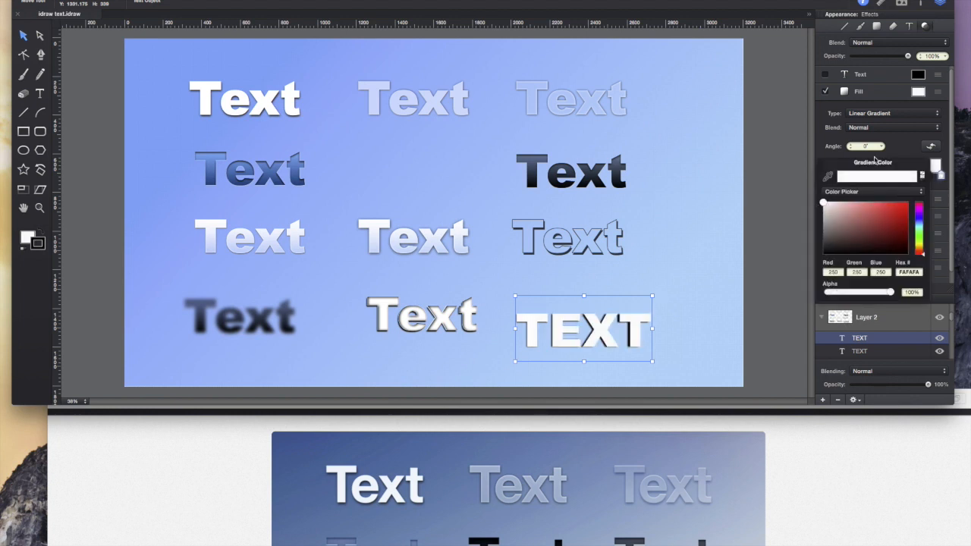
left_click(915, 142)
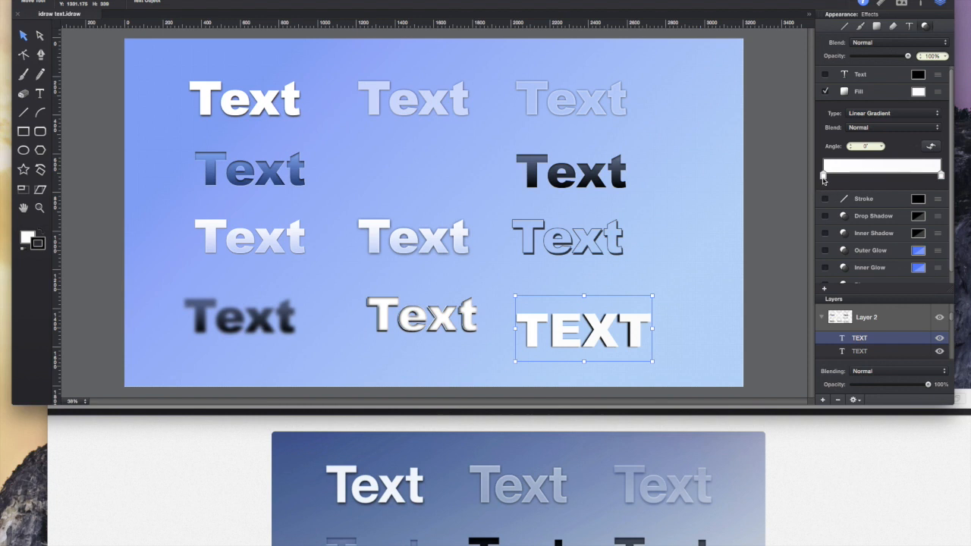
left_click(824, 175)
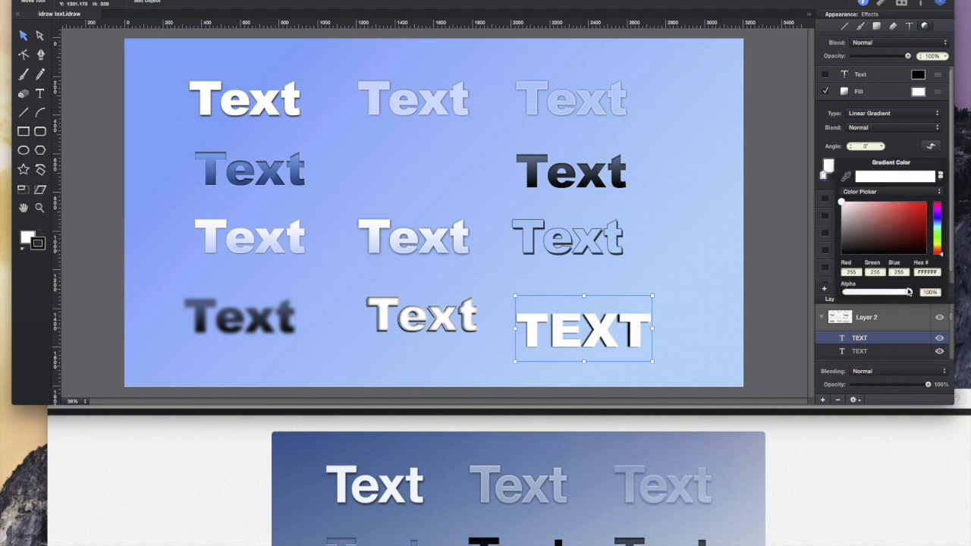
left_click_drag(910, 292, 930, 292)
left_click(638, 326)
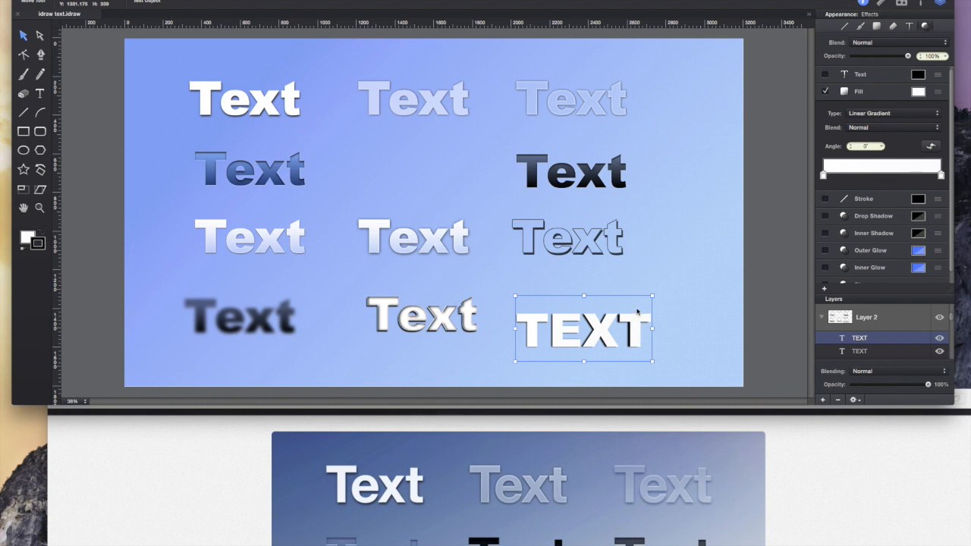
mouse_move(636, 324)
left_mouse_down()
mouse_move(634, 311)
mouse_move(635, 338)
left_mouse_up()
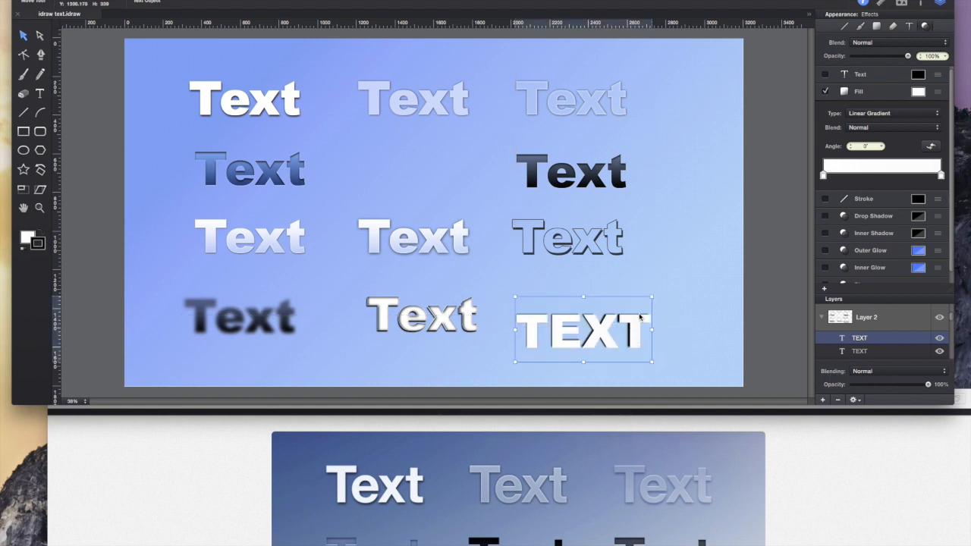
Select the blurred black "TEXT" copy and reduce its font size to 221 pt
left_click(887, 350)
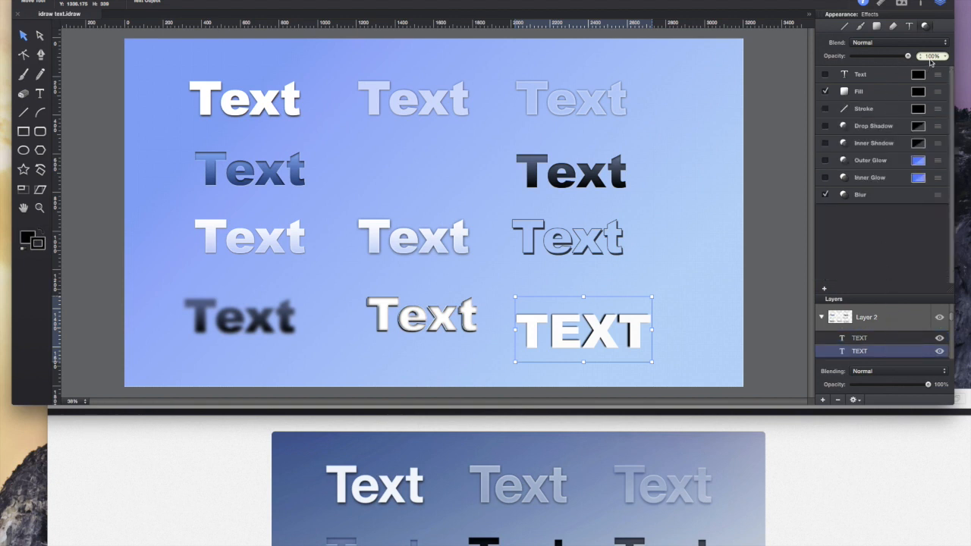
left_click(910, 25)
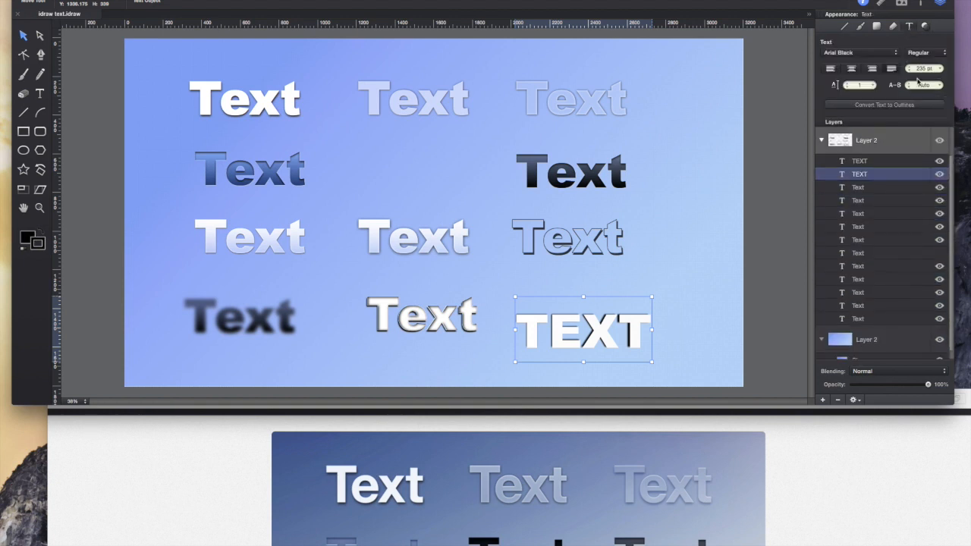
left_click_drag(911, 69, 912, 70)
left_click(910, 67)
left_click(910, 70)
left_click(910, 70)
left_click(910, 71)
left_click(910, 70)
left_click(910, 70)
left_click(910, 71)
left_click(910, 70)
left_click(910, 71)
left_click(910, 70)
left_click(910, 70)
left_click(910, 70)
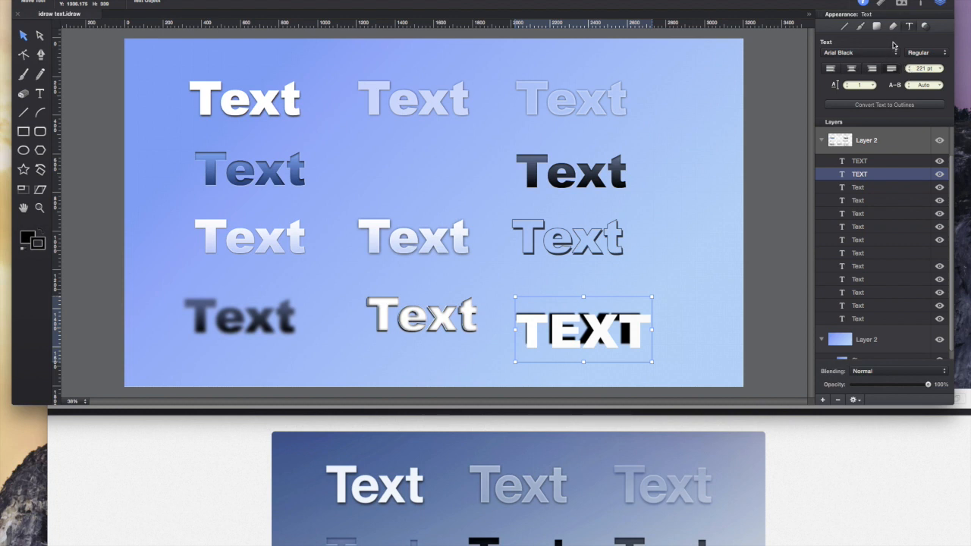
Increase the font size of the blurred black "TEXT" copy to 247 pt
left_click(910, 68)
left_click(910, 68)
left_click(910, 68)
left_click(910, 68)
left_click(910, 67)
left_click(910, 68)
left_click(910, 67)
left_click(910, 67)
left_click(910, 67)
left_click(909, 68)
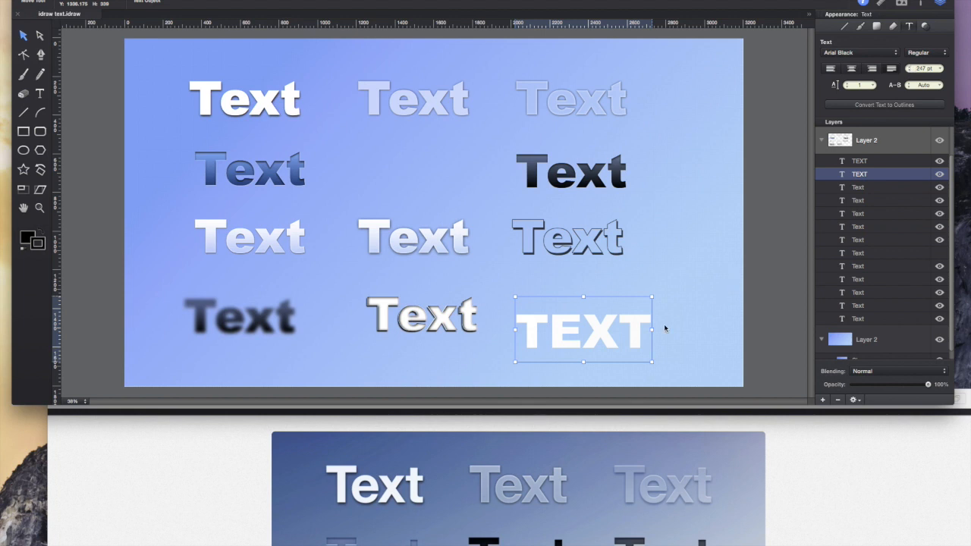
Move the white "TEXT" right and slightly up from the black copy, and enlarge the text frames of both objects
left_click(884, 161)
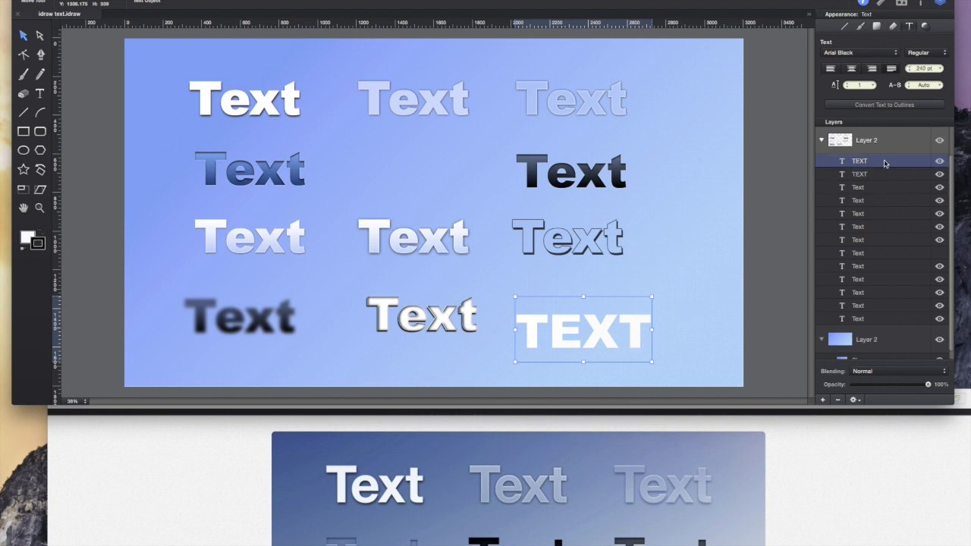
left_click(882, 174)
mouse_move(626, 337)
left_mouse_down()
mouse_move(668, 337)
mouse_move(643, 334)
left_mouse_up()
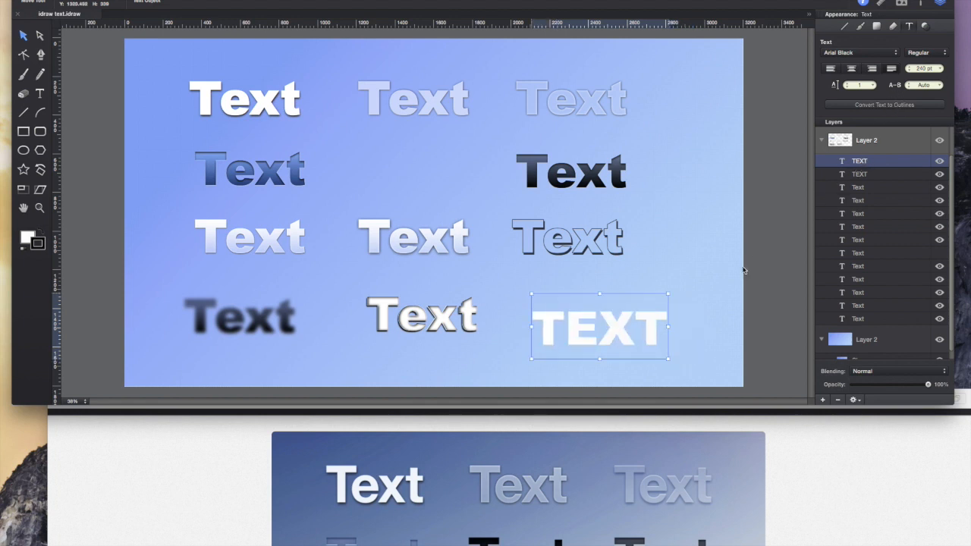
left_click_drag(669, 359, 709, 373)
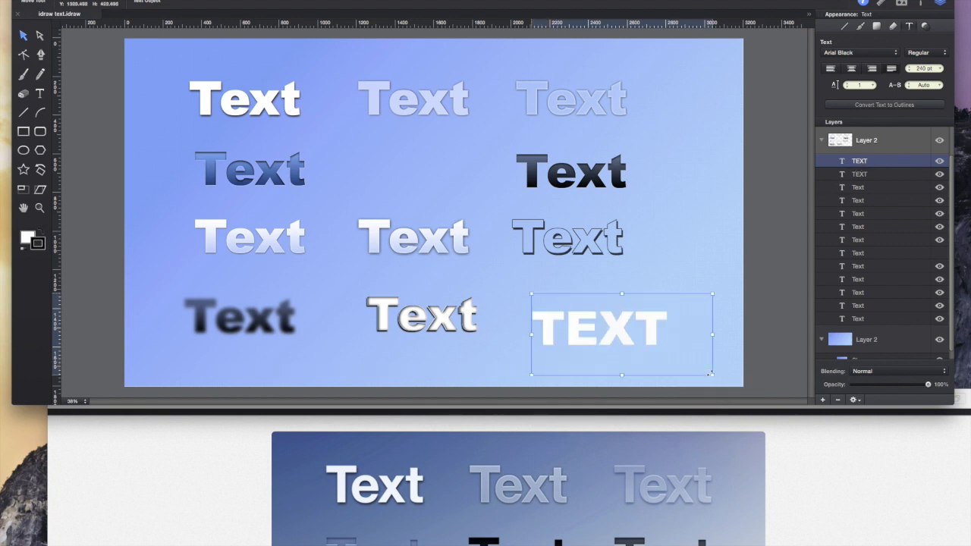
left_click(864, 175)
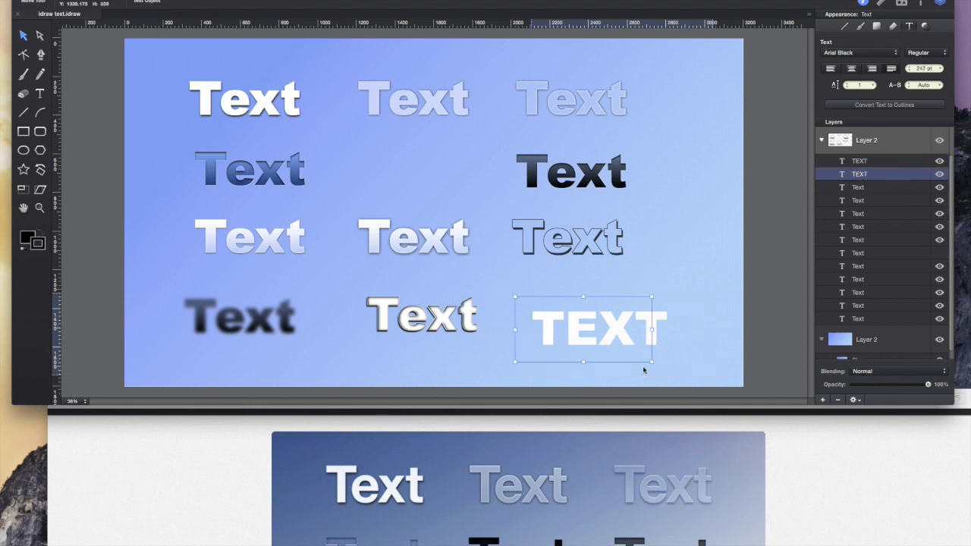
left_click_drag(652, 362, 696, 373)
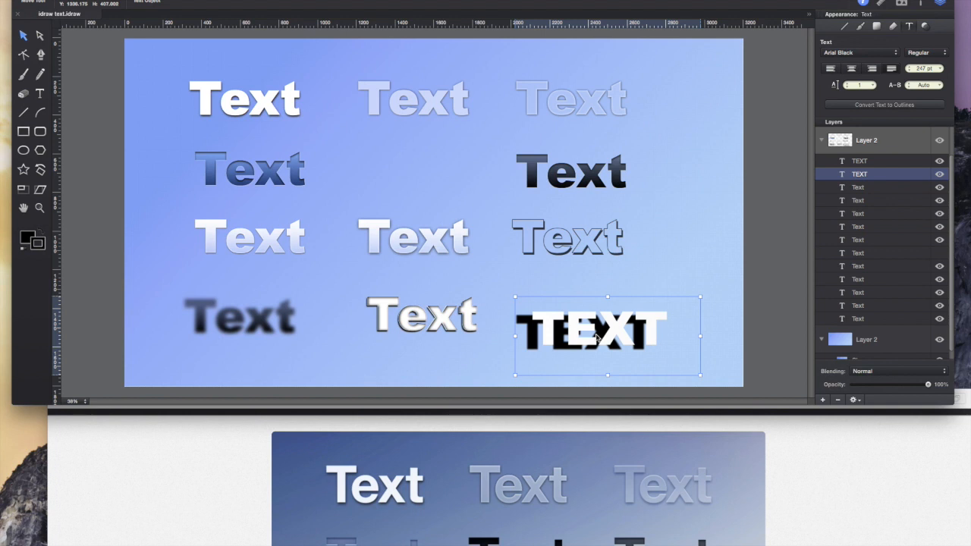
Place the white "TEXT" back over the black copy, fine-tune its offset in small nudges, and deselect it
left_click_drag(580, 339, 566, 344)
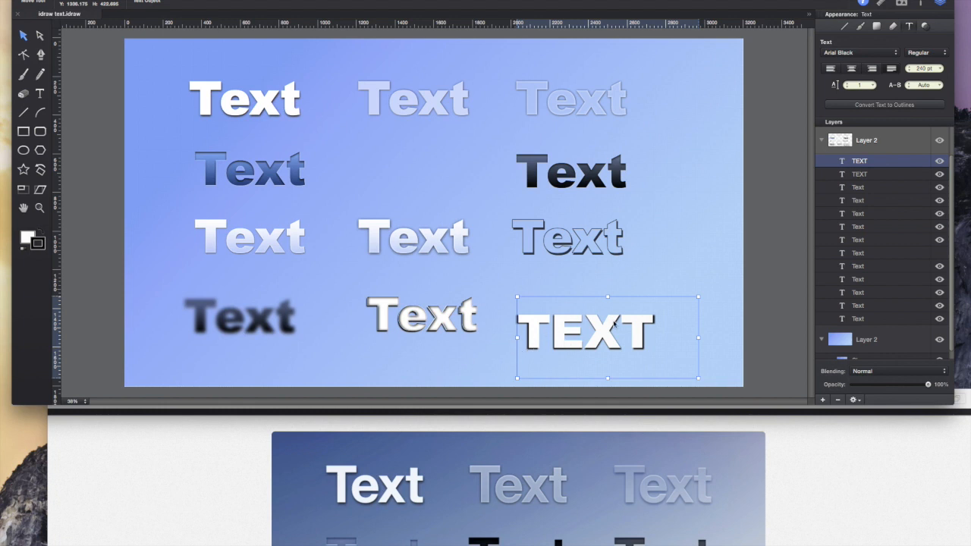
left_click_drag(651, 319, 650, 319)
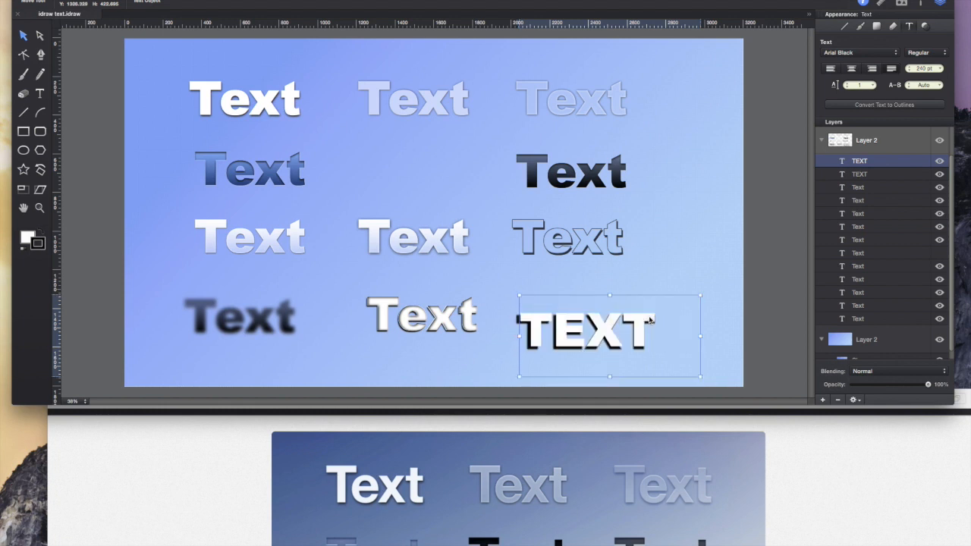
left_click_drag(644, 340, 644, 342)
key("Down")
key("Down")
key("Down")
key("Down")
key("Down")
key("Right")
key("Right")
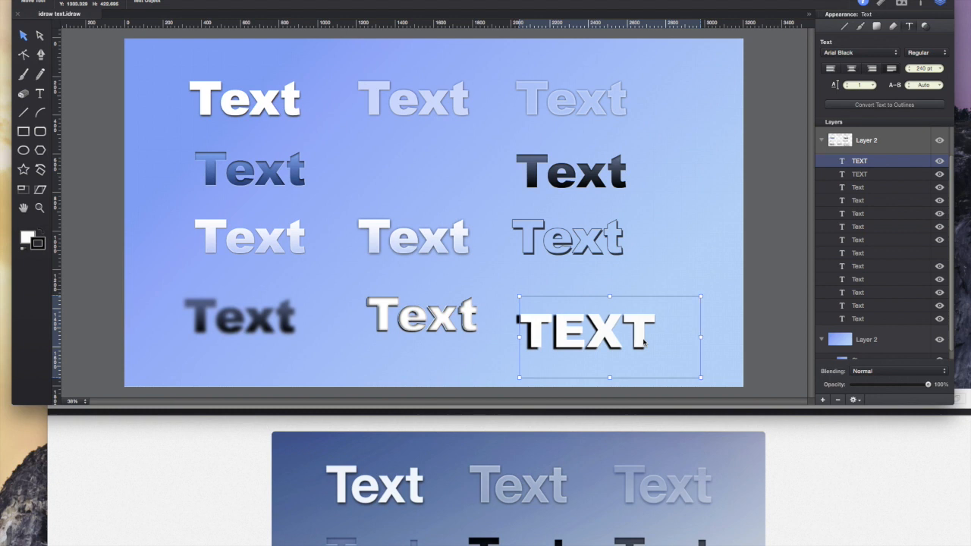
key("Down")
key("Down")
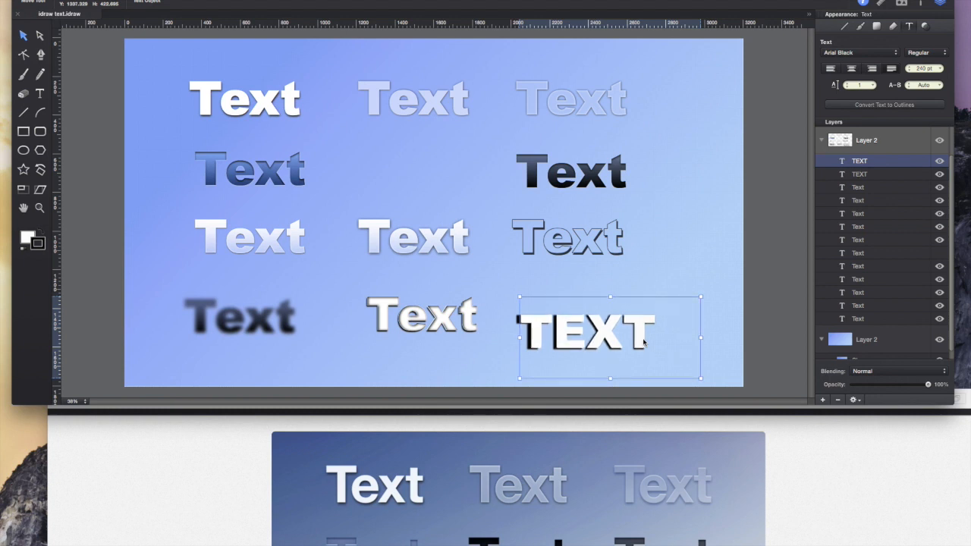
key("Left")
key("Left")
key("Left")
left_click(669, 286)
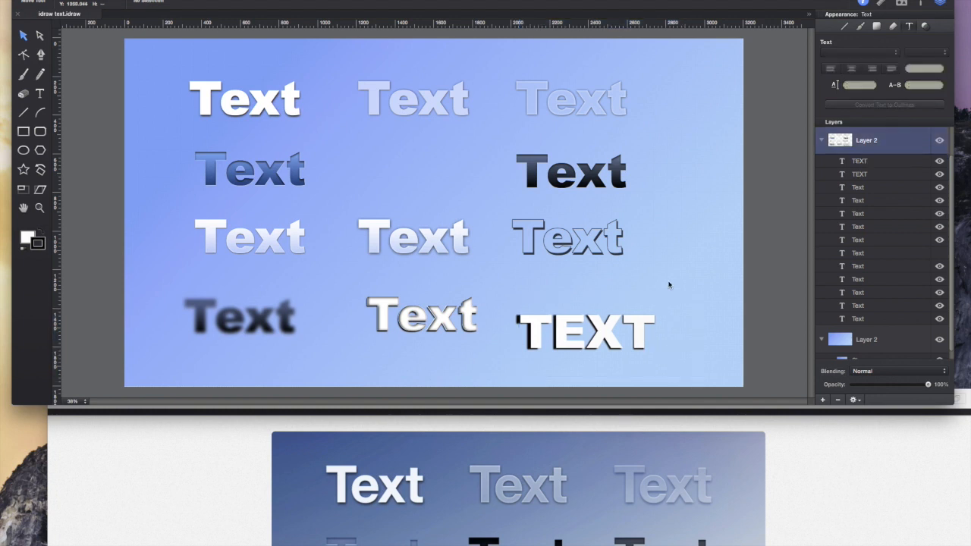
Select the white "TEXT" again and nudge it slightly right over the black copy
left_click(646, 335)
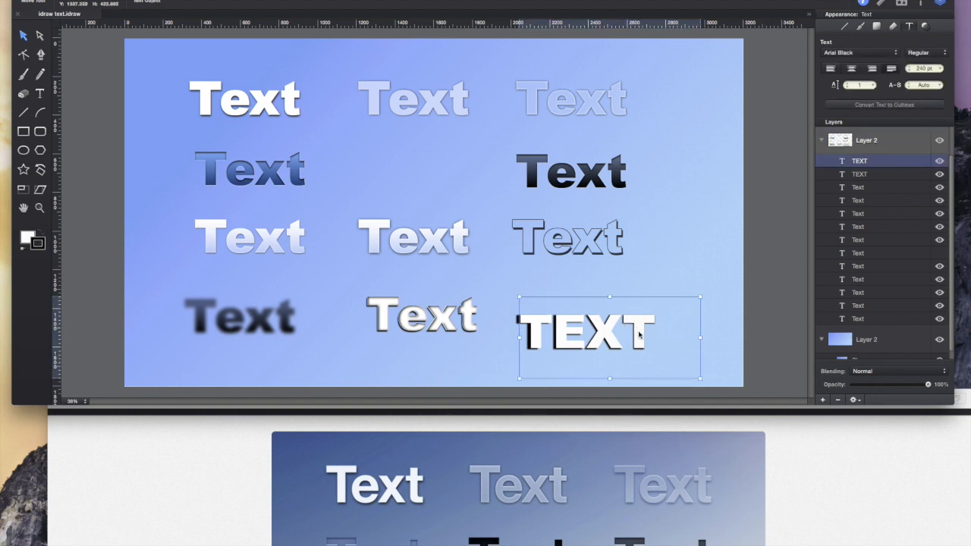
key("Right")
key("Right")
key("Right")
key("Right")
key("Right")
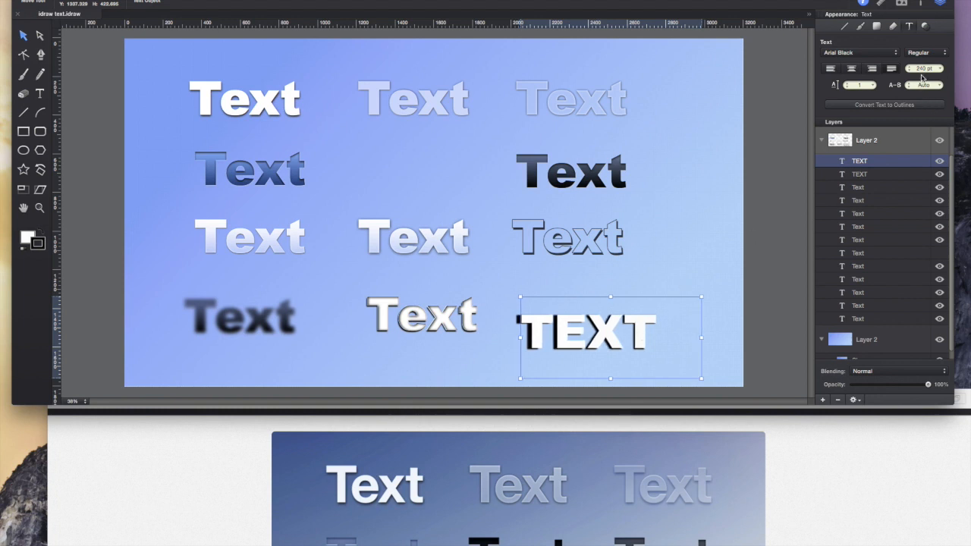
Set the white "TEXT" object's line spacing to 0.5 and its character spacing to 0, and deselect it
left_click(873, 88)
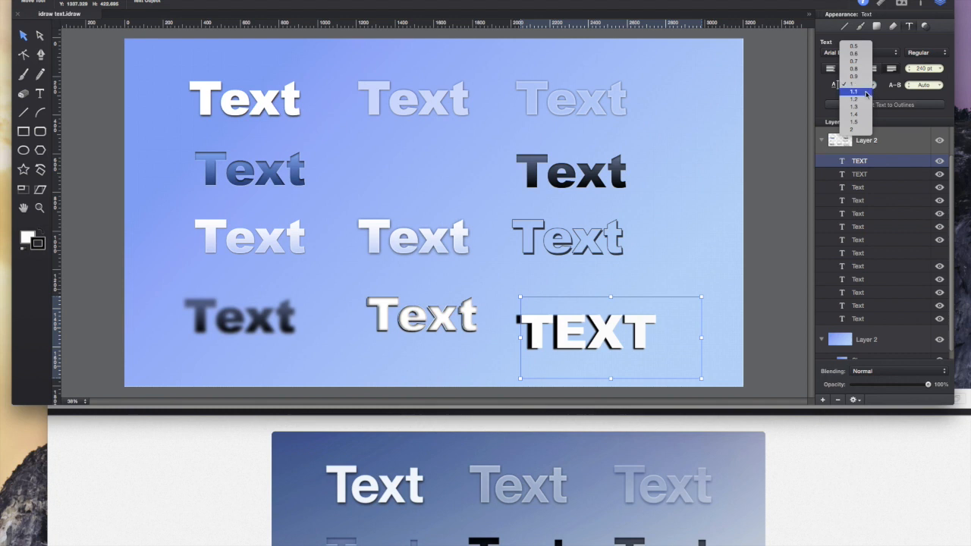
left_click(864, 47)
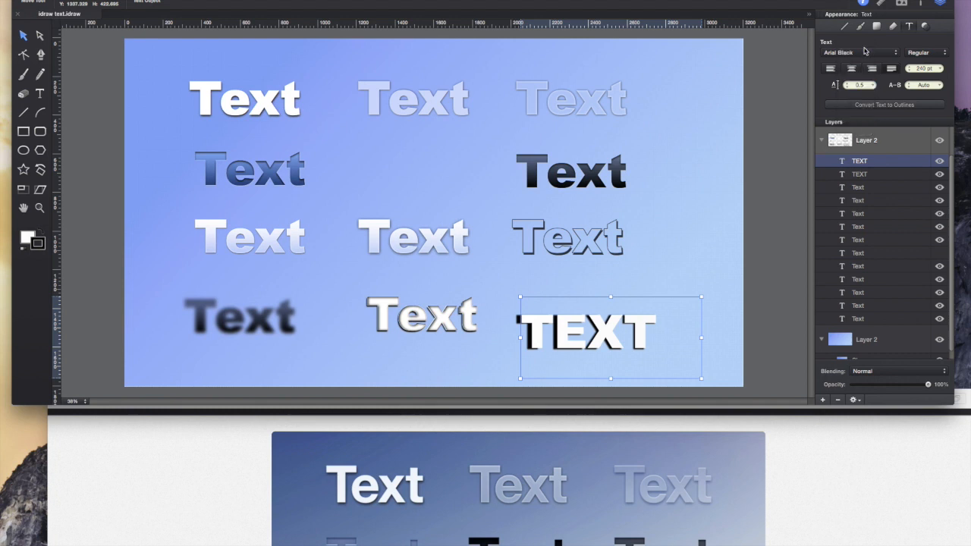
left_click(909, 85)
left_click(911, 86)
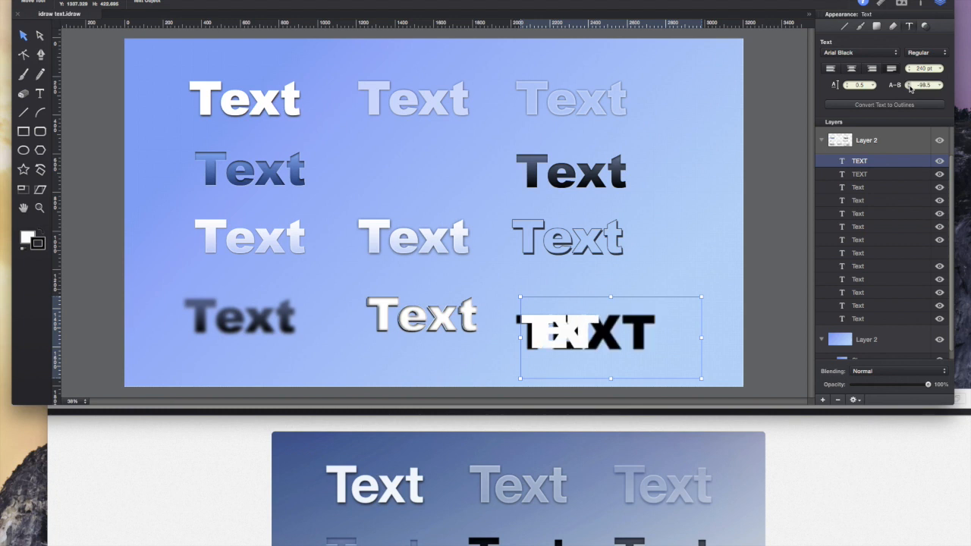
left_click(910, 84)
left_click(925, 86)
type("0")
left_click(680, 266)
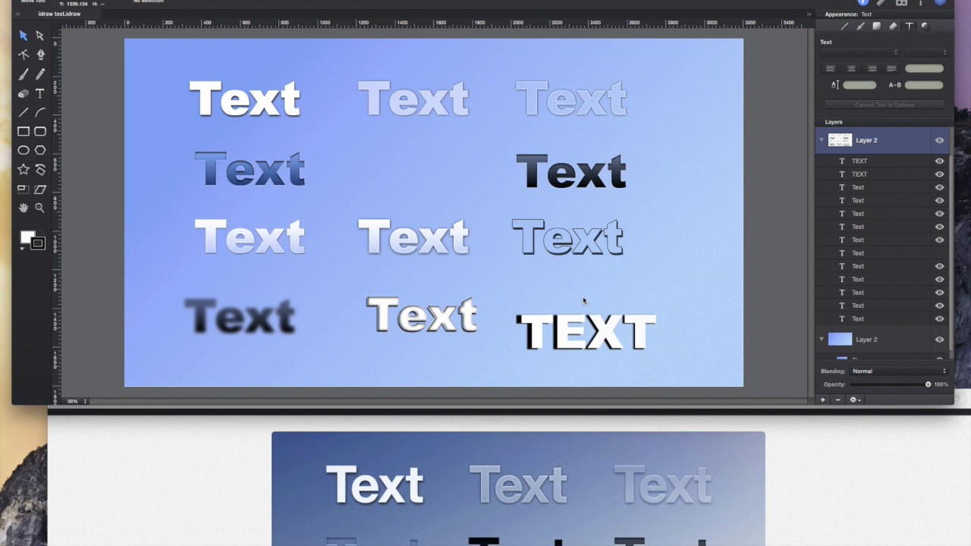
Shift the middle "Text" in the fourth row left to line up with the one above it, and clear the selection
left_click(407, 321)
left_click_drag(407, 320, 395, 321)
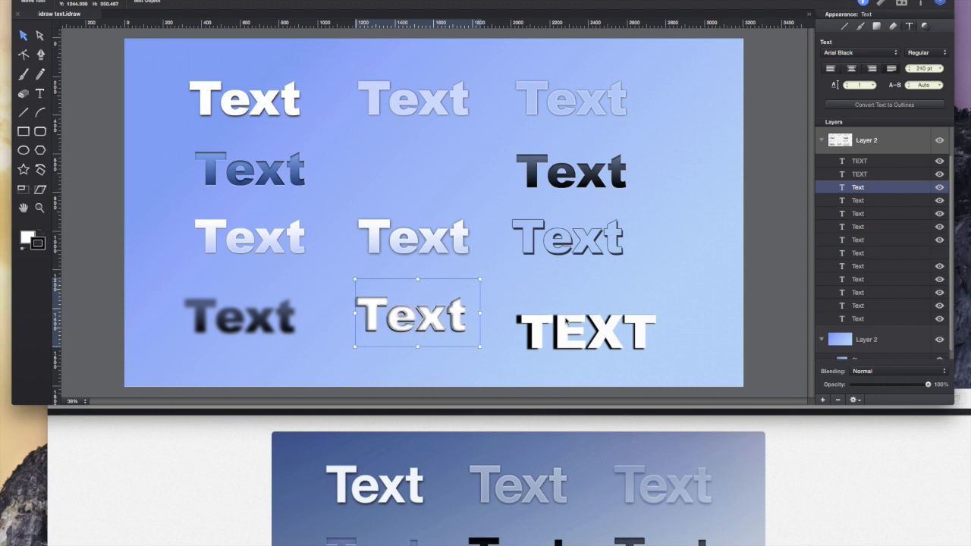
left_click(570, 326)
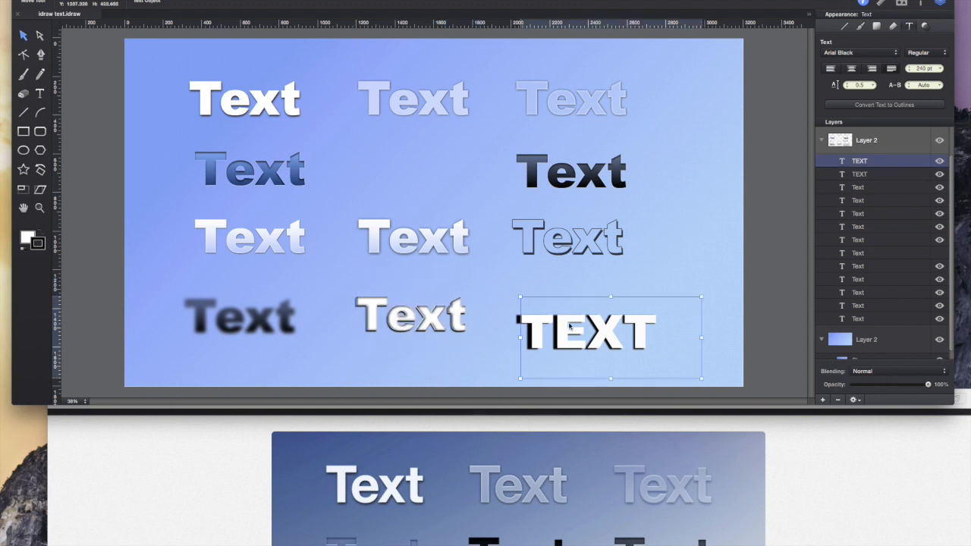
scroll(609, 488, "down", 3)
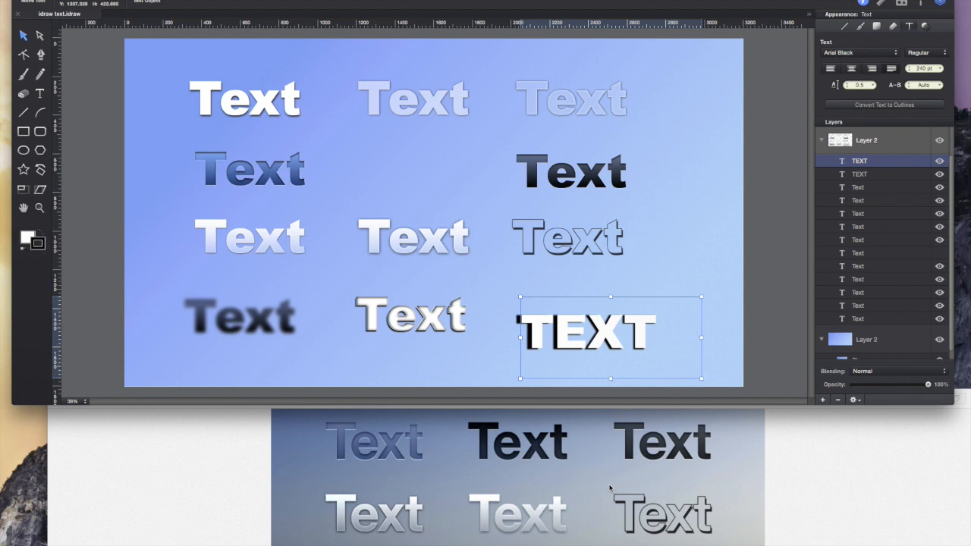
scroll(609, 488, "up", 2)
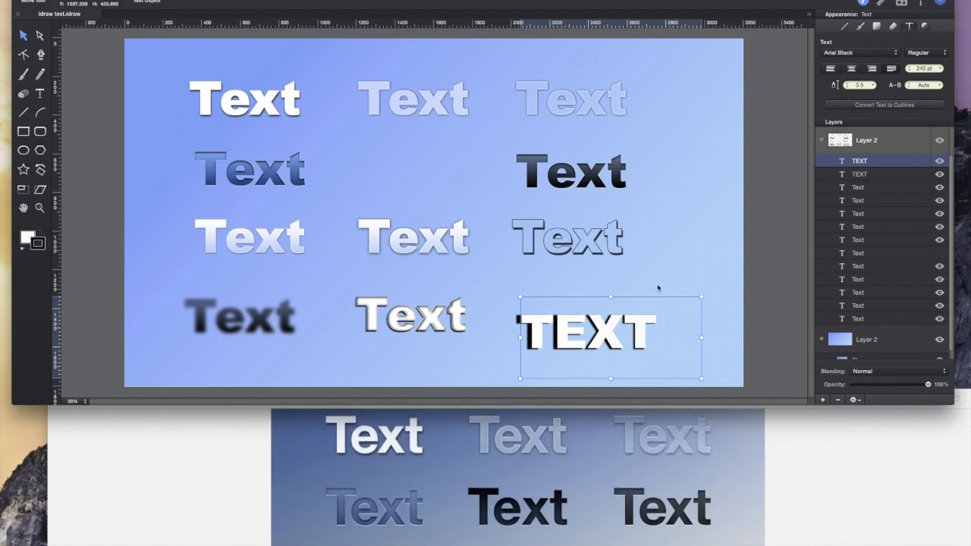
left_click(669, 265)
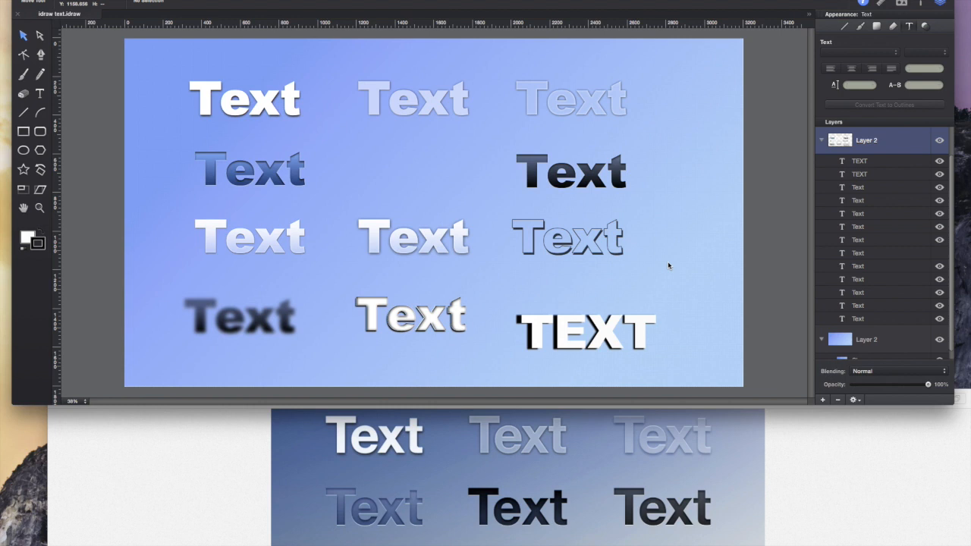
Pull the white "TEXT" up and left off the black copy and shrink its text frame to about 308 high
left_click(640, 324)
left_click_drag(640, 325, 648, 279)
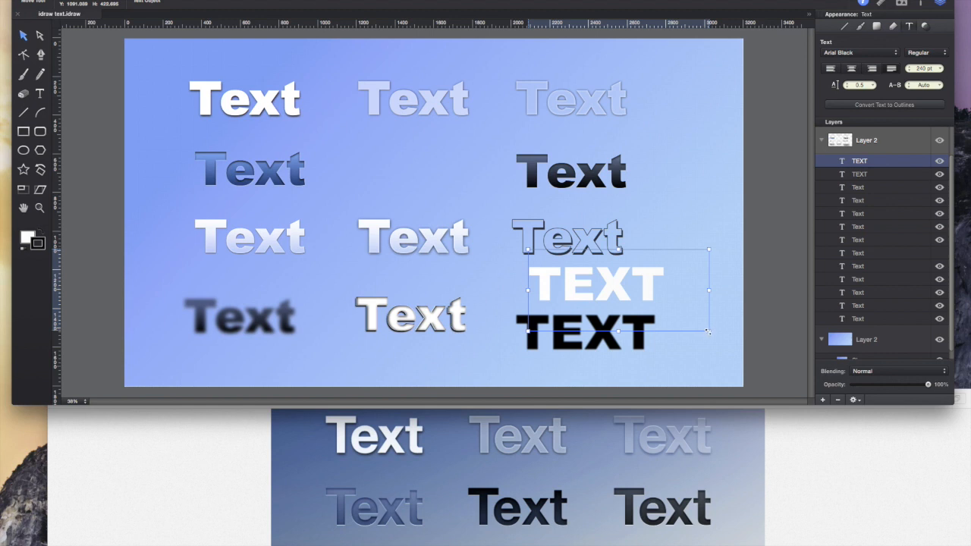
left_click_drag(708, 332, 681, 309)
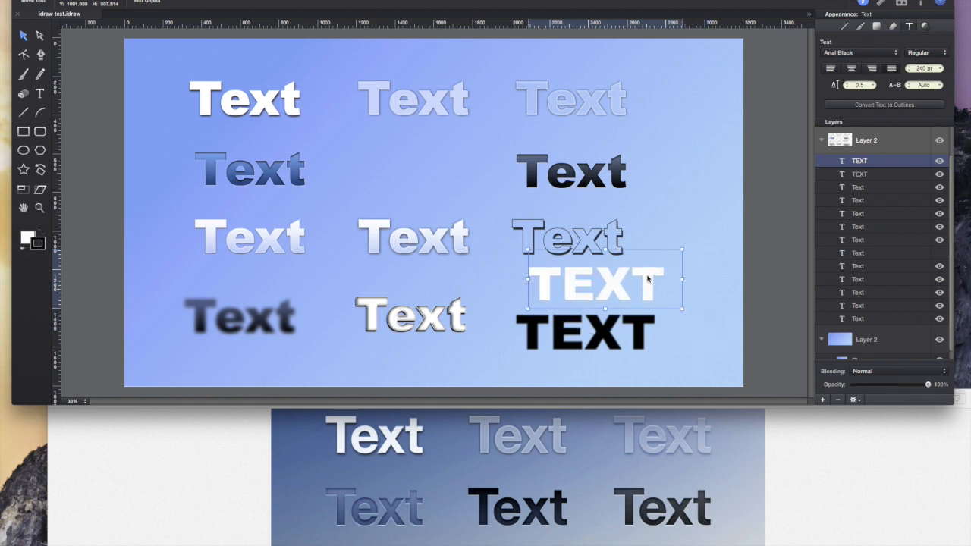
left_click_drag(647, 279, 596, 275)
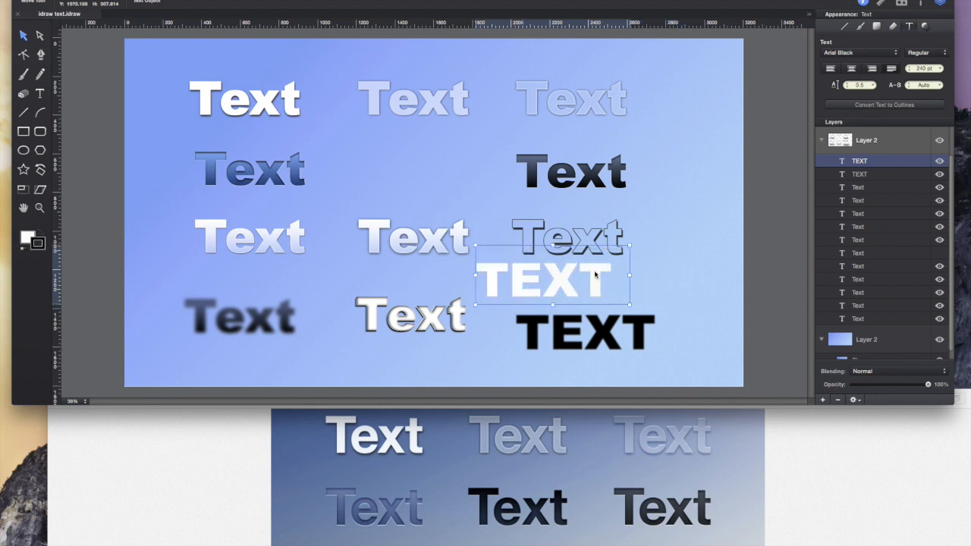